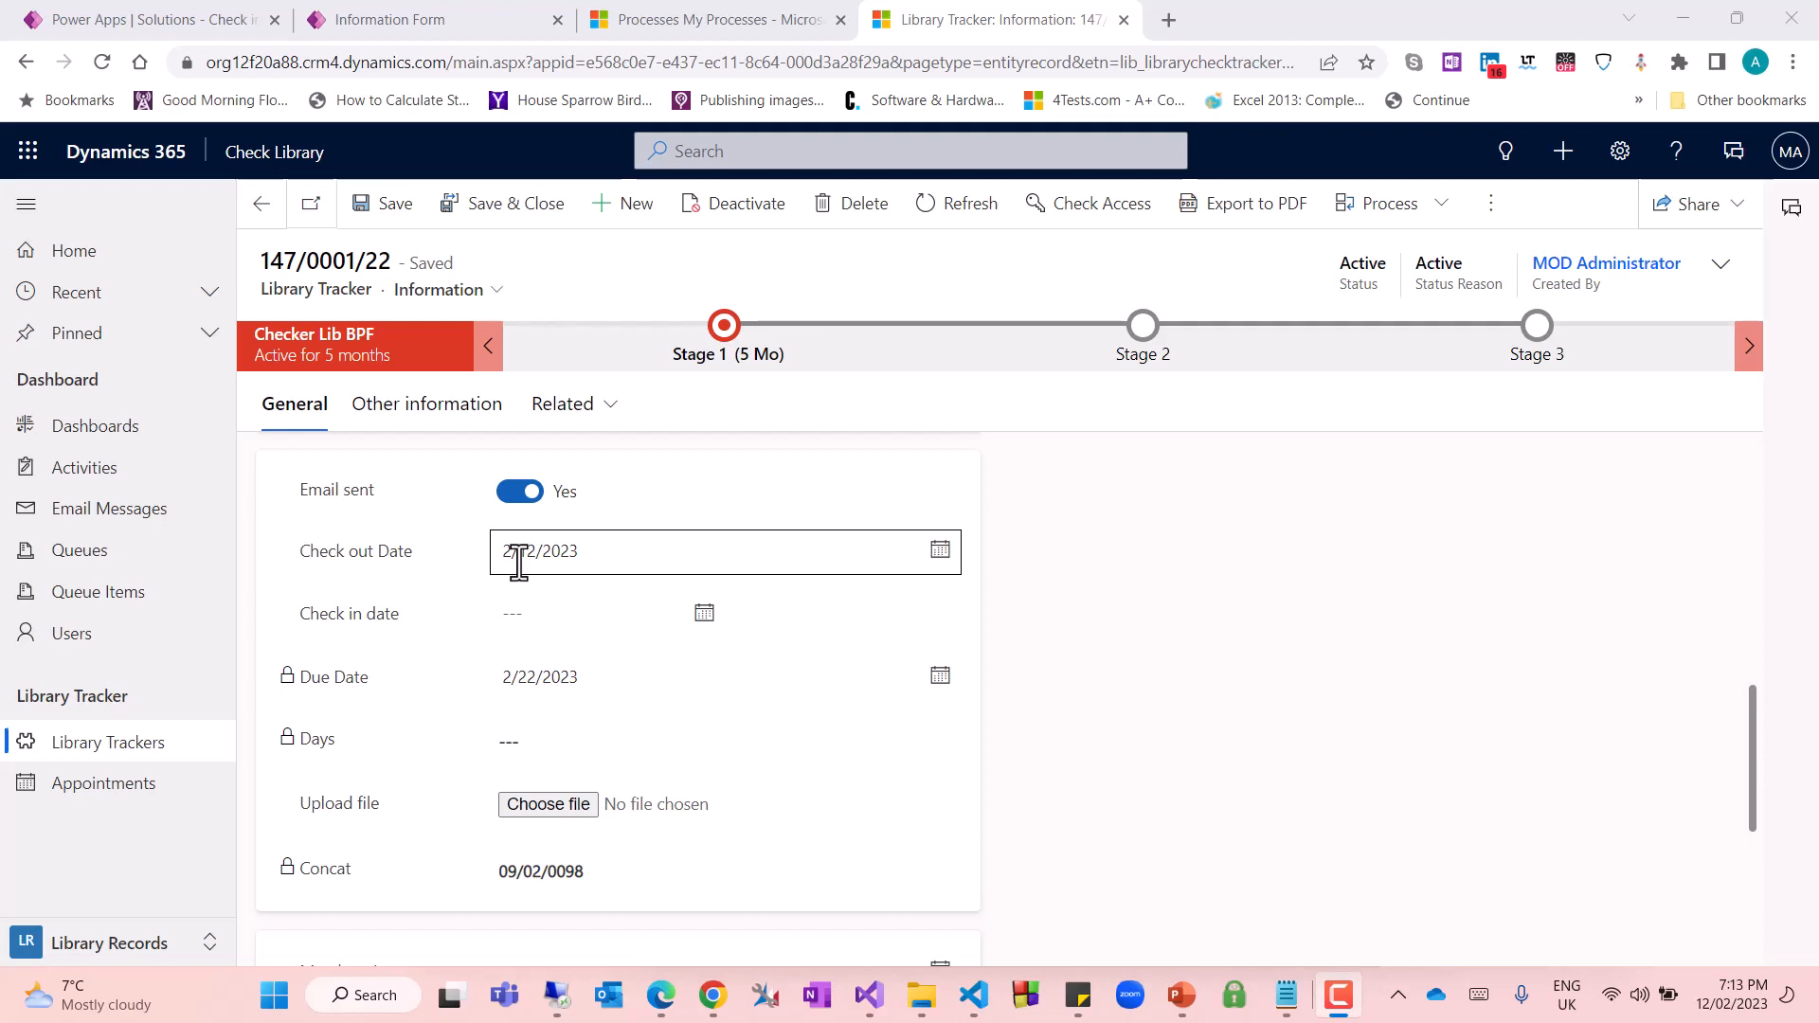
Switch to the Power Apps solution and open the list of forms for the Library Tracker table
click(384, 21)
click(176, 19)
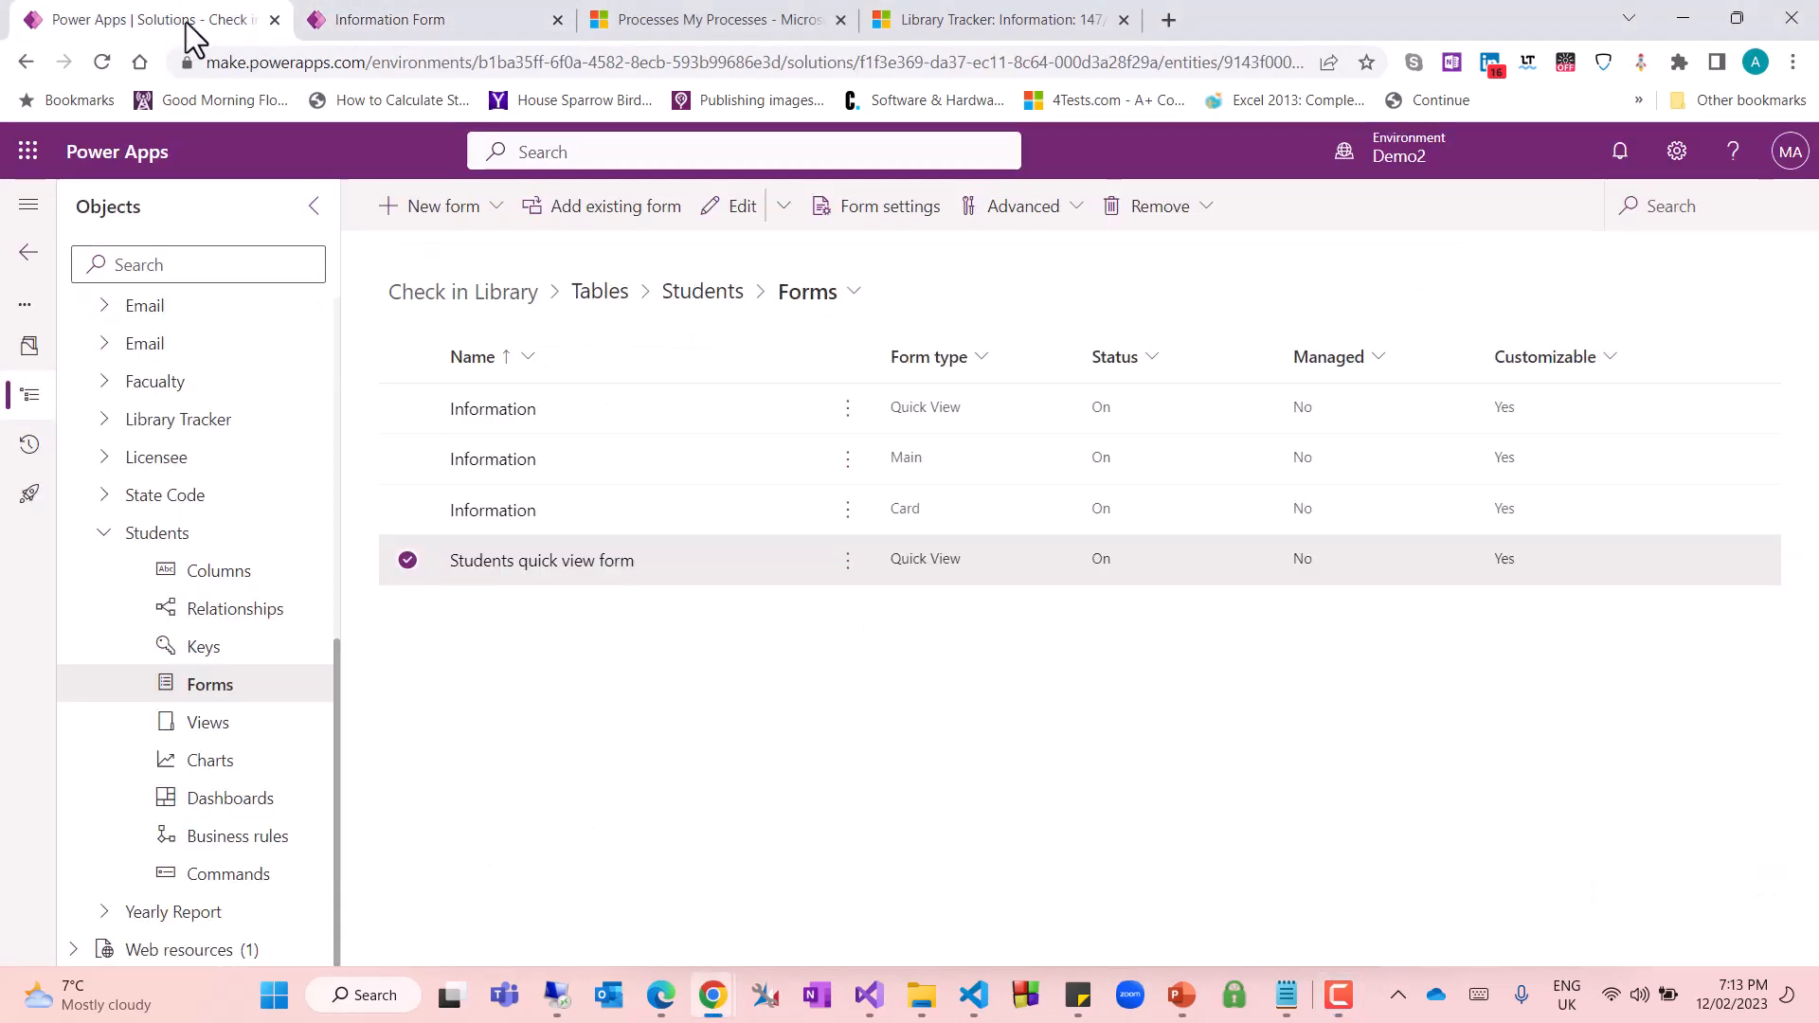
click(102, 537)
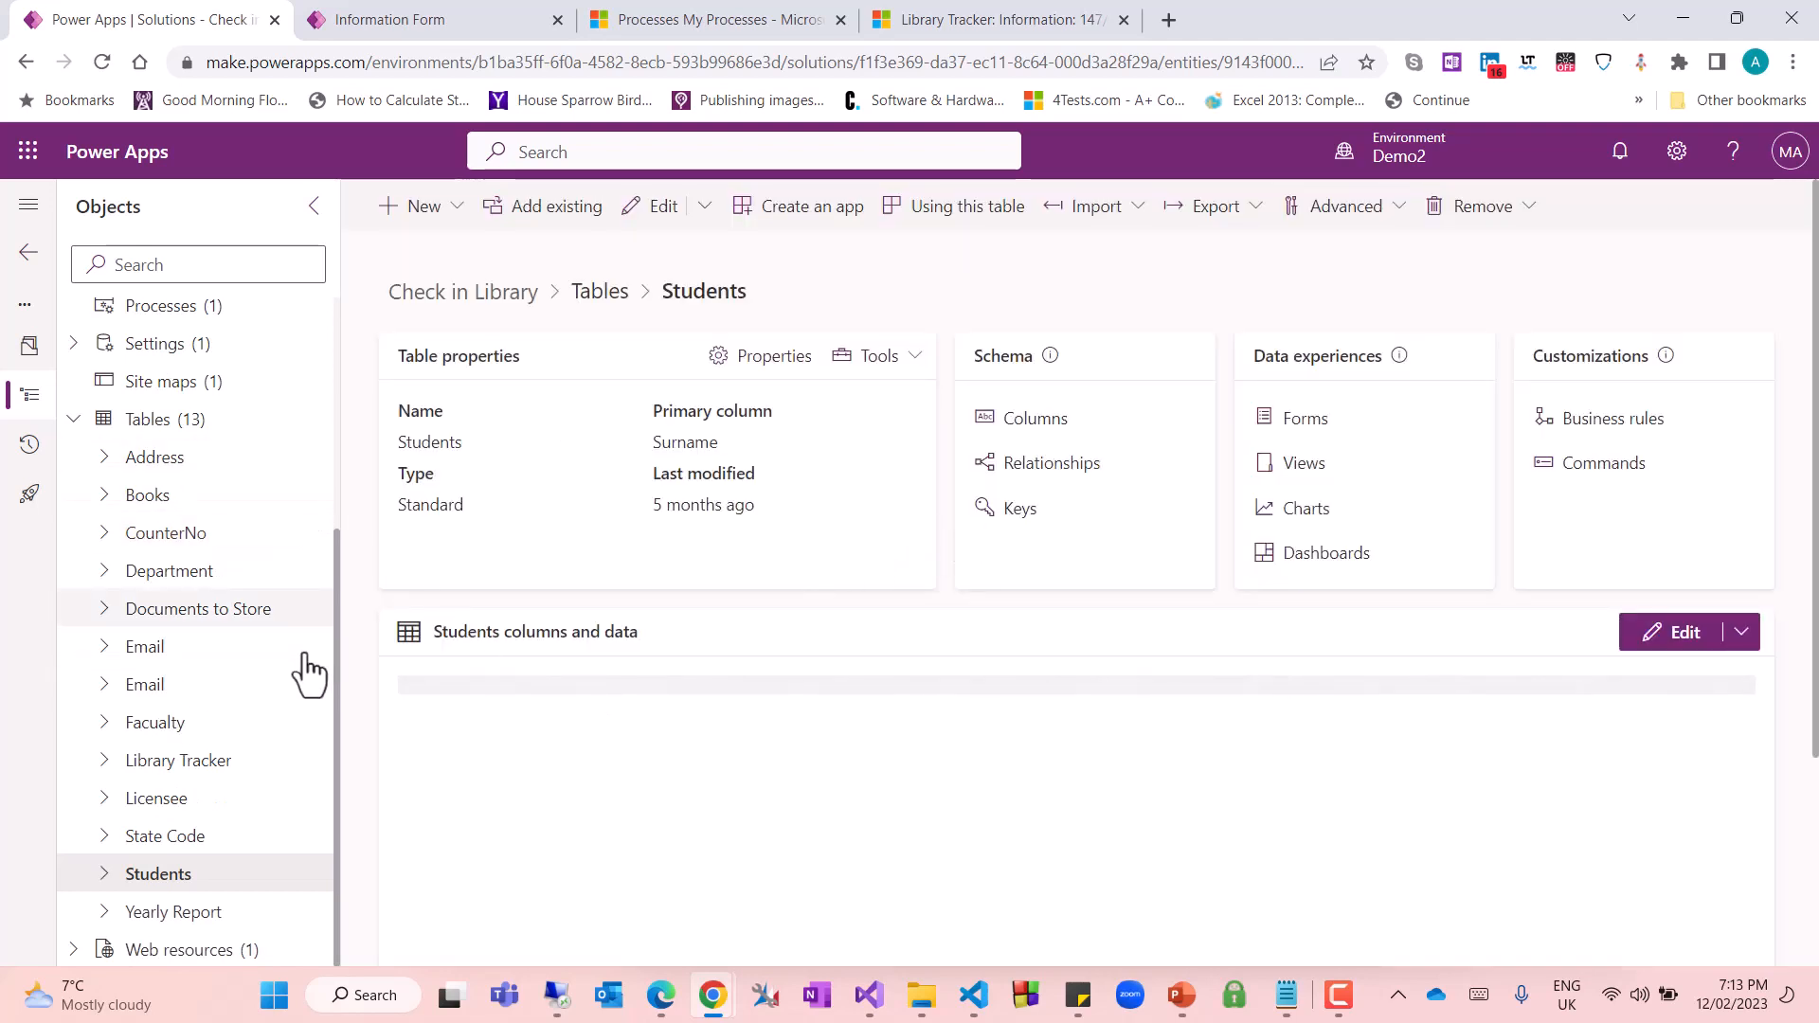
click(105, 763)
scroll(266, 801, down, 3)
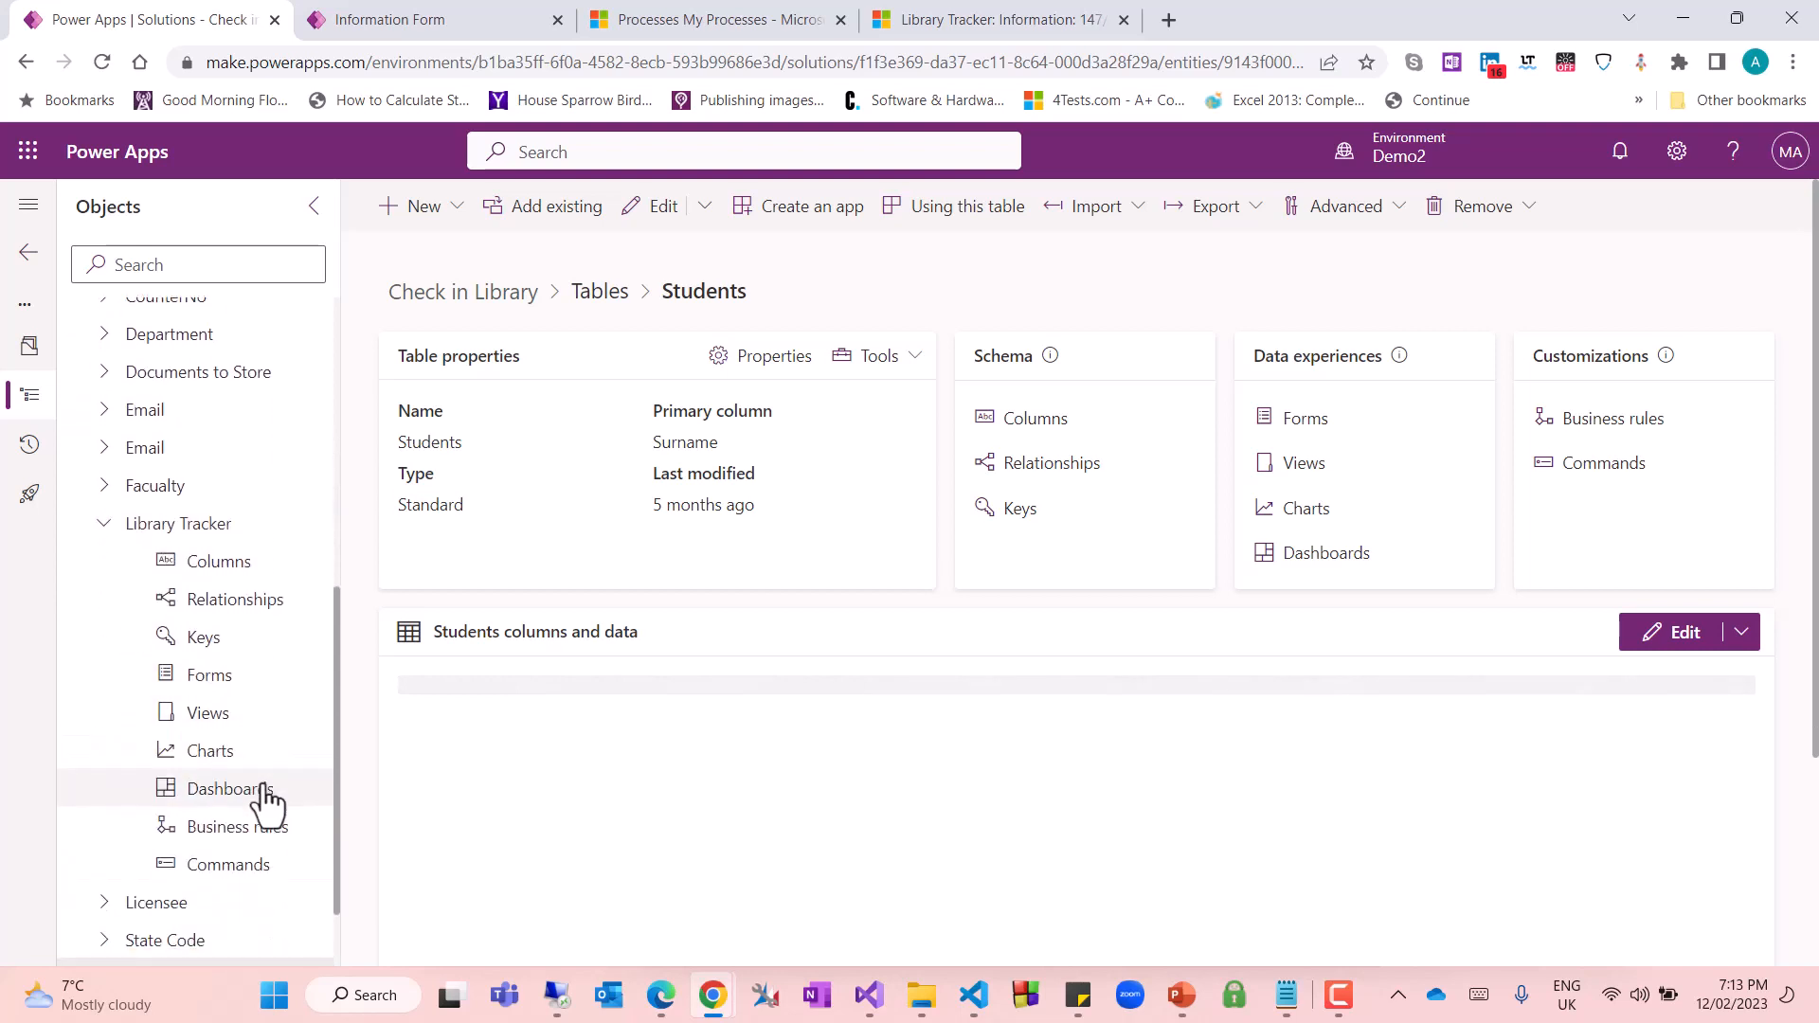
click(211, 679)
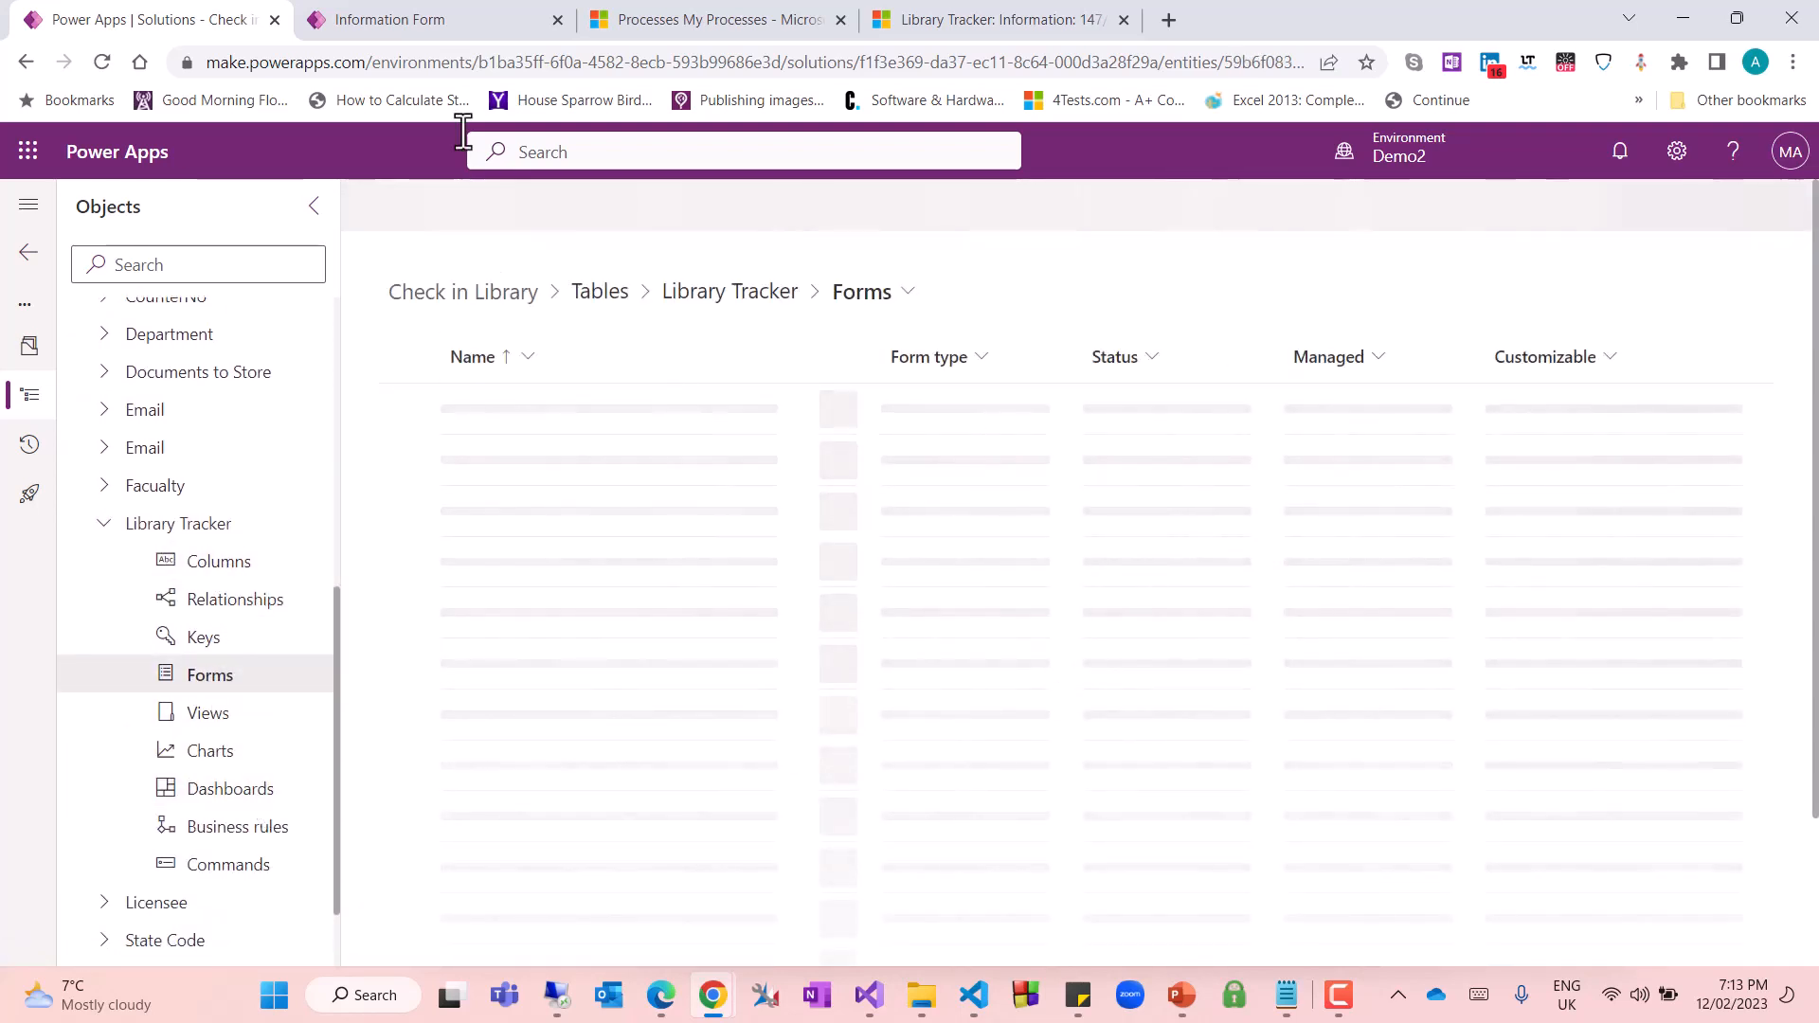
Switch to the Library Tracker Information form editor and select the Check out Date field
click(411, 17)
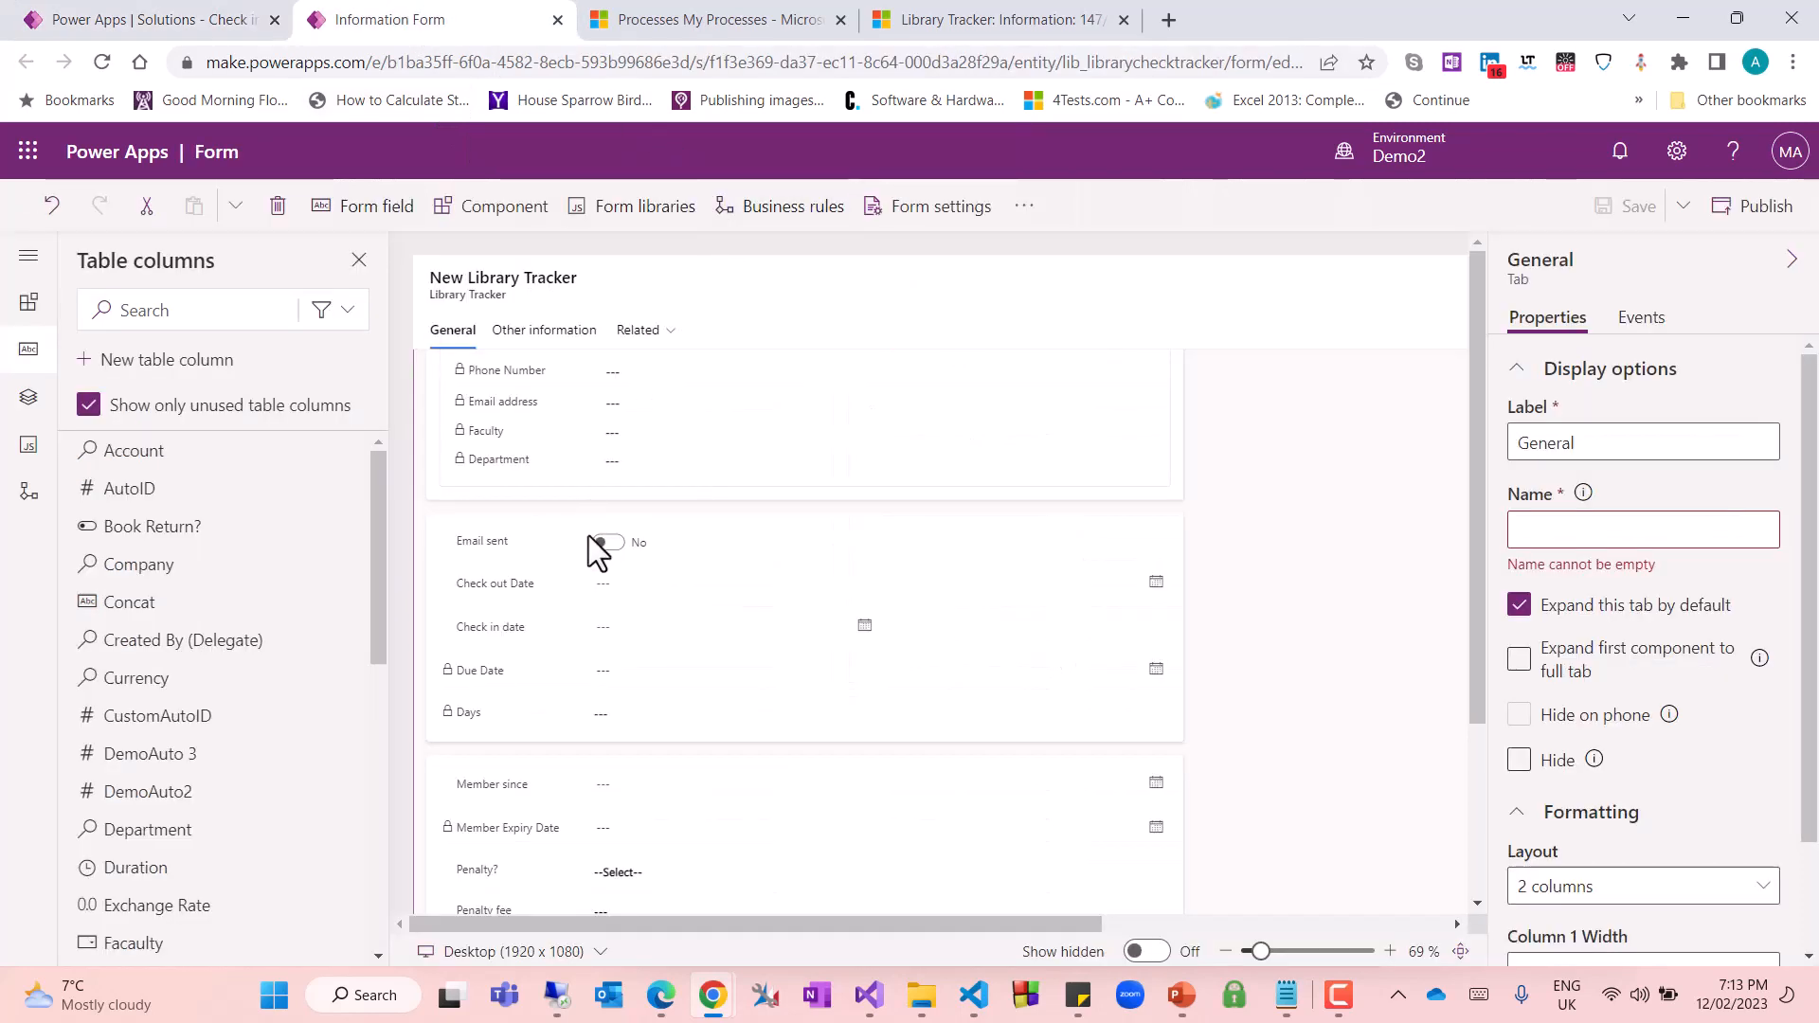
drag(1260, 951, 1275, 953)
drag(1481, 403, 1484, 487)
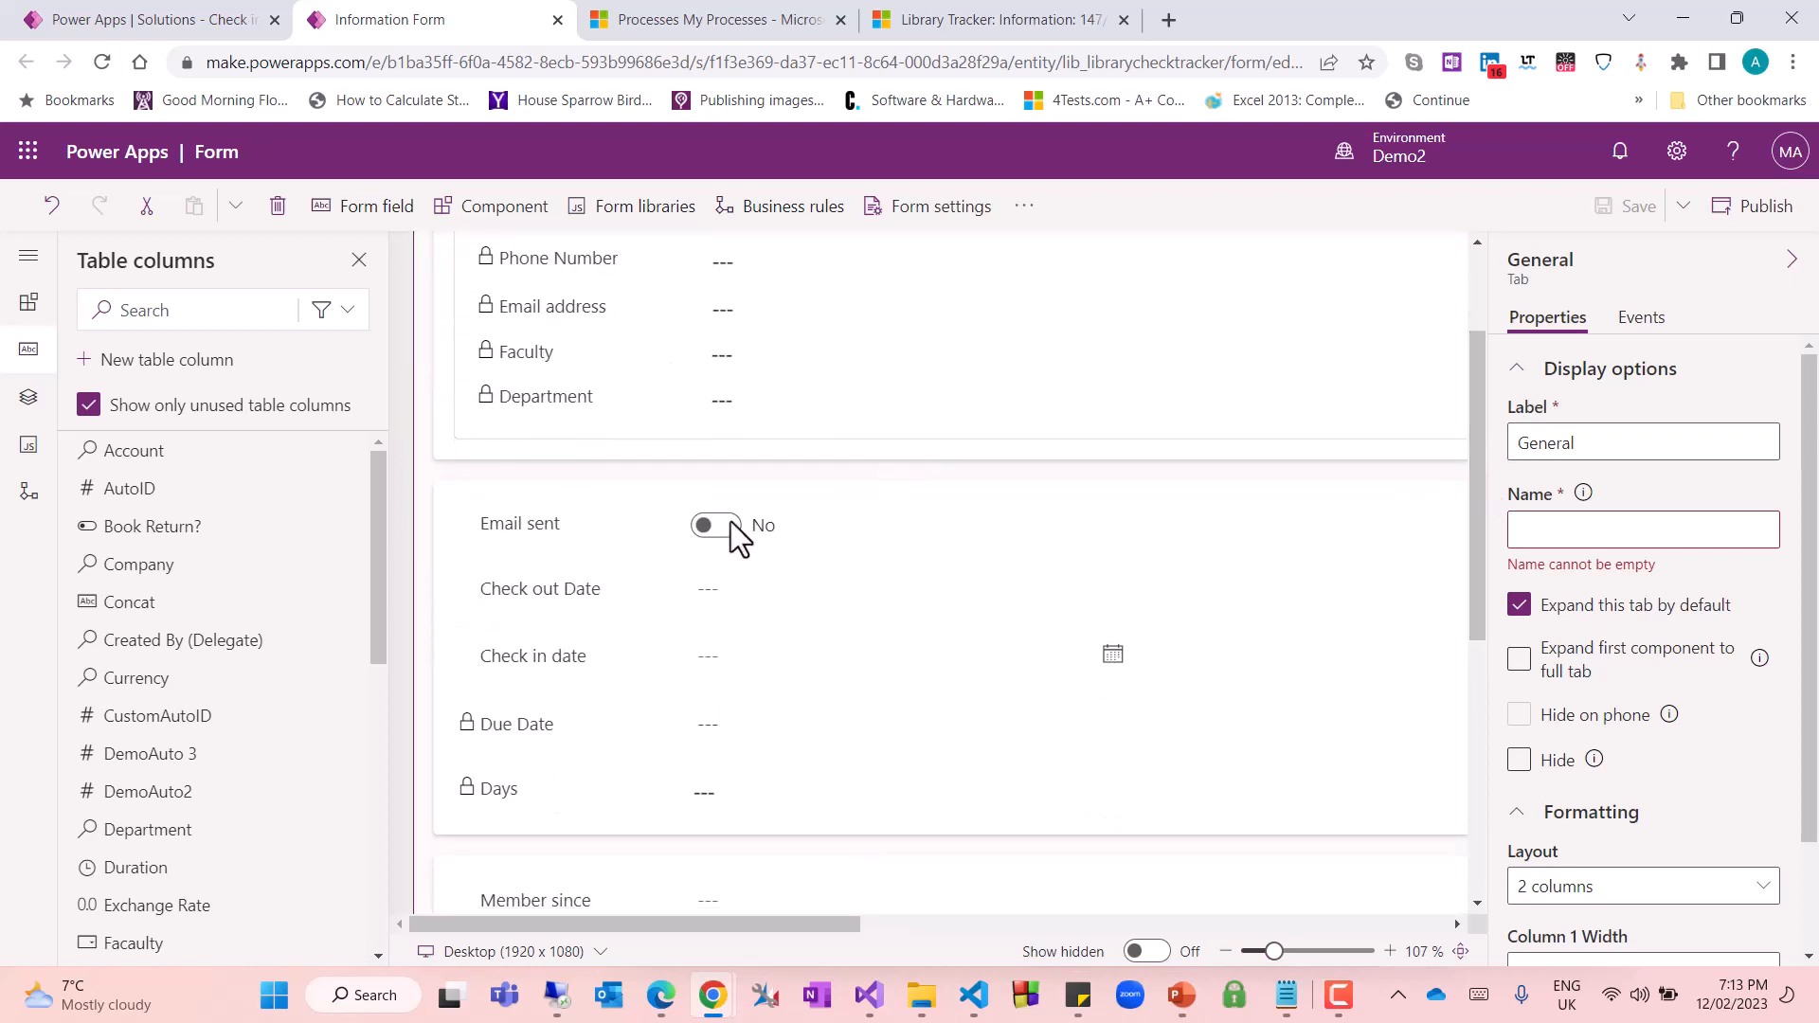
click(511, 589)
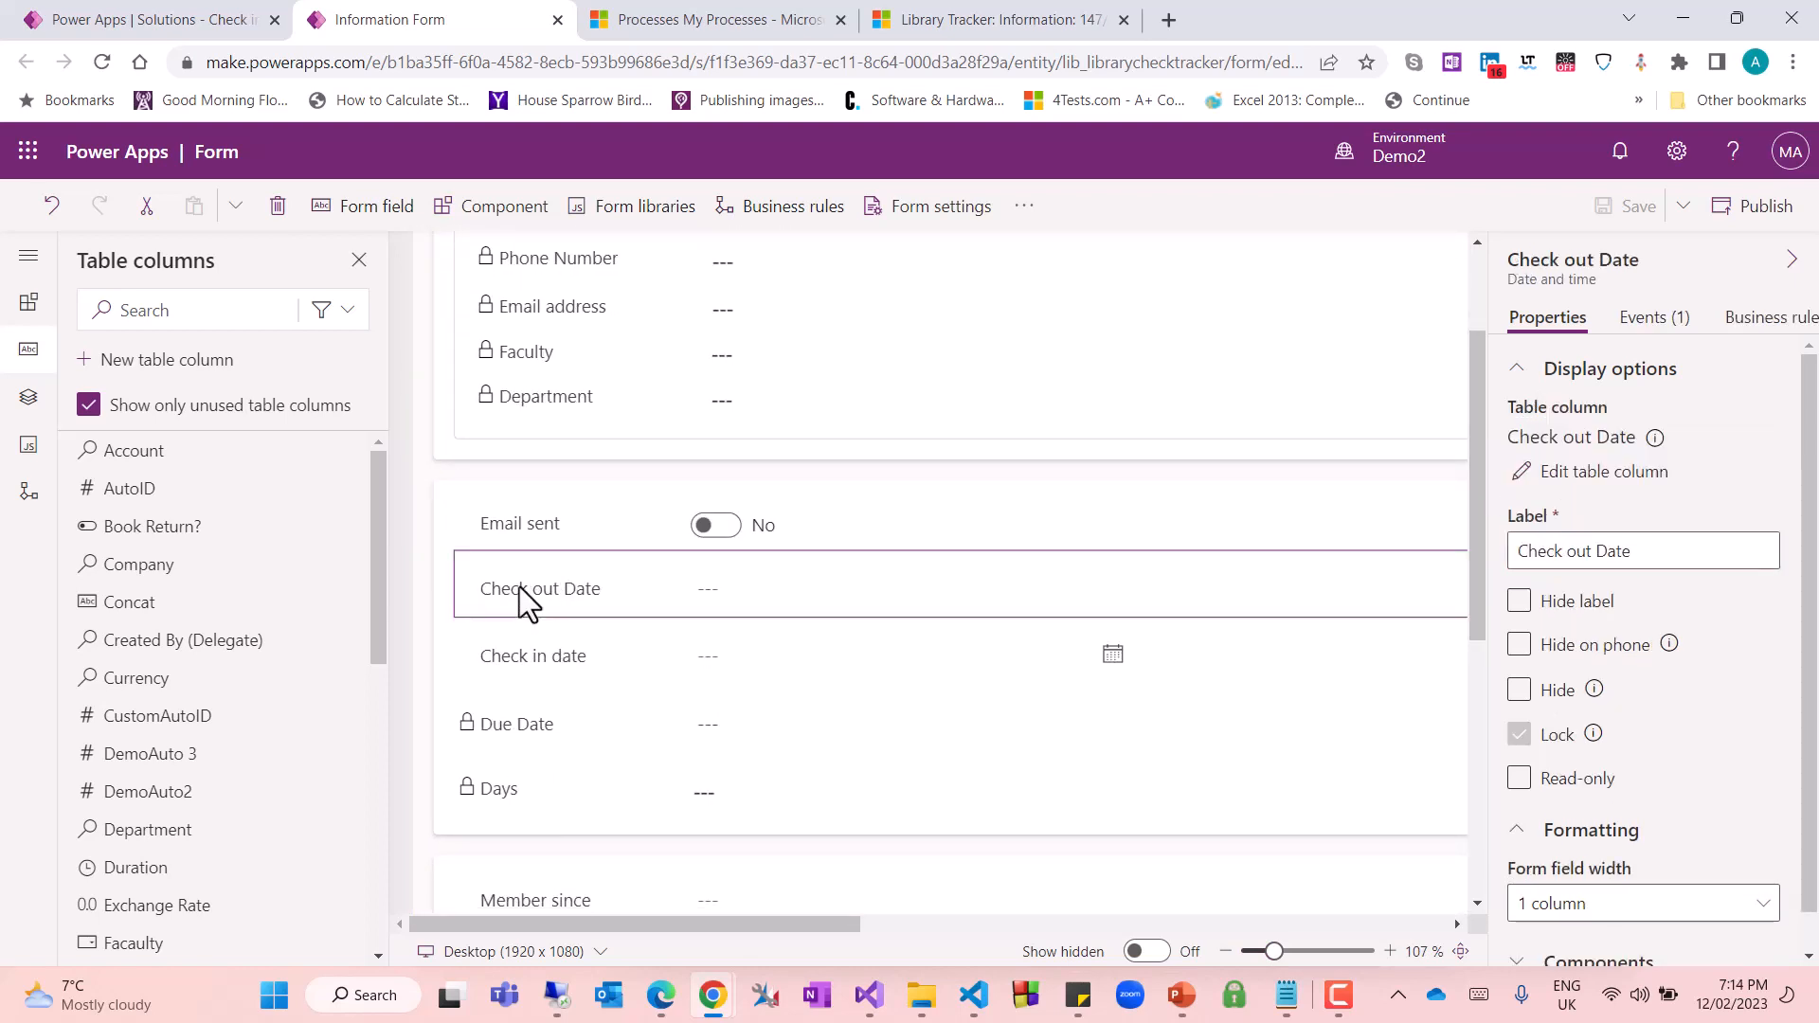
Create a new table column with display name Checkout Count and data type Whole number, and save it
click(167, 361)
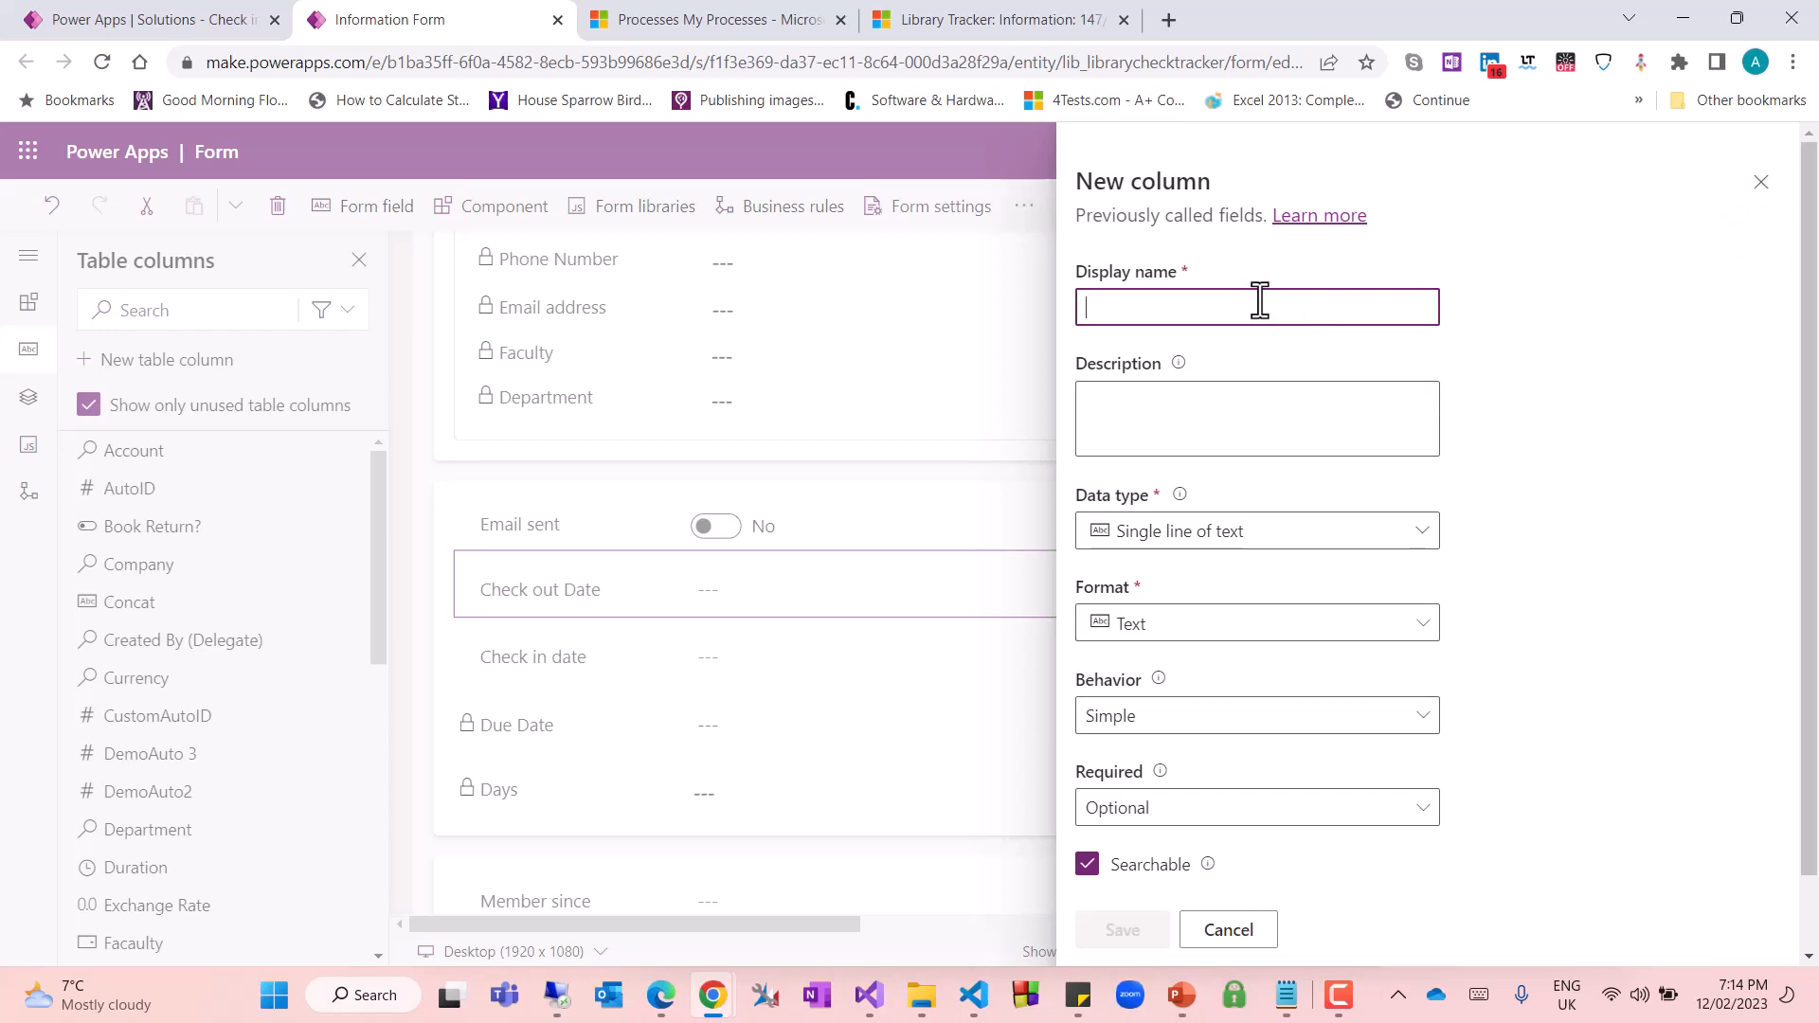
text(Checkout Count)
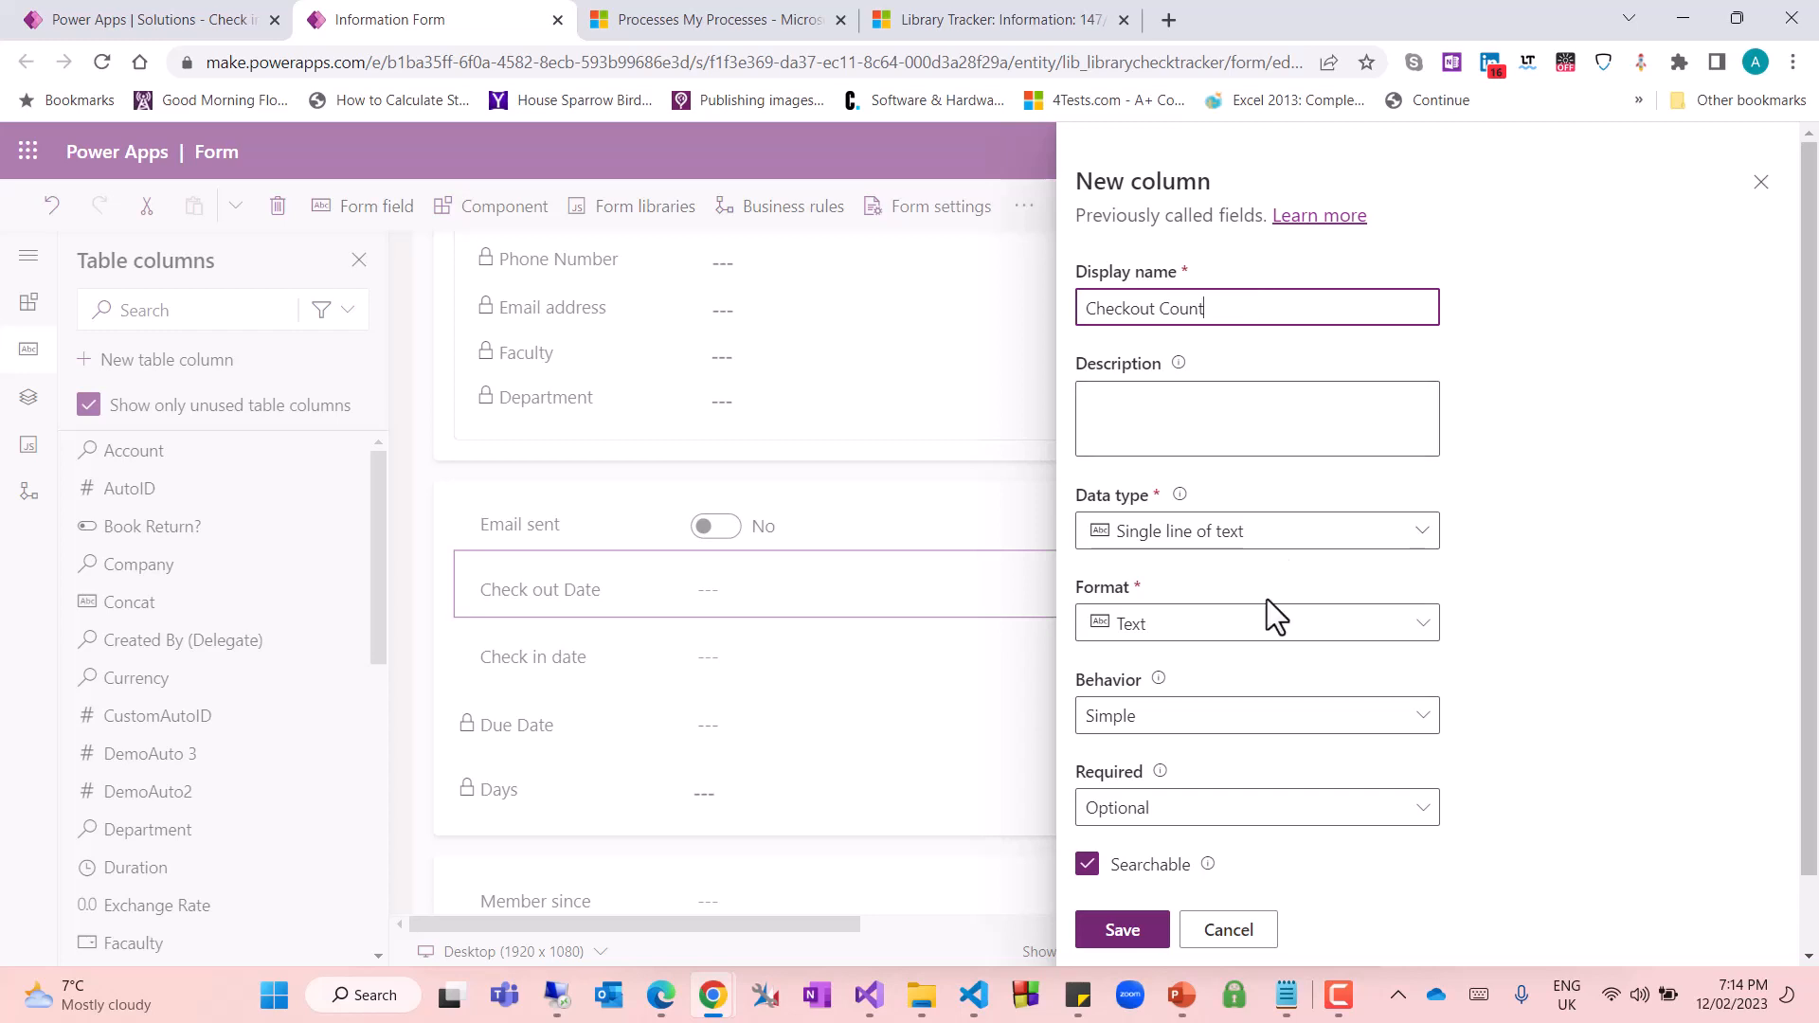
click(1403, 533)
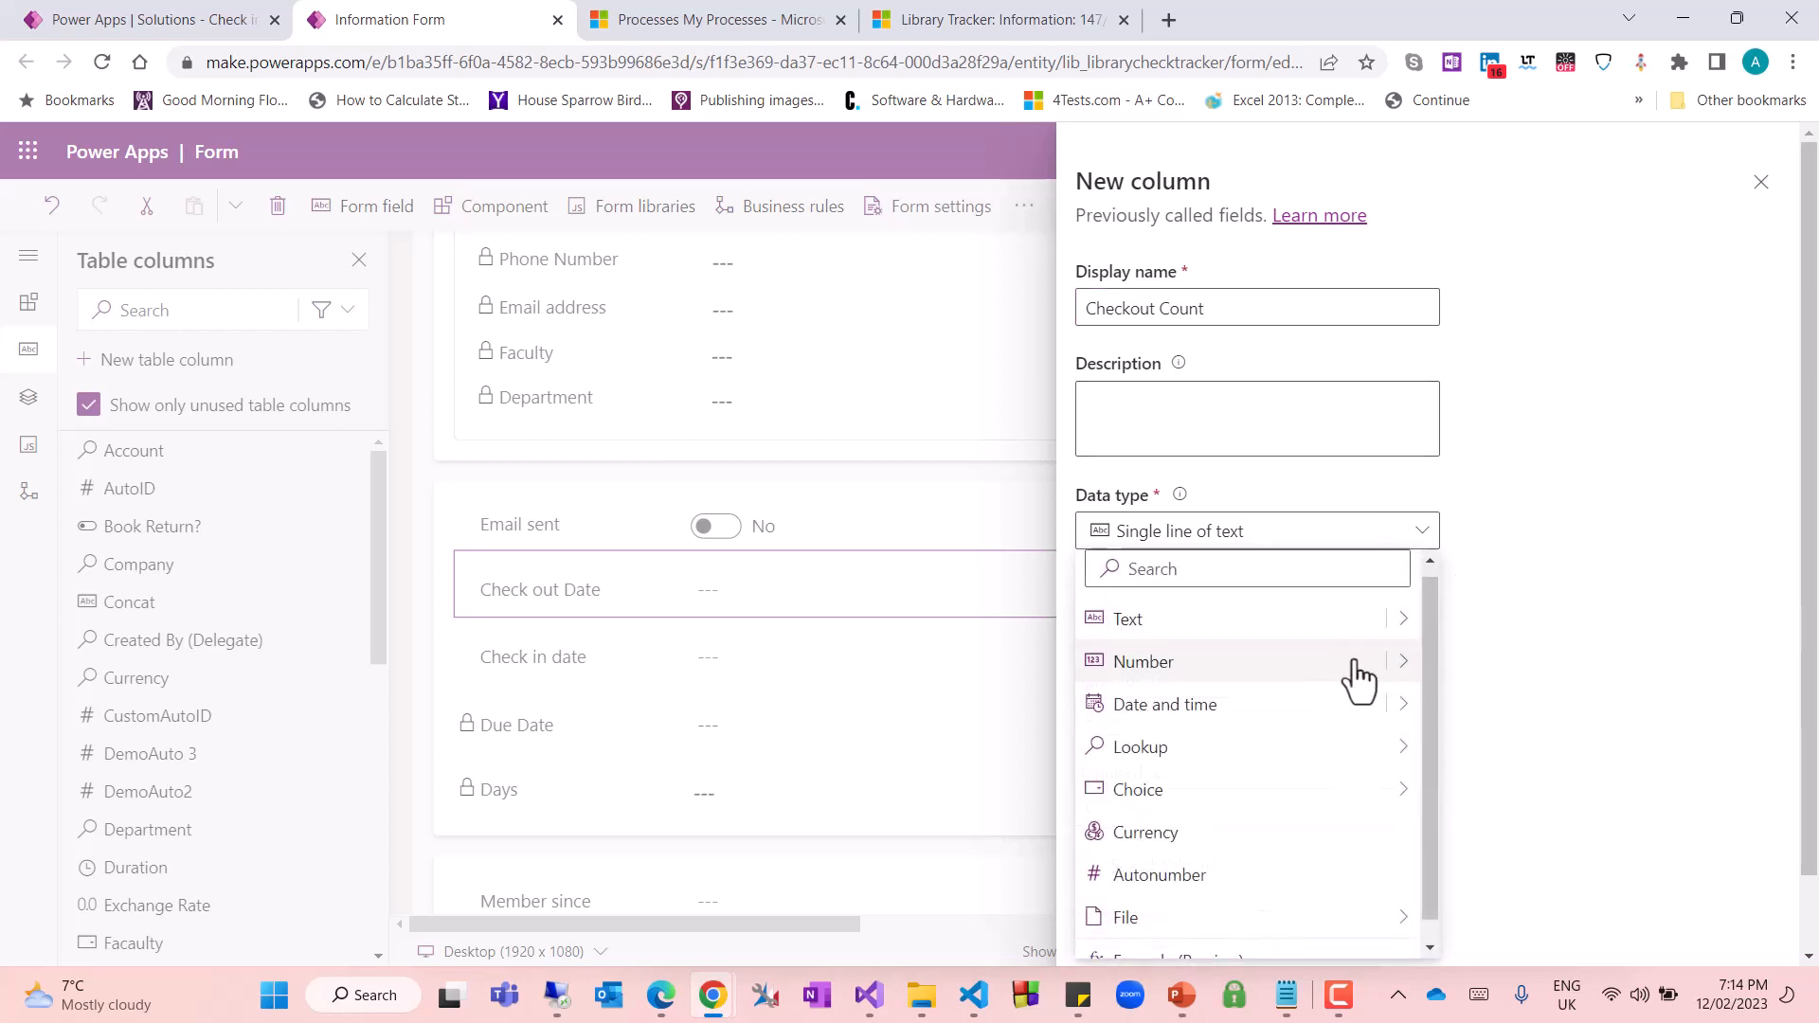
mouse_move(1401, 668)
click(1471, 668)
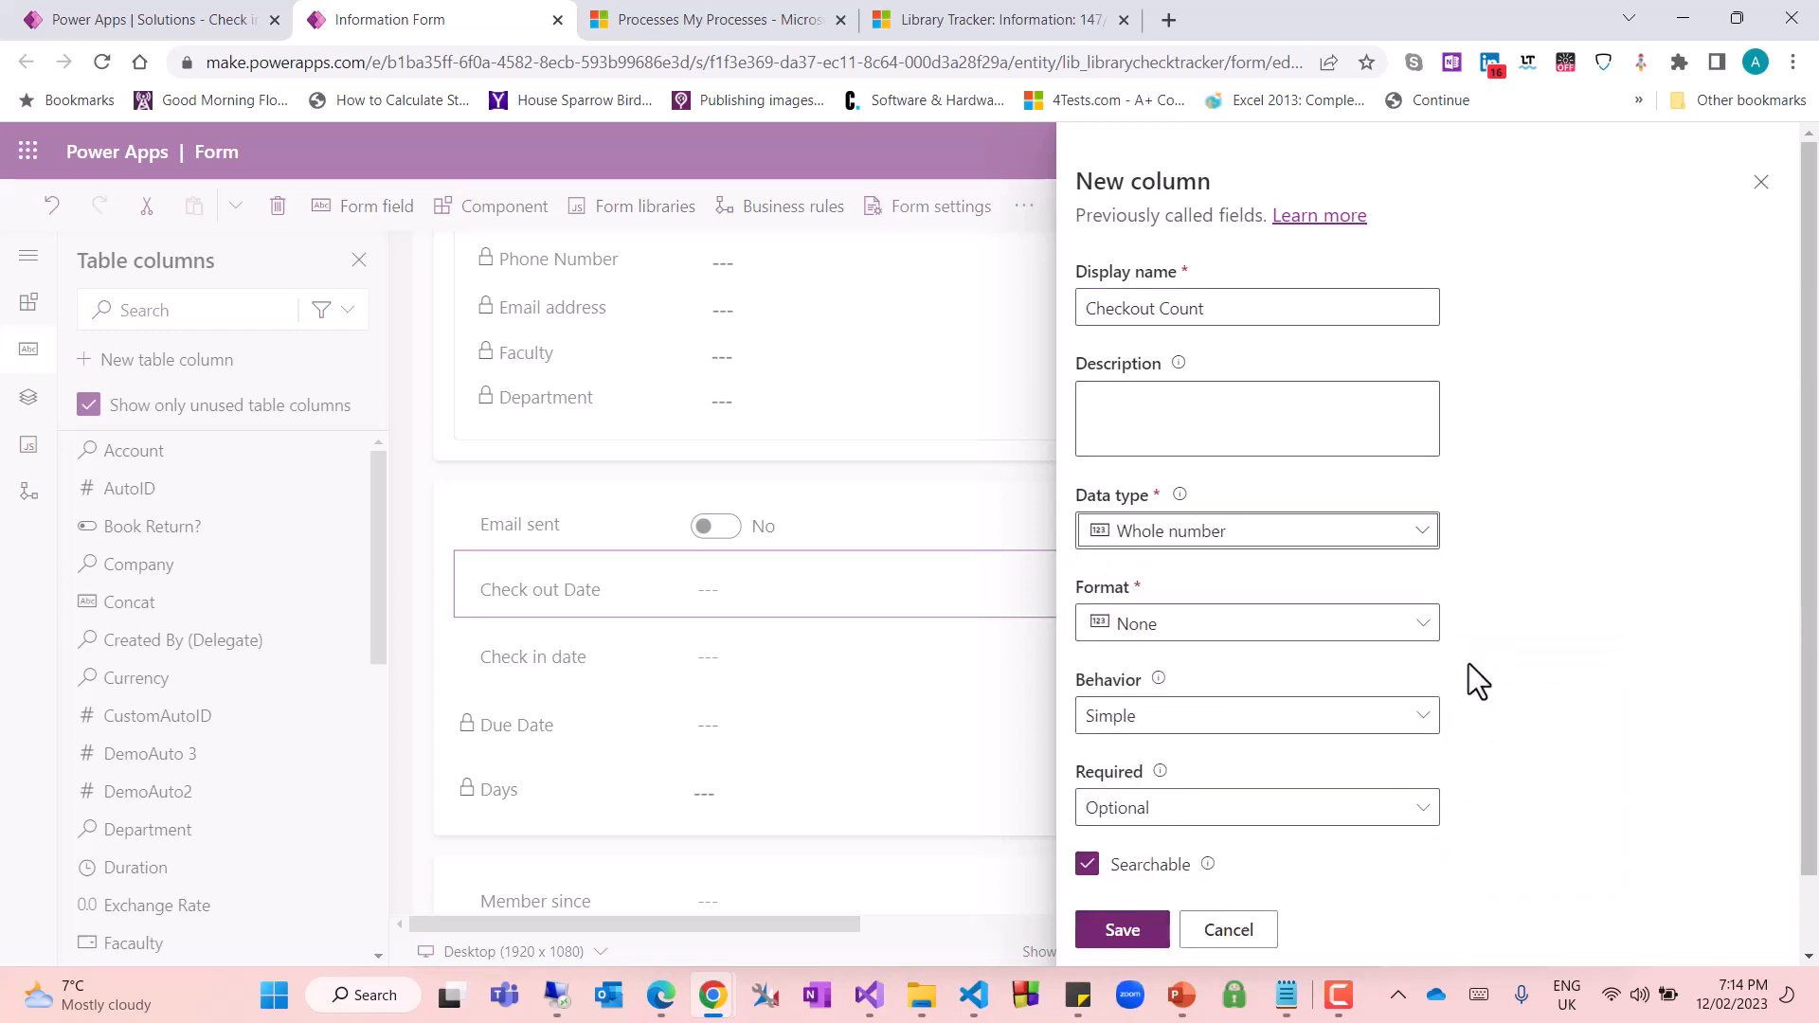
scroll(1412, 834, down, 1)
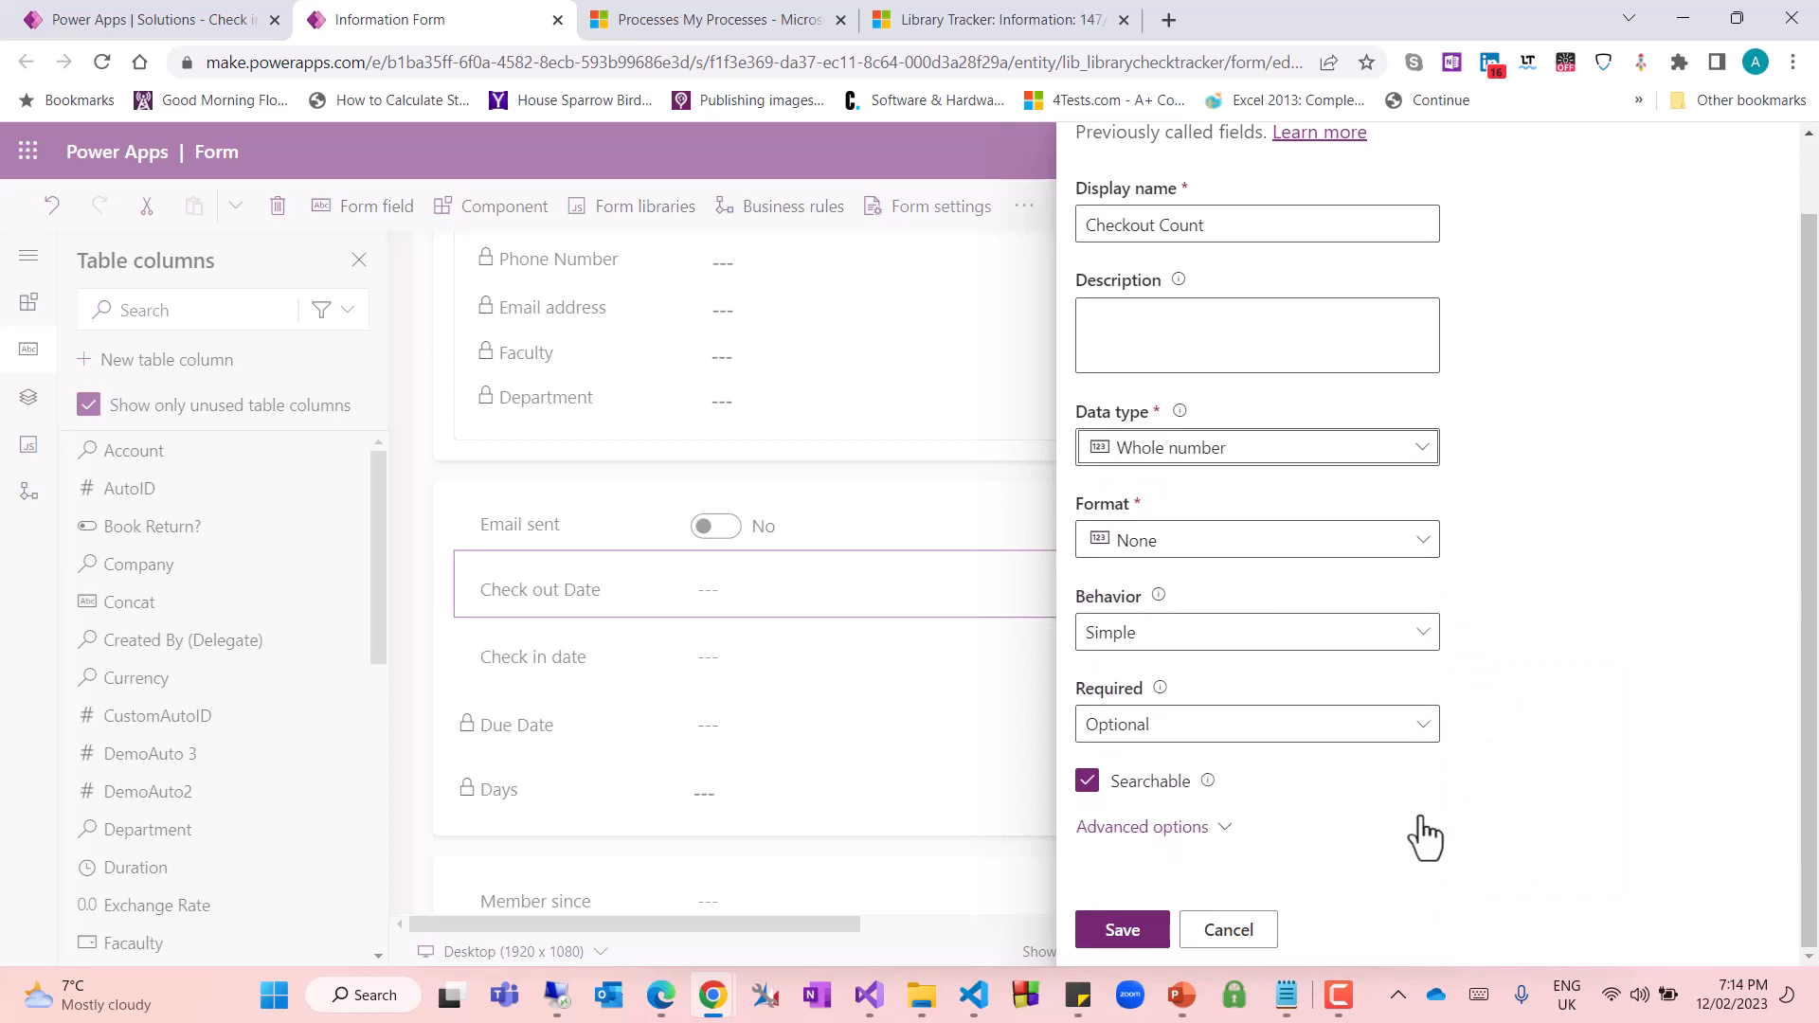
click(1128, 931)
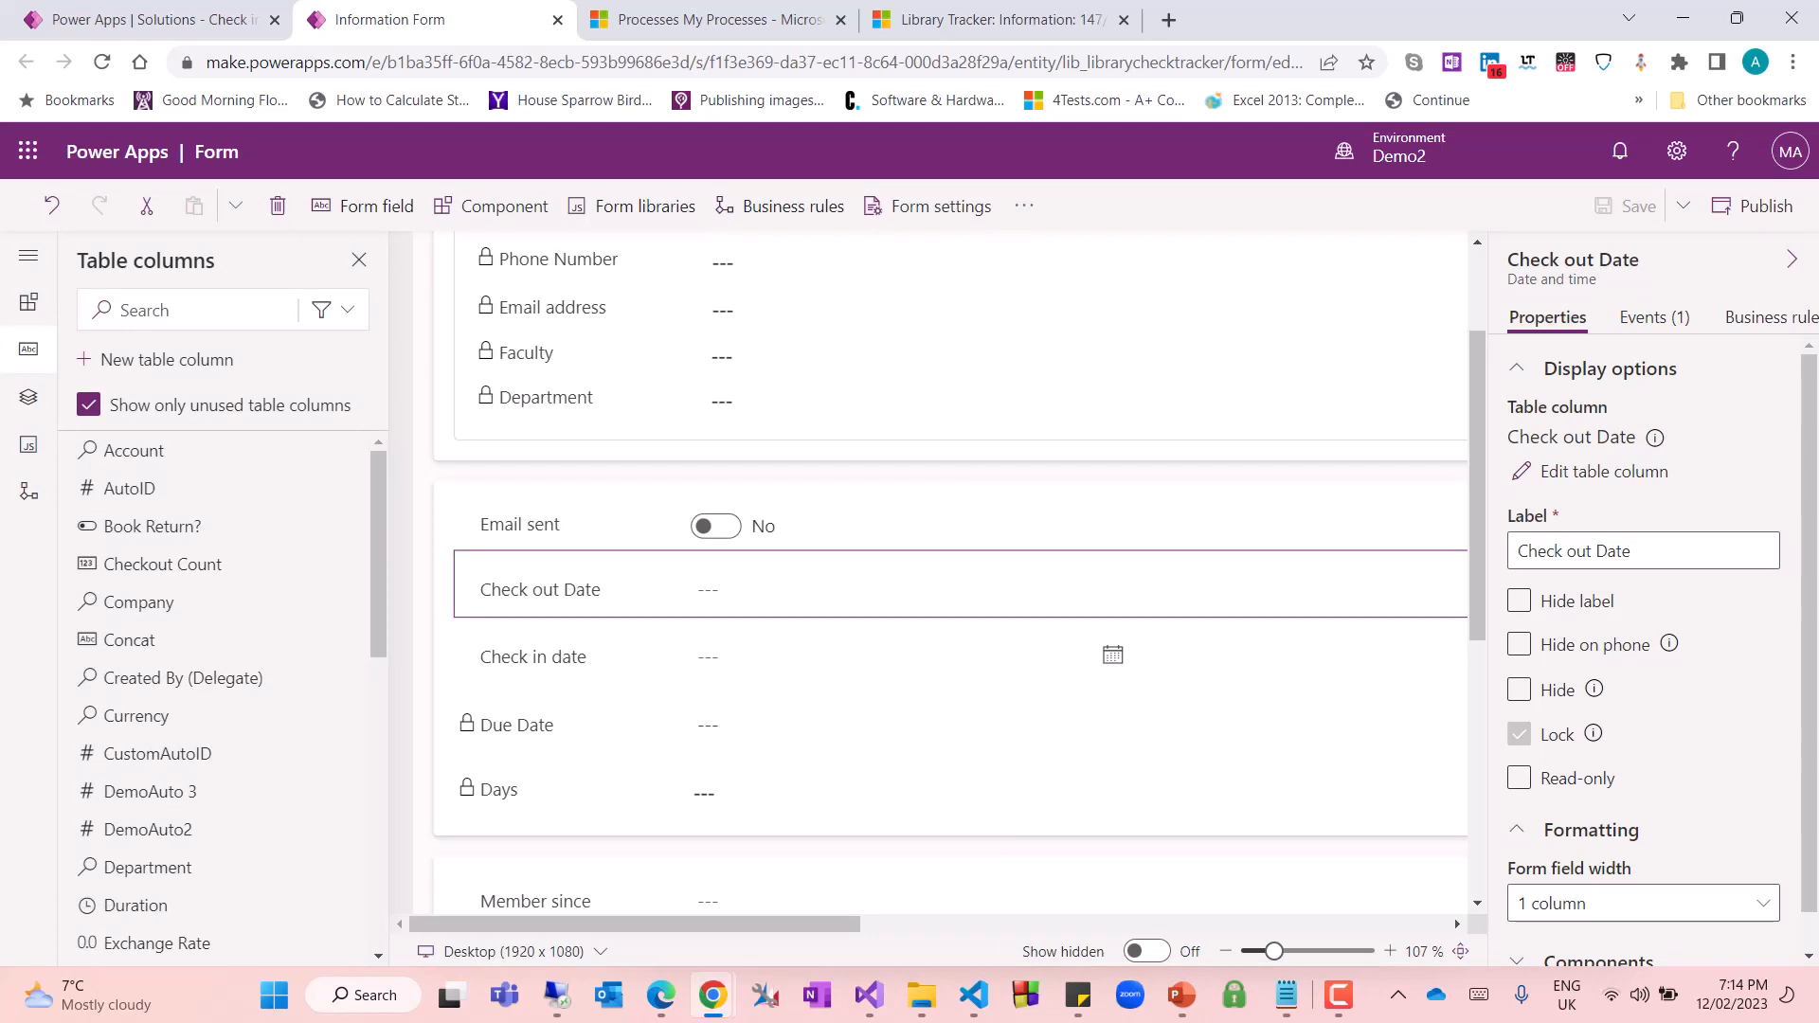
Create another table column with display name Decemal and data type Decimal, and save it
click(163, 361)
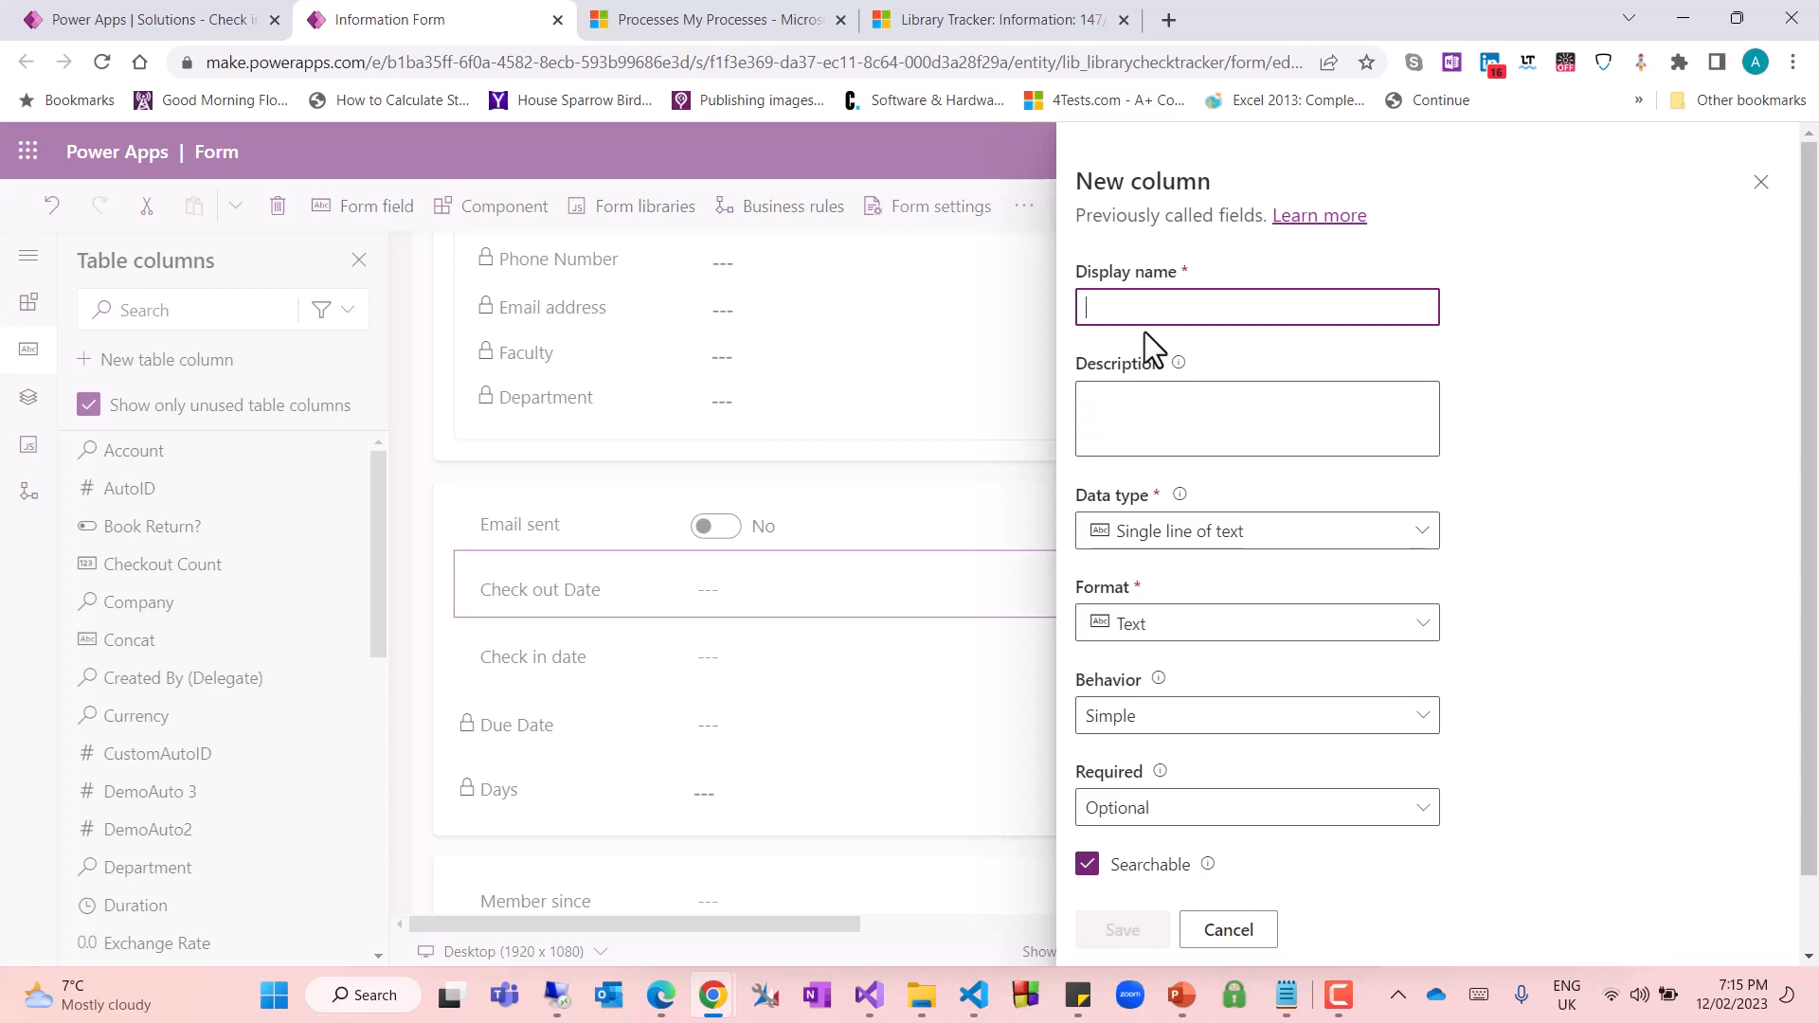
text(Decemal)
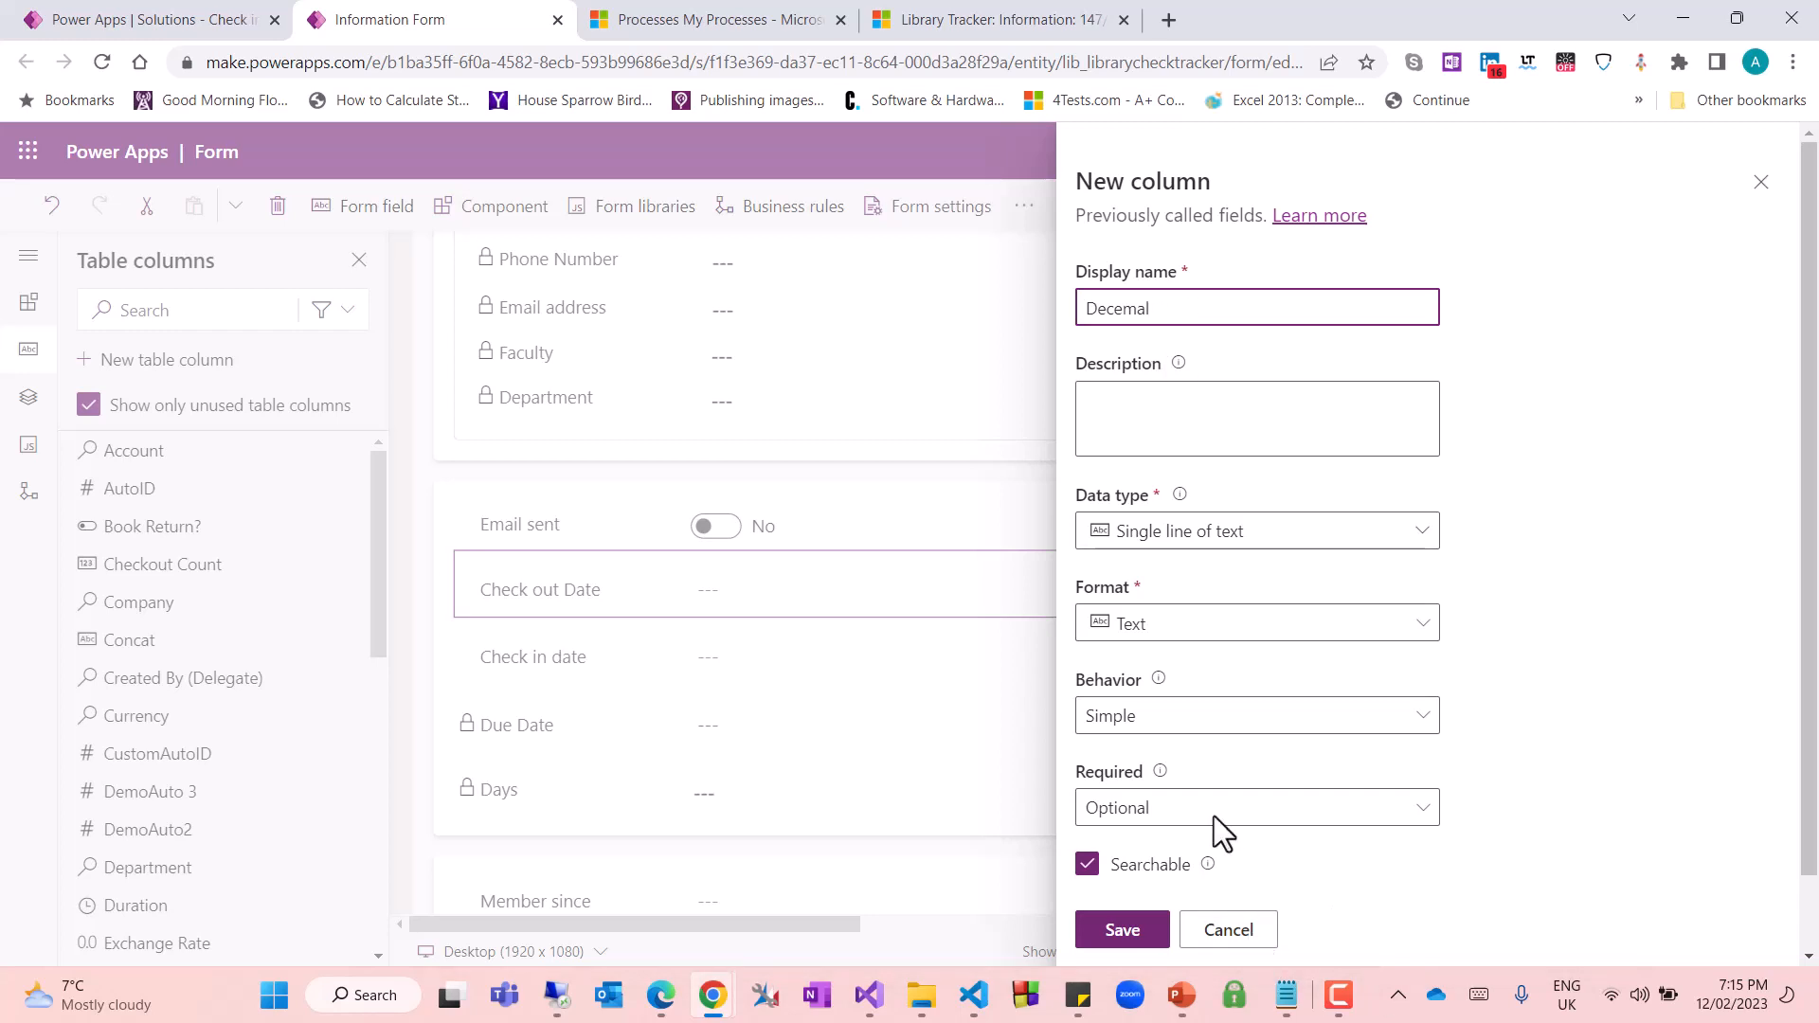
click(1416, 548)
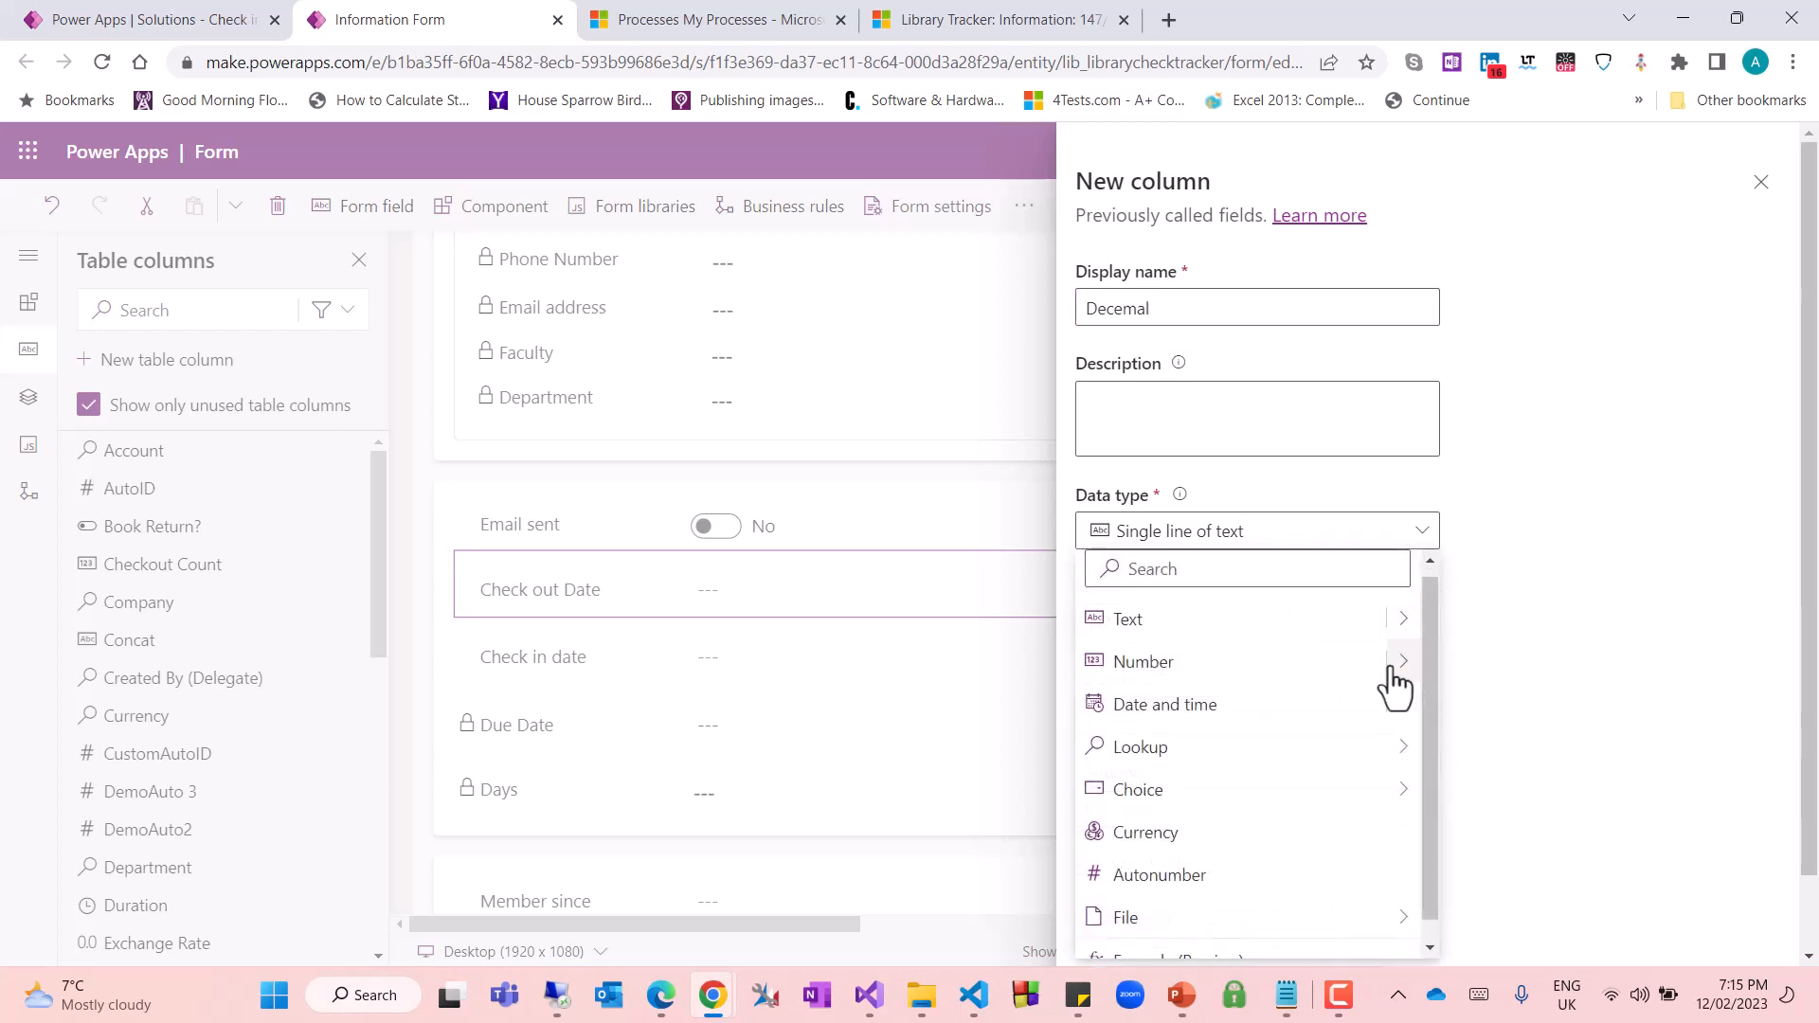
mouse_move(1397, 668)
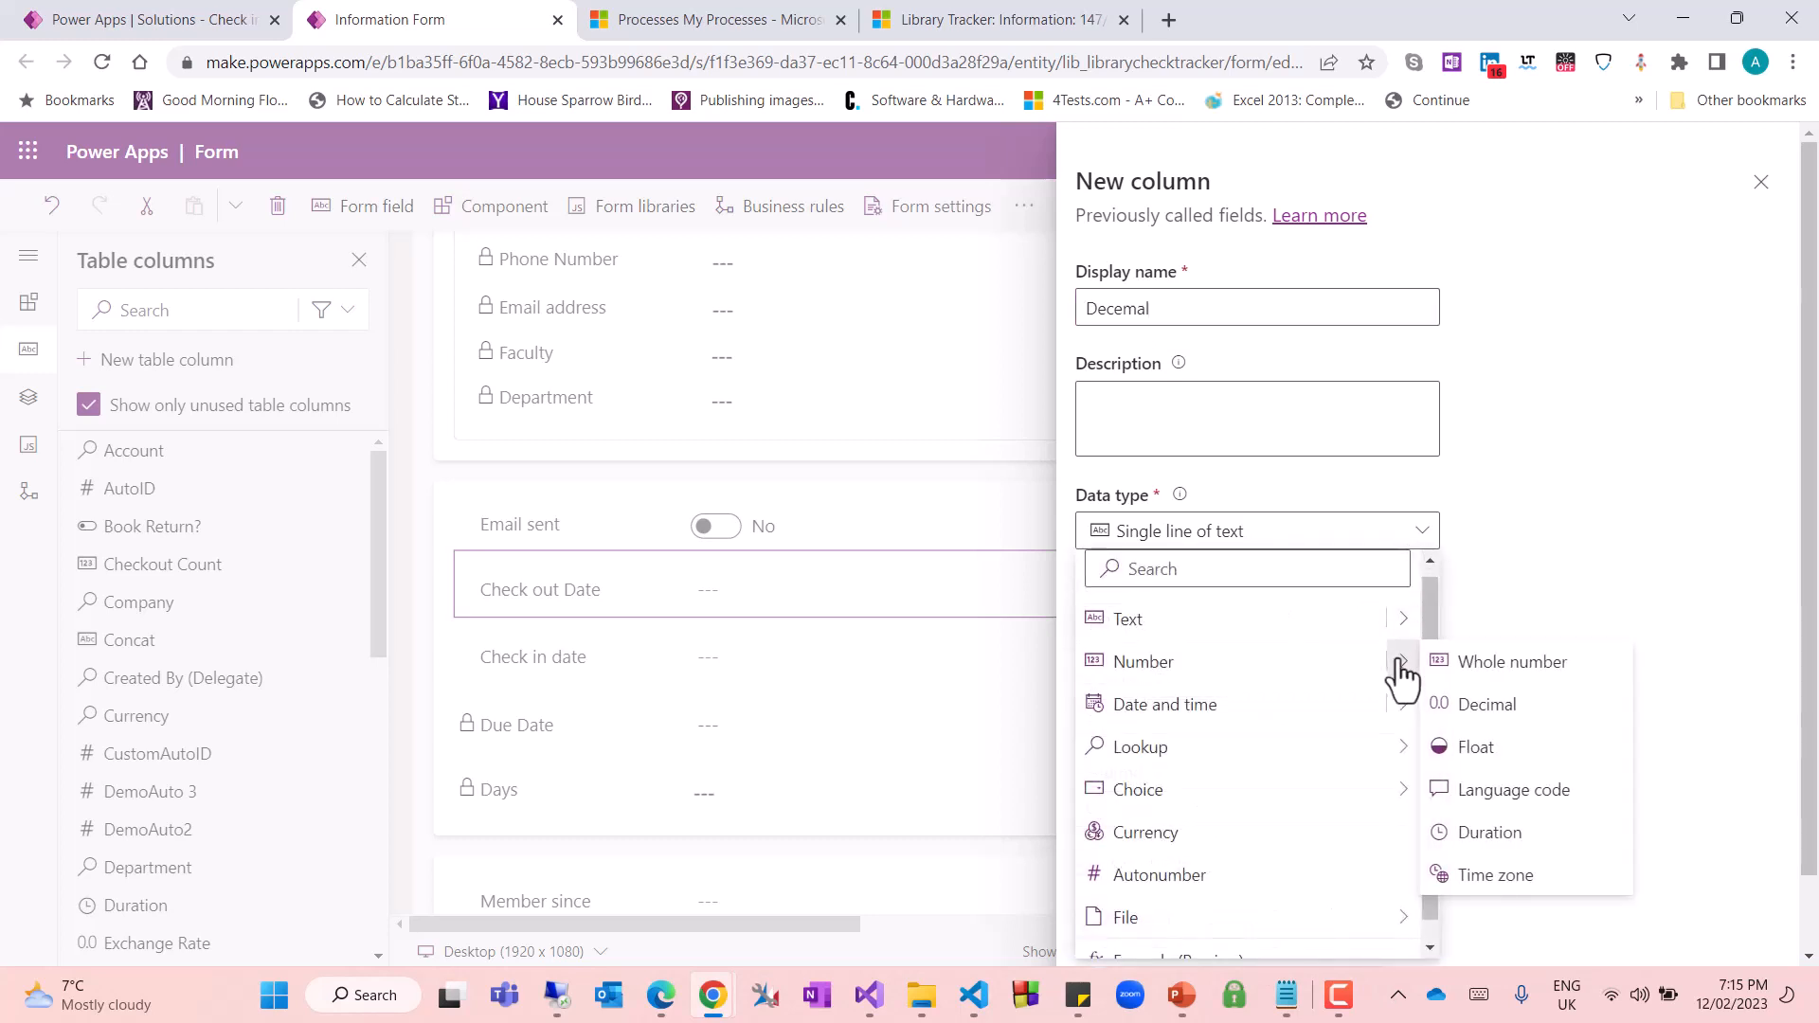
click(1499, 705)
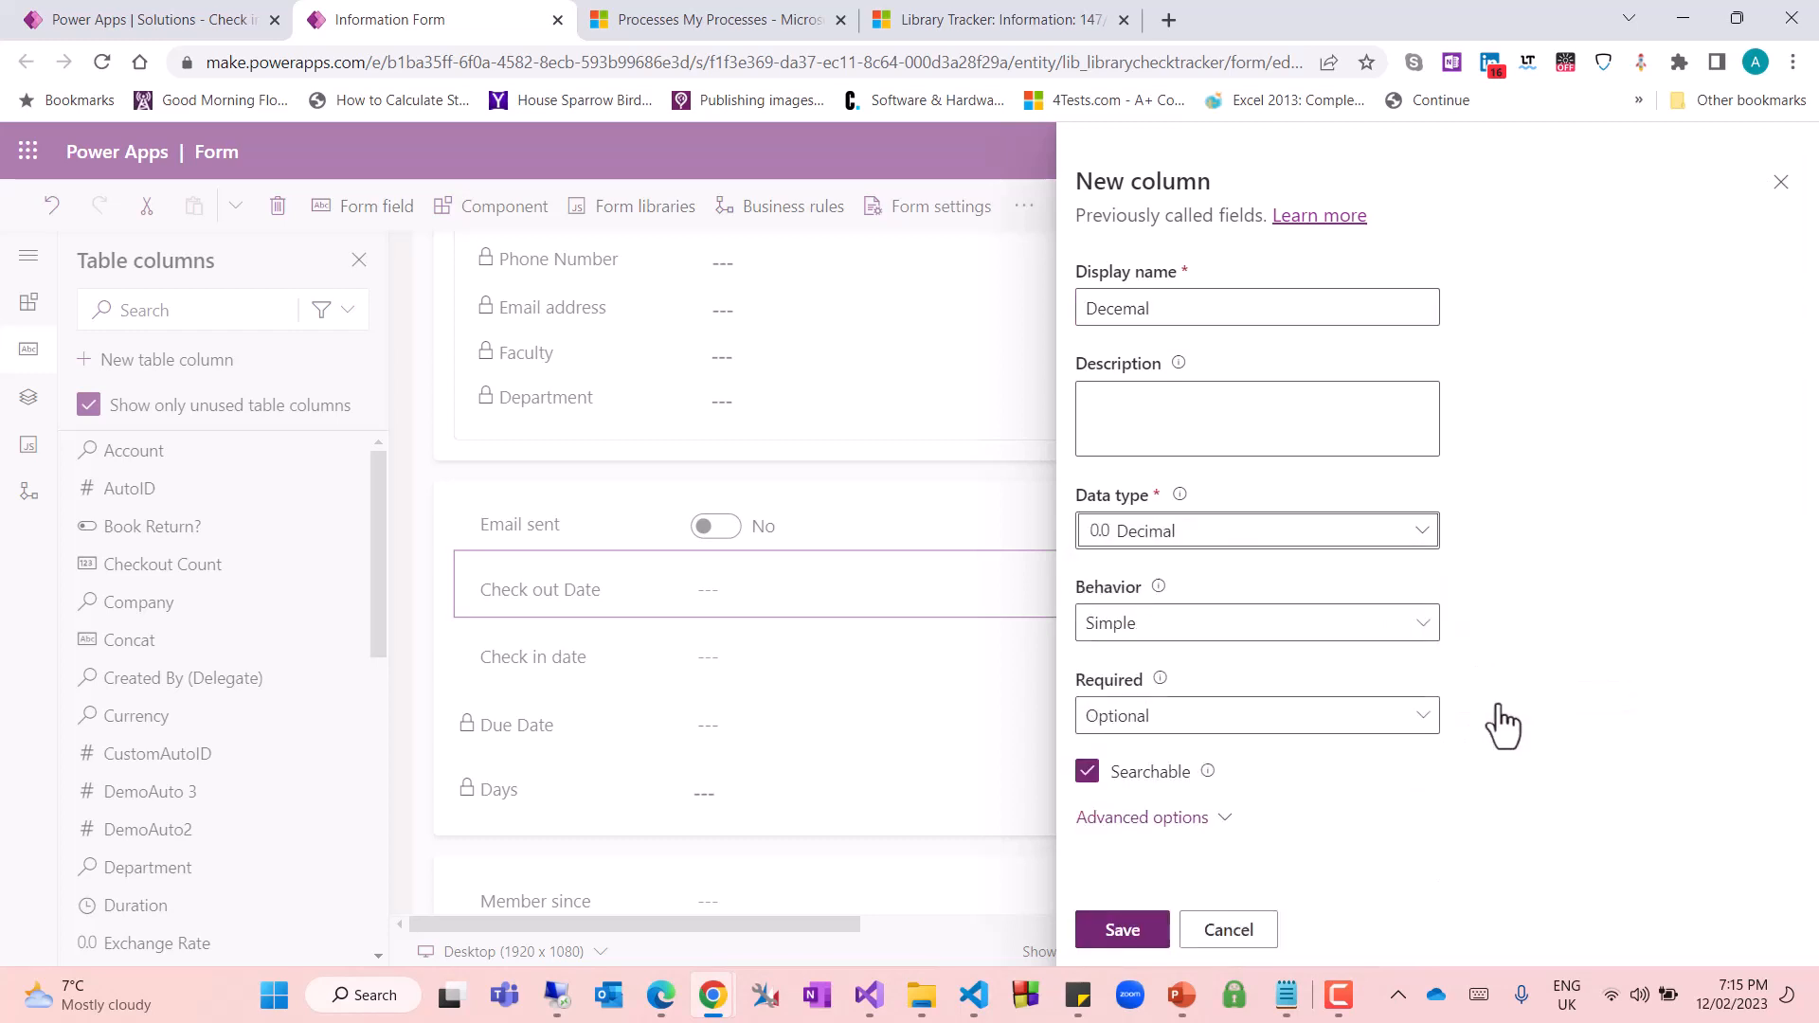
click(1122, 927)
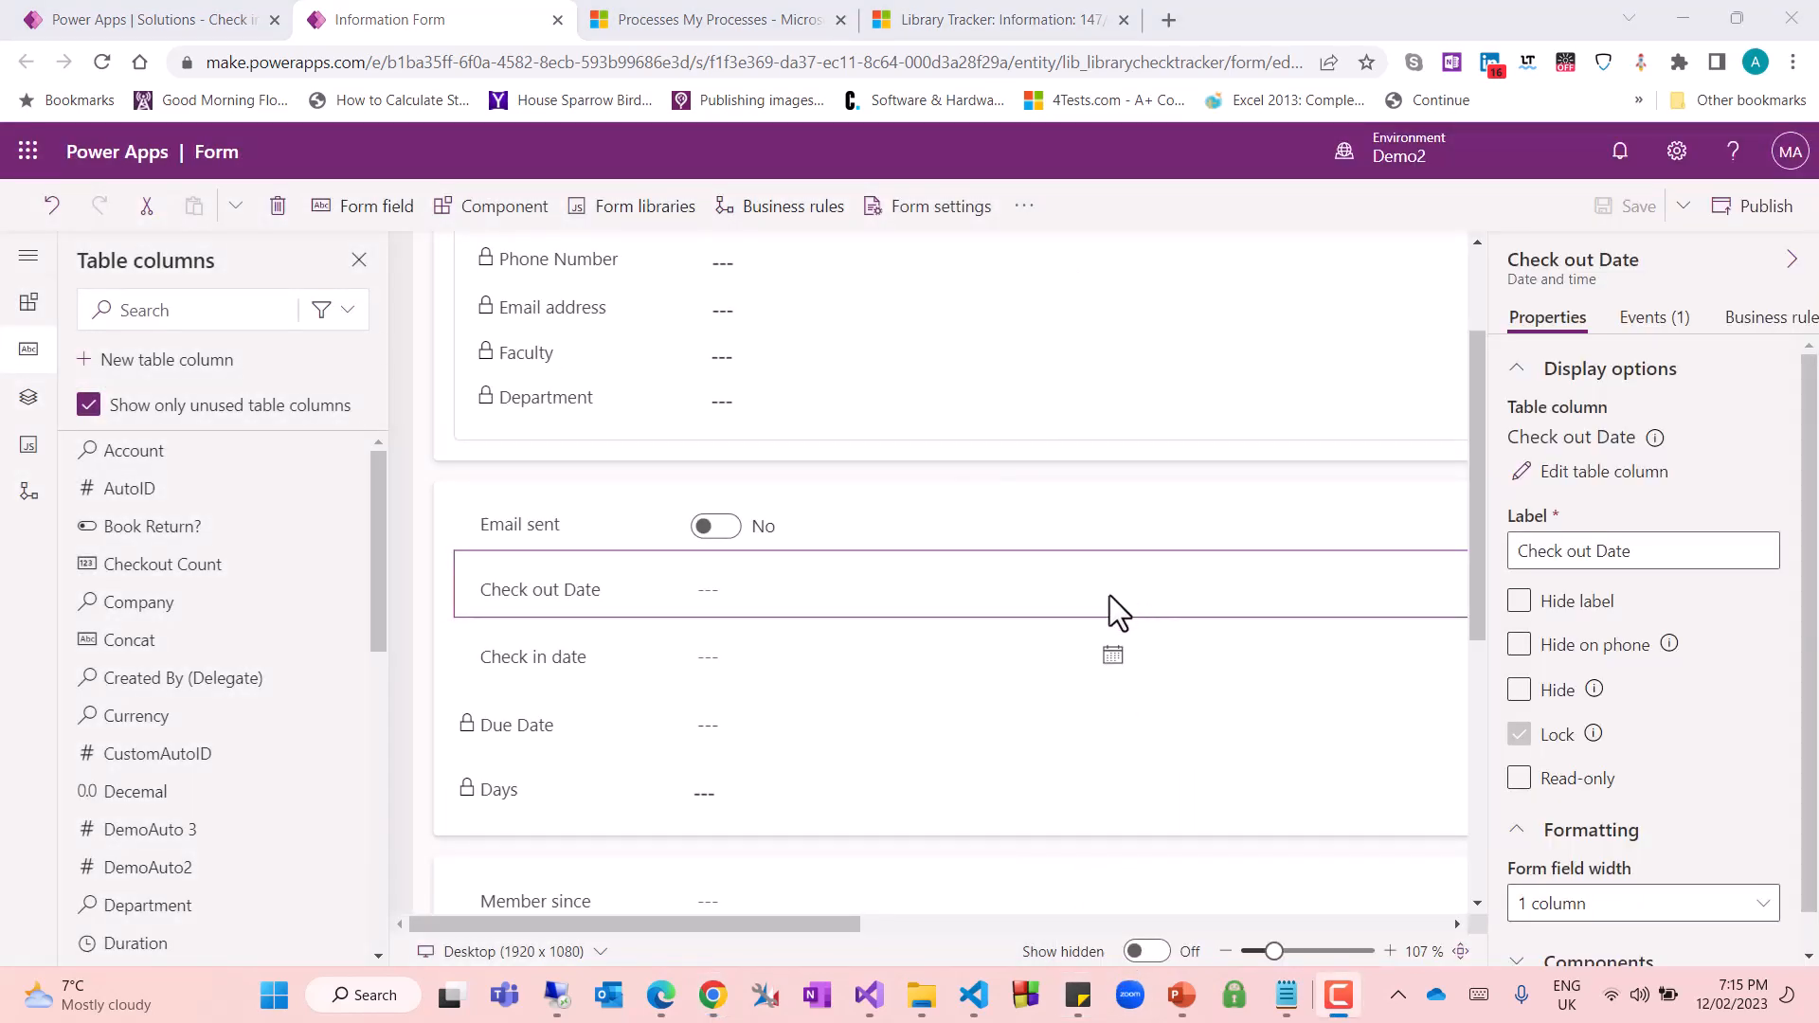
Search the table columns for "check" and add Checkout Count to the form directly below Check out Date
click(588, 591)
mouse_move(158, 645)
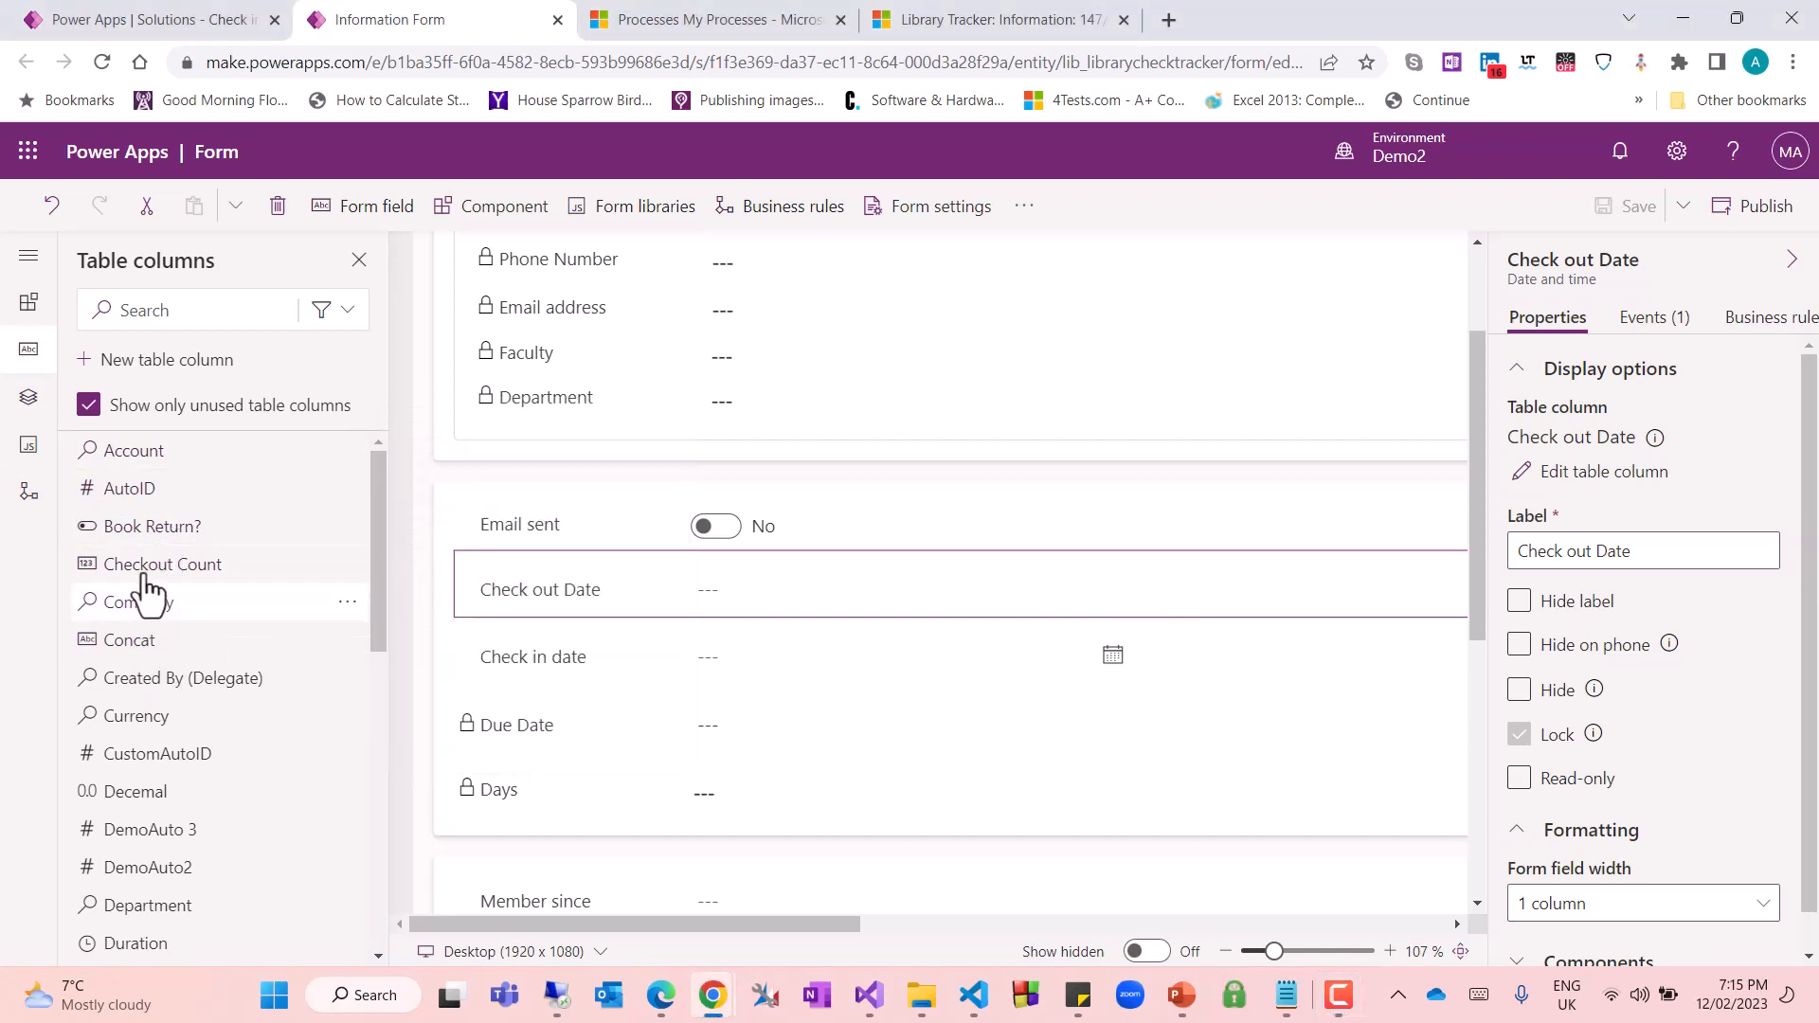
click(196, 310)
text(check)
click(155, 450)
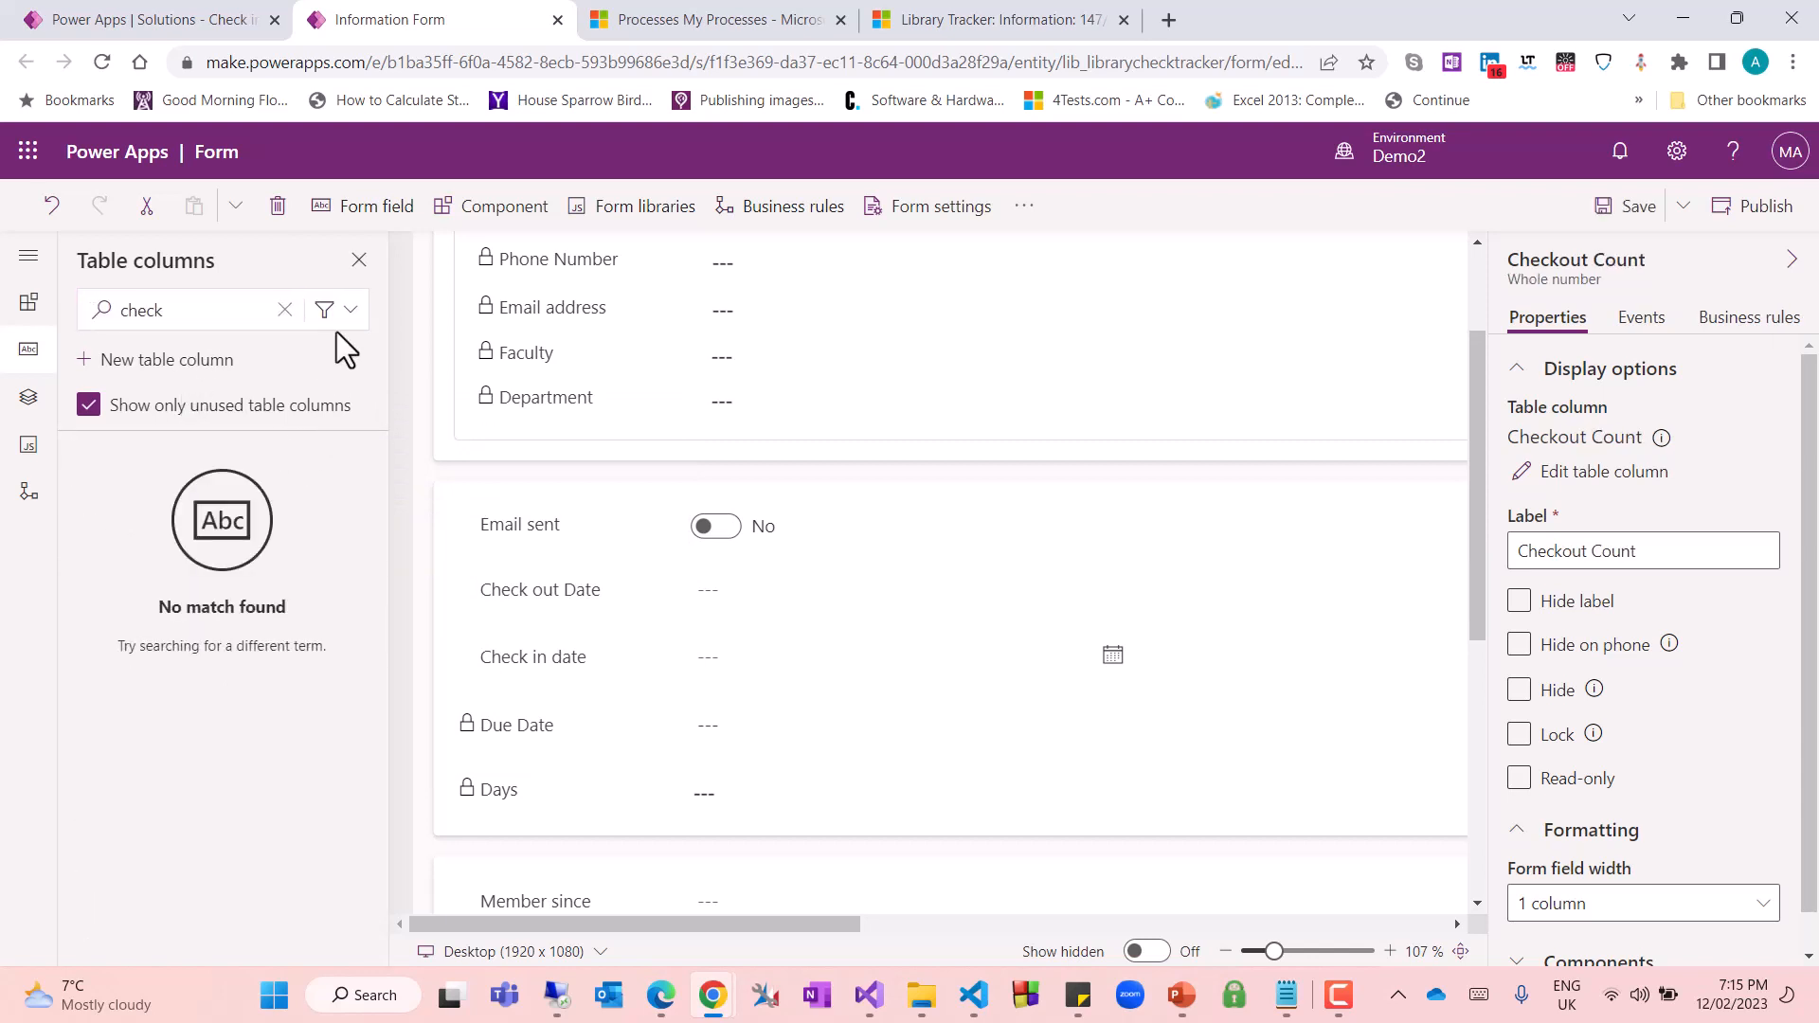
Search the table columns for "dec", add the Decemal column below Checkout Count, and save the form
click(284, 310)
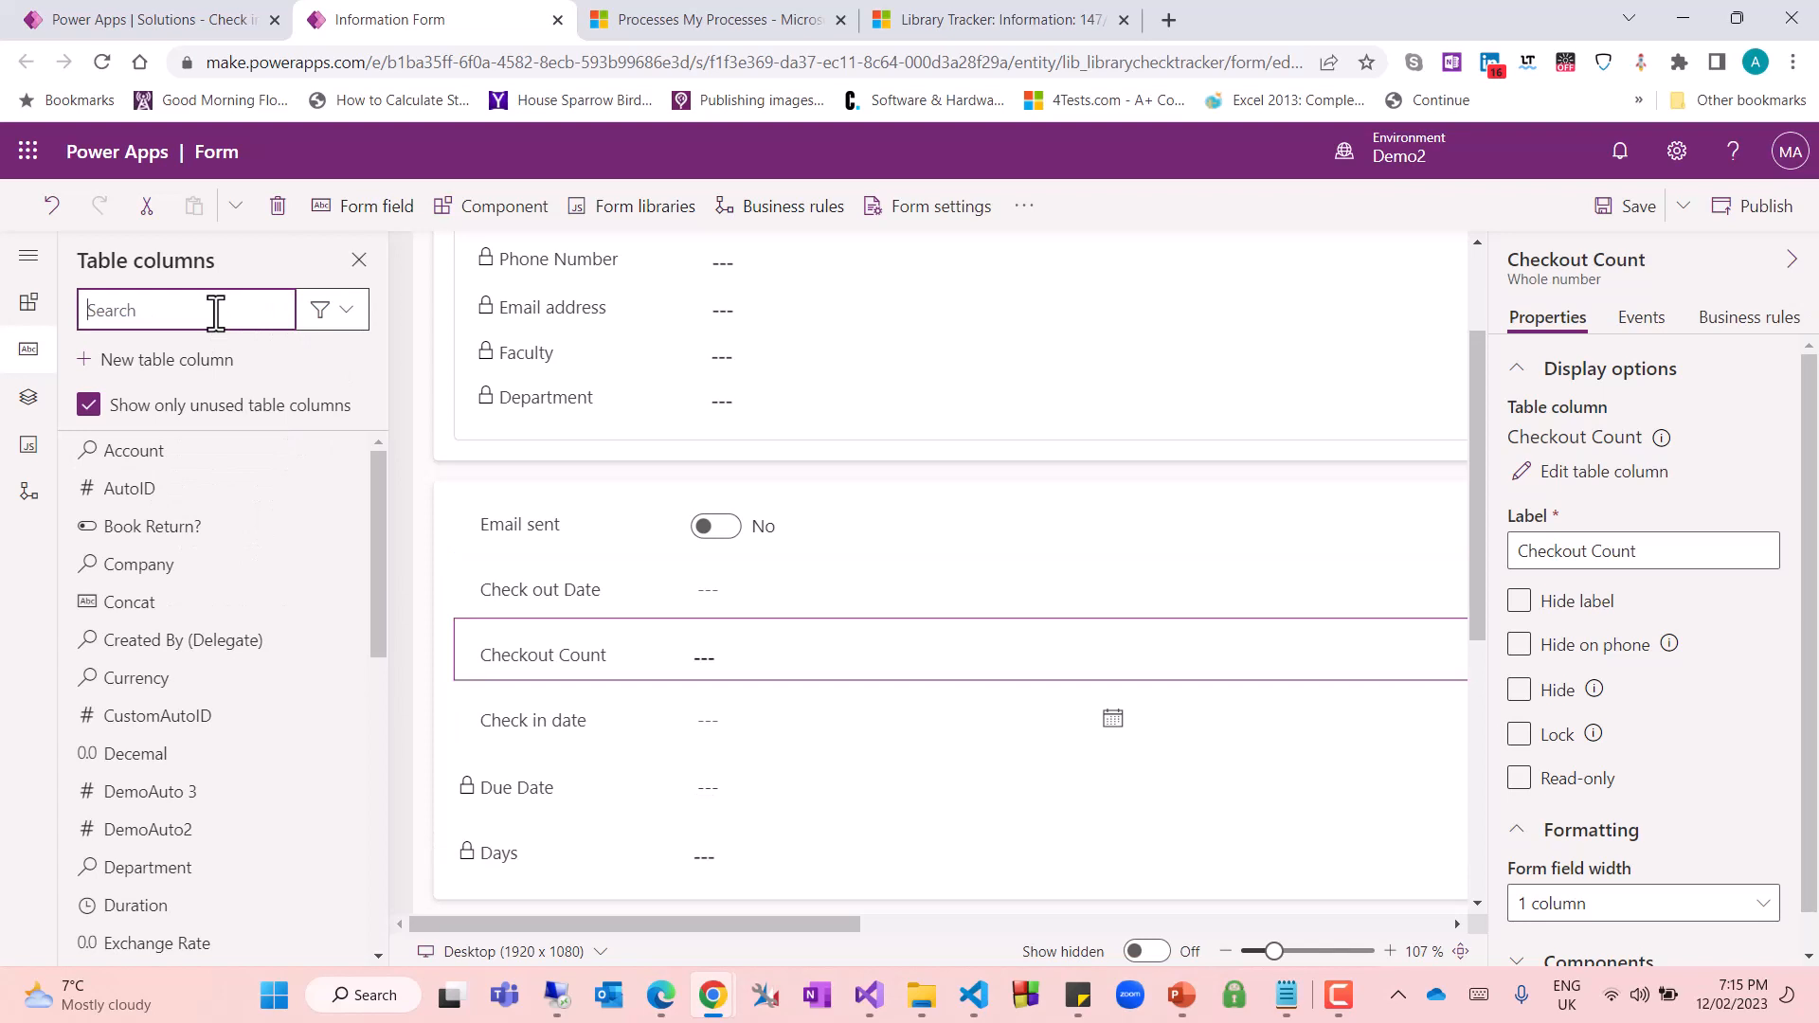
text(dec)
click(115, 462)
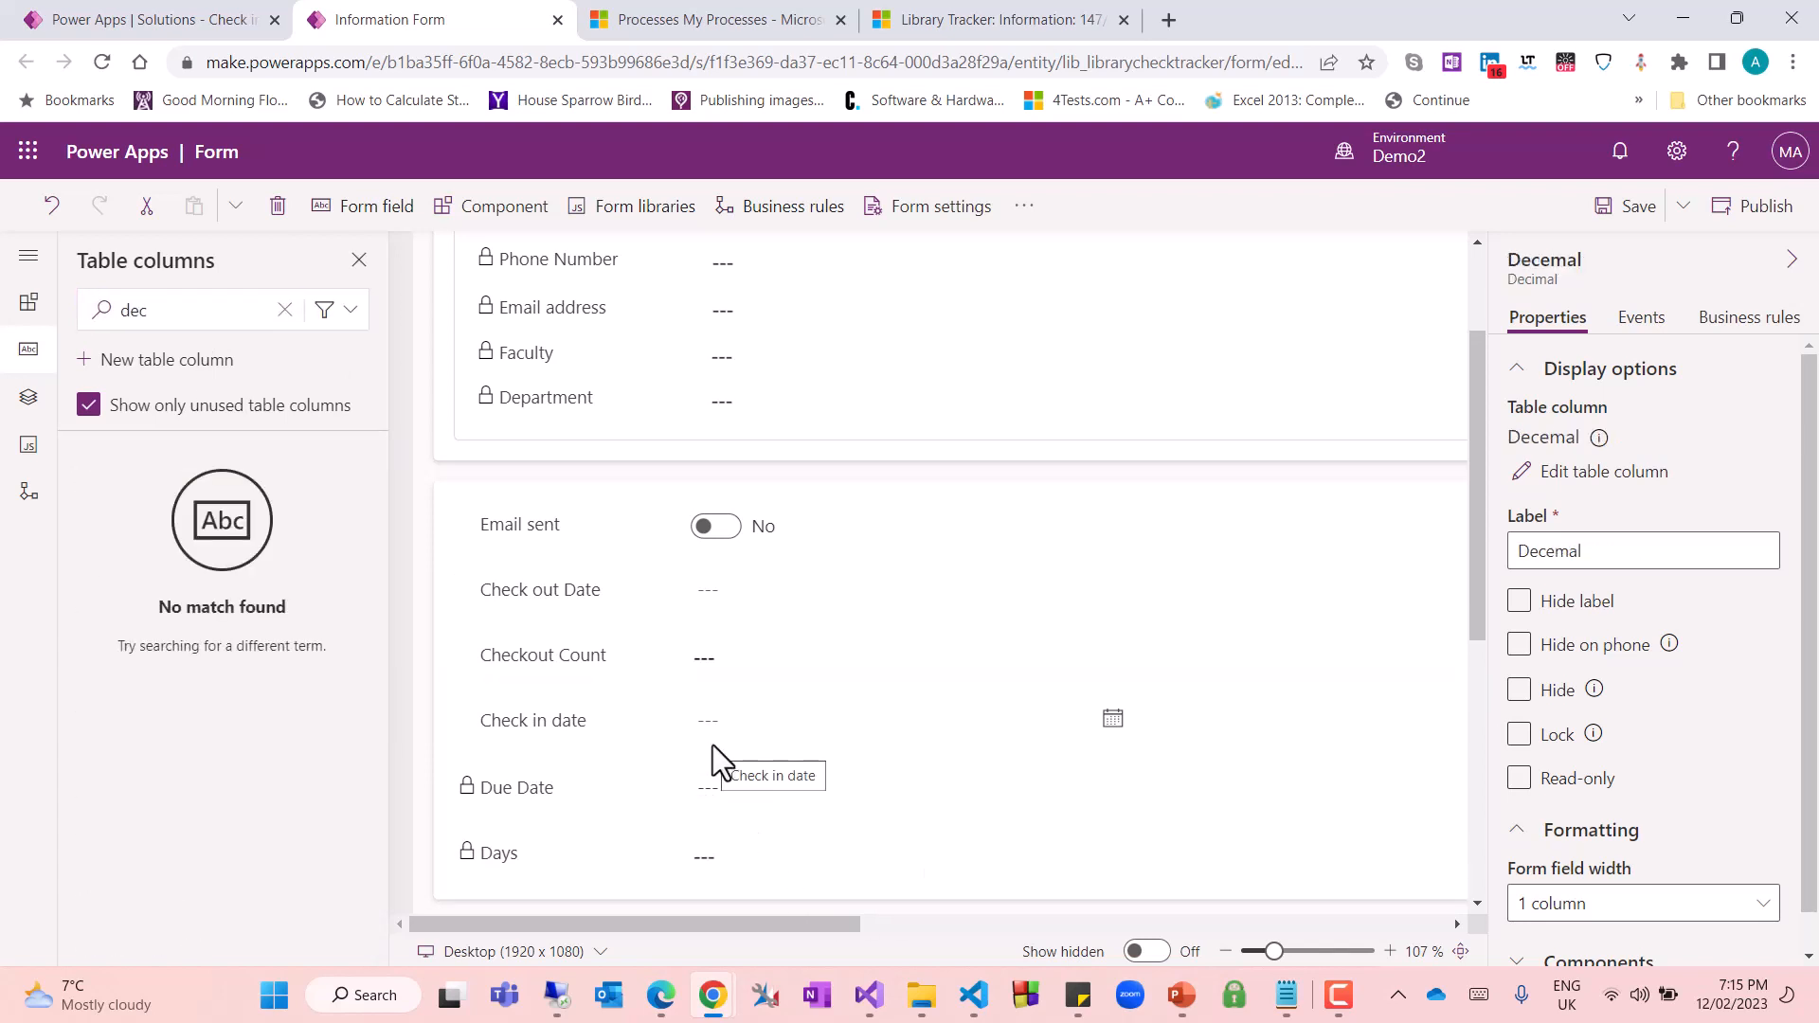
click(567, 677)
click(532, 703)
click(578, 655)
click(531, 725)
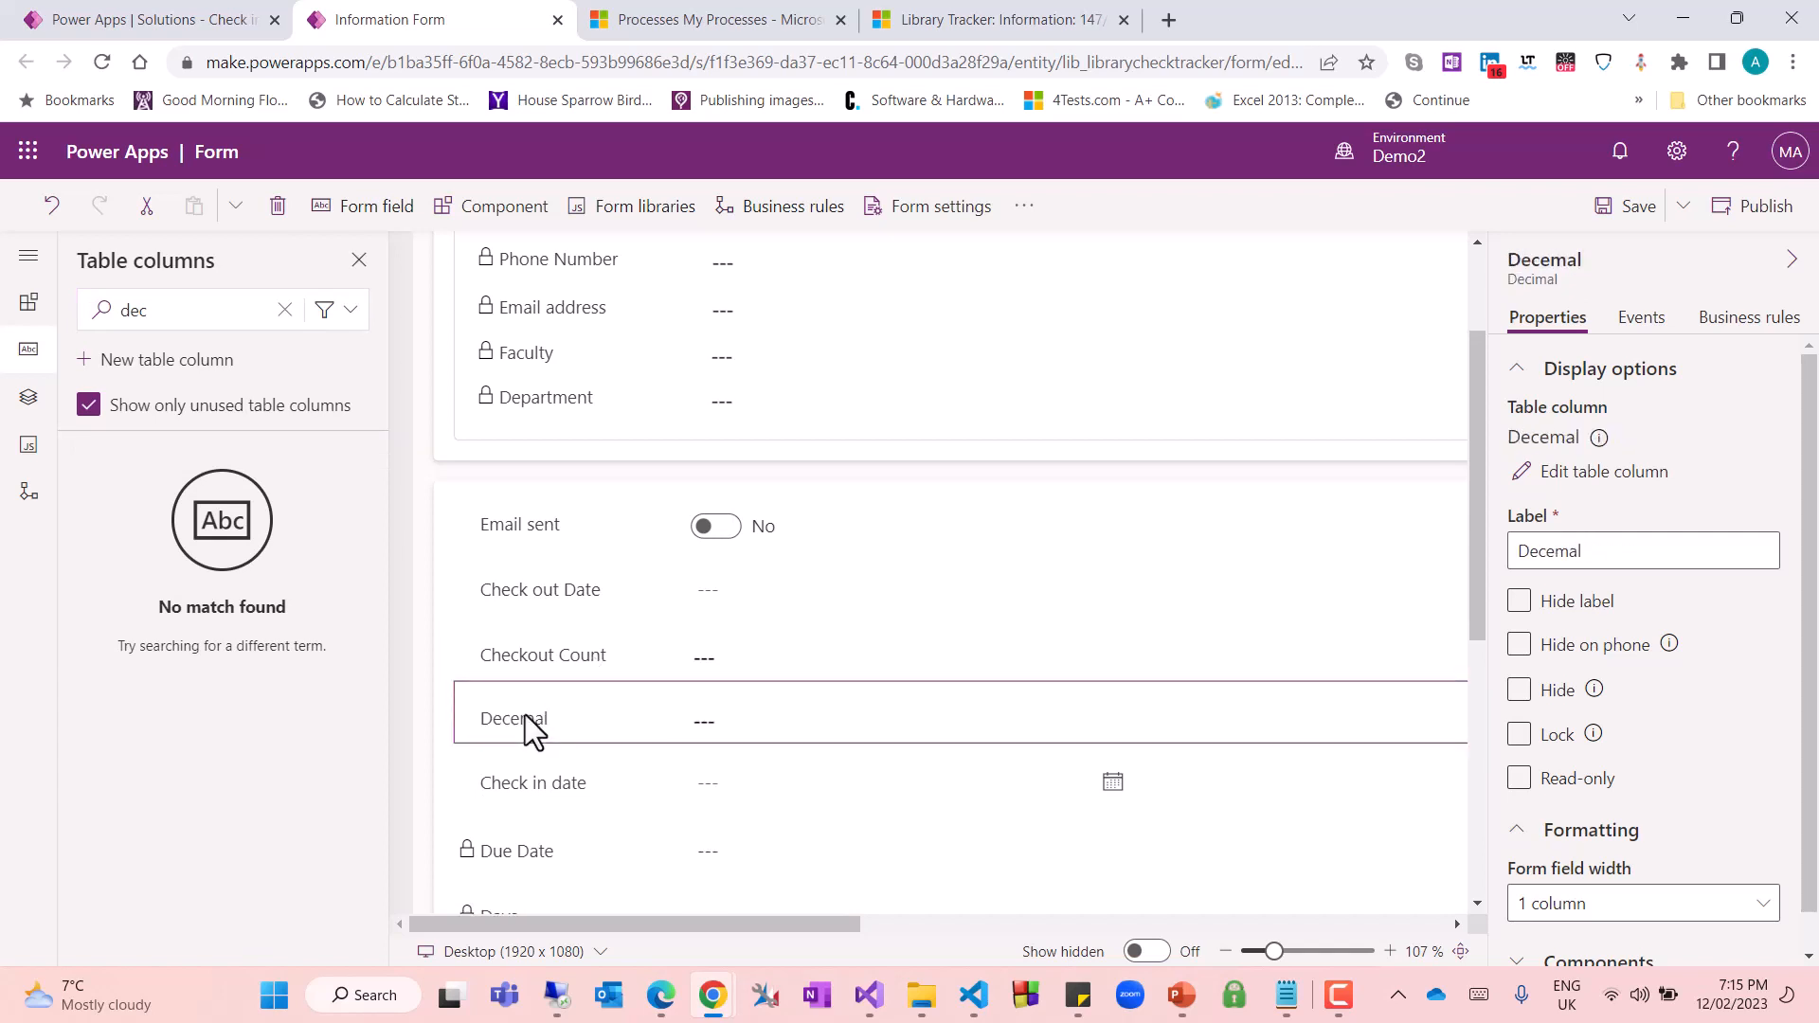
click(1634, 212)
Correct the spelling of the Decemal field's form label to Decimal
click(1588, 553)
key(Left)
key(Left)
key(Left)
key(BackSpace)
text(i)
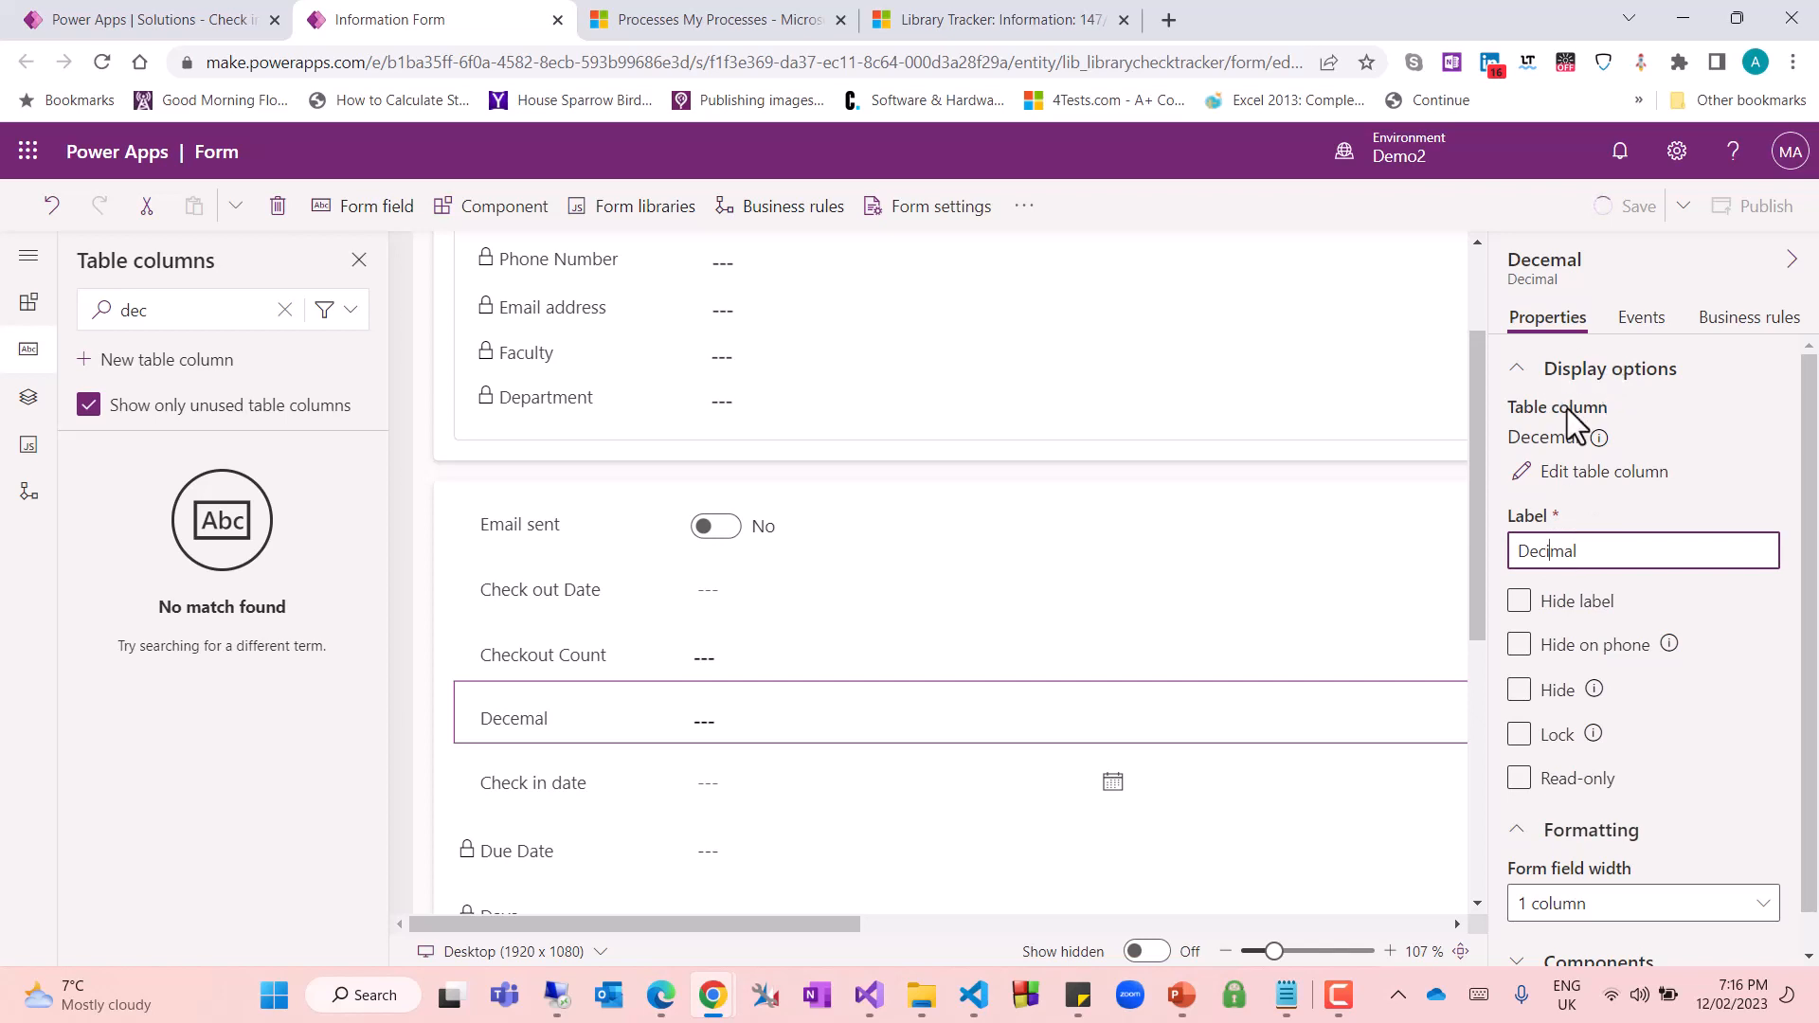
Edit the underlying table column, change its display name to Decimal, and save the column
click(1578, 490)
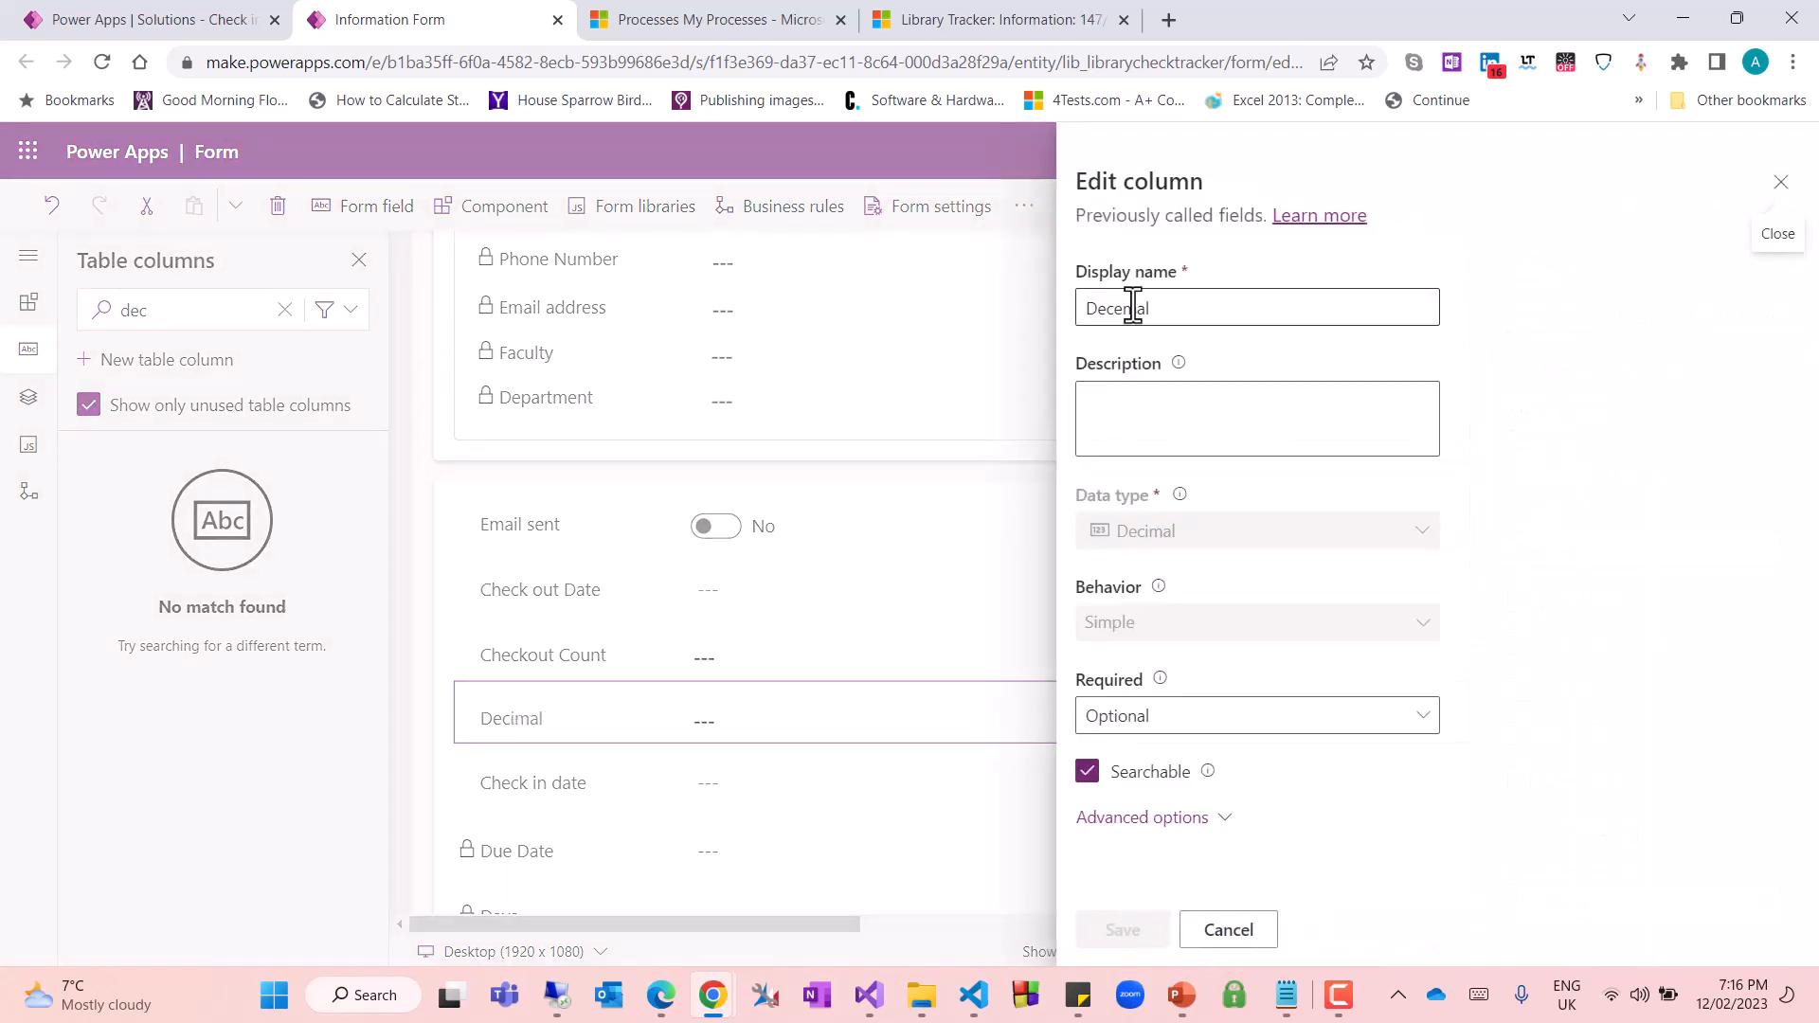
click(1120, 307)
key(Delete)
text(i)
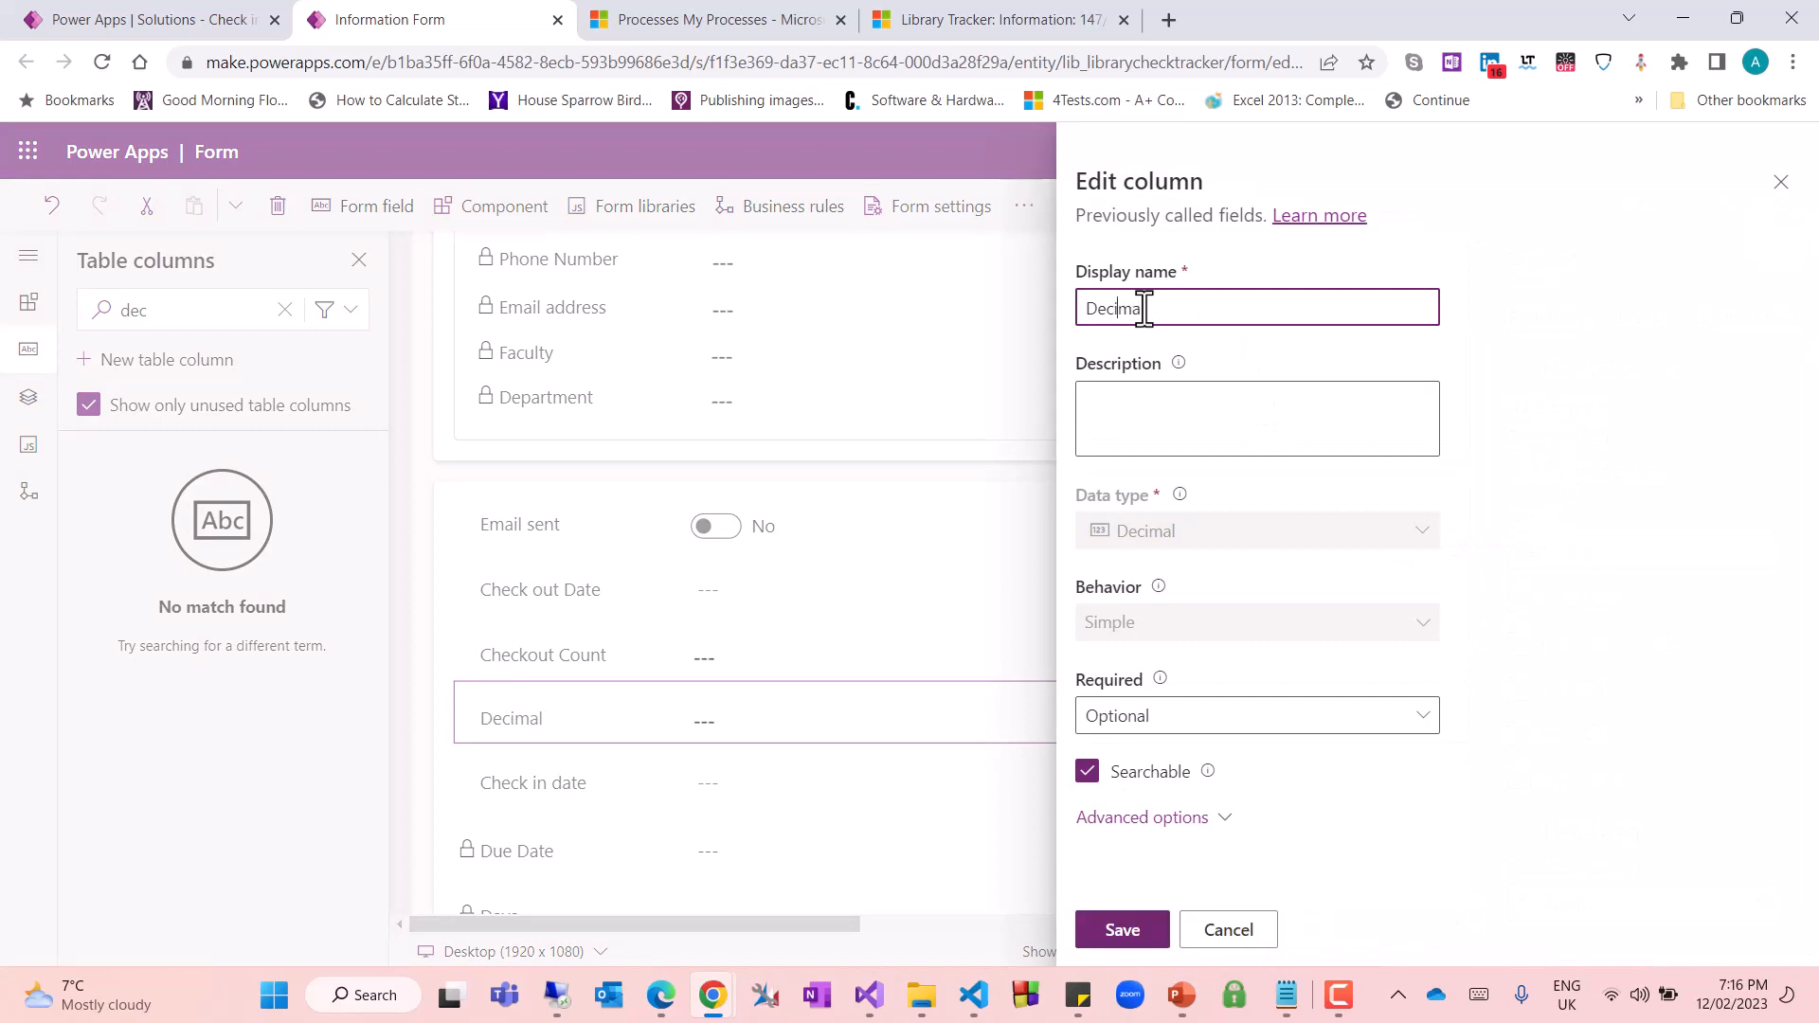
click(1122, 927)
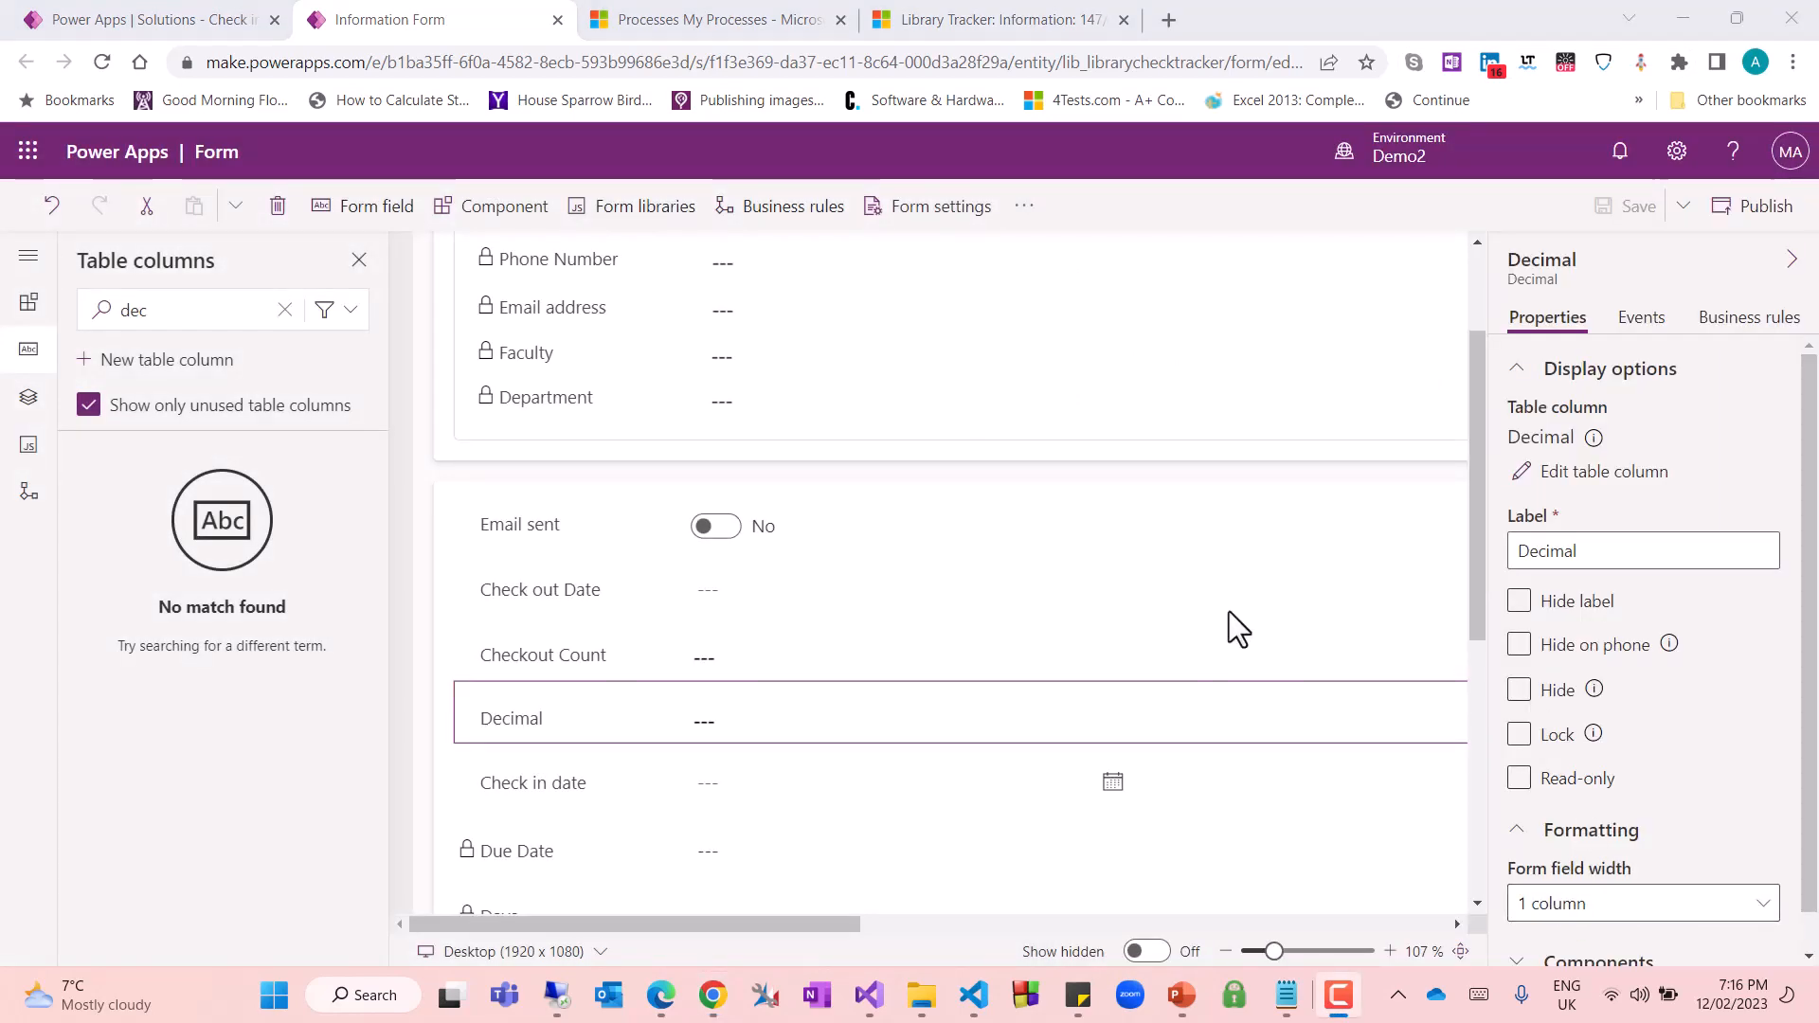
Publish the Library Tracker form with the added fields and select the Checkout Count field
click(637, 658)
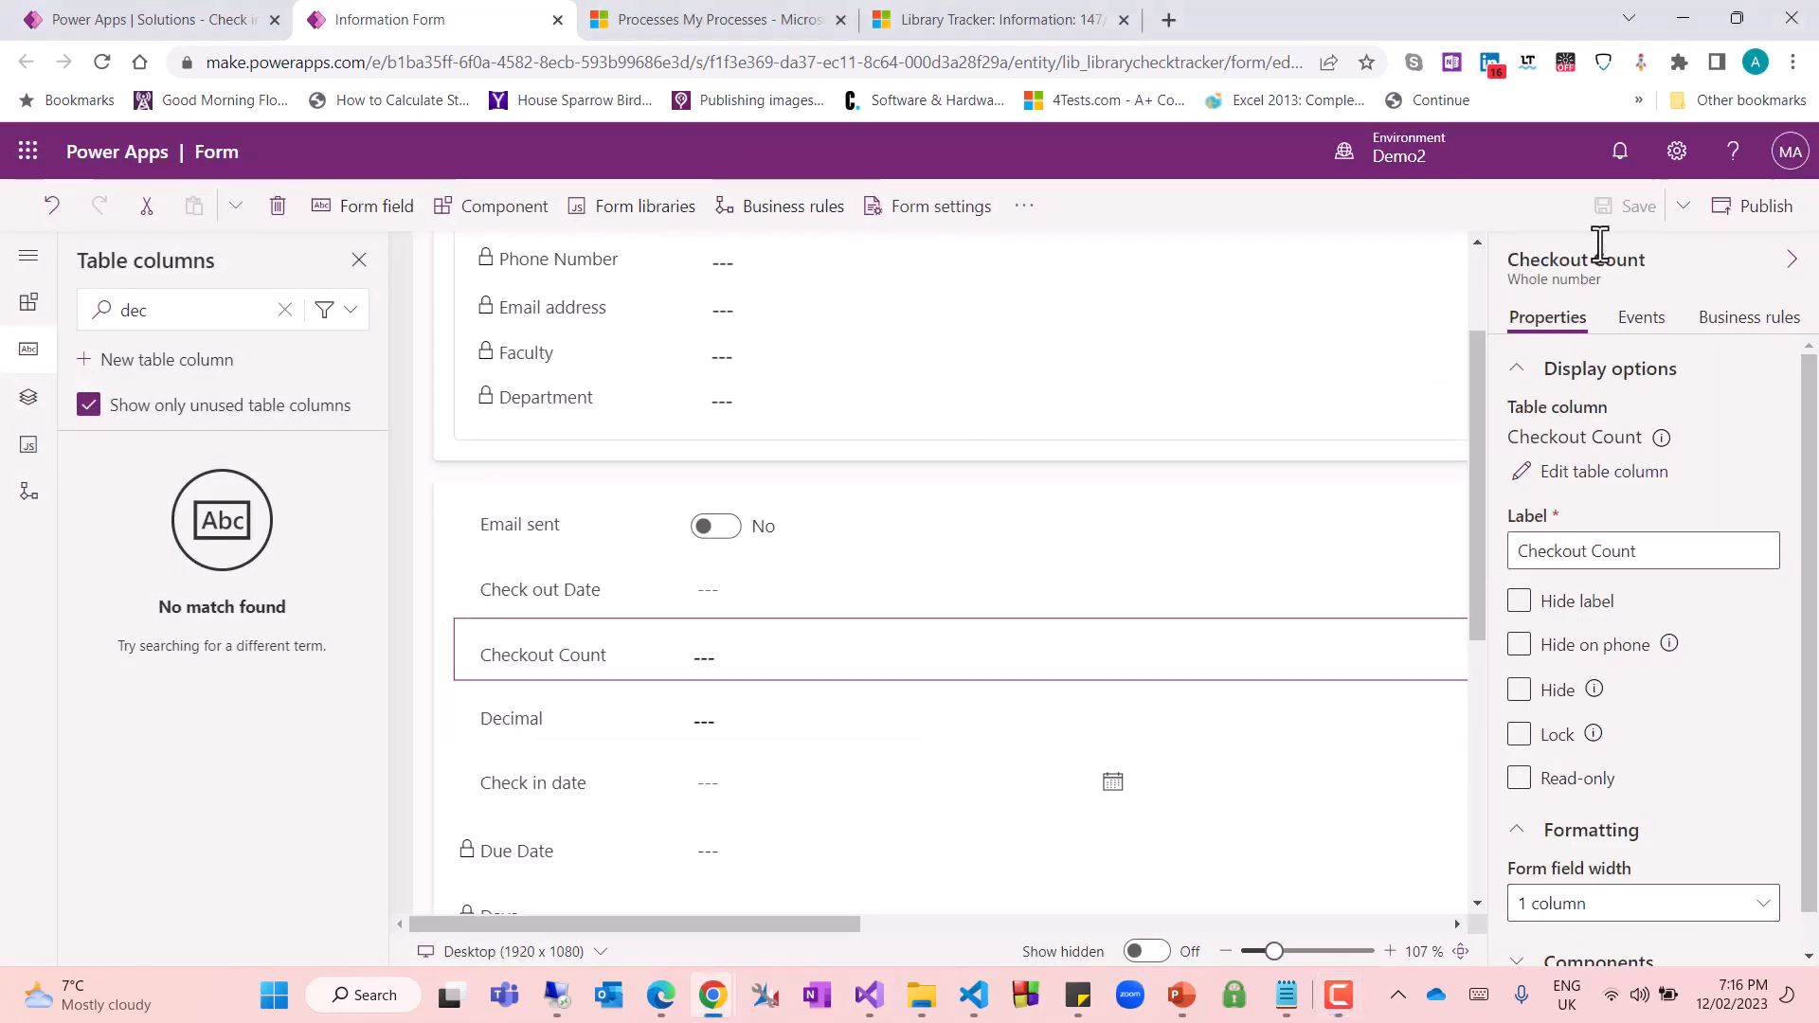
click(1360, 253)
click(1751, 206)
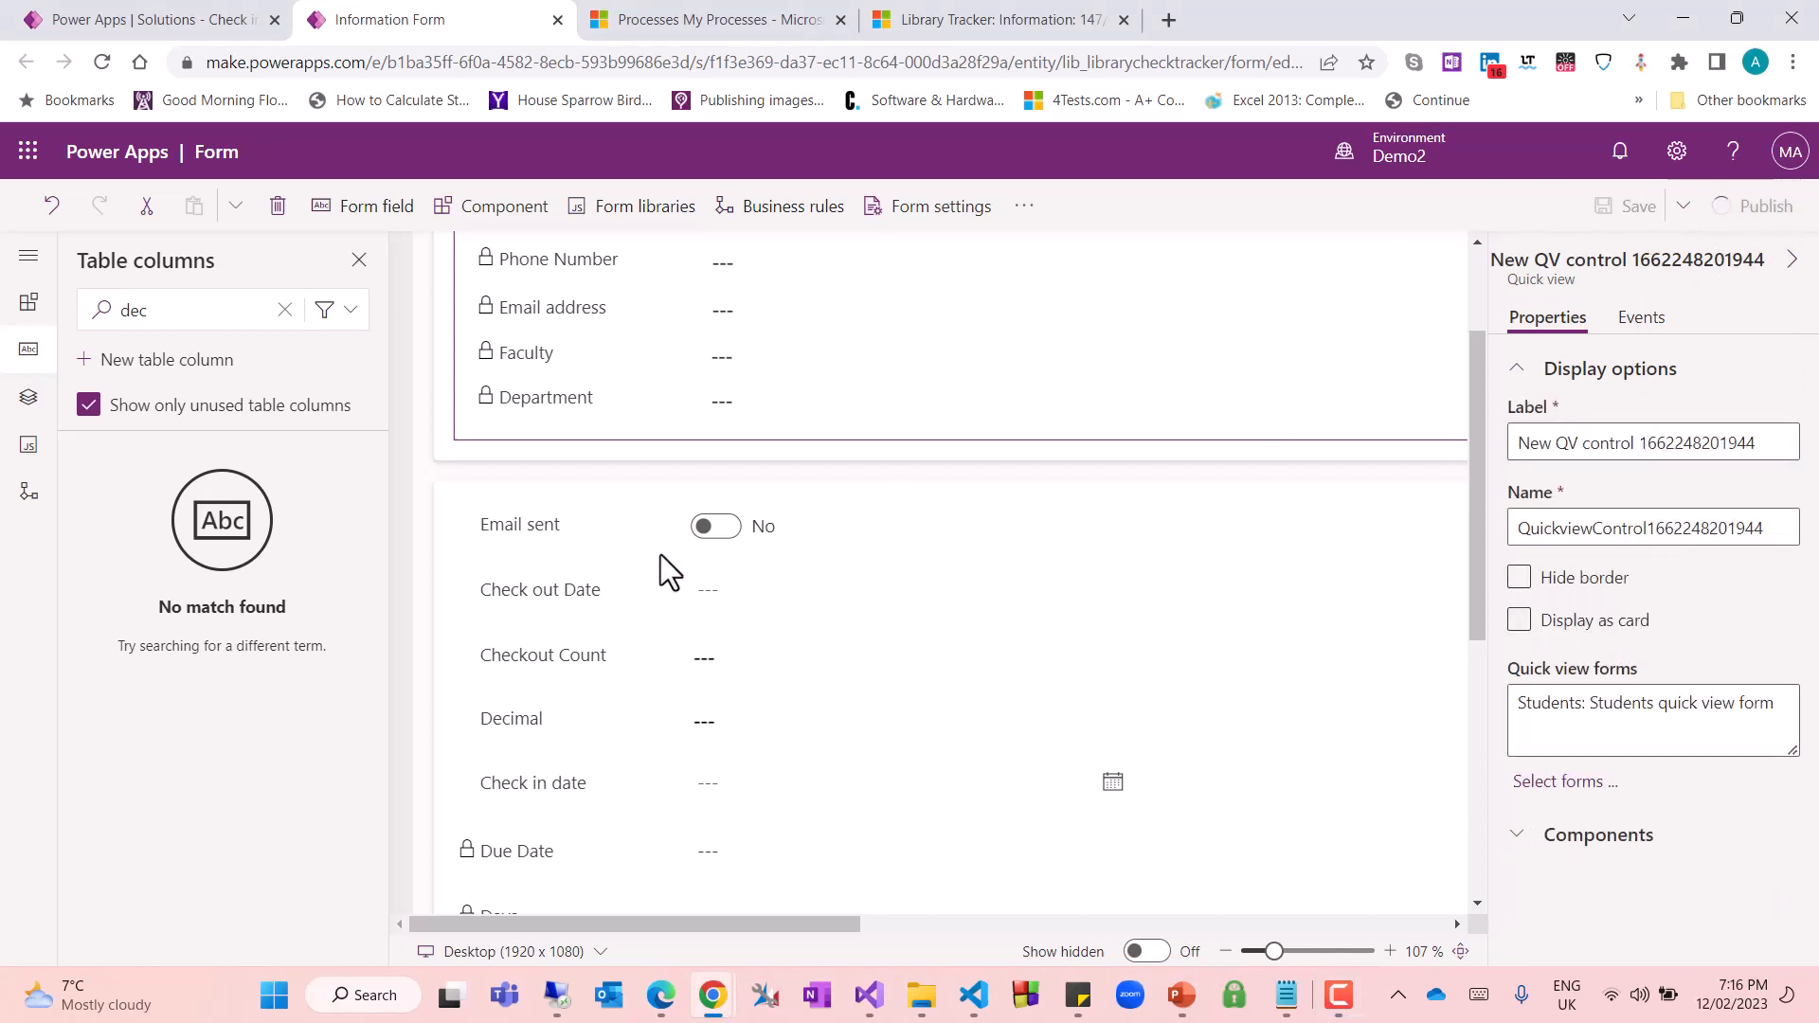
click(728, 656)
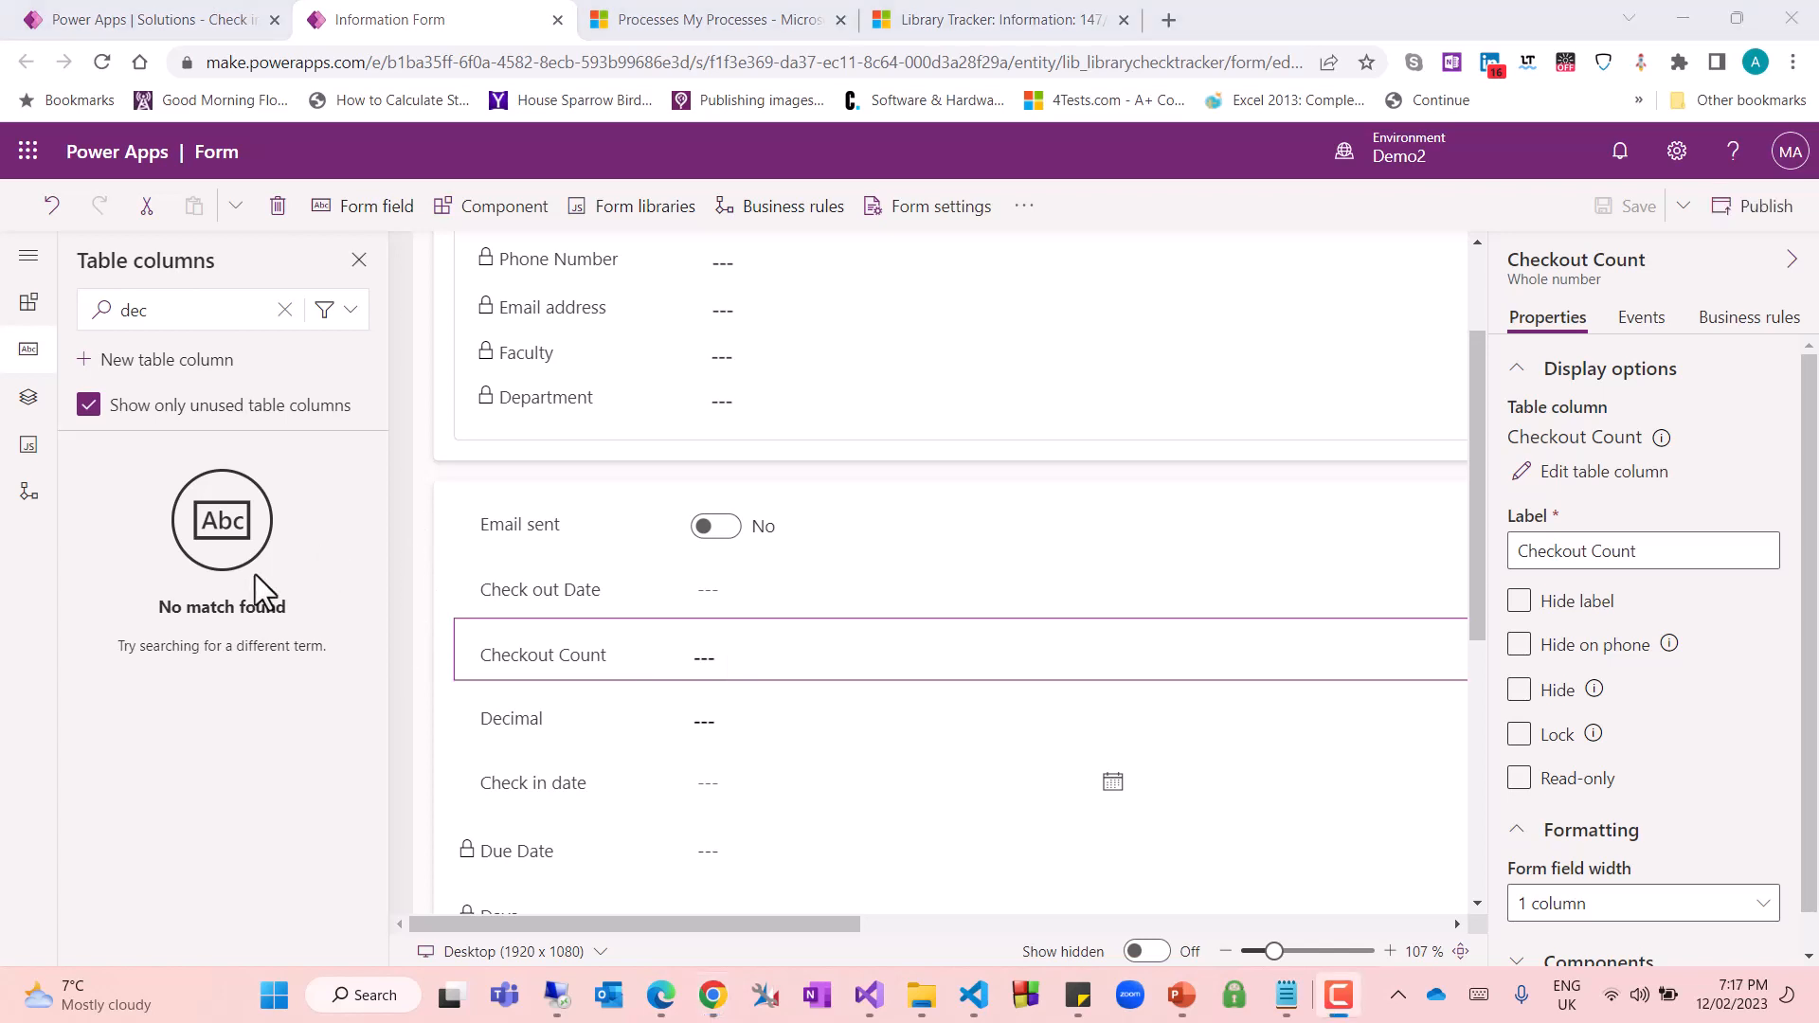
Switch to the open Library Tracker record in Dynamics 365, reload it, and view the Checkout Count and Decimal fields
click(173, 19)
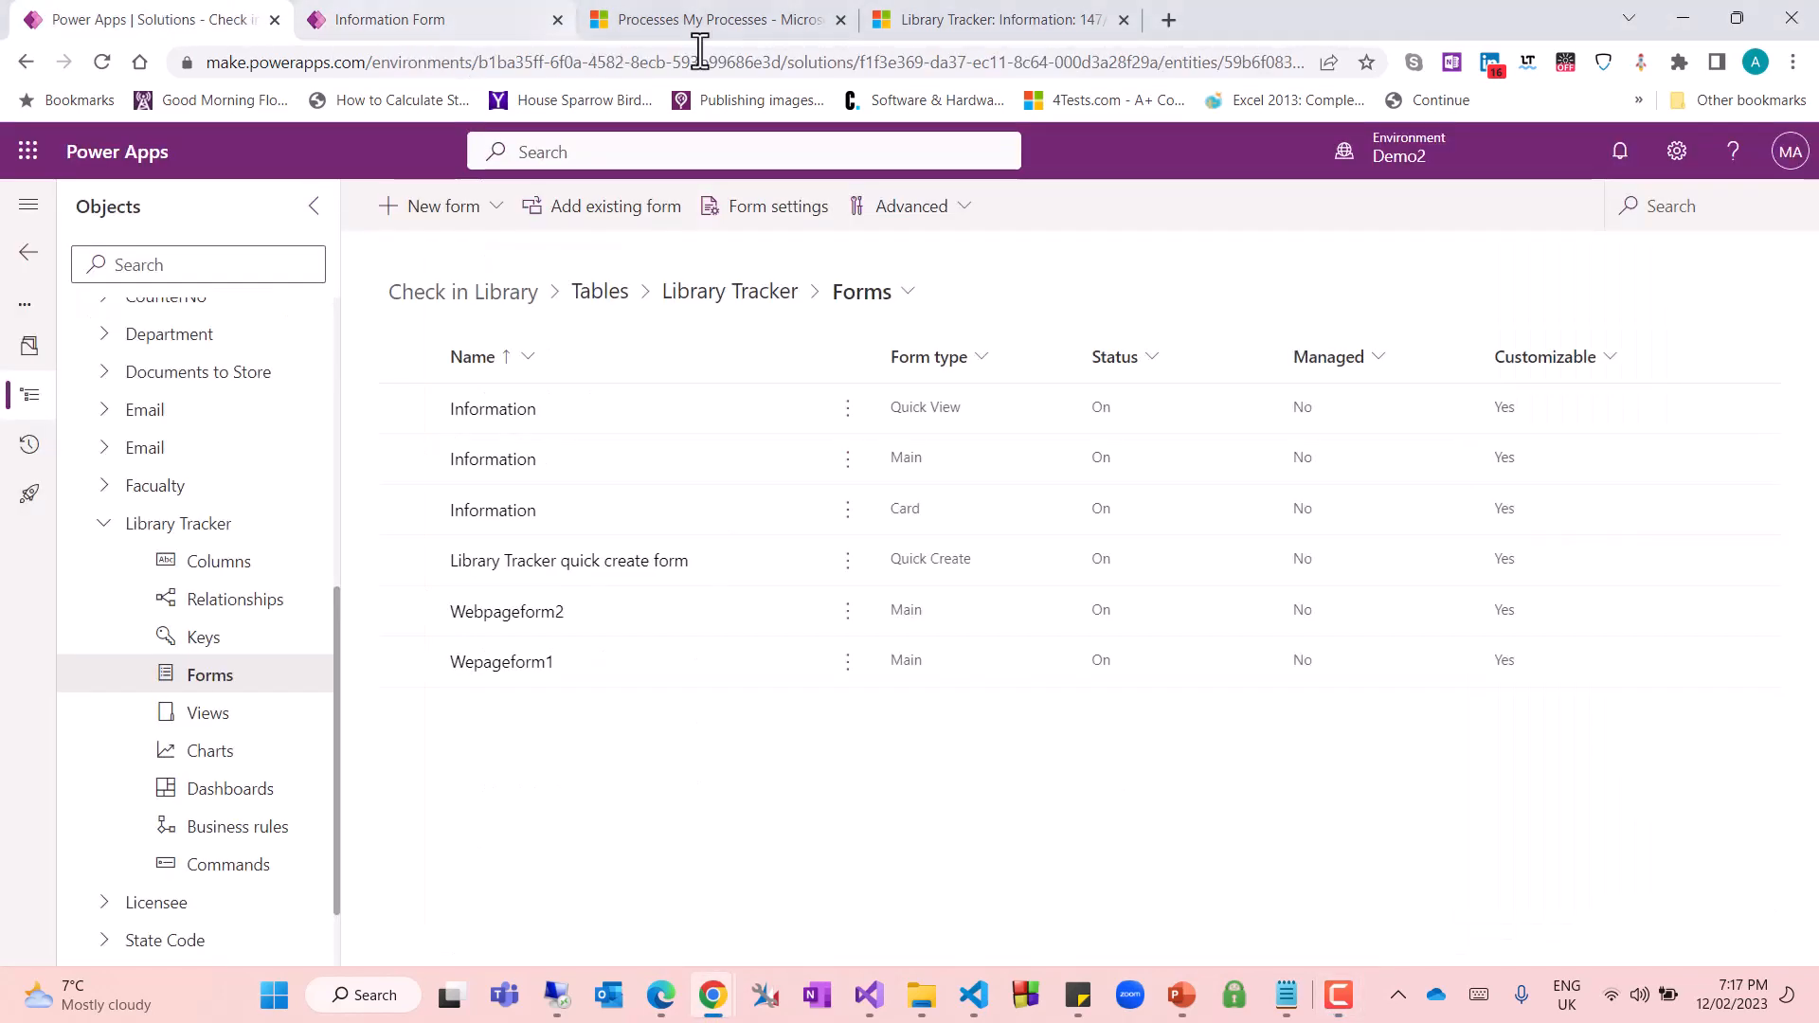
click(938, 23)
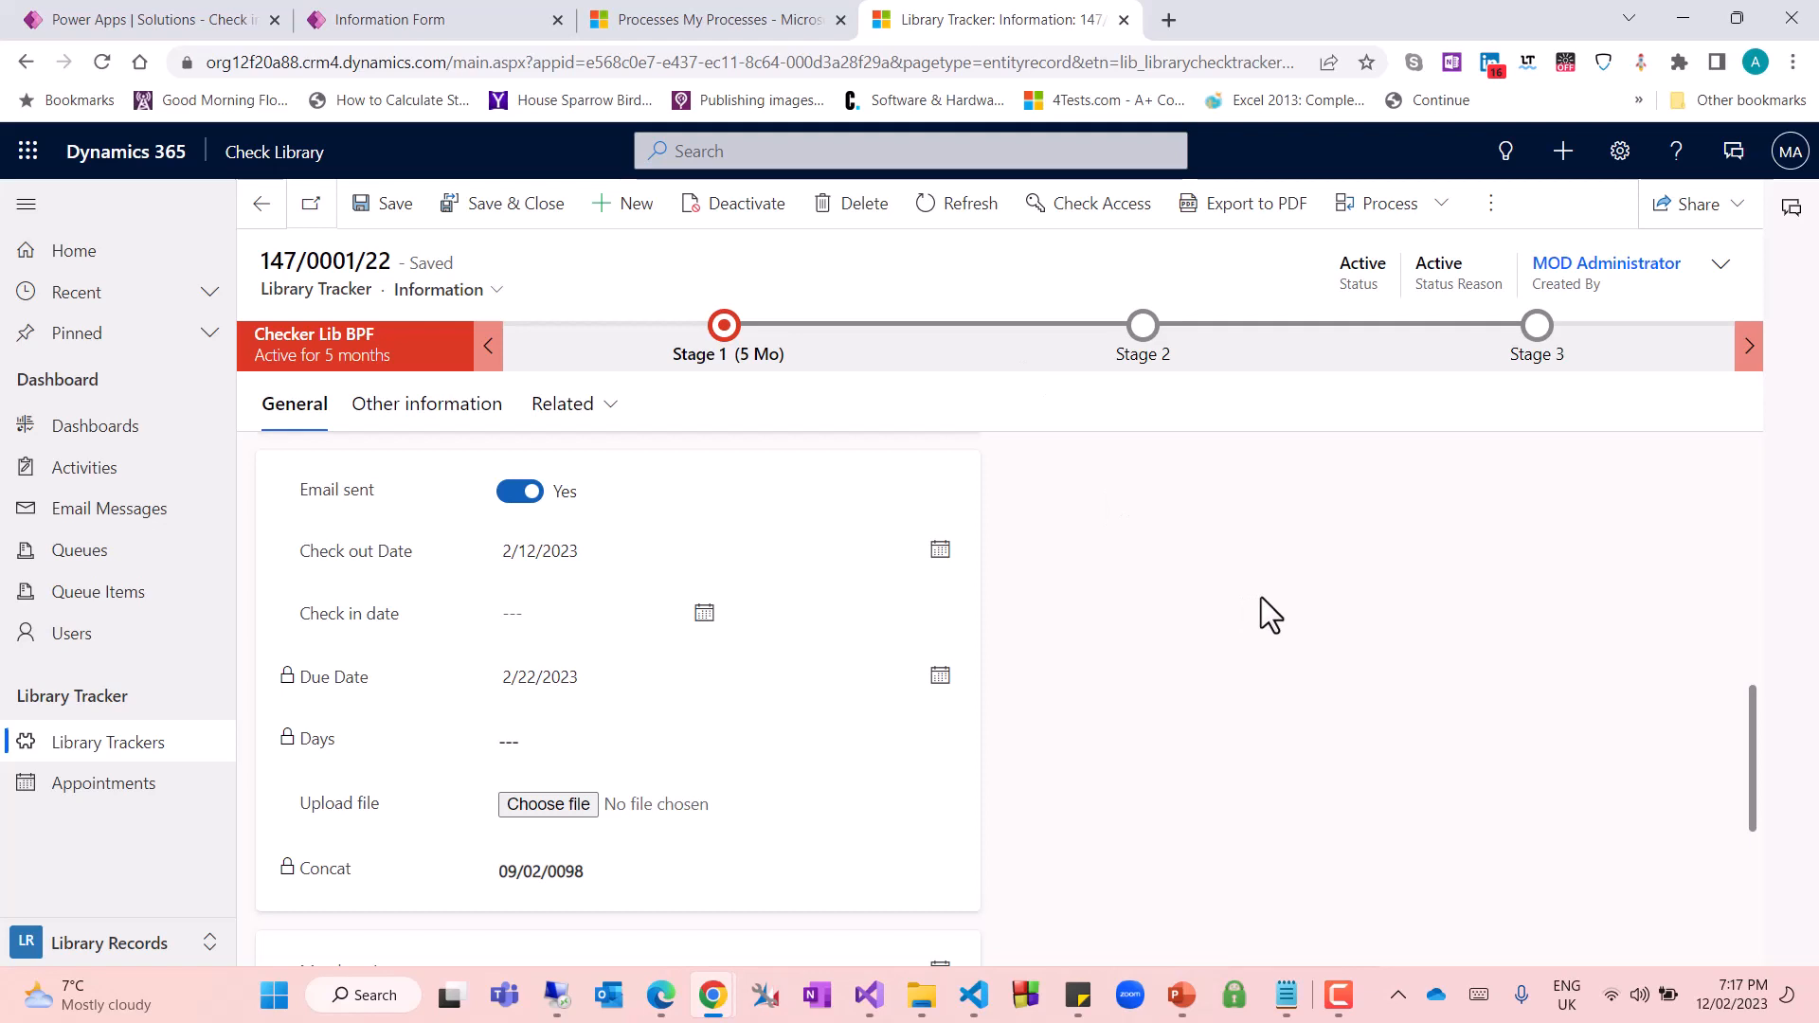
key(F5)
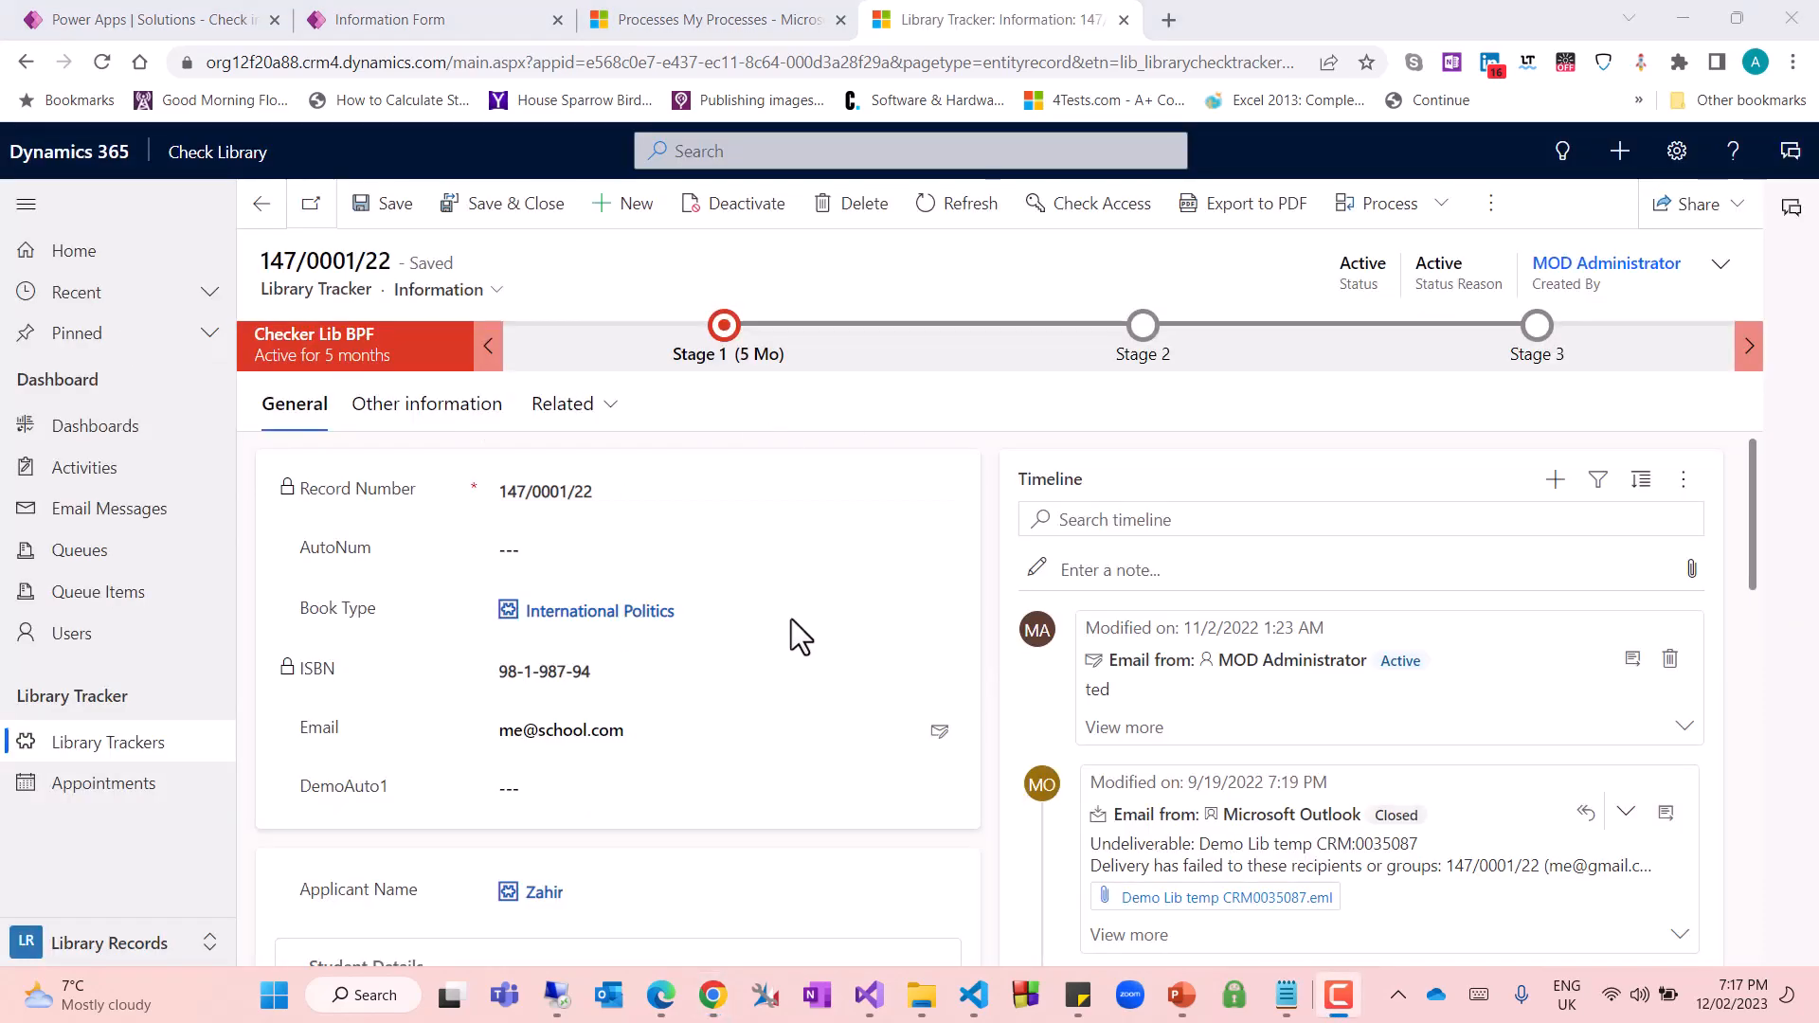
scroll(788, 625, down, 7)
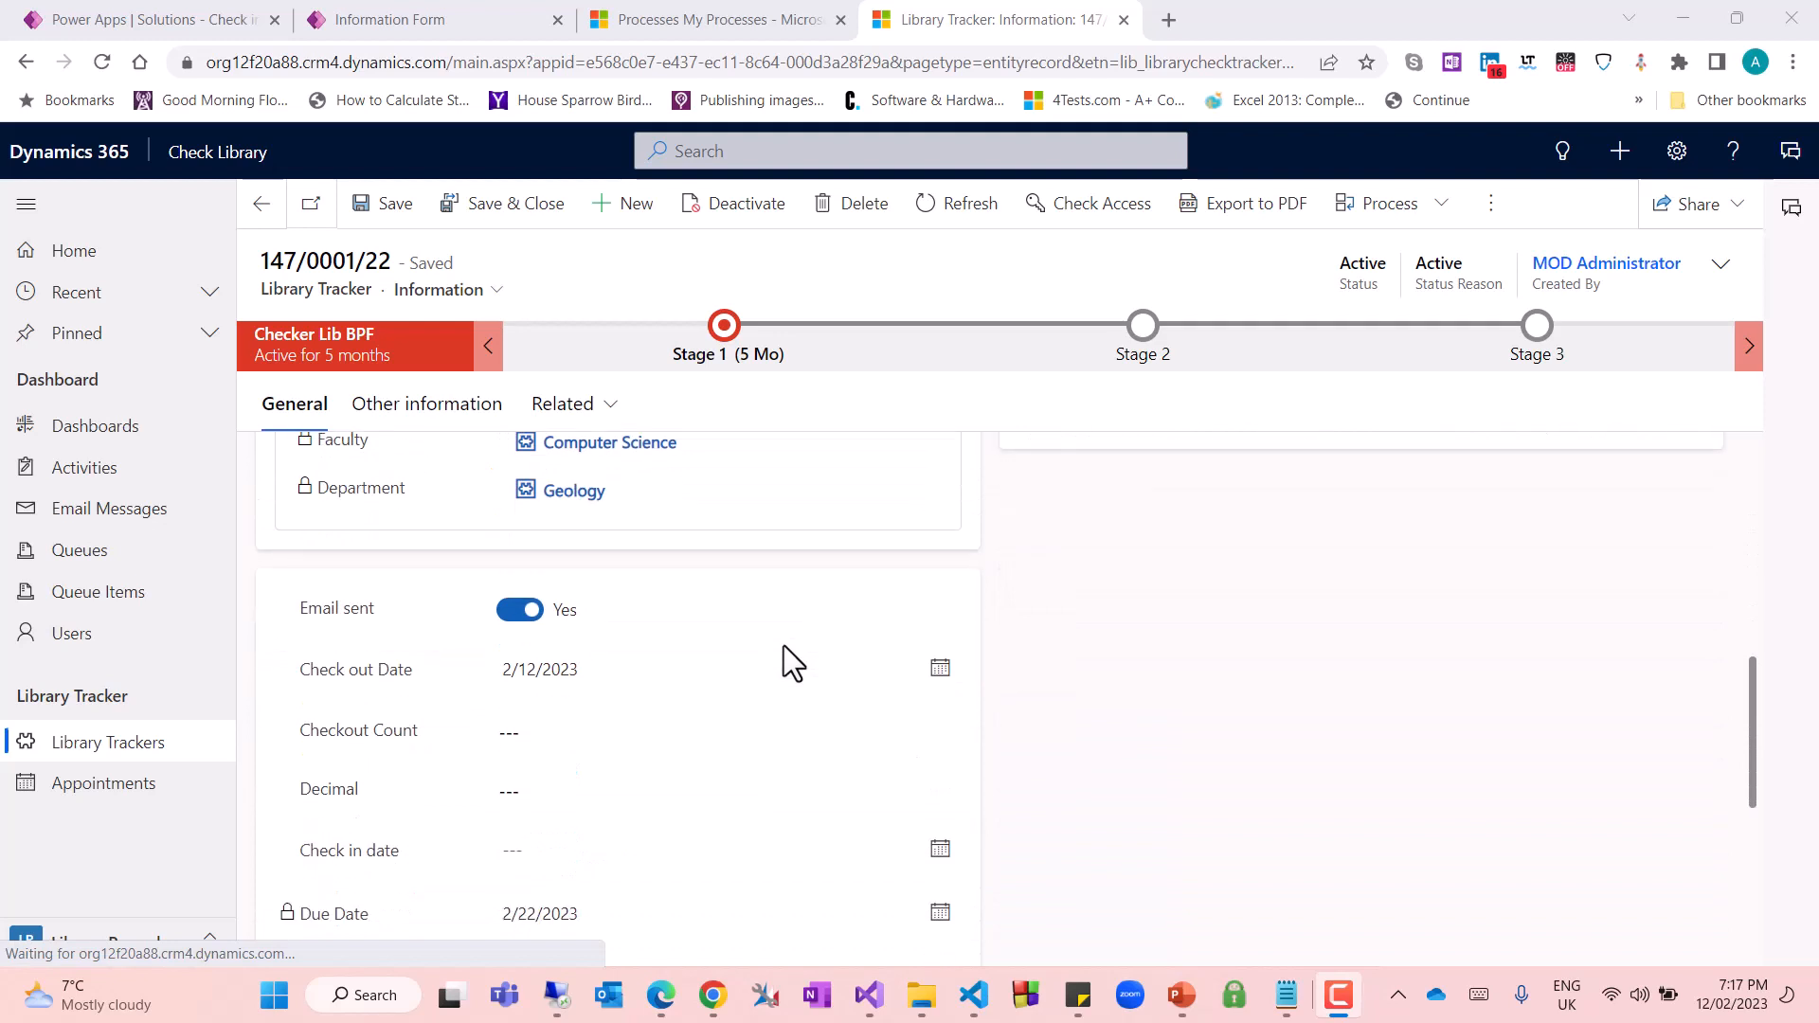
Inspect the Checkout Count and Decimal fields on the open Library Tracker record without entering values
click(378, 739)
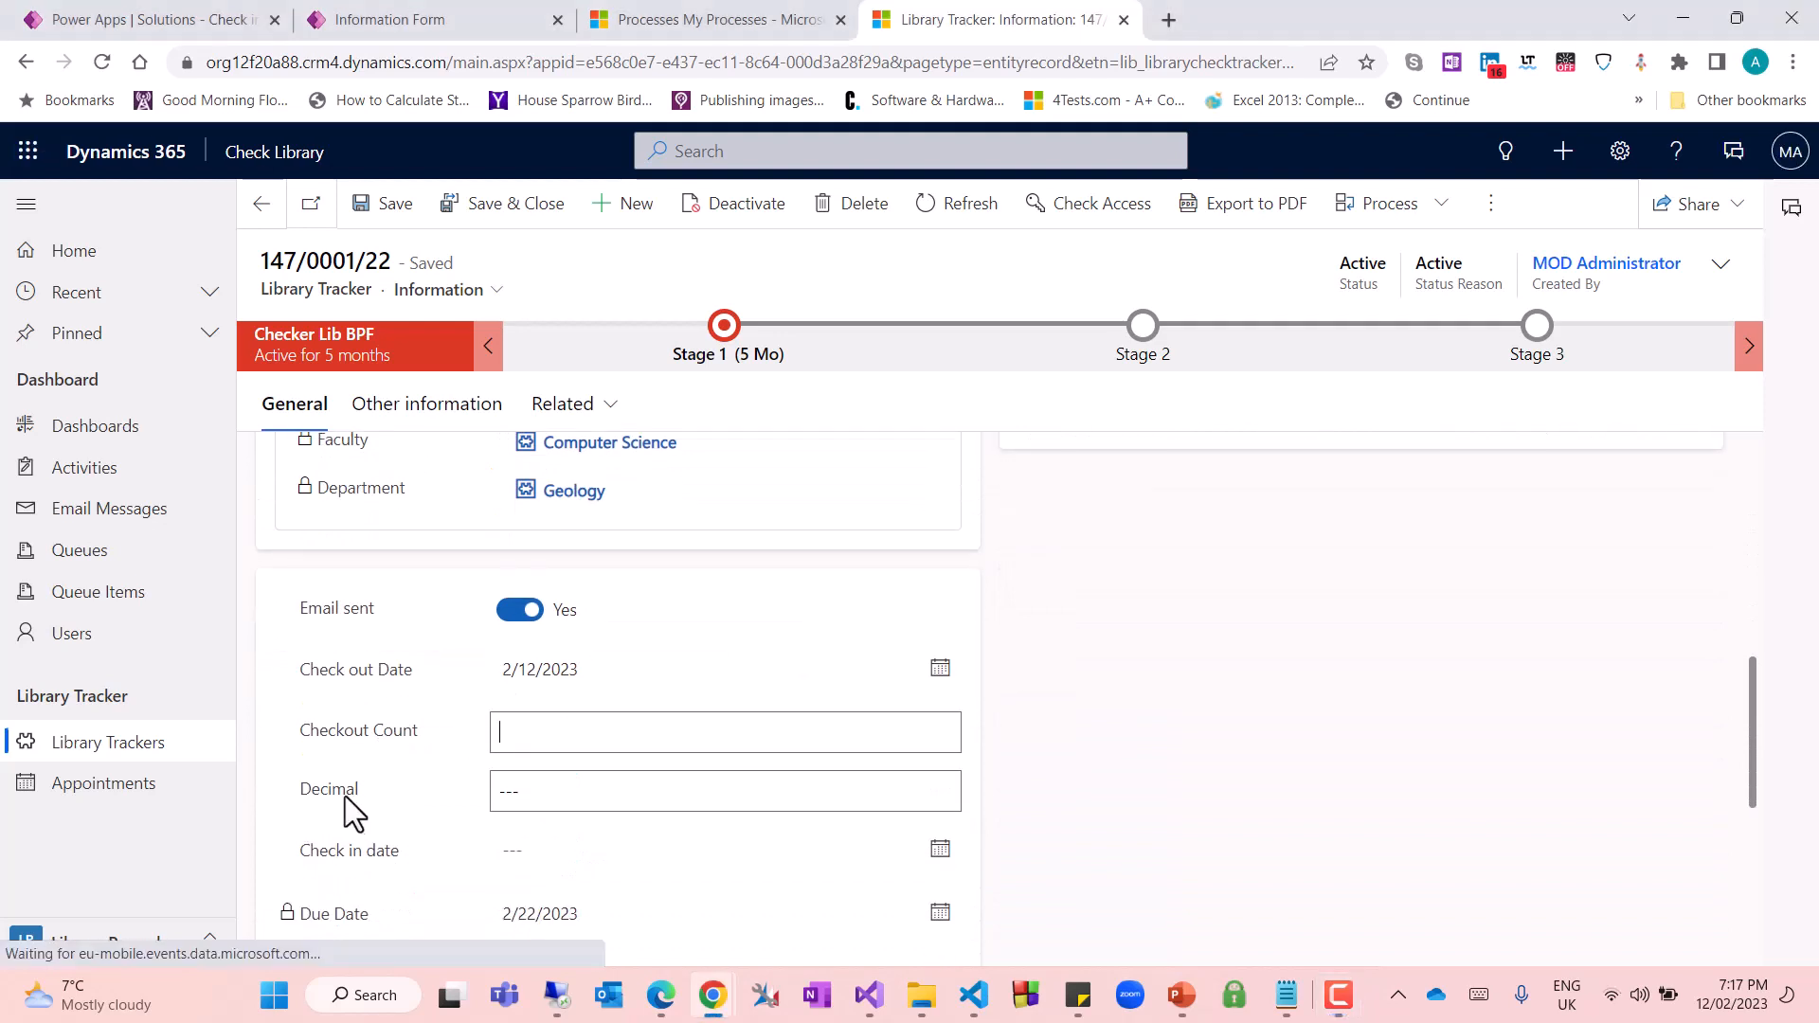
click(536, 784)
click(525, 743)
click(381, 743)
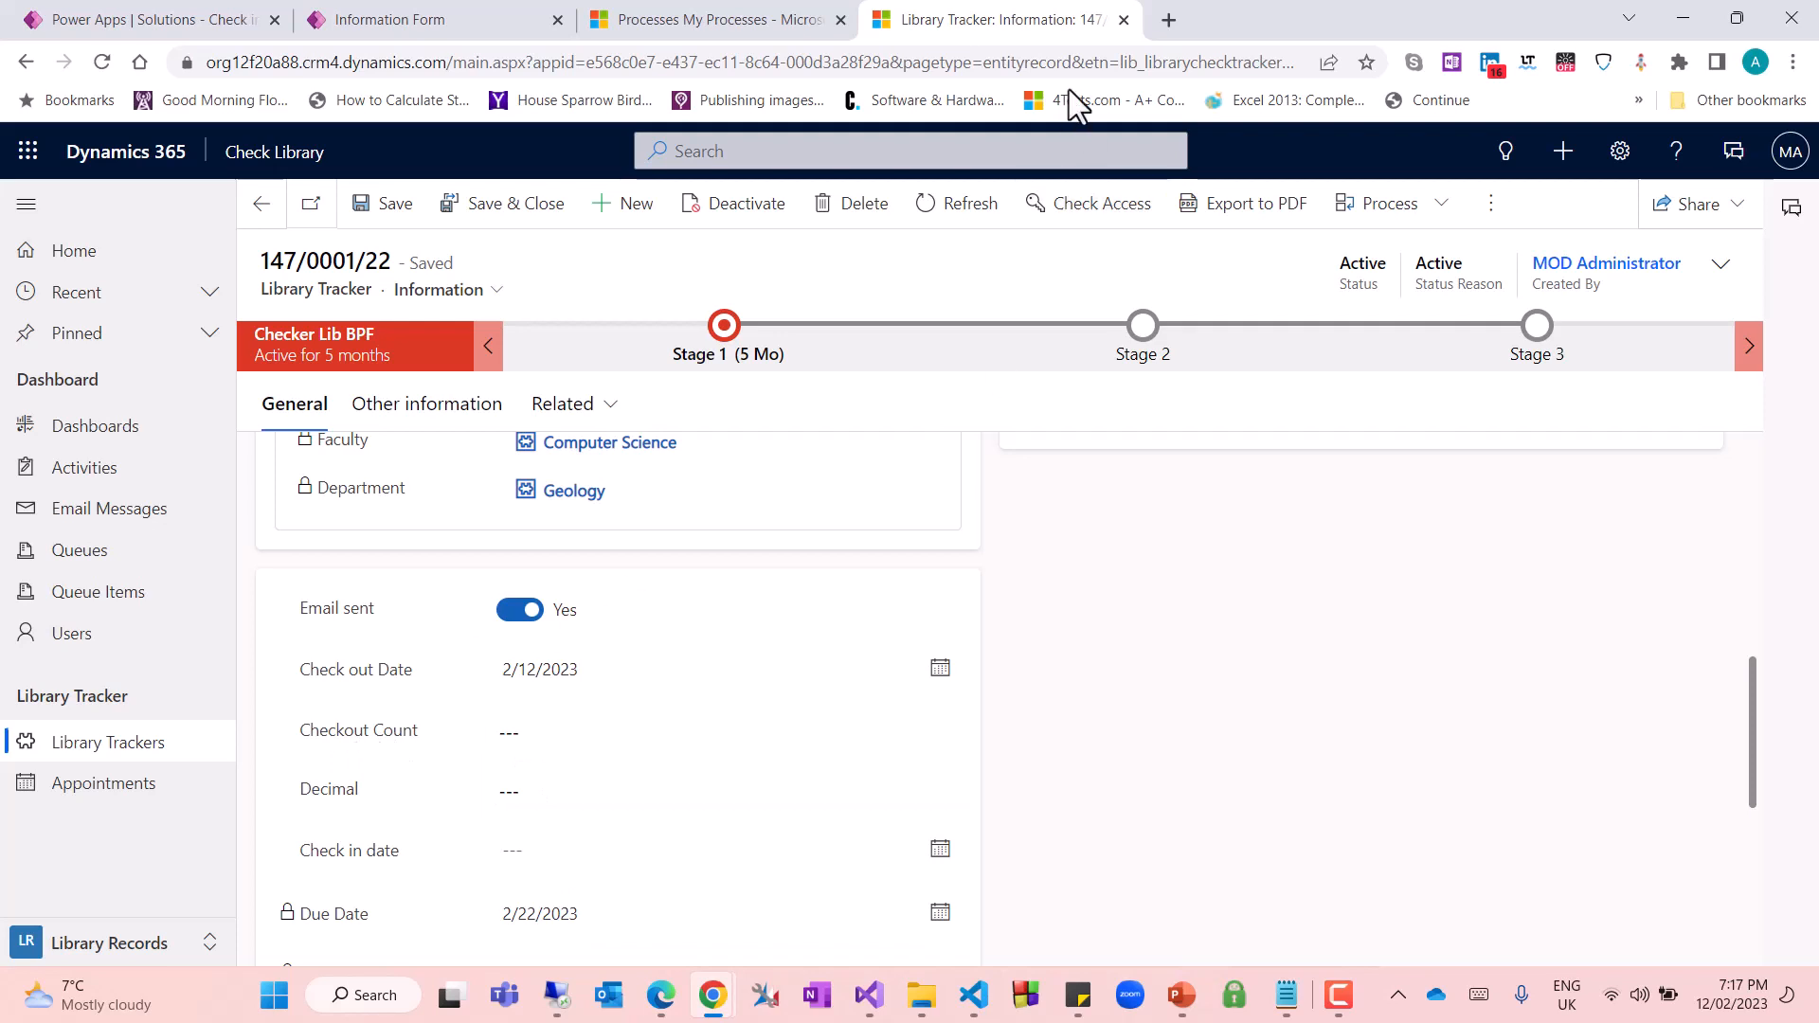
Switch to the open Processes page in Dynamics 365 settings and look over the available settings areas
drag(772, 31, 1049, 36)
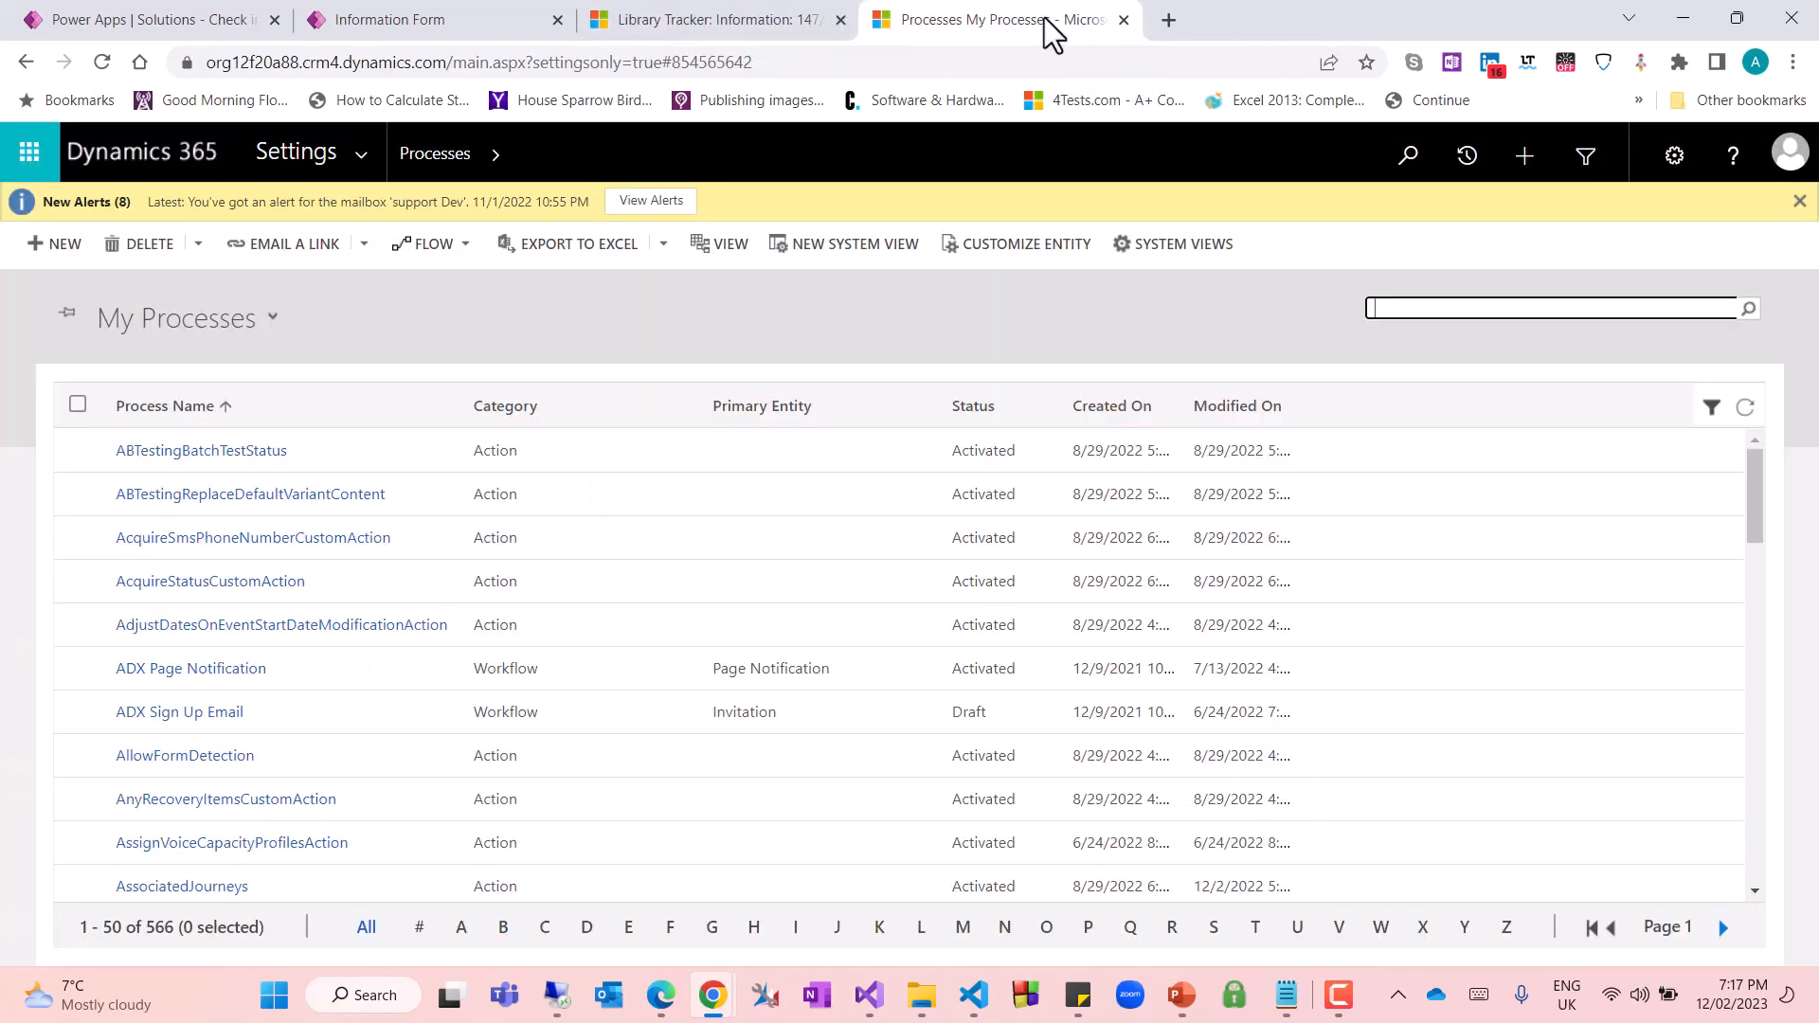
click(367, 169)
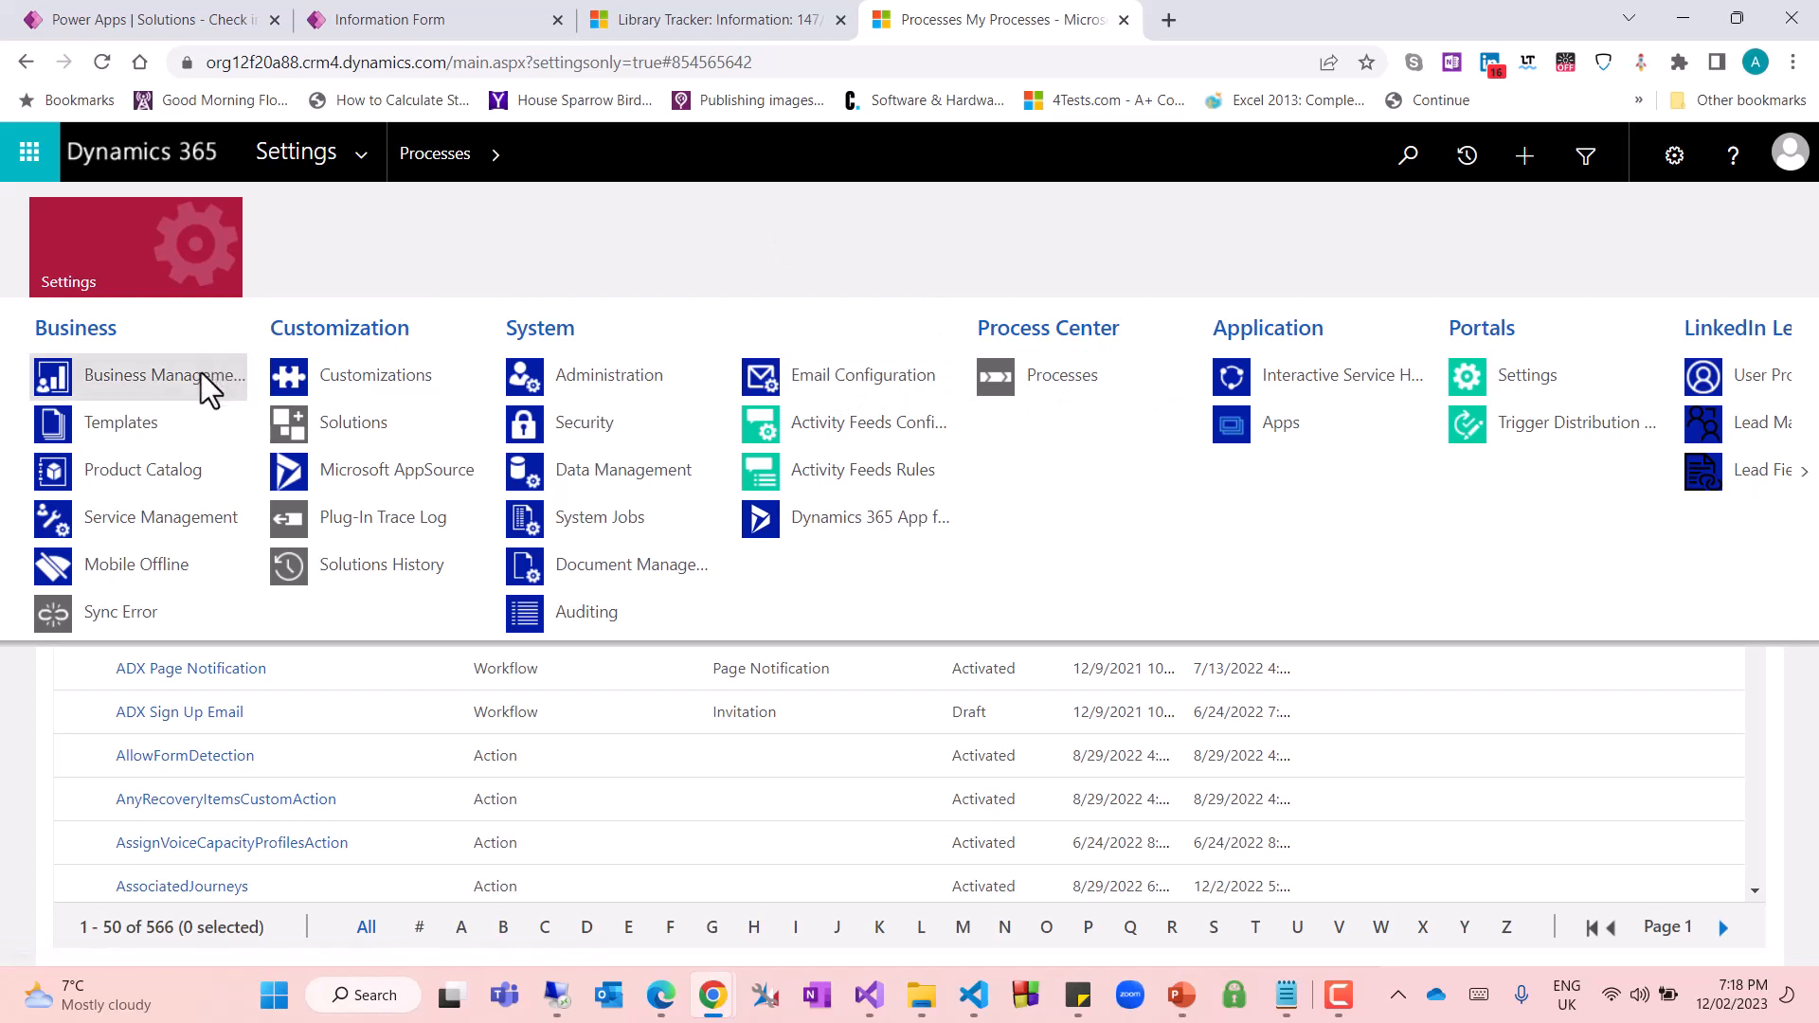
click(362, 154)
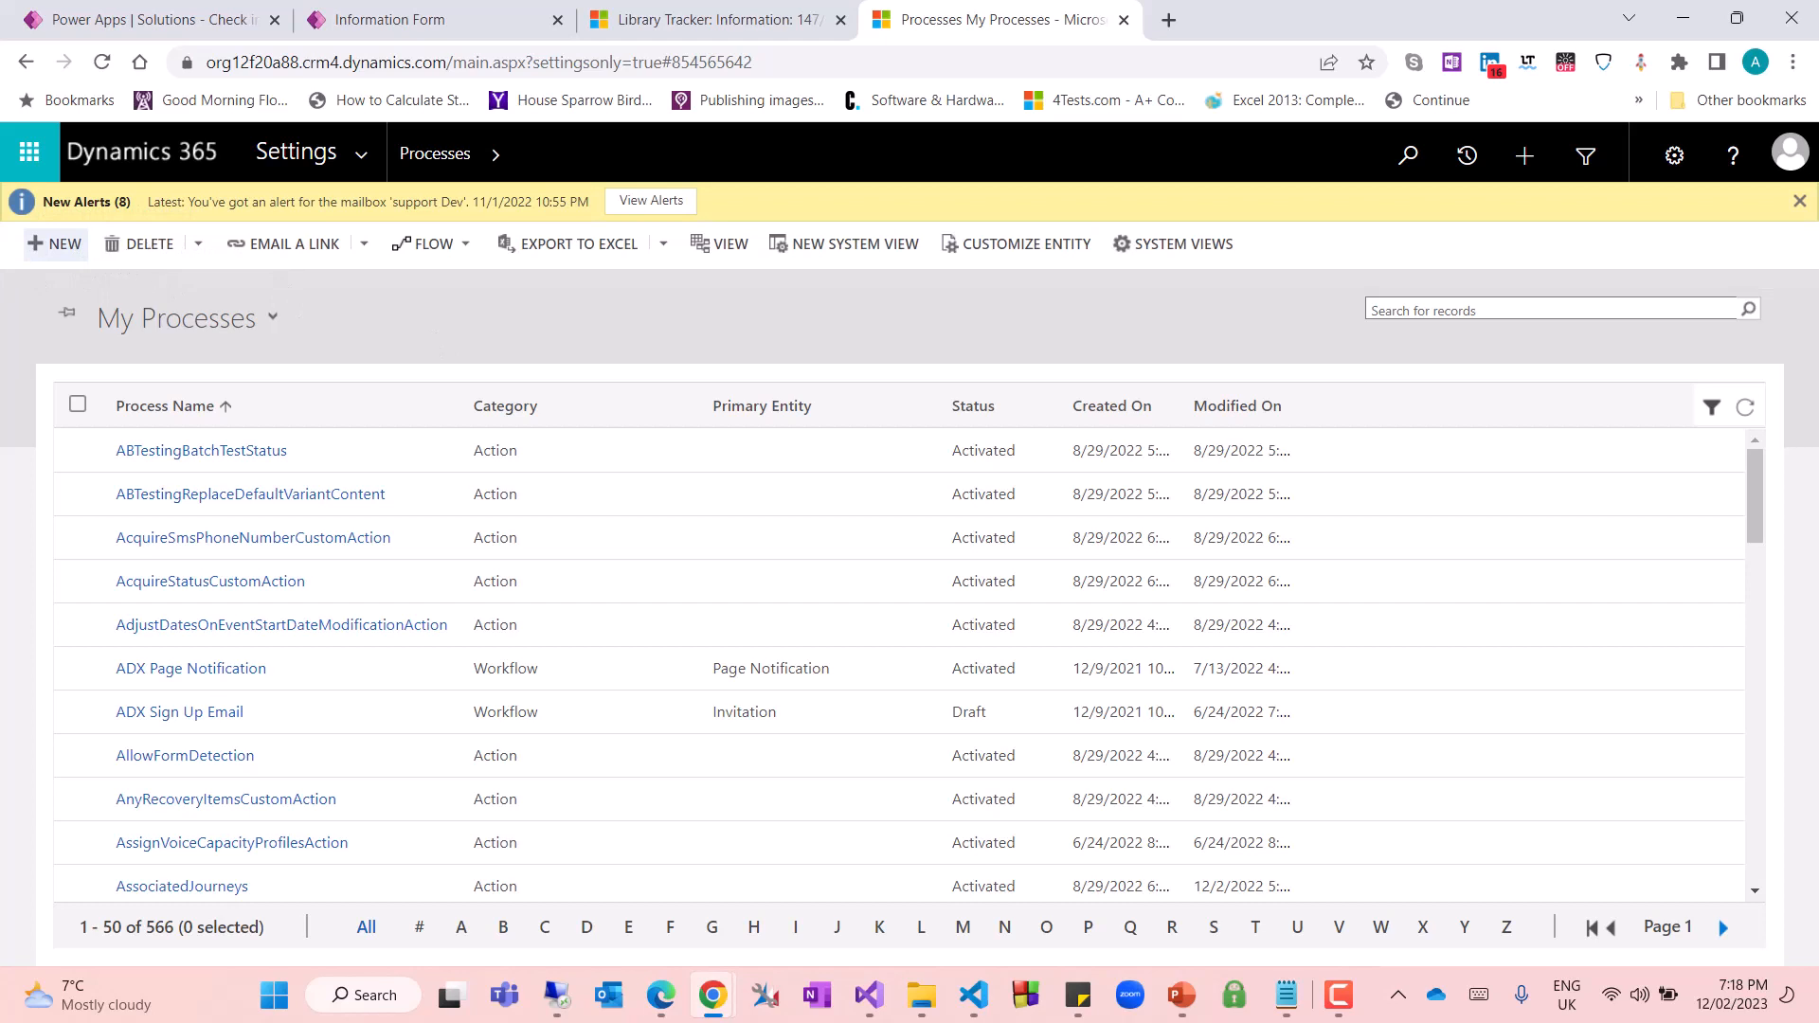
Start creating a new process and name it "Update Decemial field"
click(54, 243)
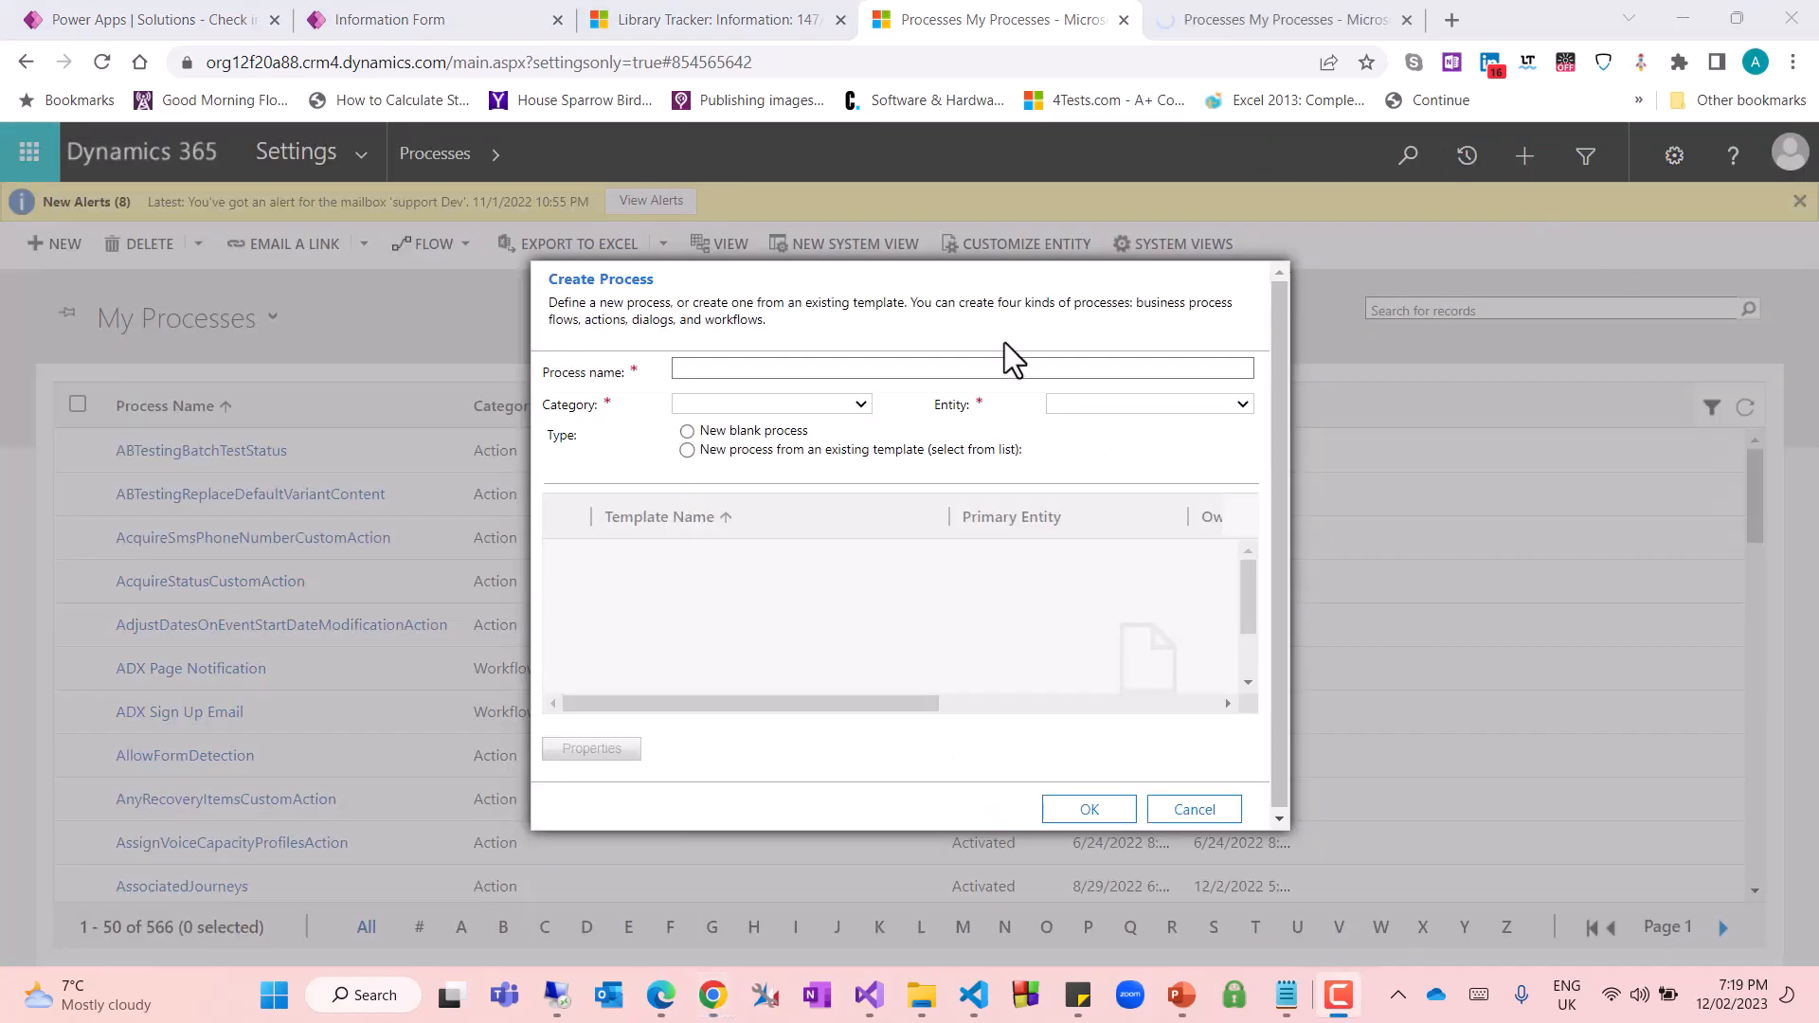
click(1001, 369)
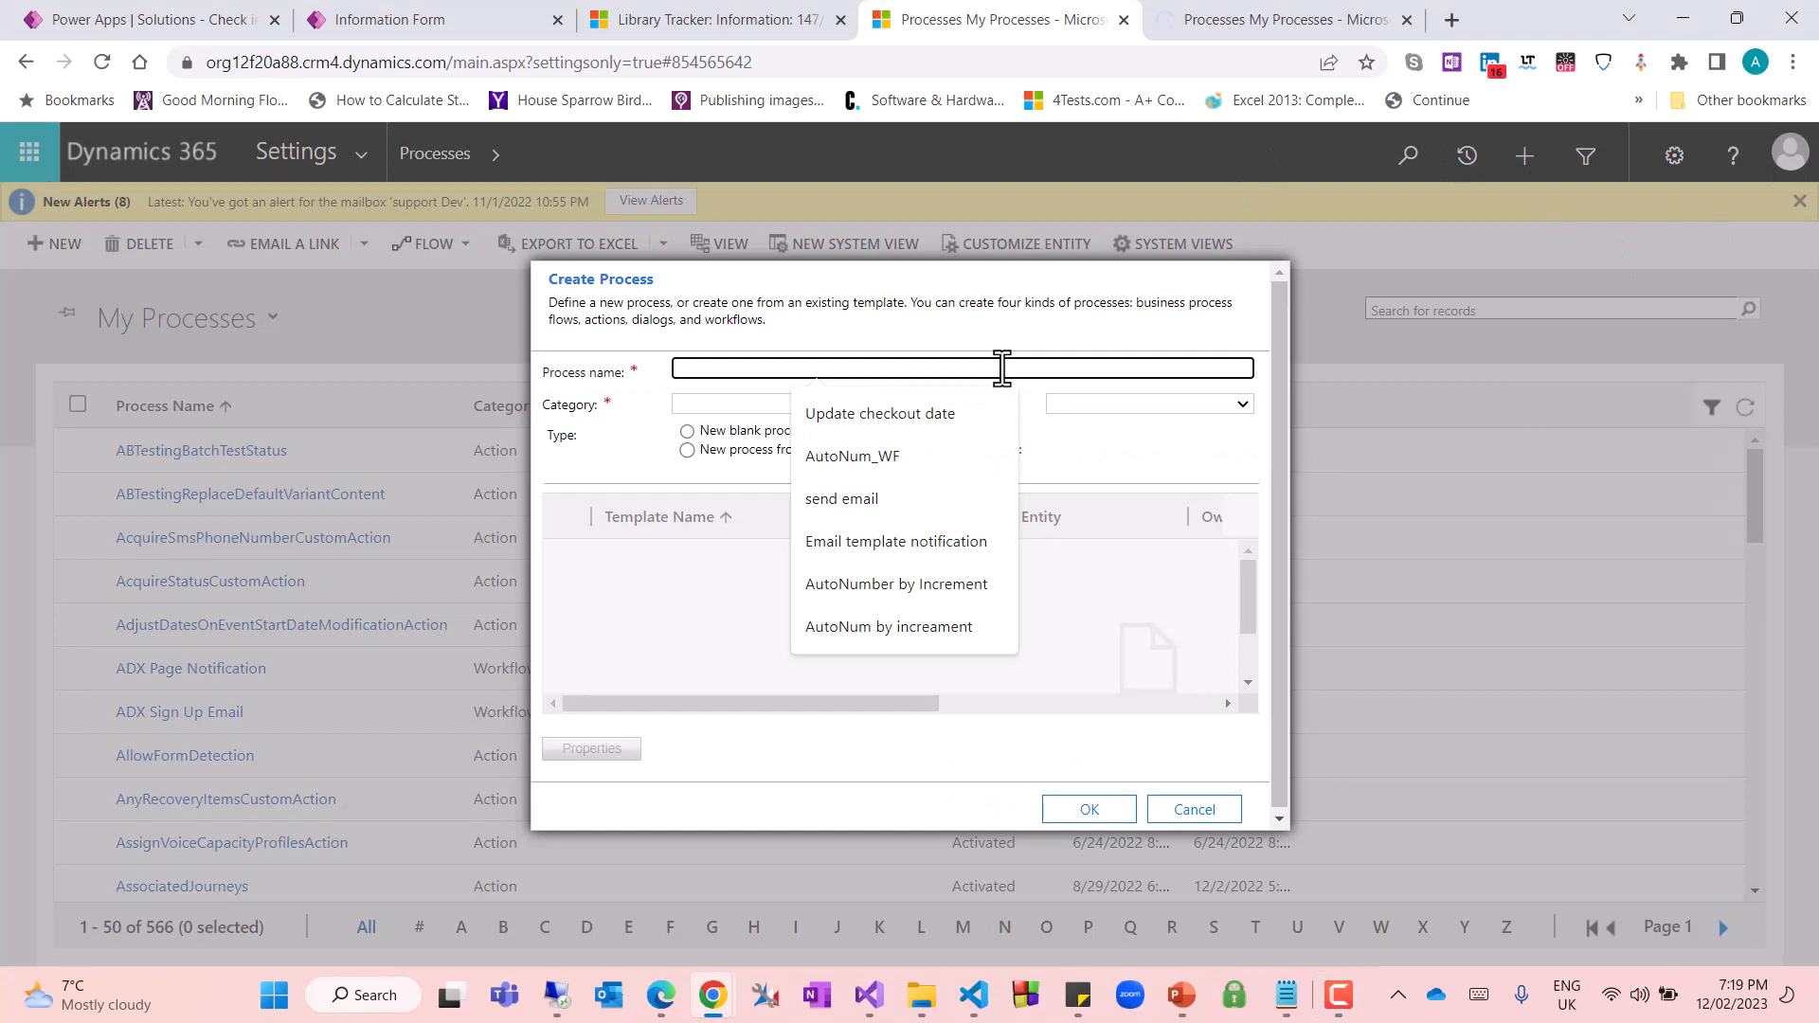
text(up)
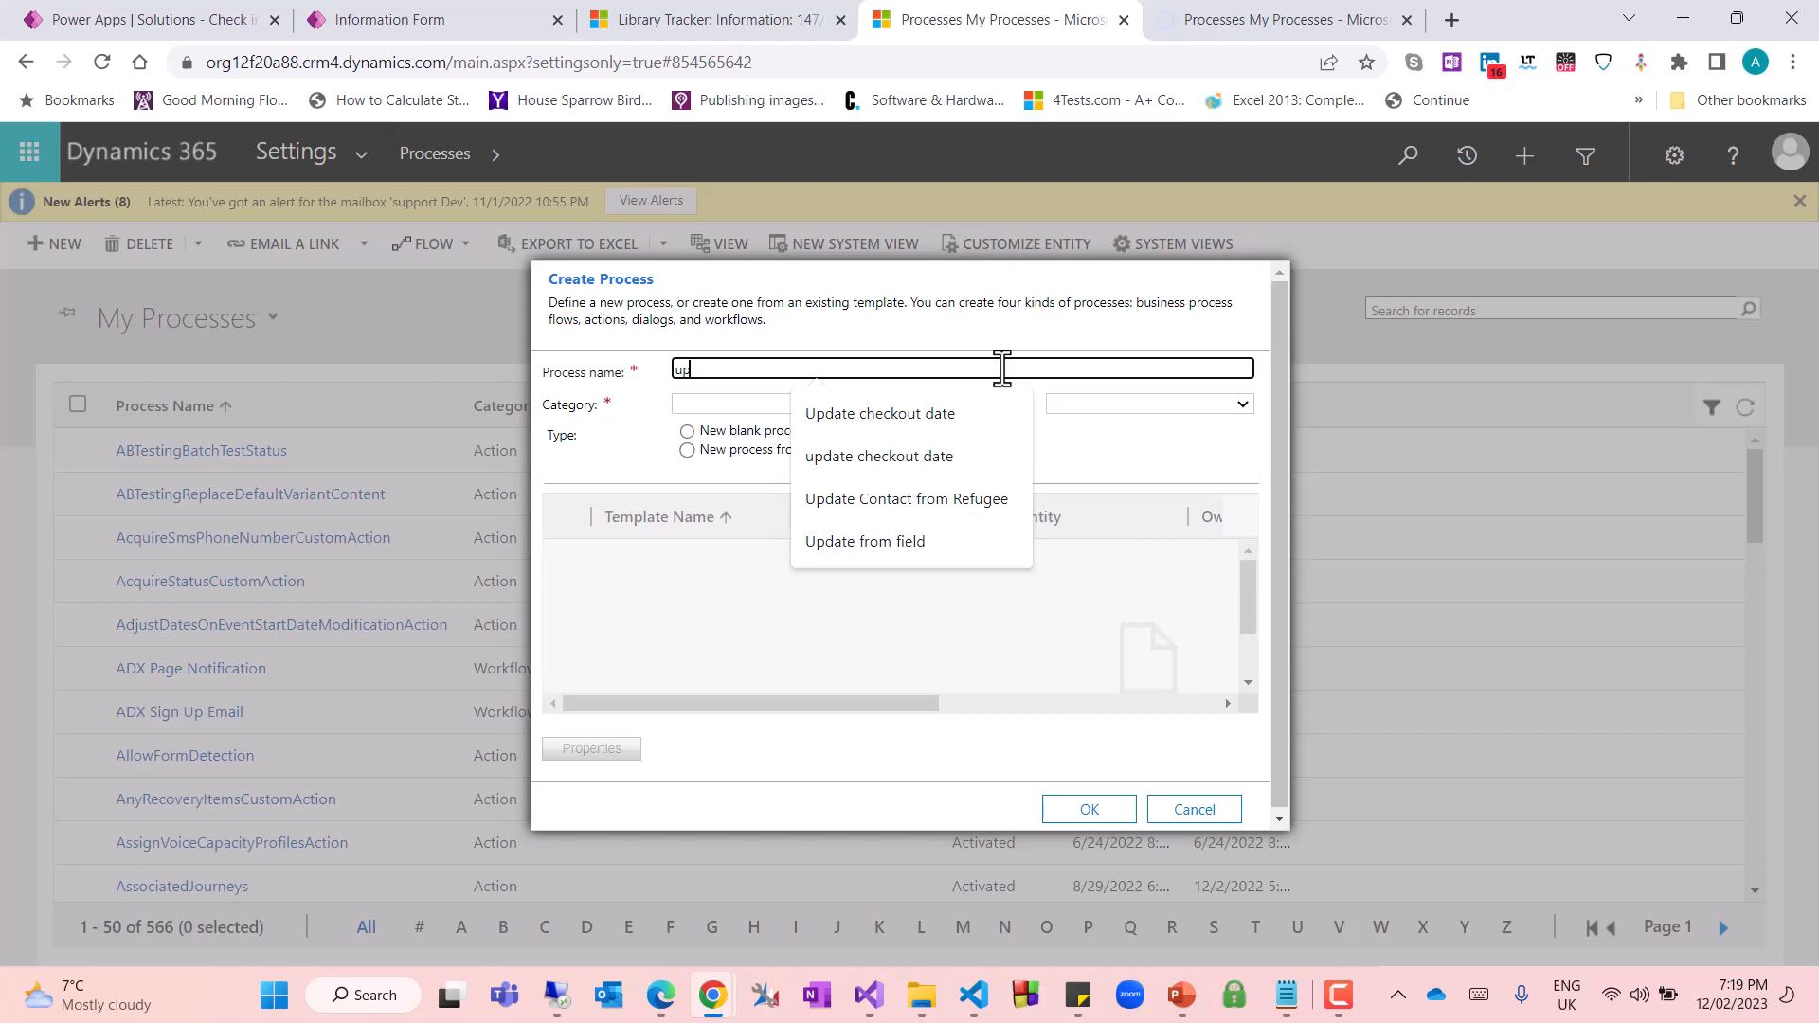
key(BackSpace)
key(BackSpace)
text(D)
key(BackSpace)
text(Update decm)
key(BackSpace)
key(BackSpace)
key(BackSpace)
key(BackSpace)
text(Decem)
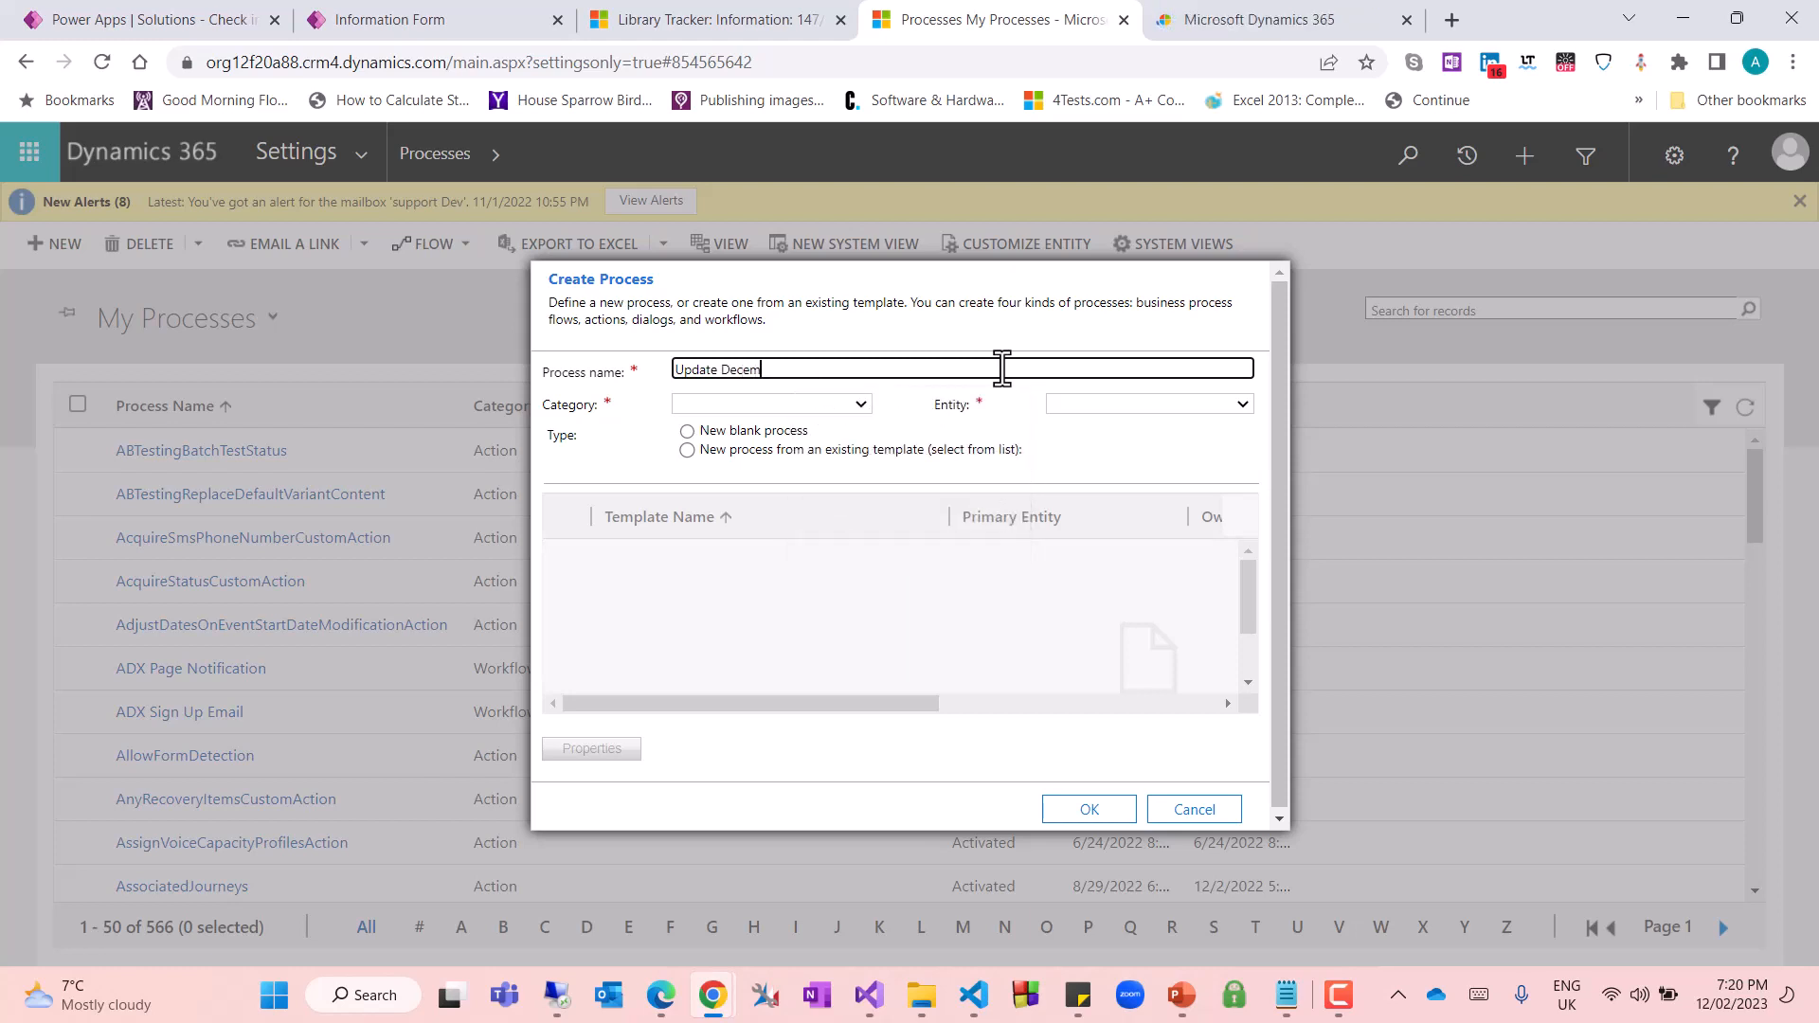
text(ial field)
Make the process a Workflow on the Library Tracker entity, turn off running in the background, and create it
click(737, 397)
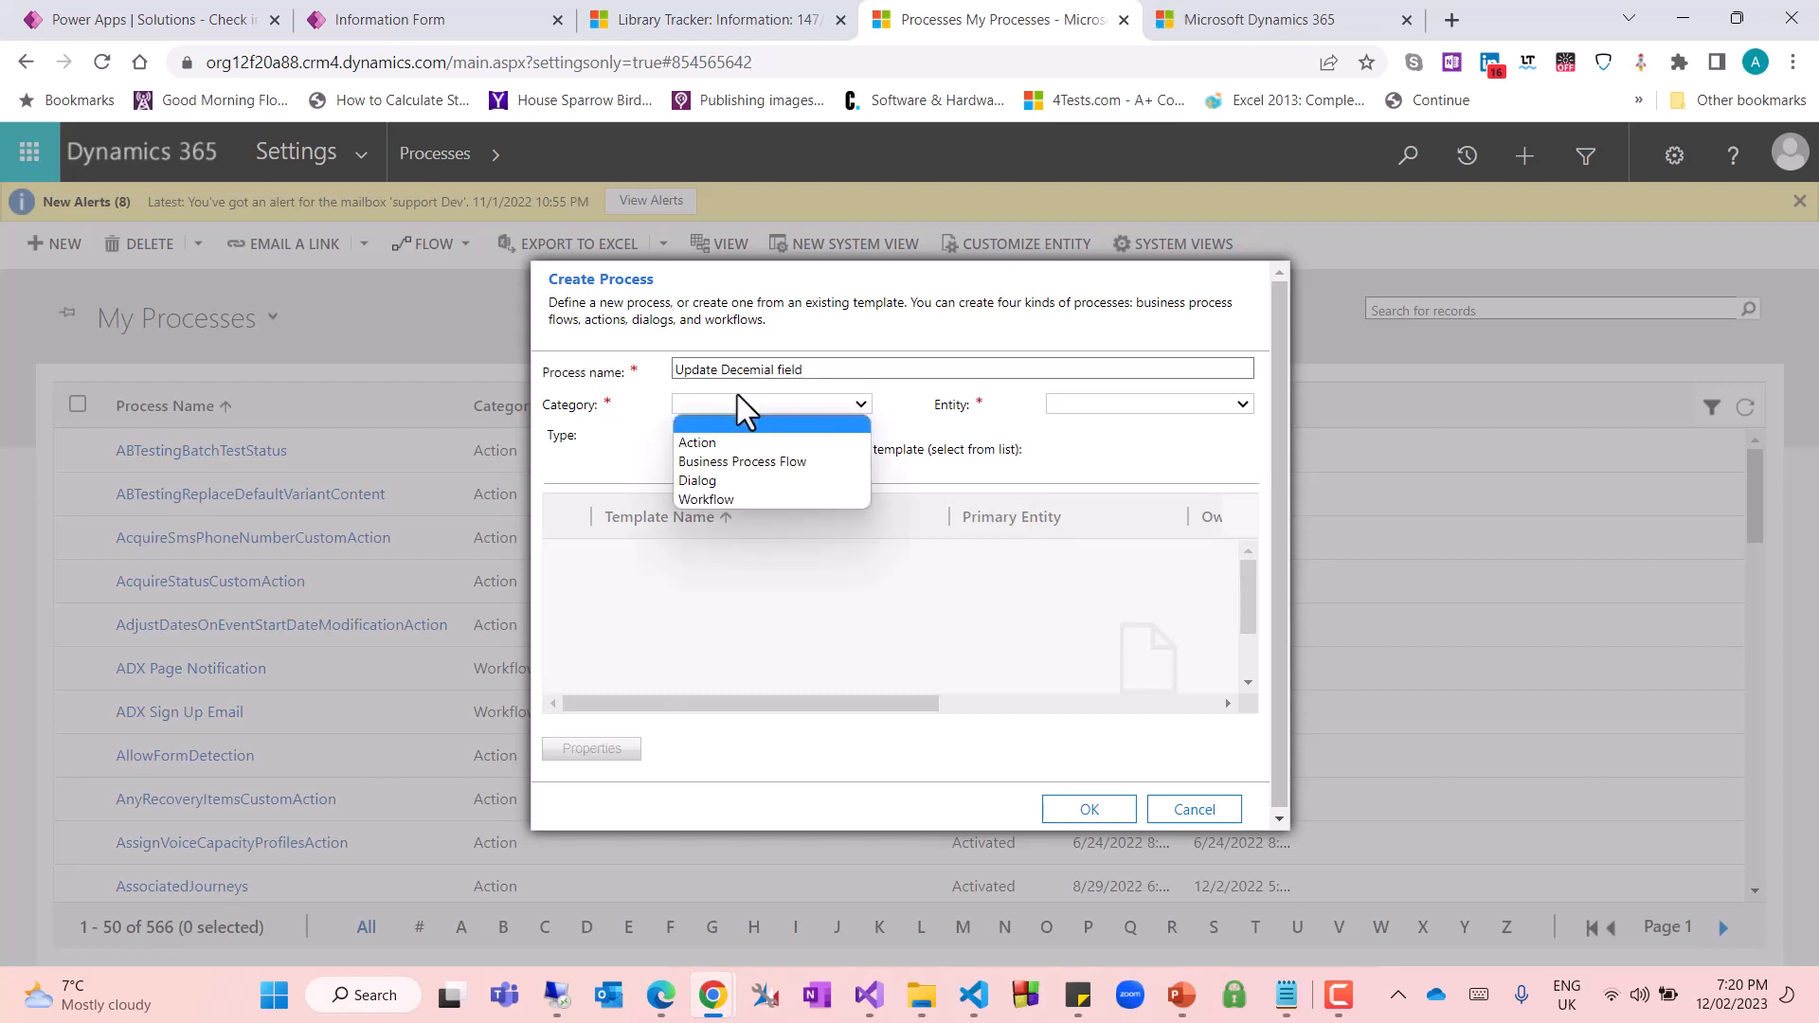
key(w)
key(Return)
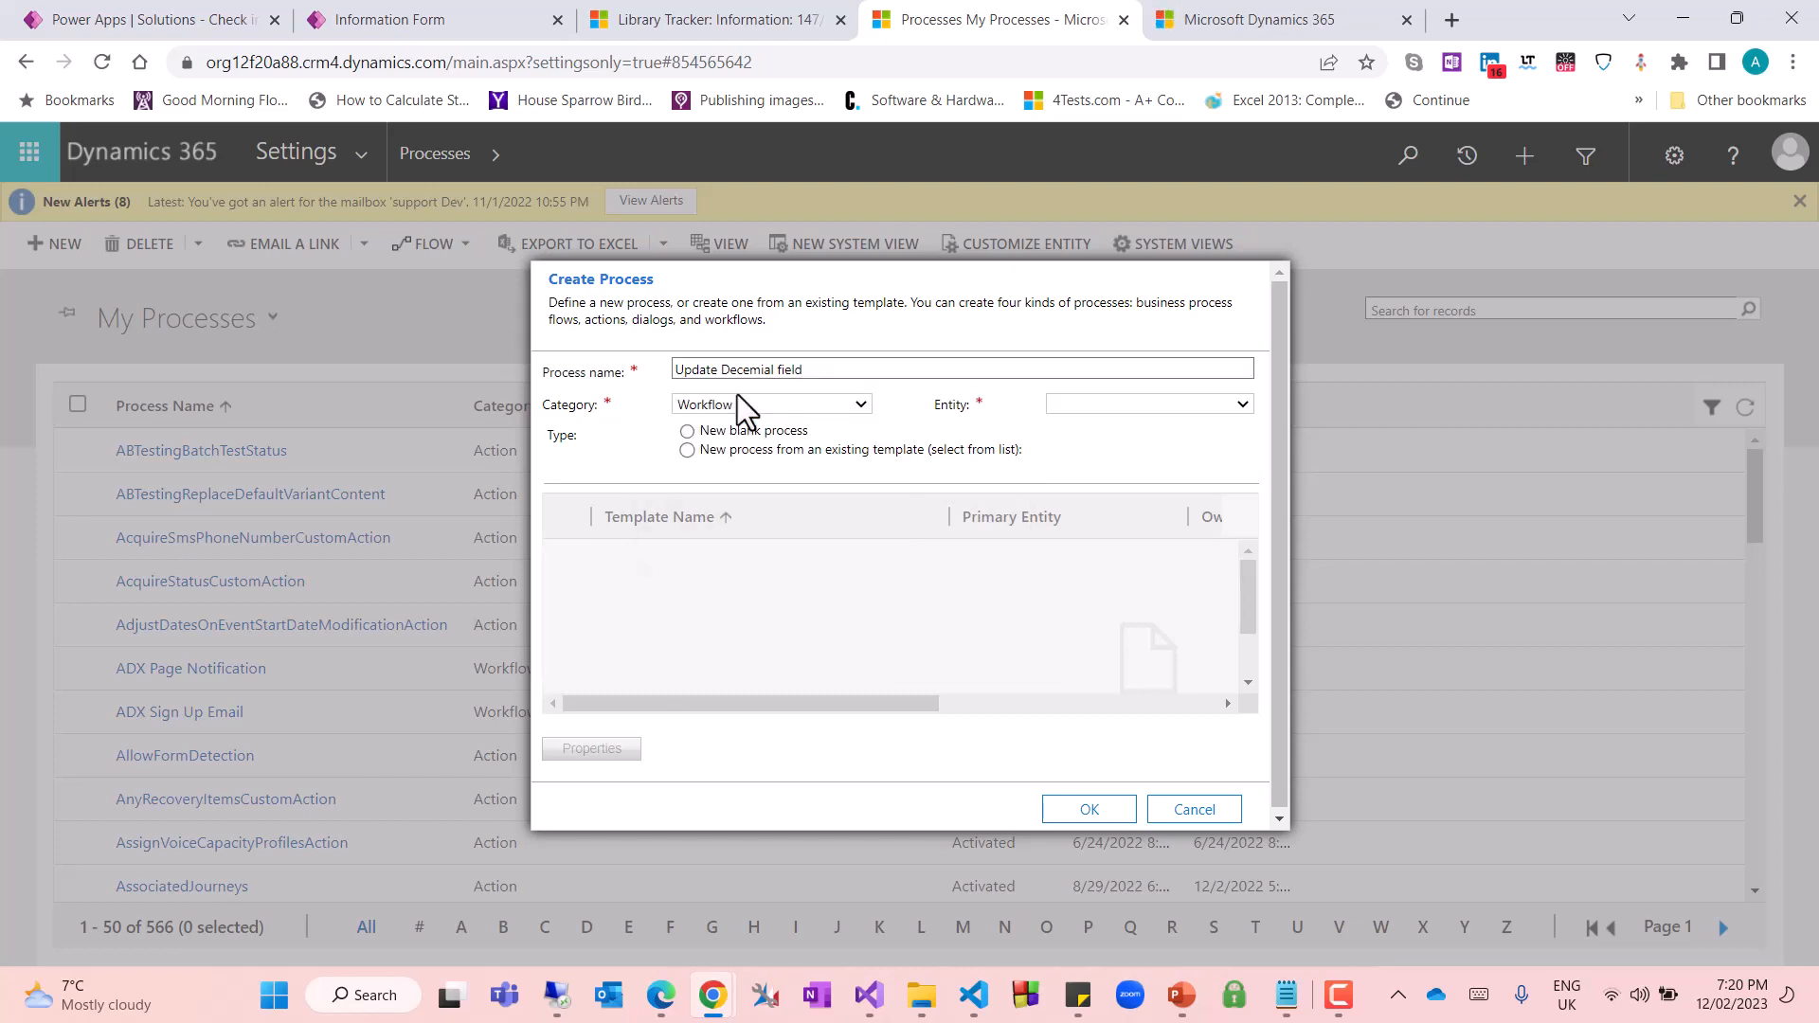
click(1078, 403)
text(lib)
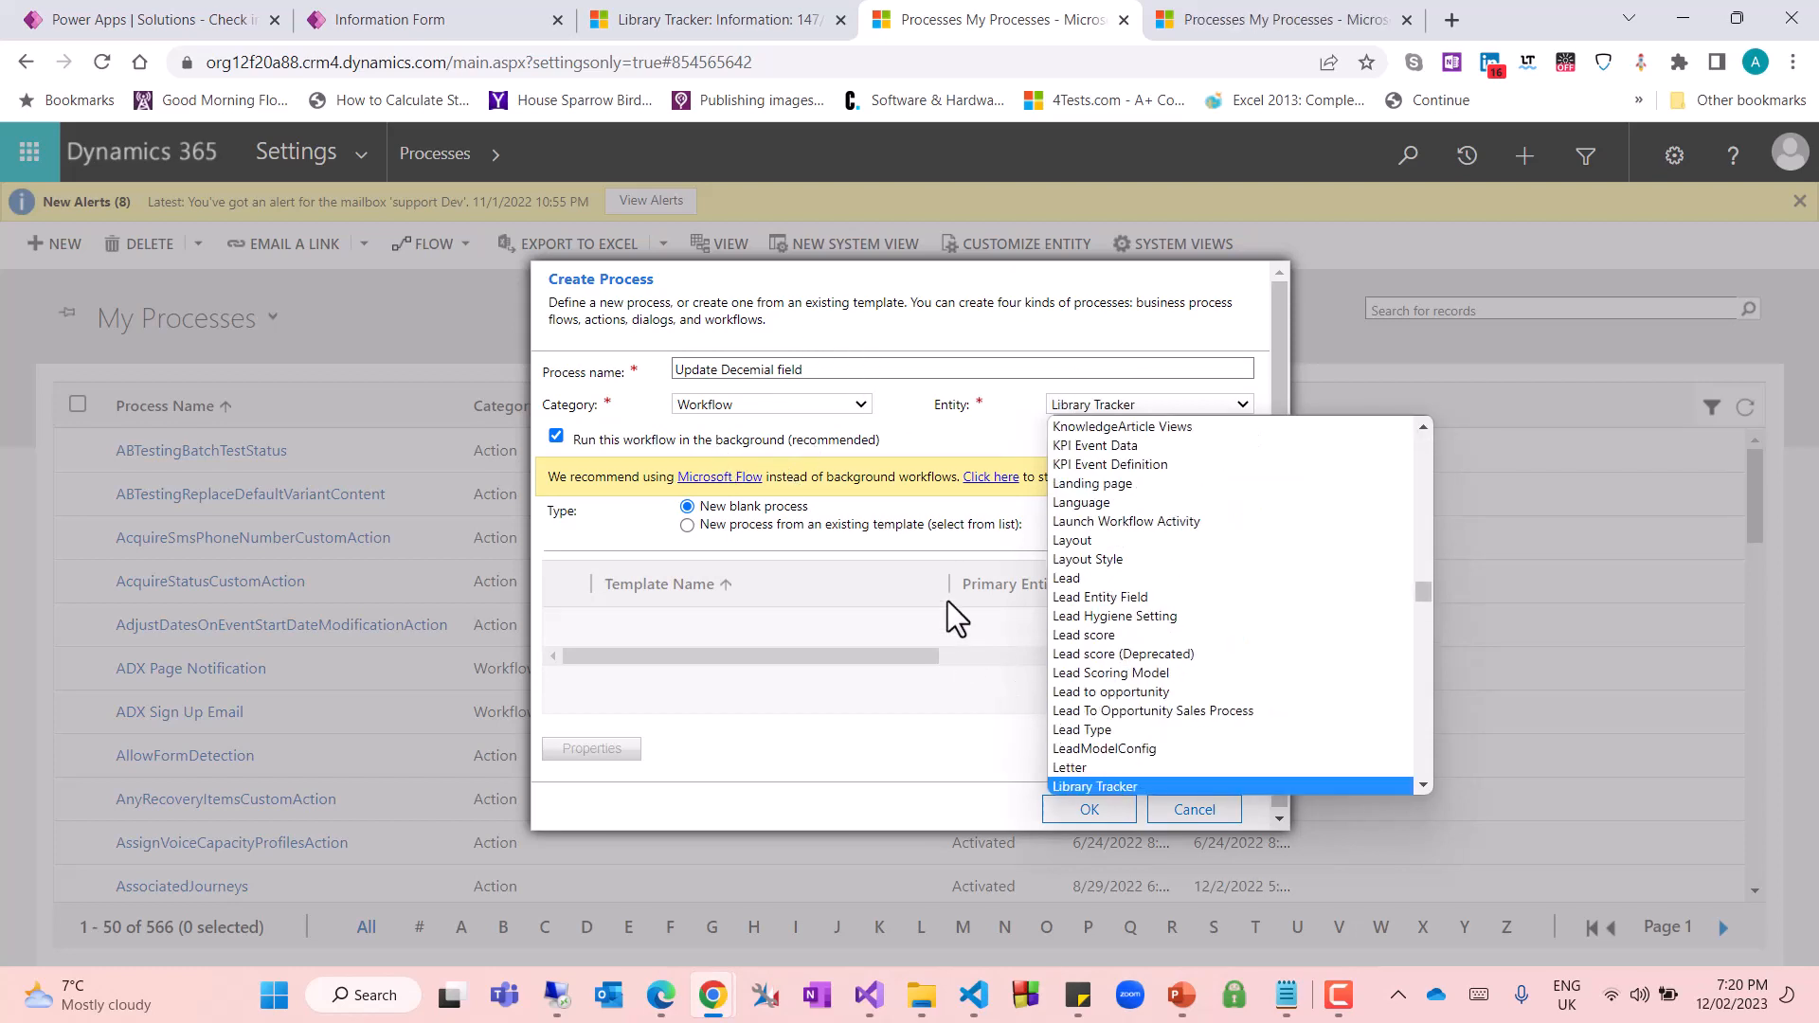
key(Return)
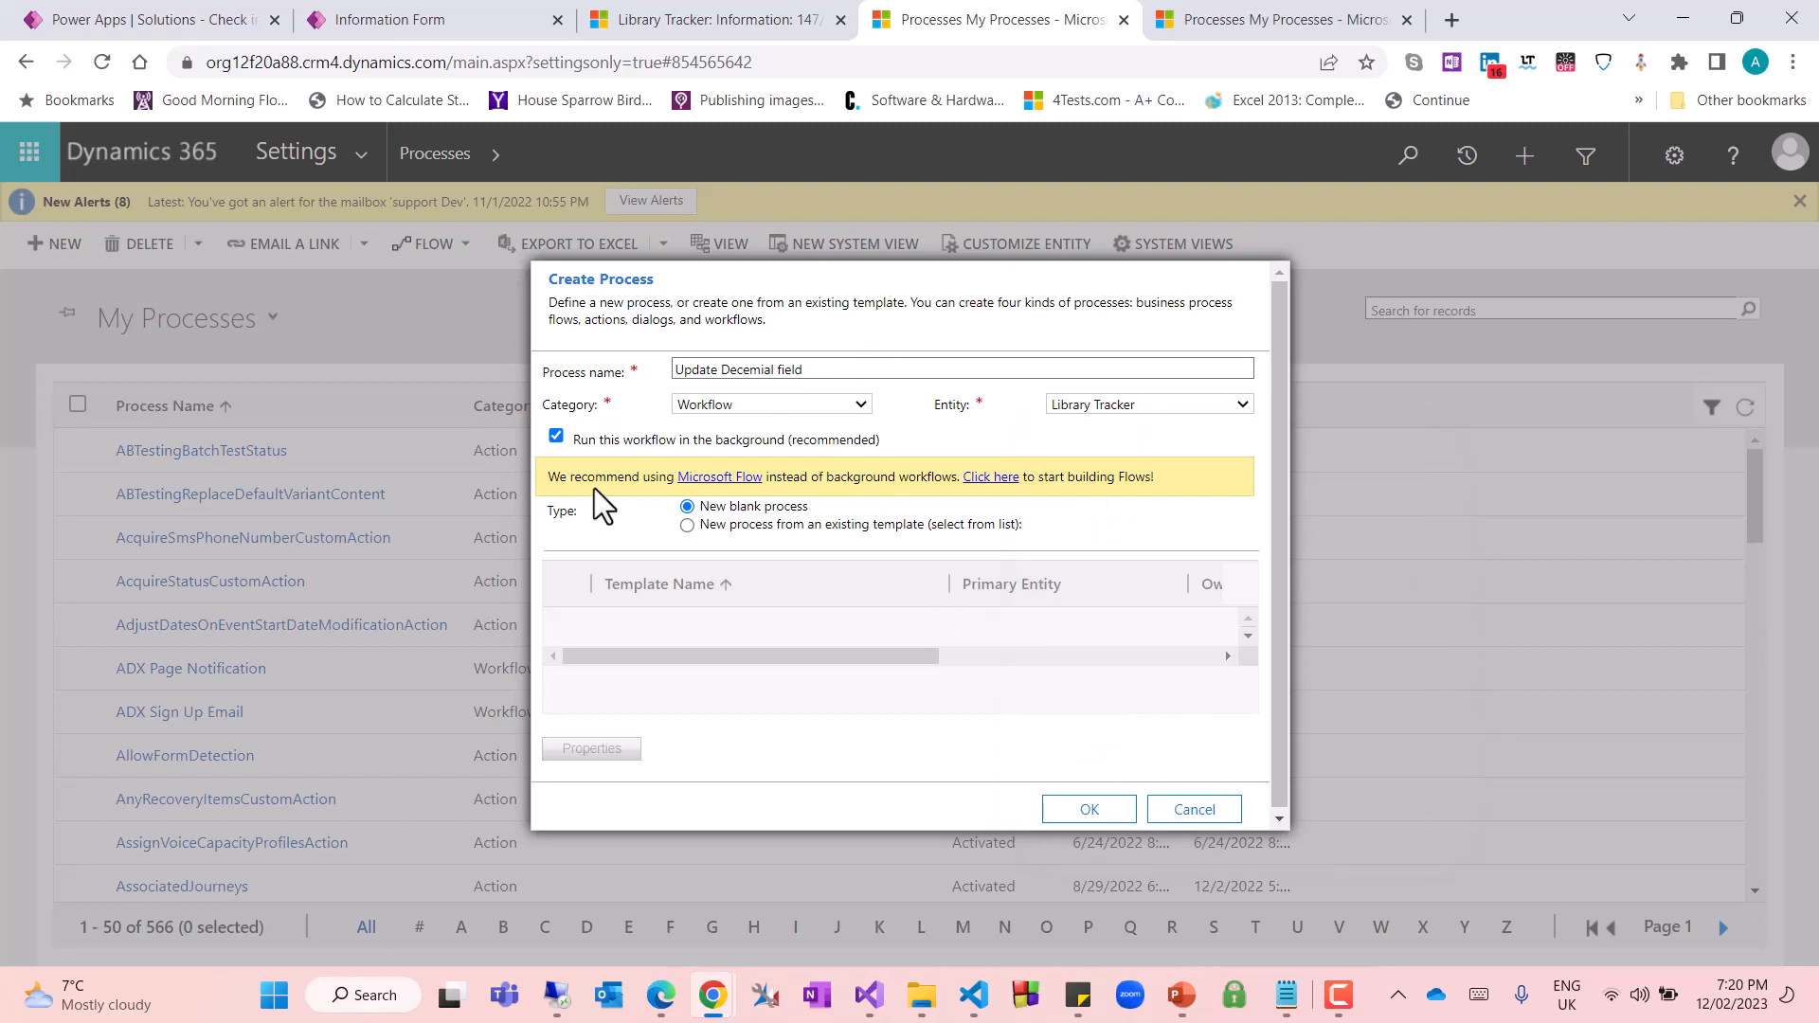
click(763, 458)
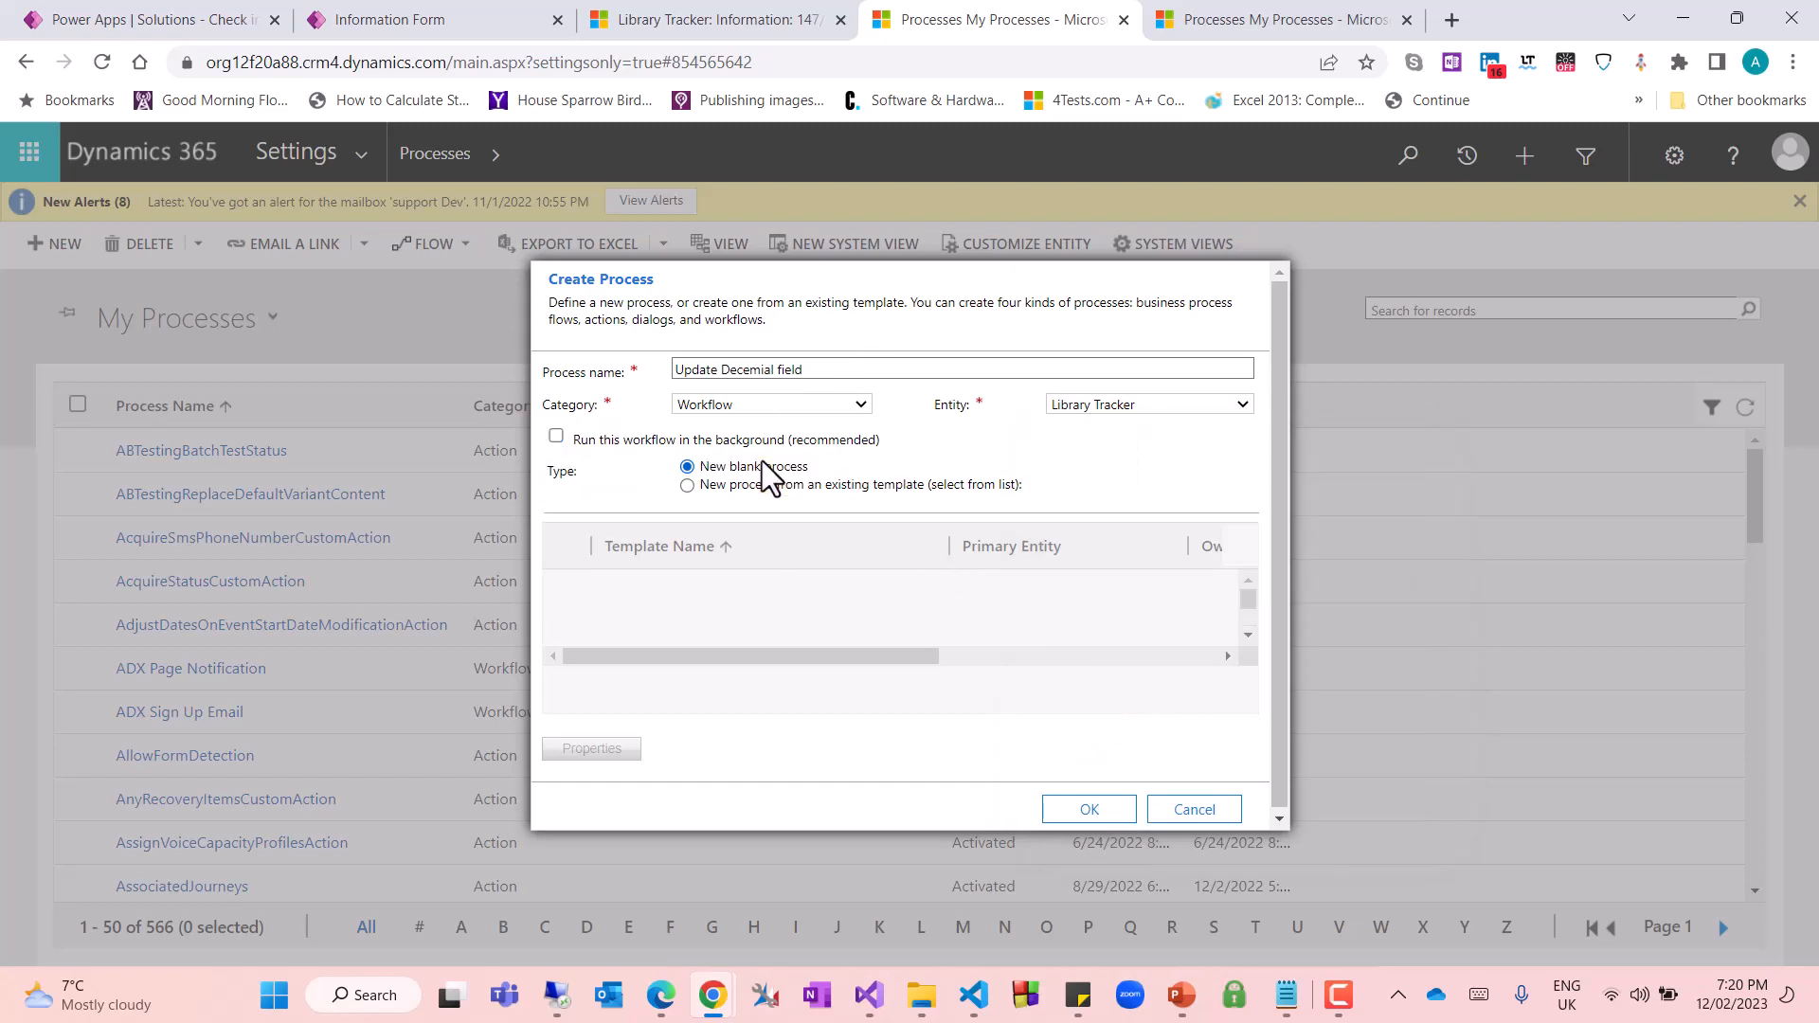
click(1081, 811)
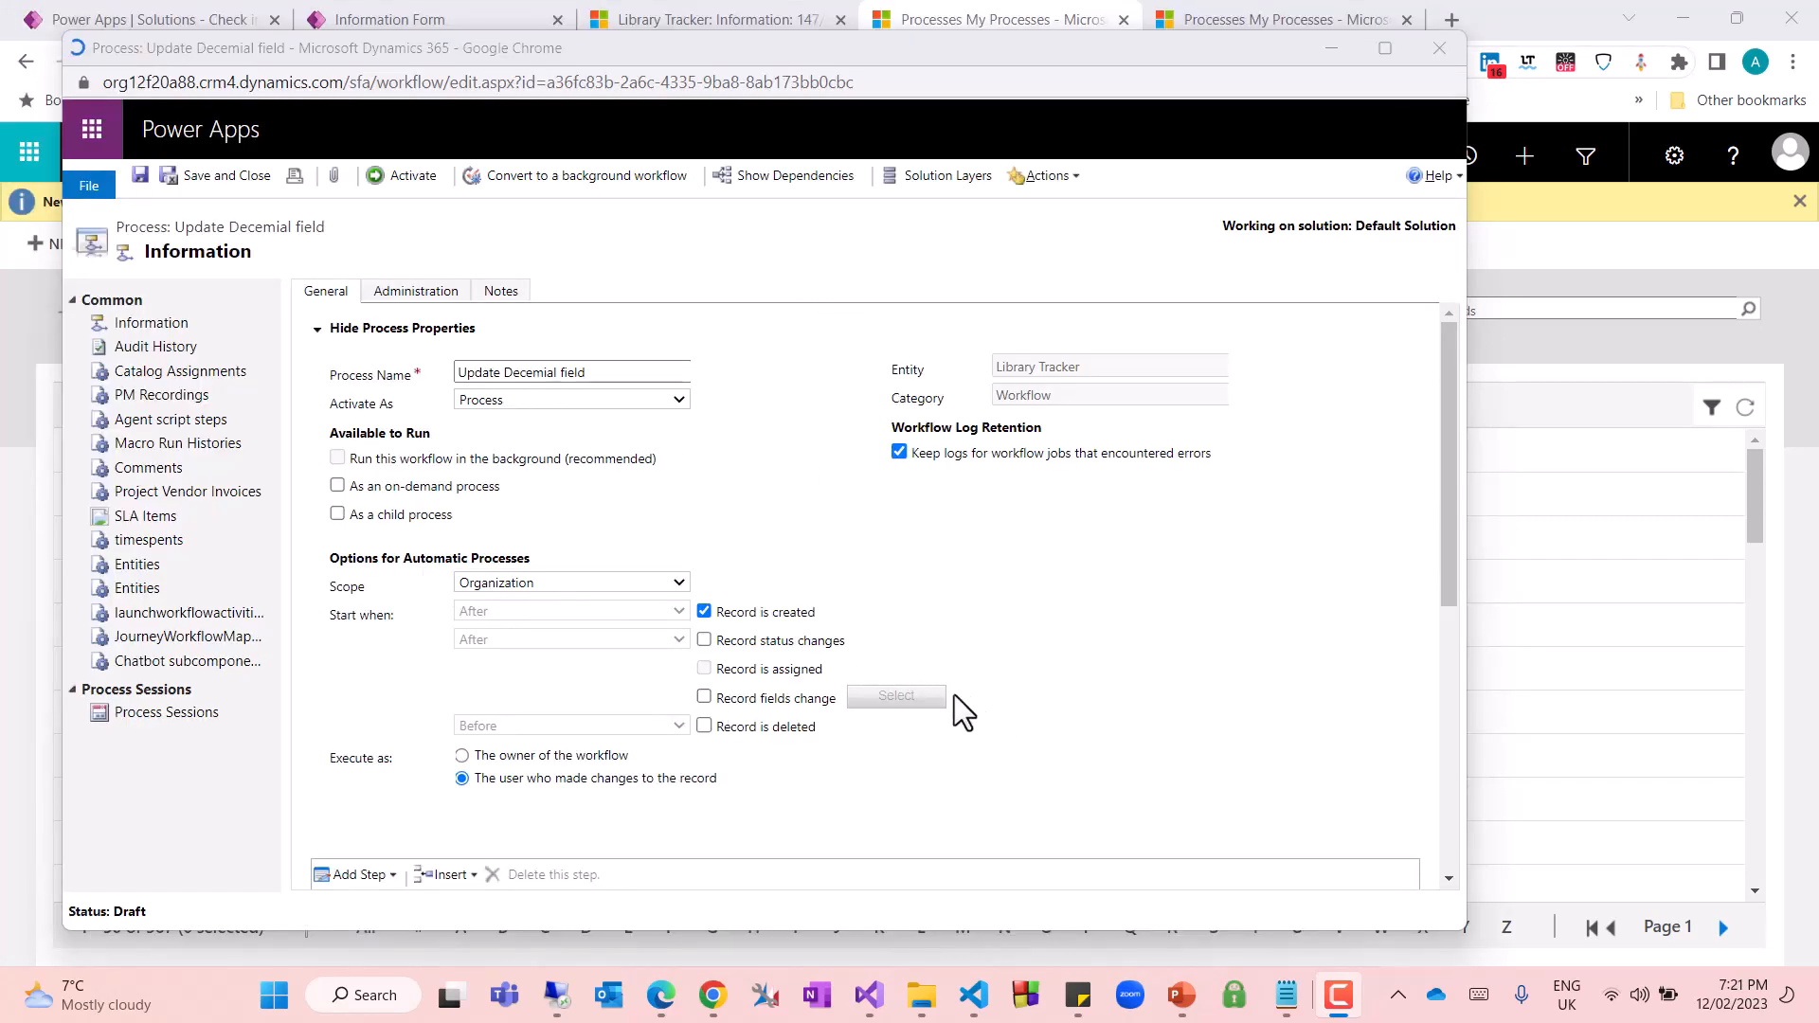
Add an update step for Library Tracker to the workflow and open the properties it sets
scroll(958, 684, down, 3)
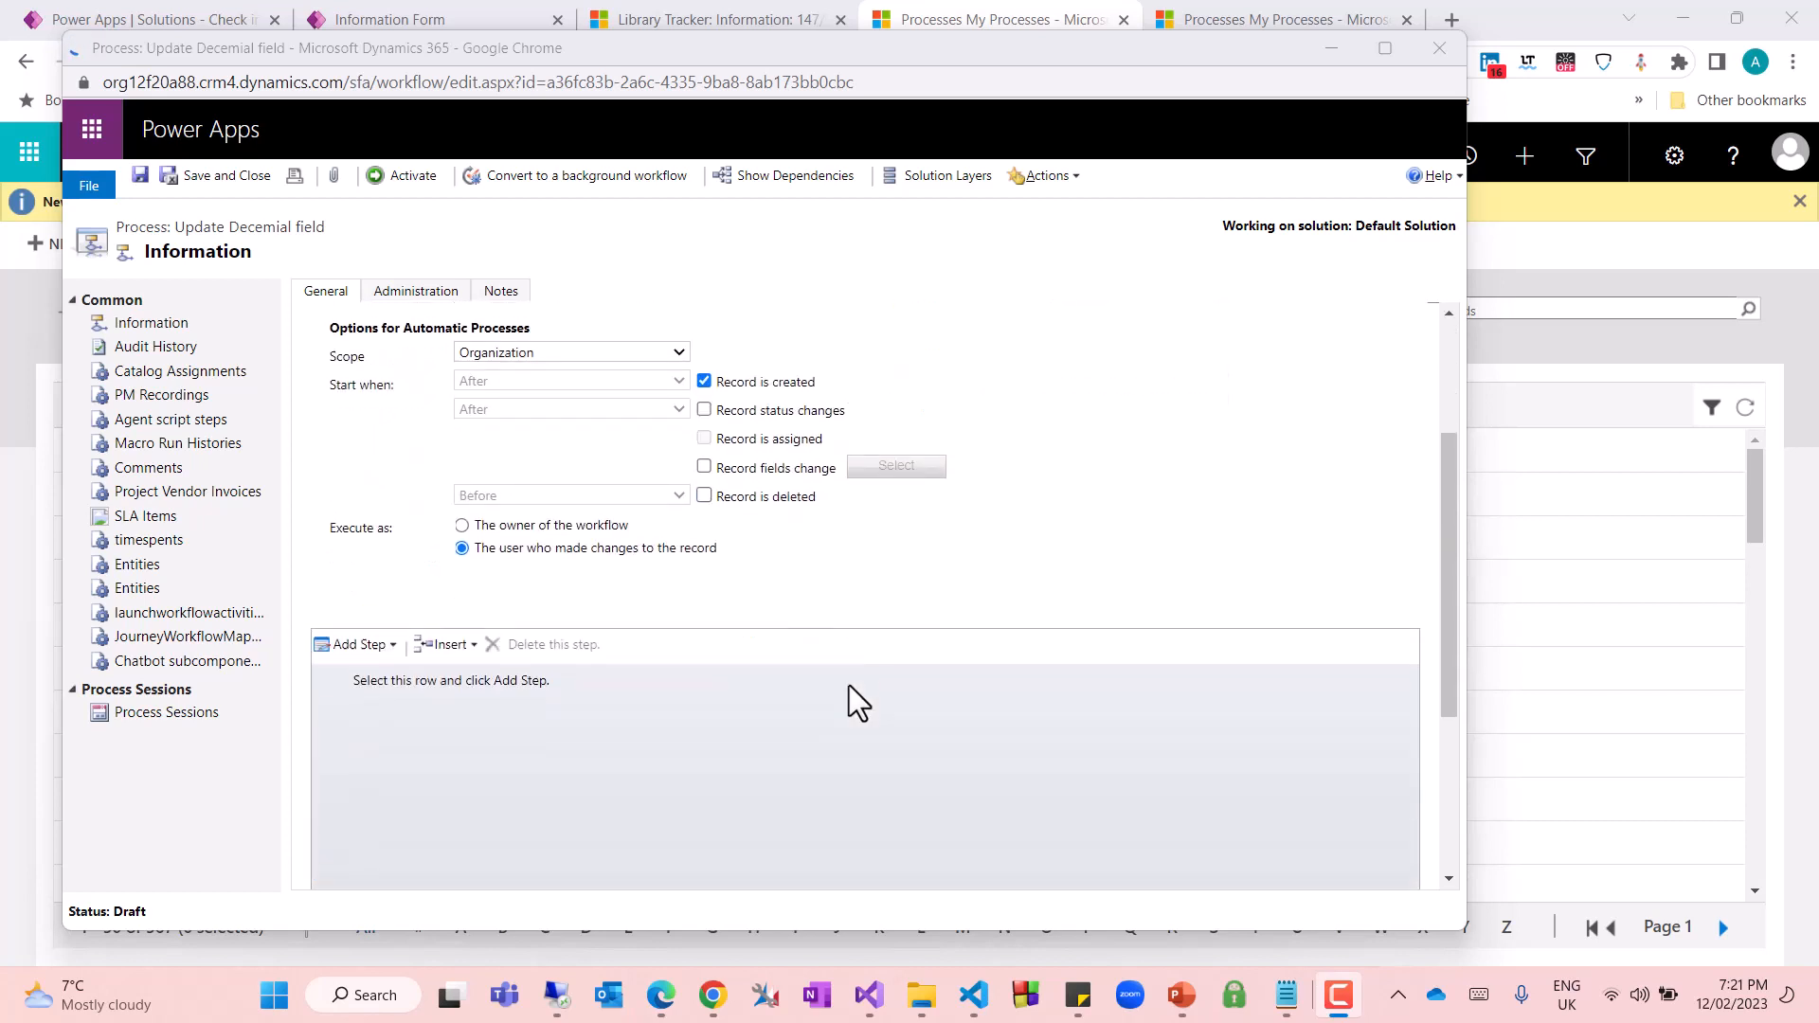
click(392, 639)
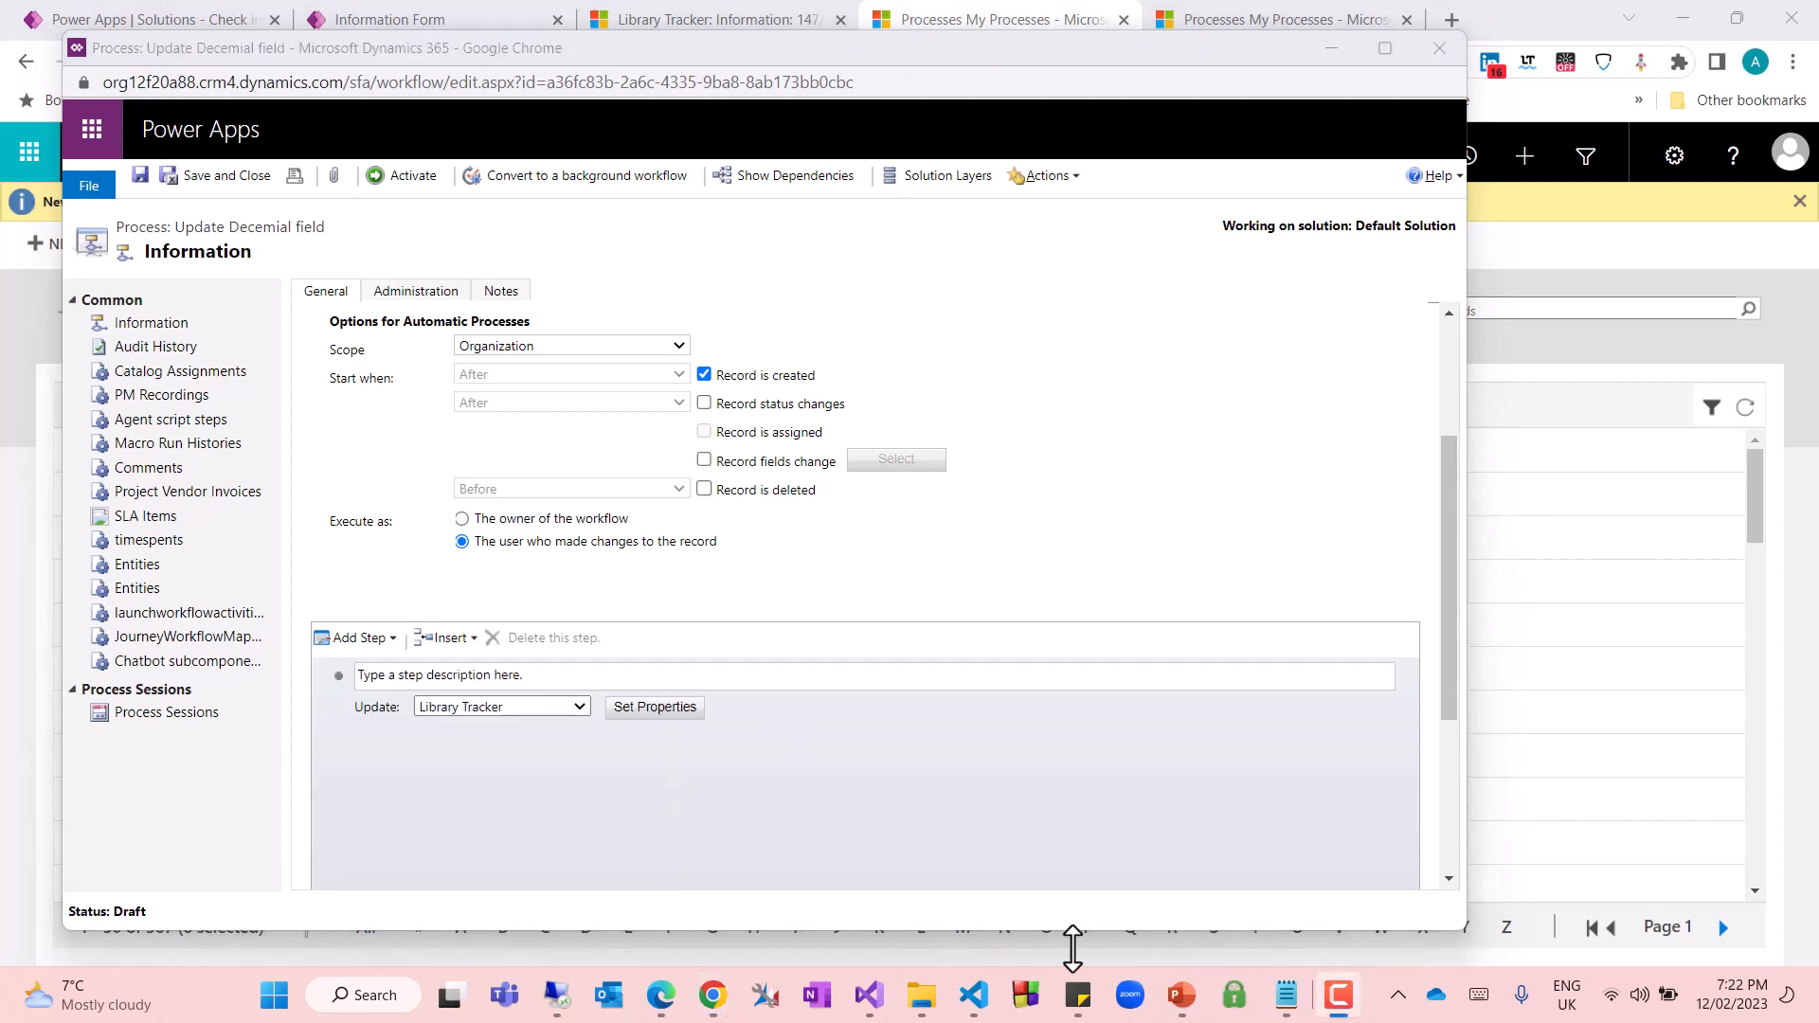
click(668, 709)
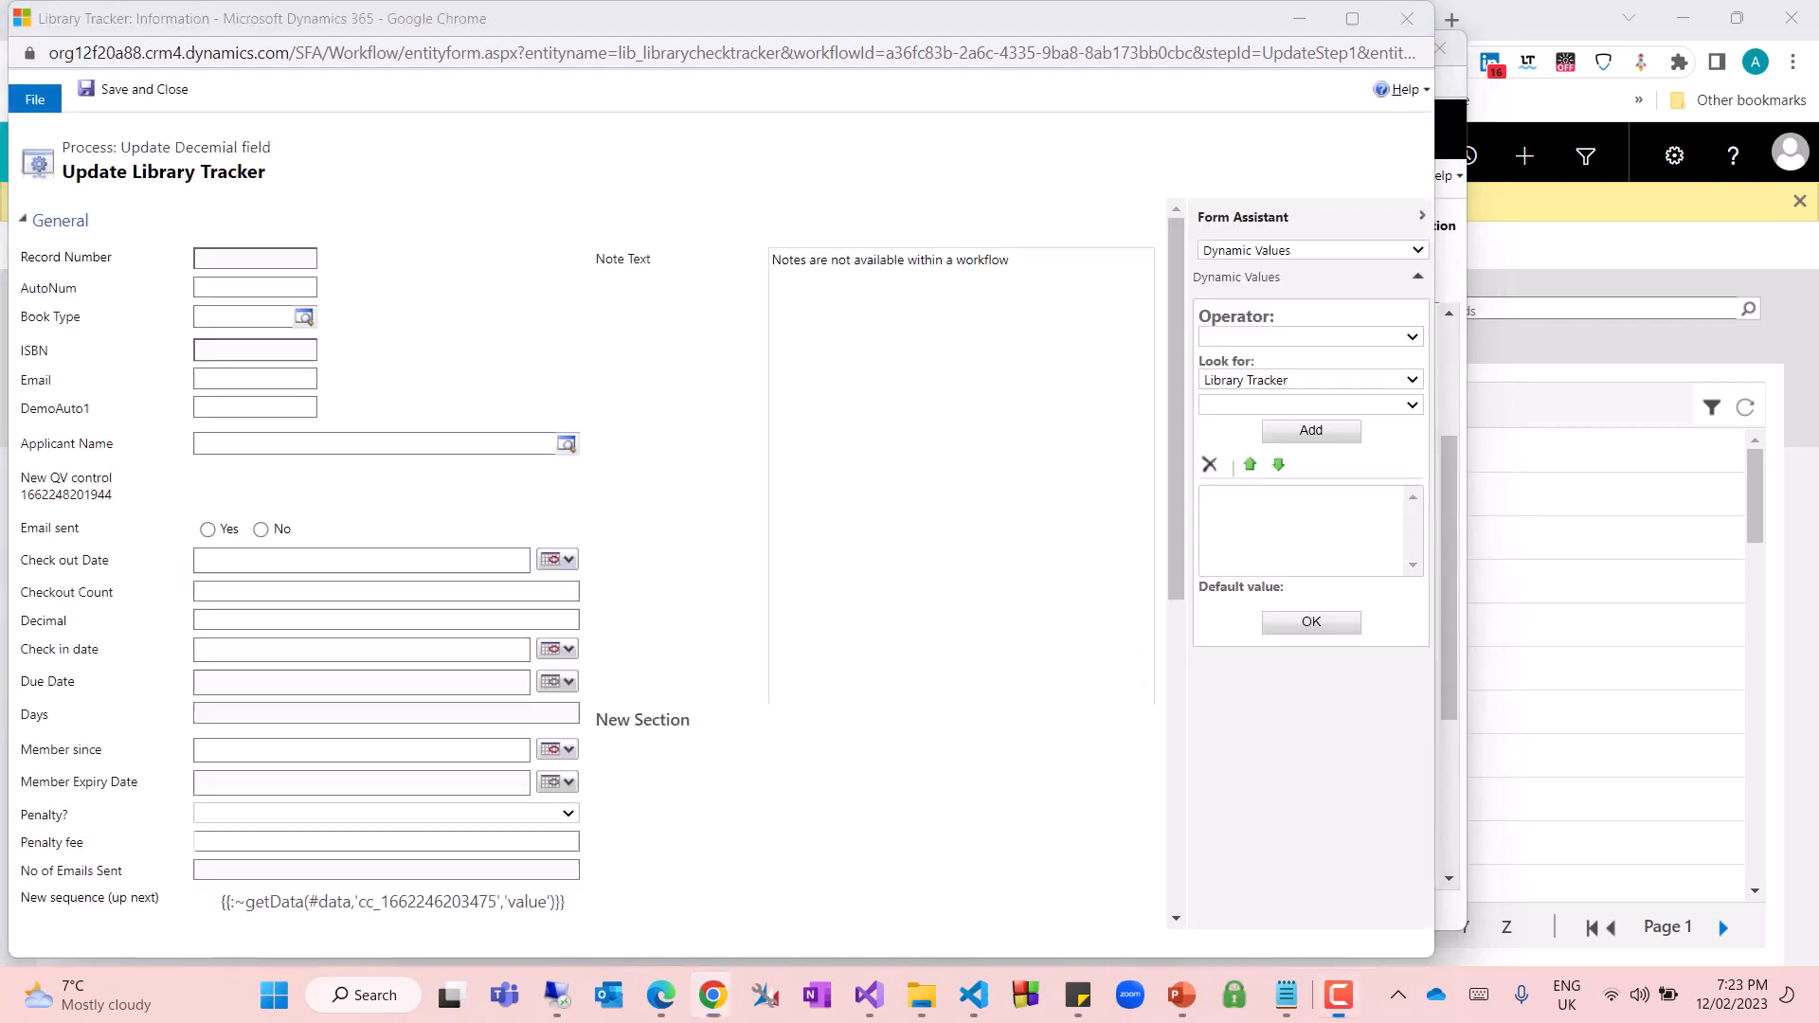
Set the Decimal field to a default value of 1.00 in the update step and save its properties
scroll(438, 710, down, 6)
scroll(440, 681, up, 4)
click(244, 381)
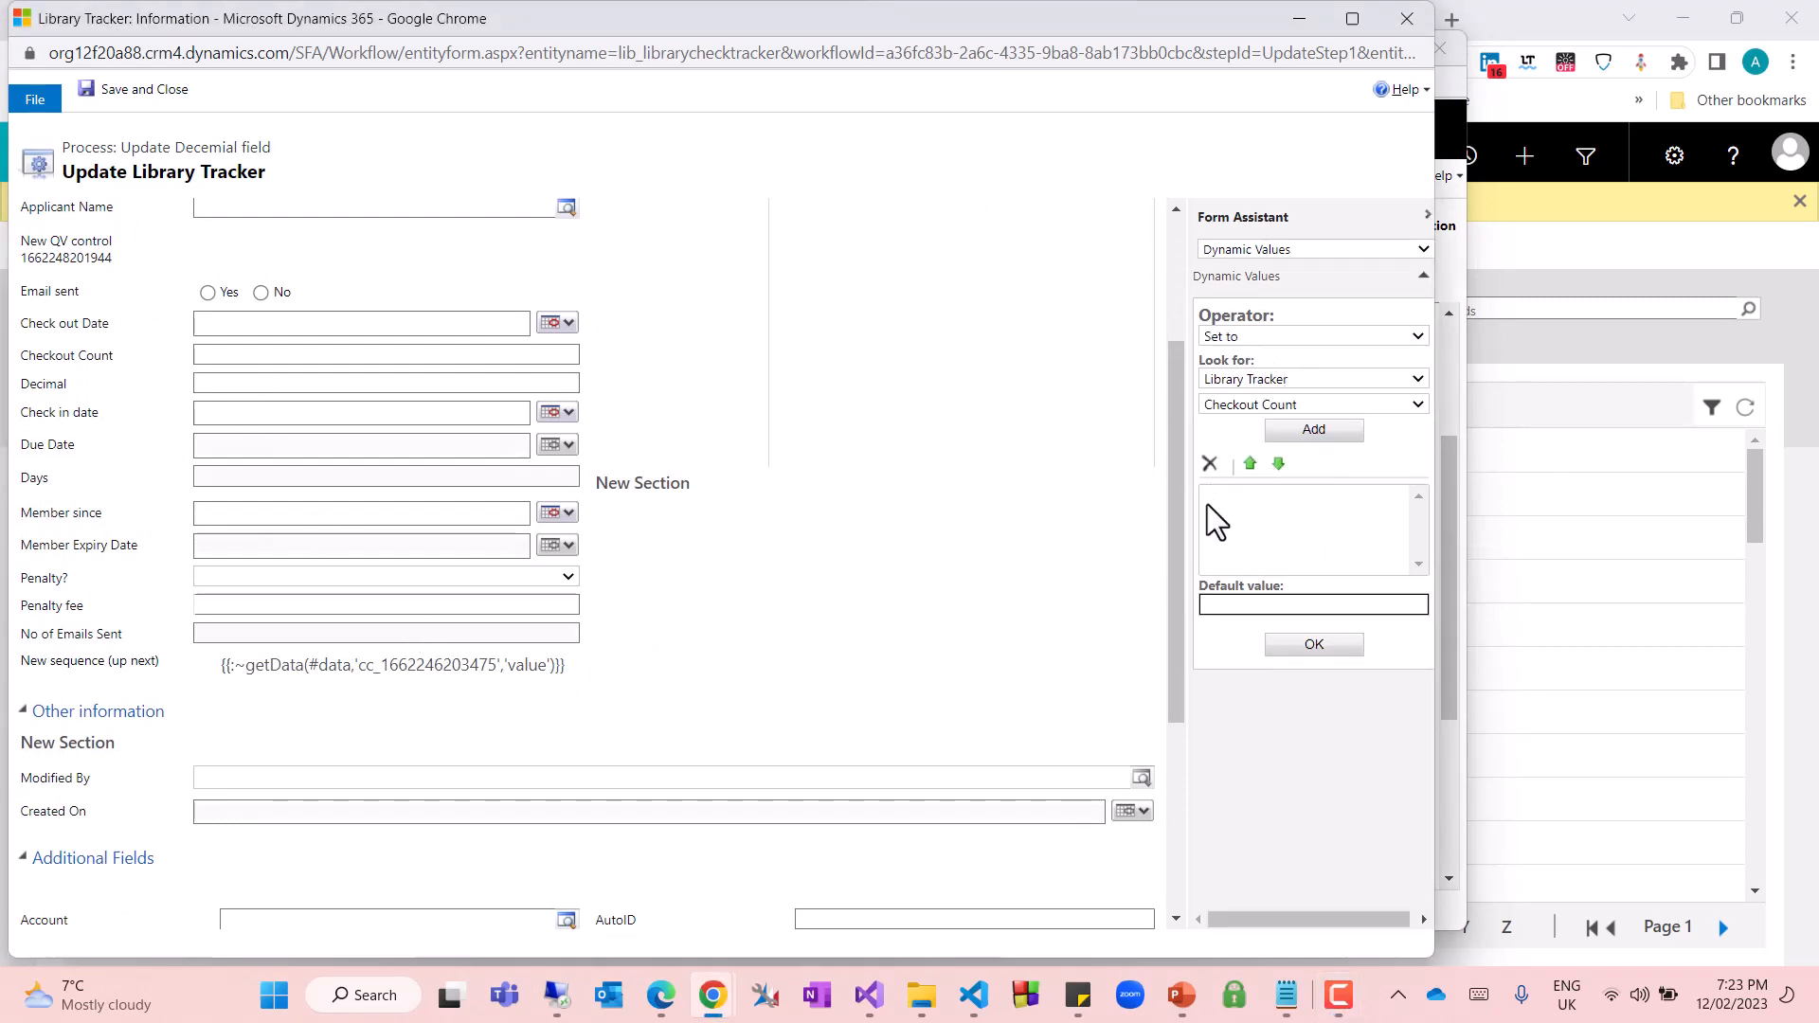
click(1246, 604)
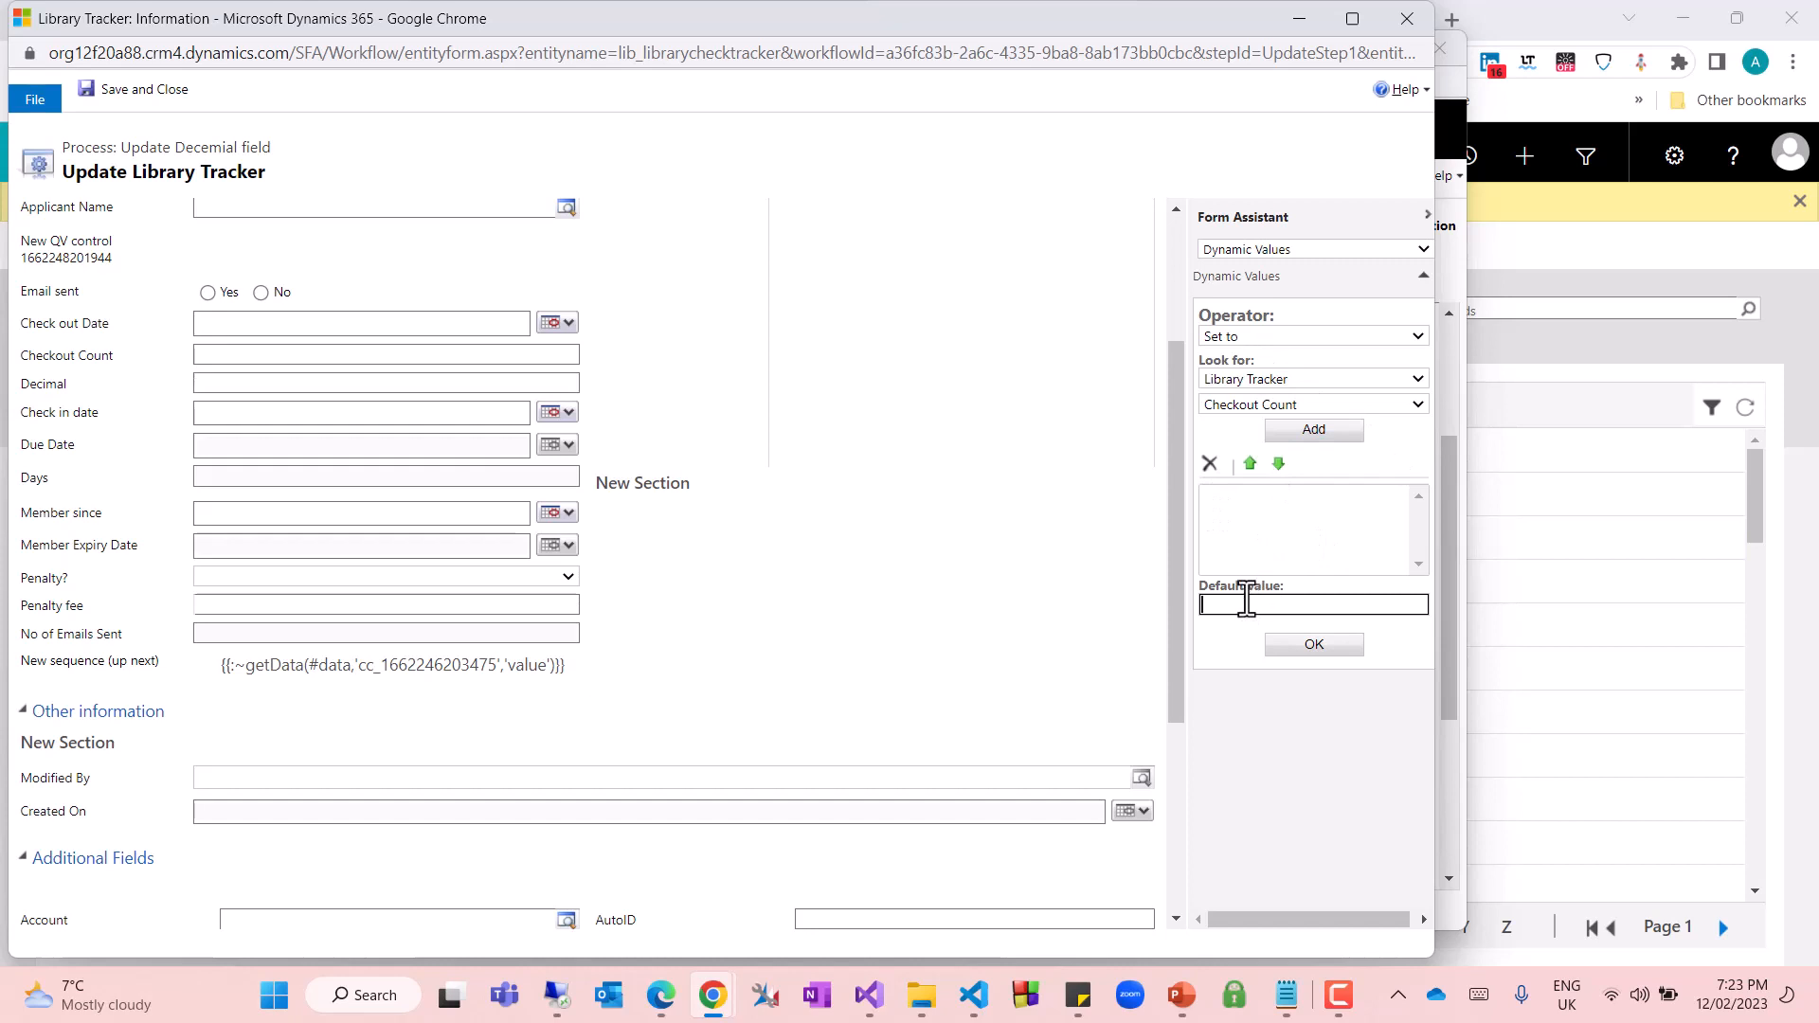
text(1.00)
click(1298, 649)
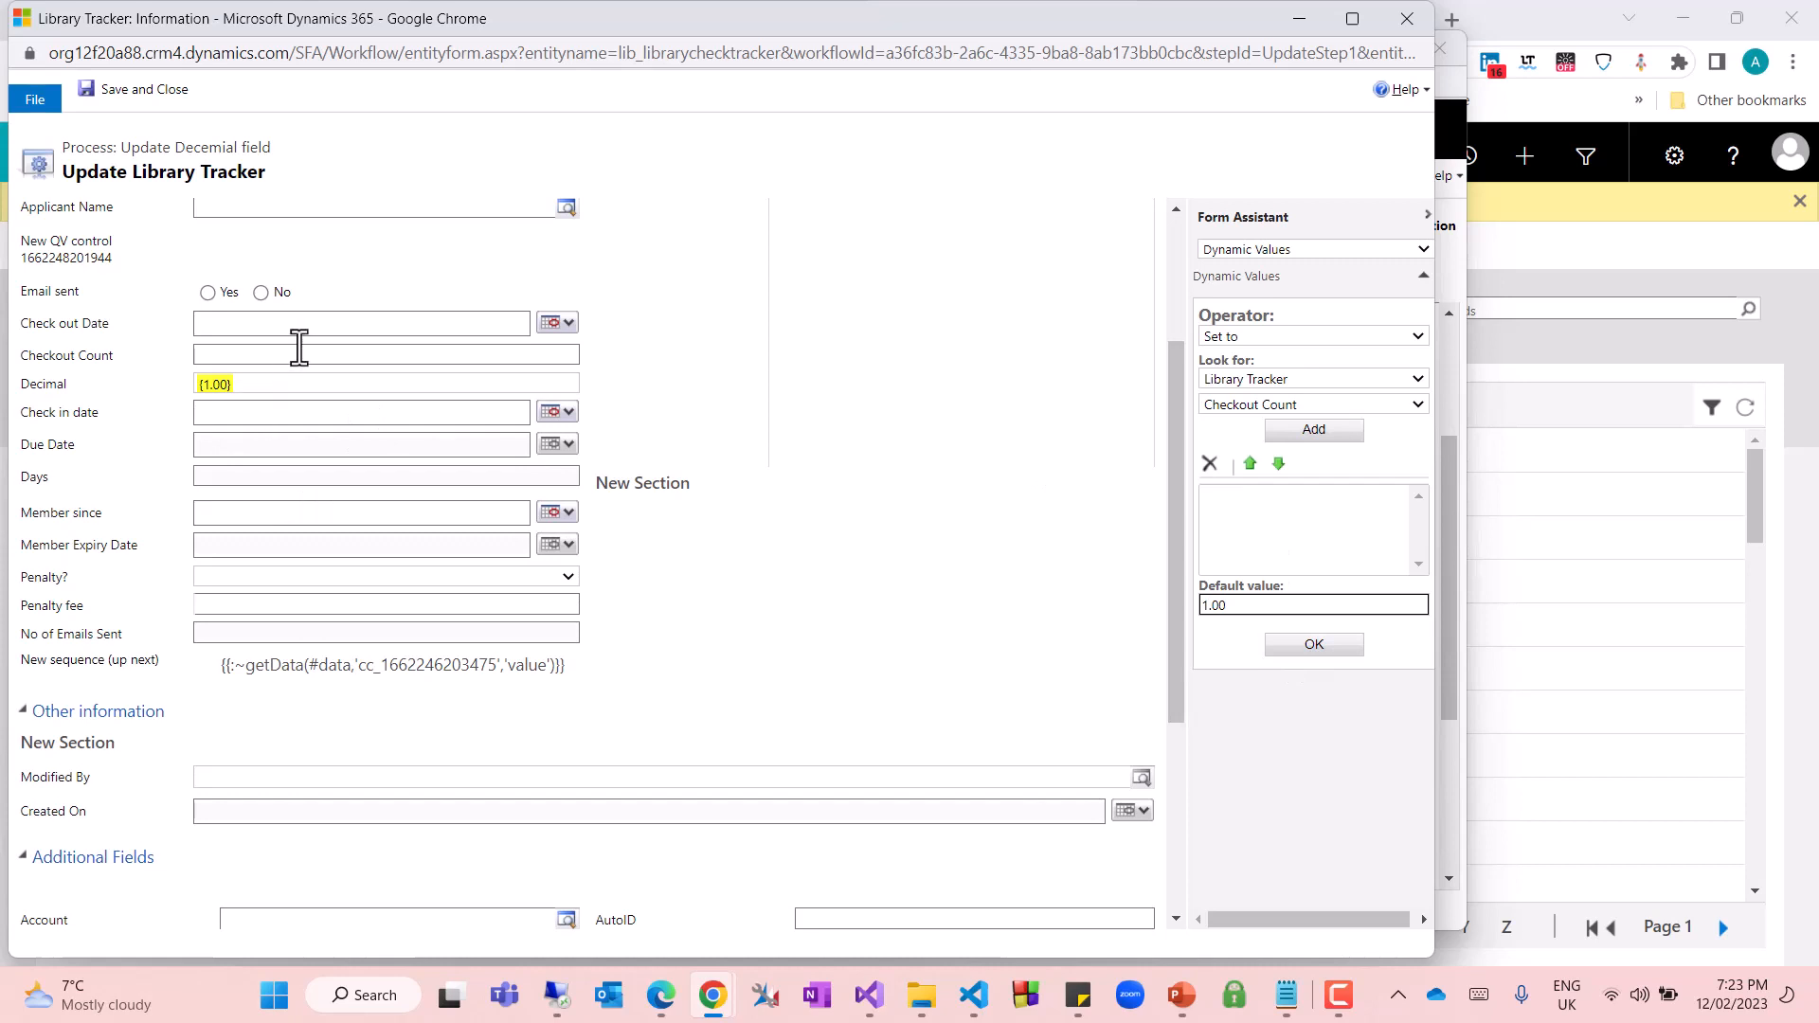
click(109, 98)
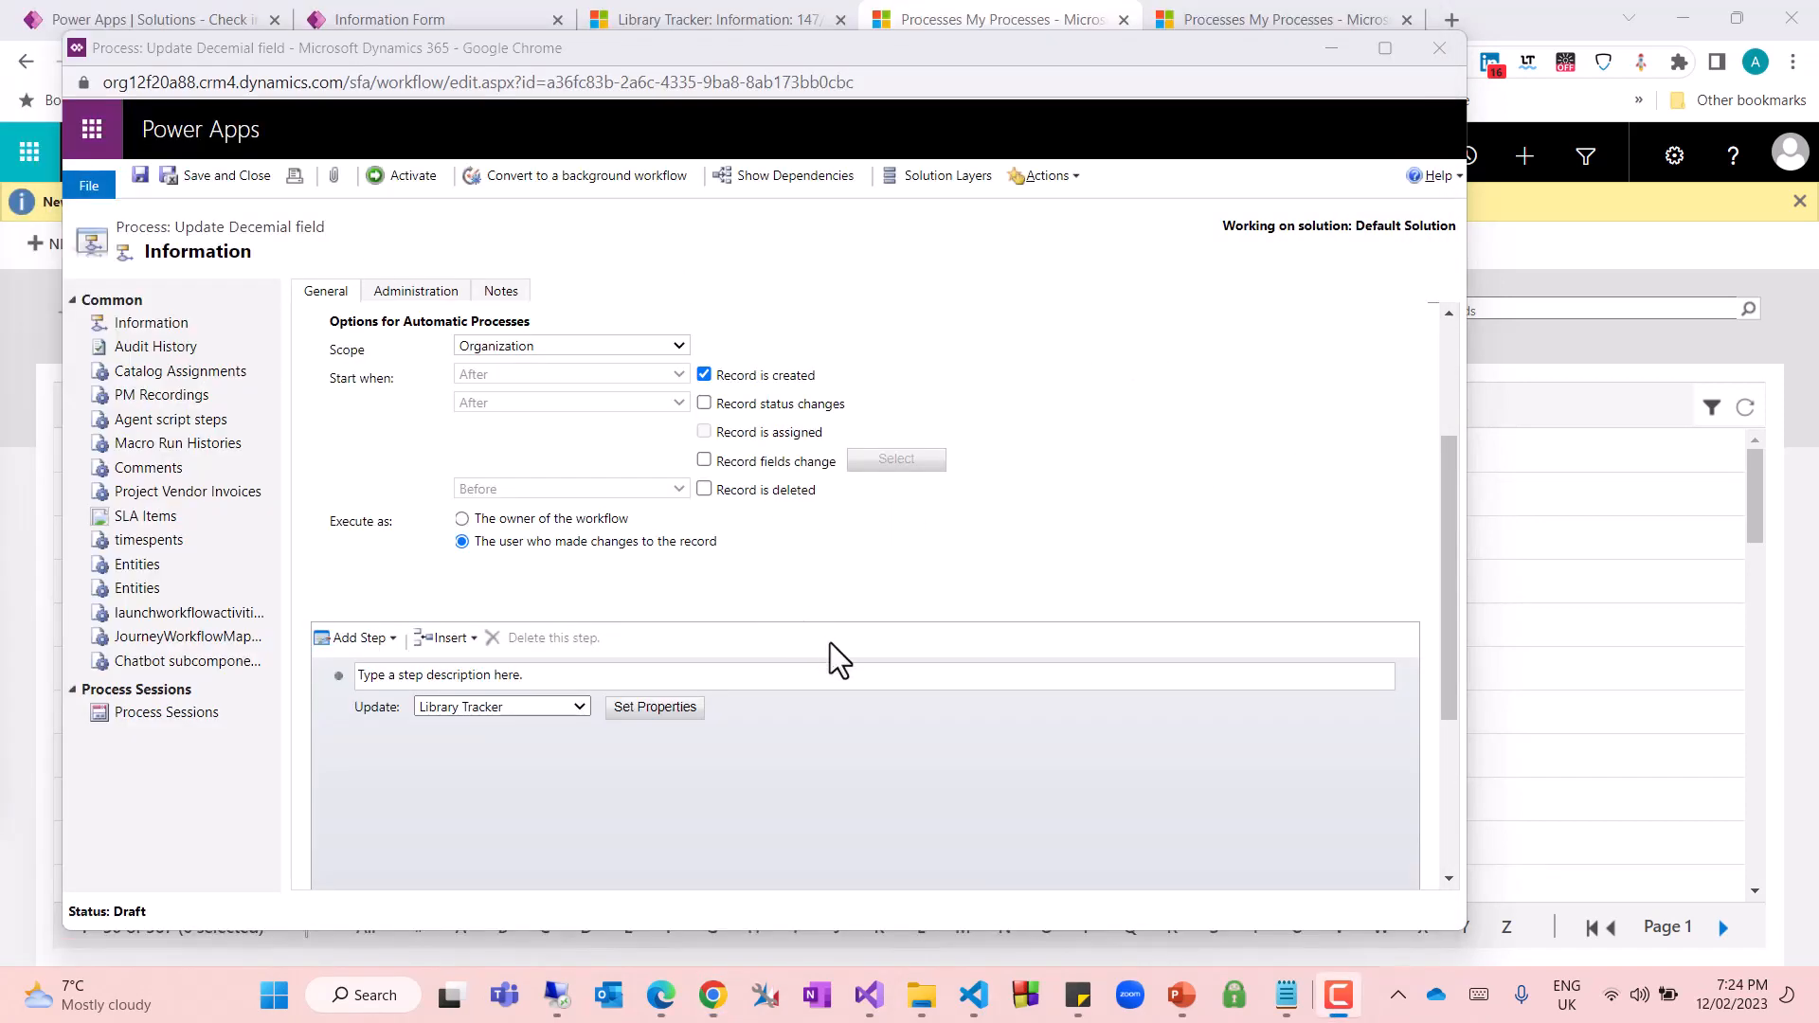
Try to activate the Update Decemial field workflow
click(796, 739)
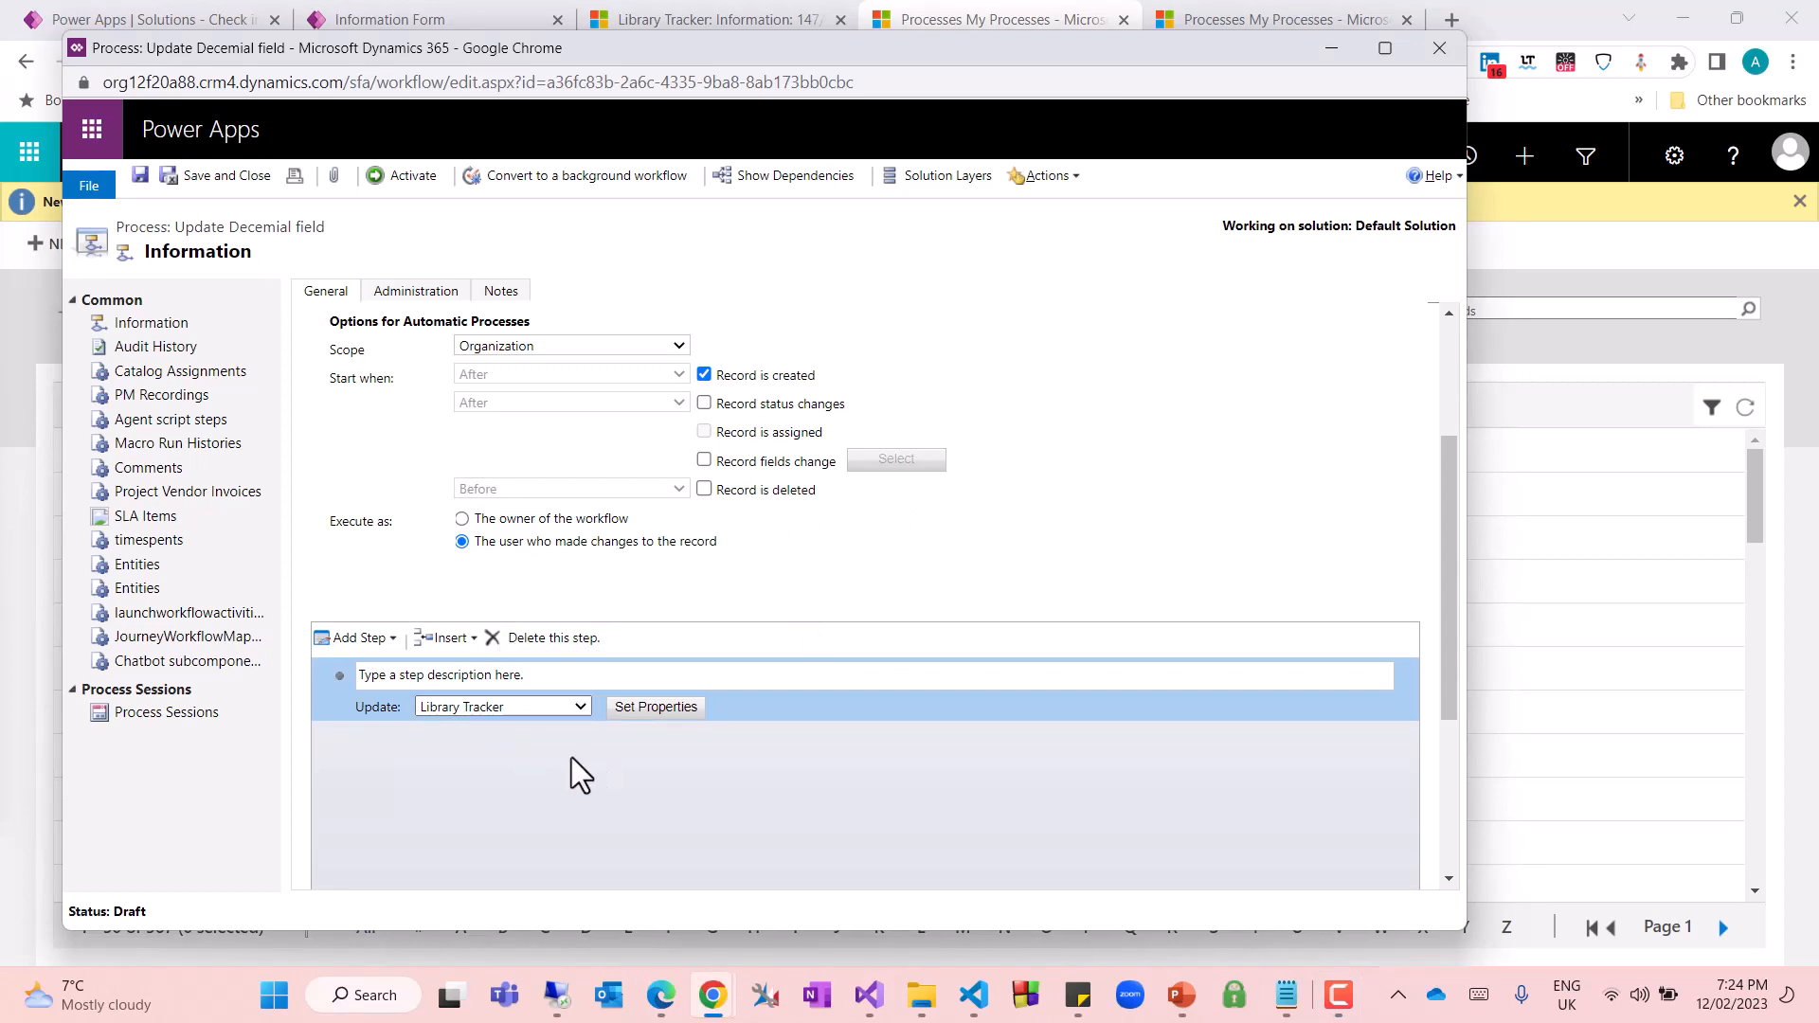
click(389, 179)
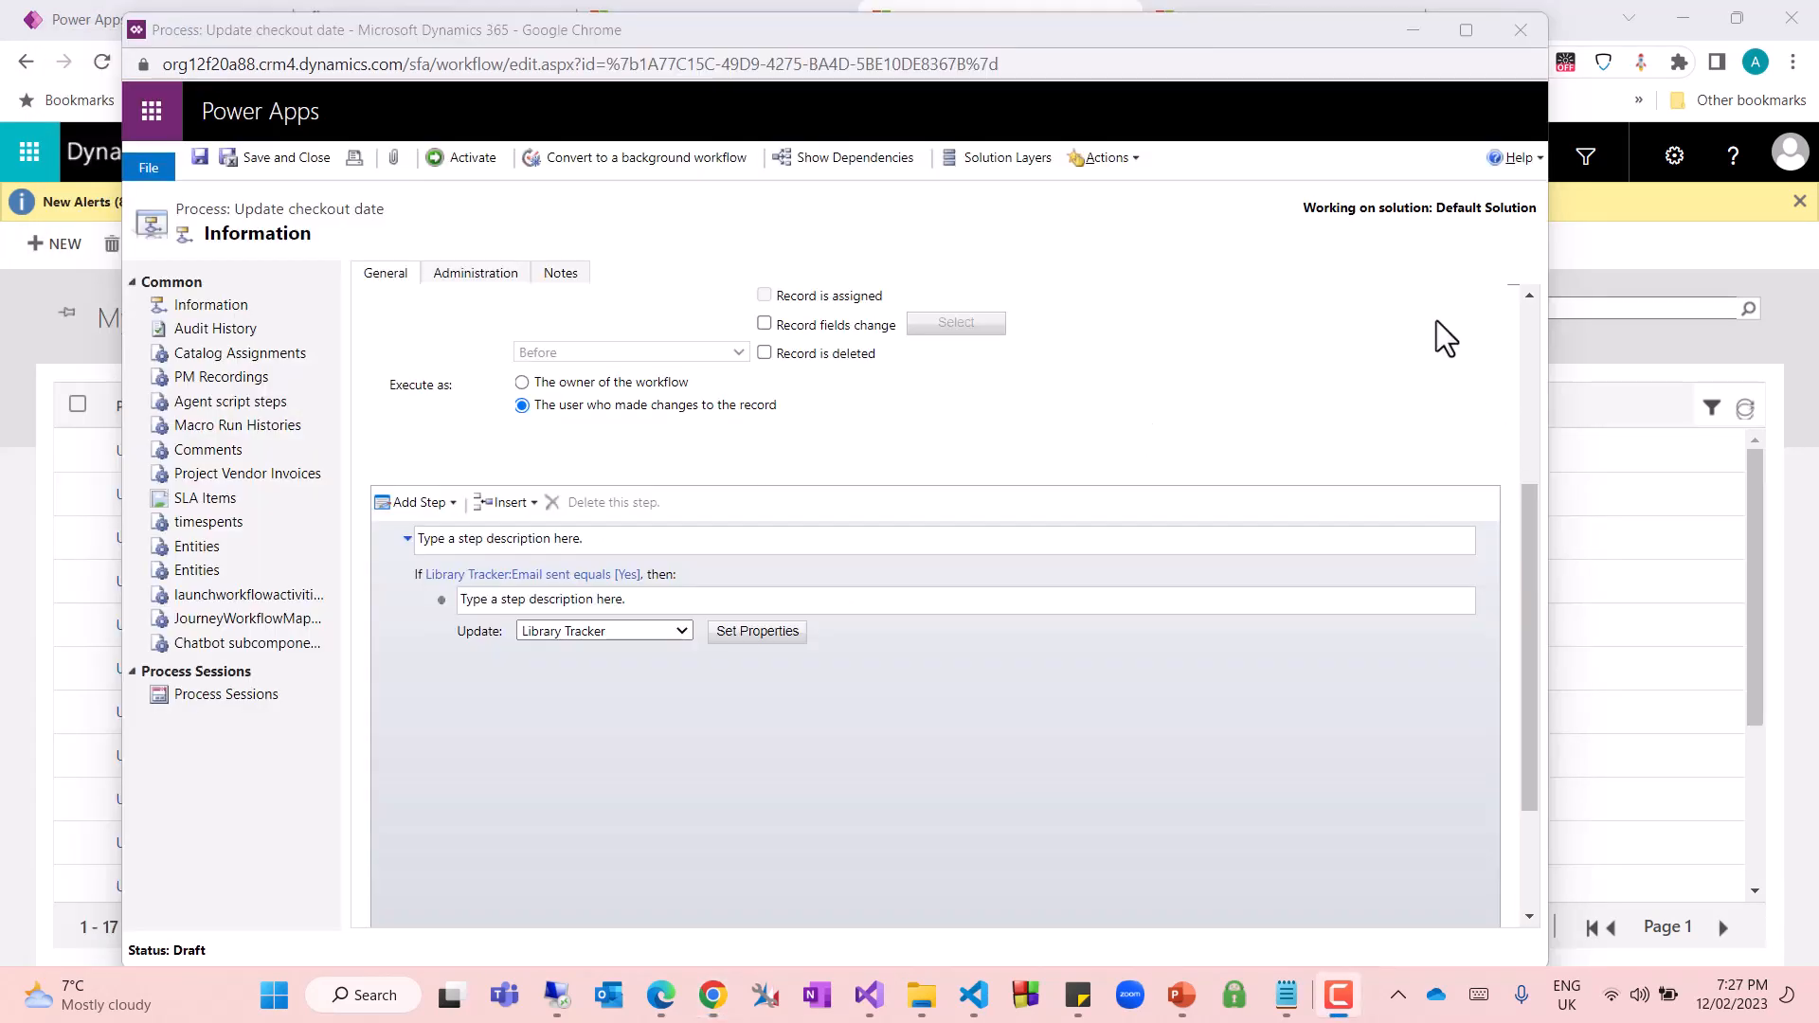
Activate the Update checkout date workflow, confirm the activation, and close its window
click(462, 159)
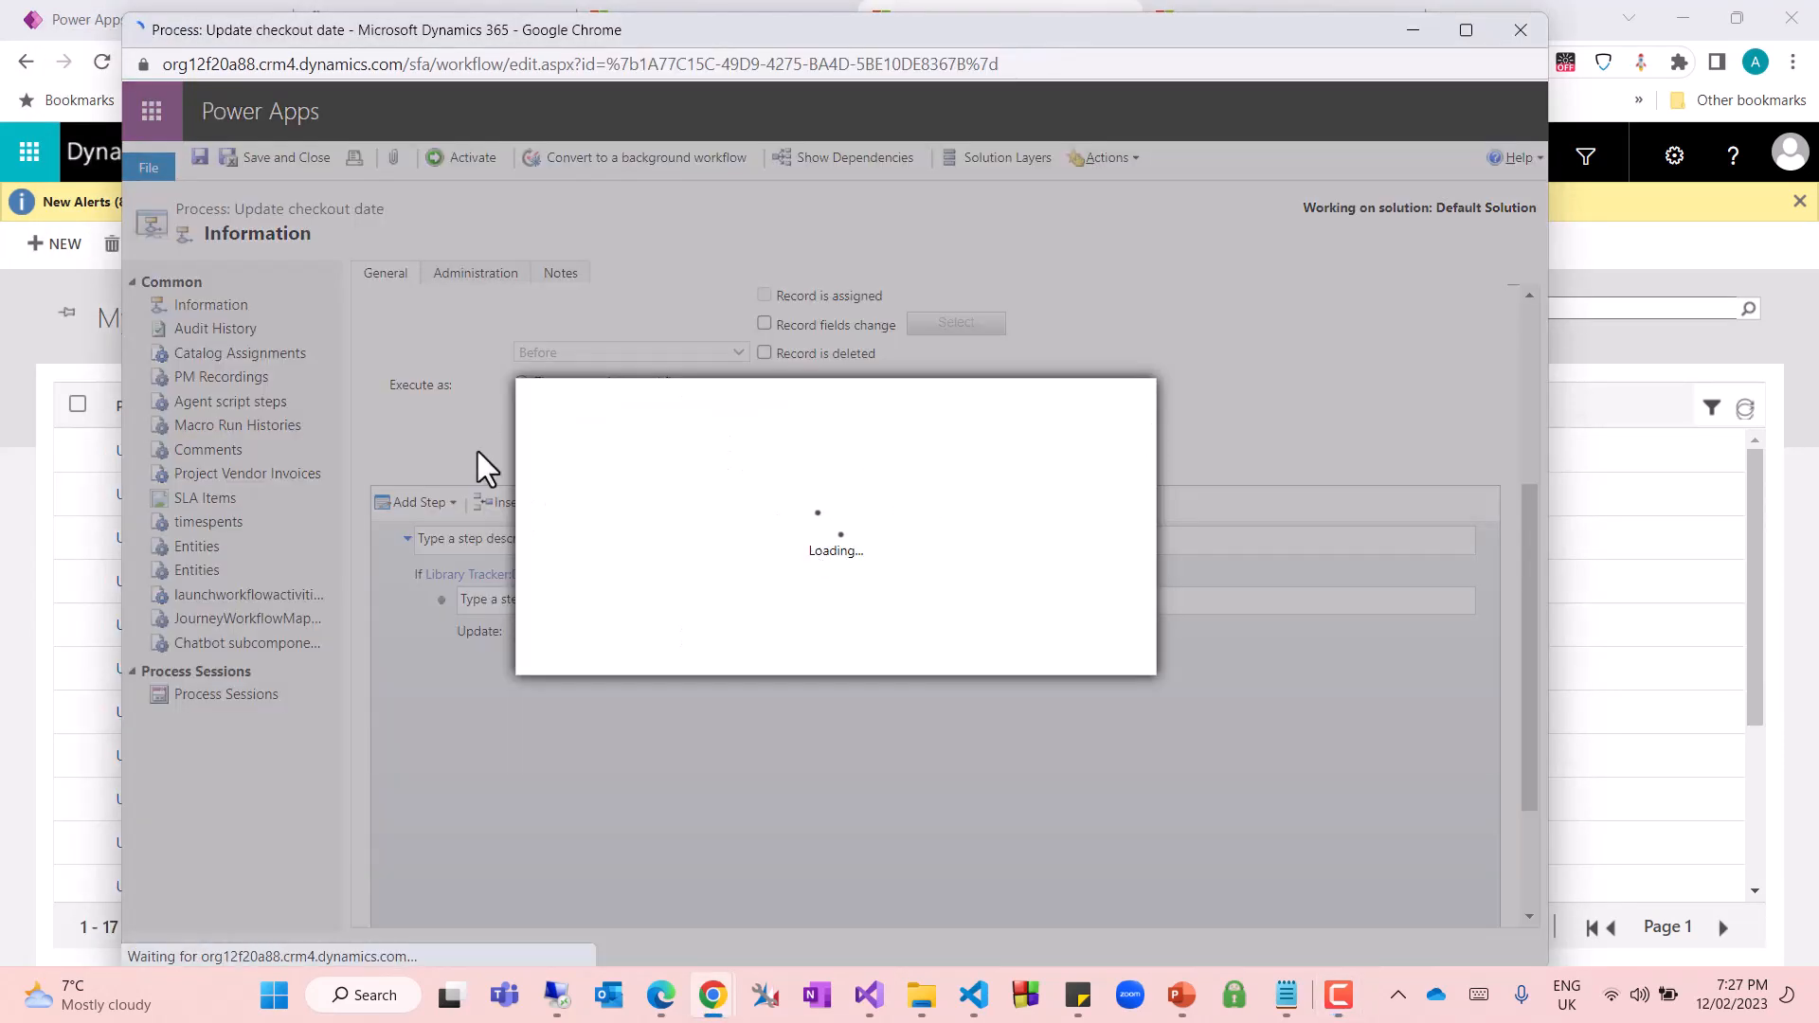
click(962, 650)
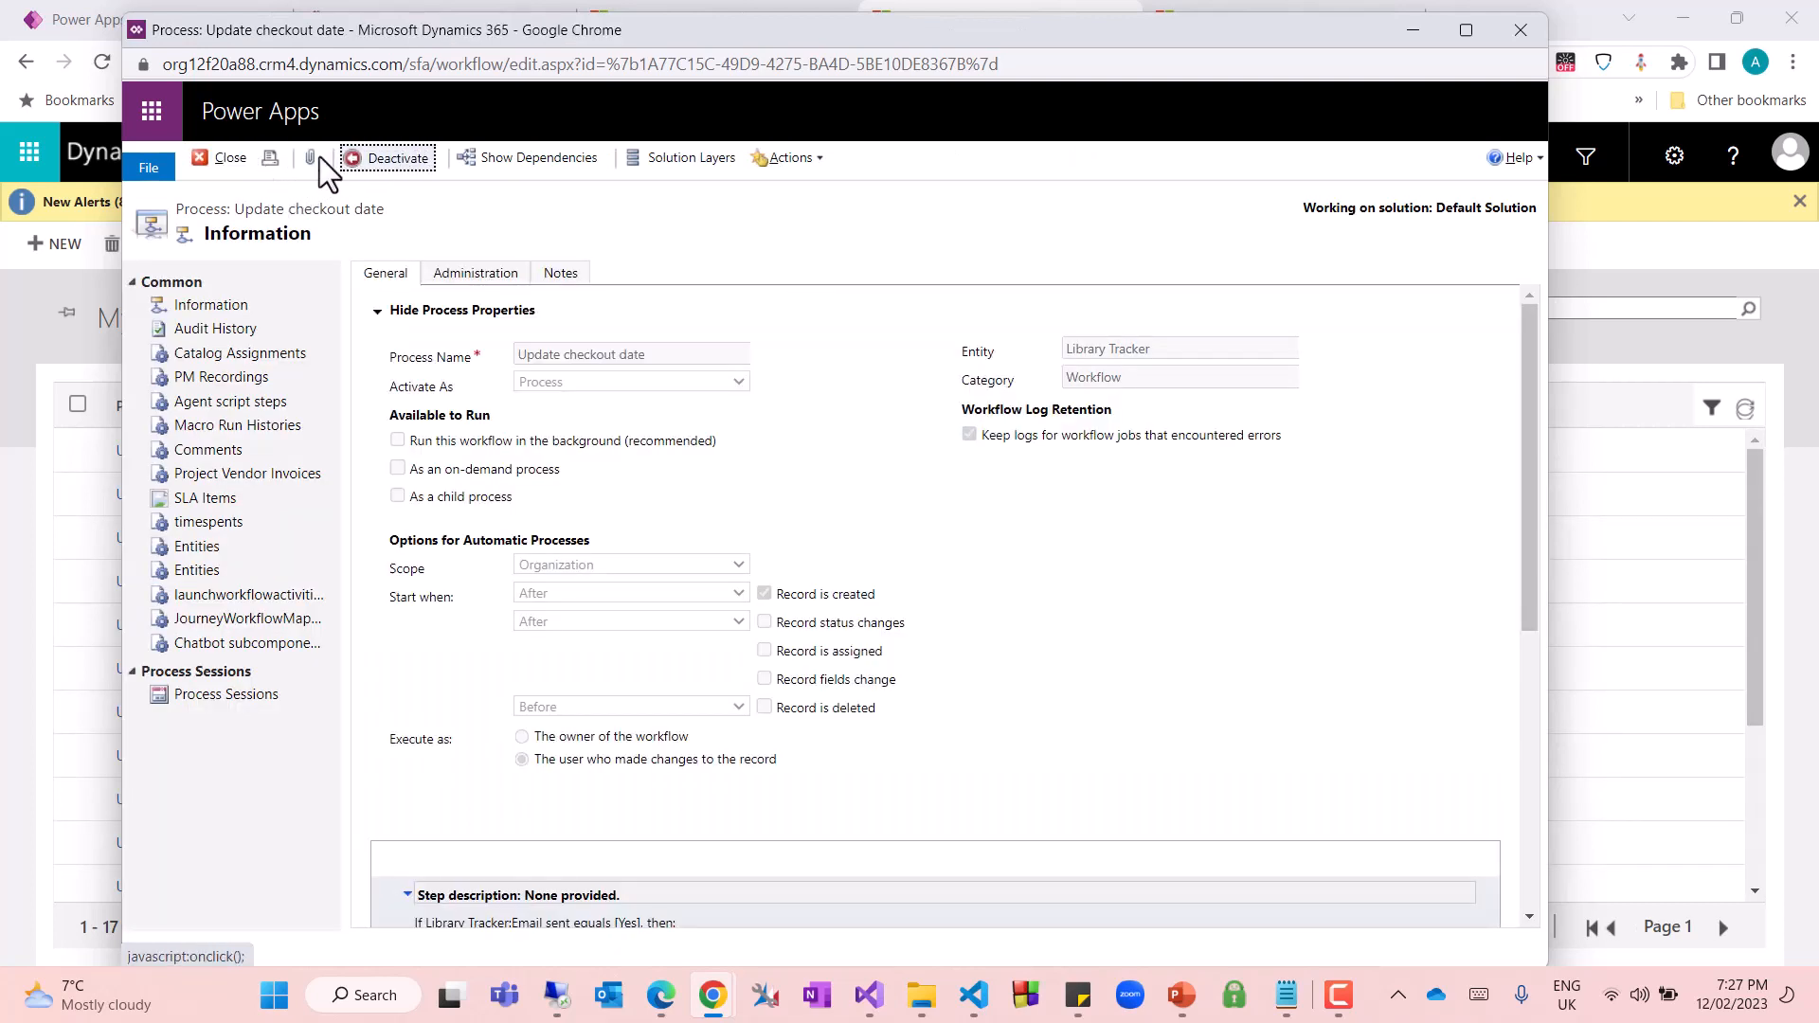
click(233, 158)
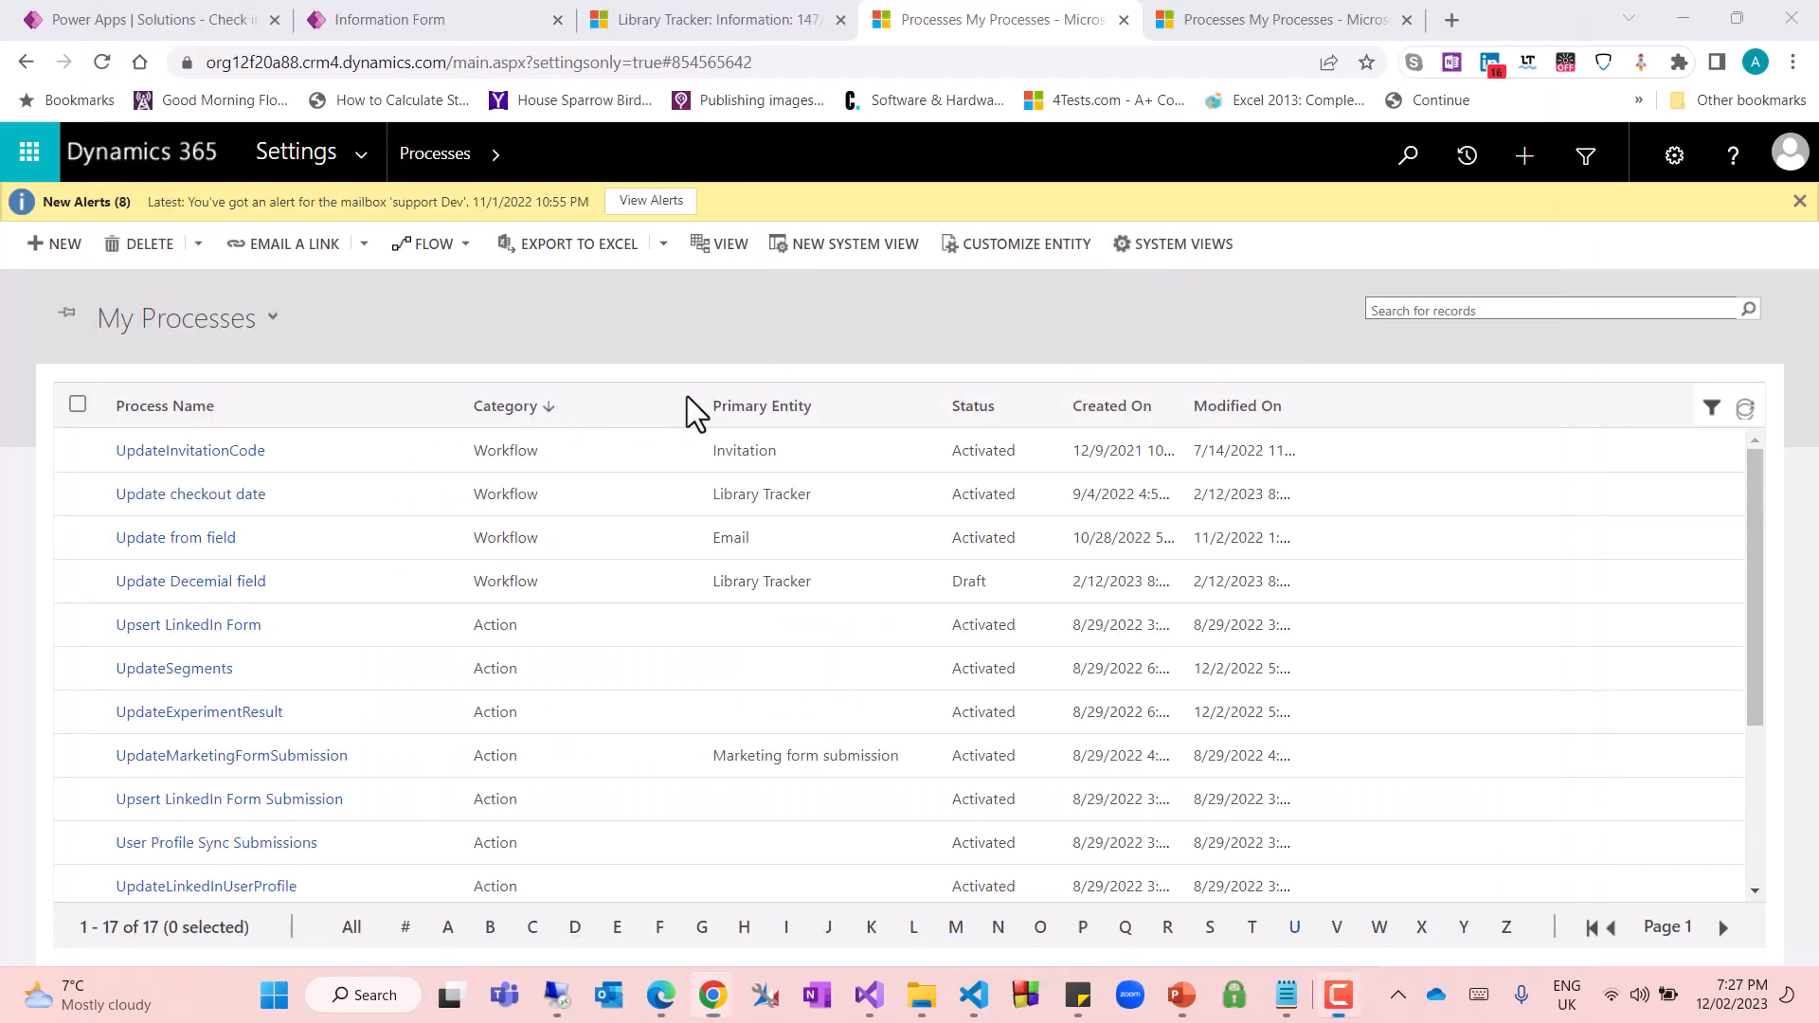
Start creating another process and name it "Checkout count increment"
click(60, 246)
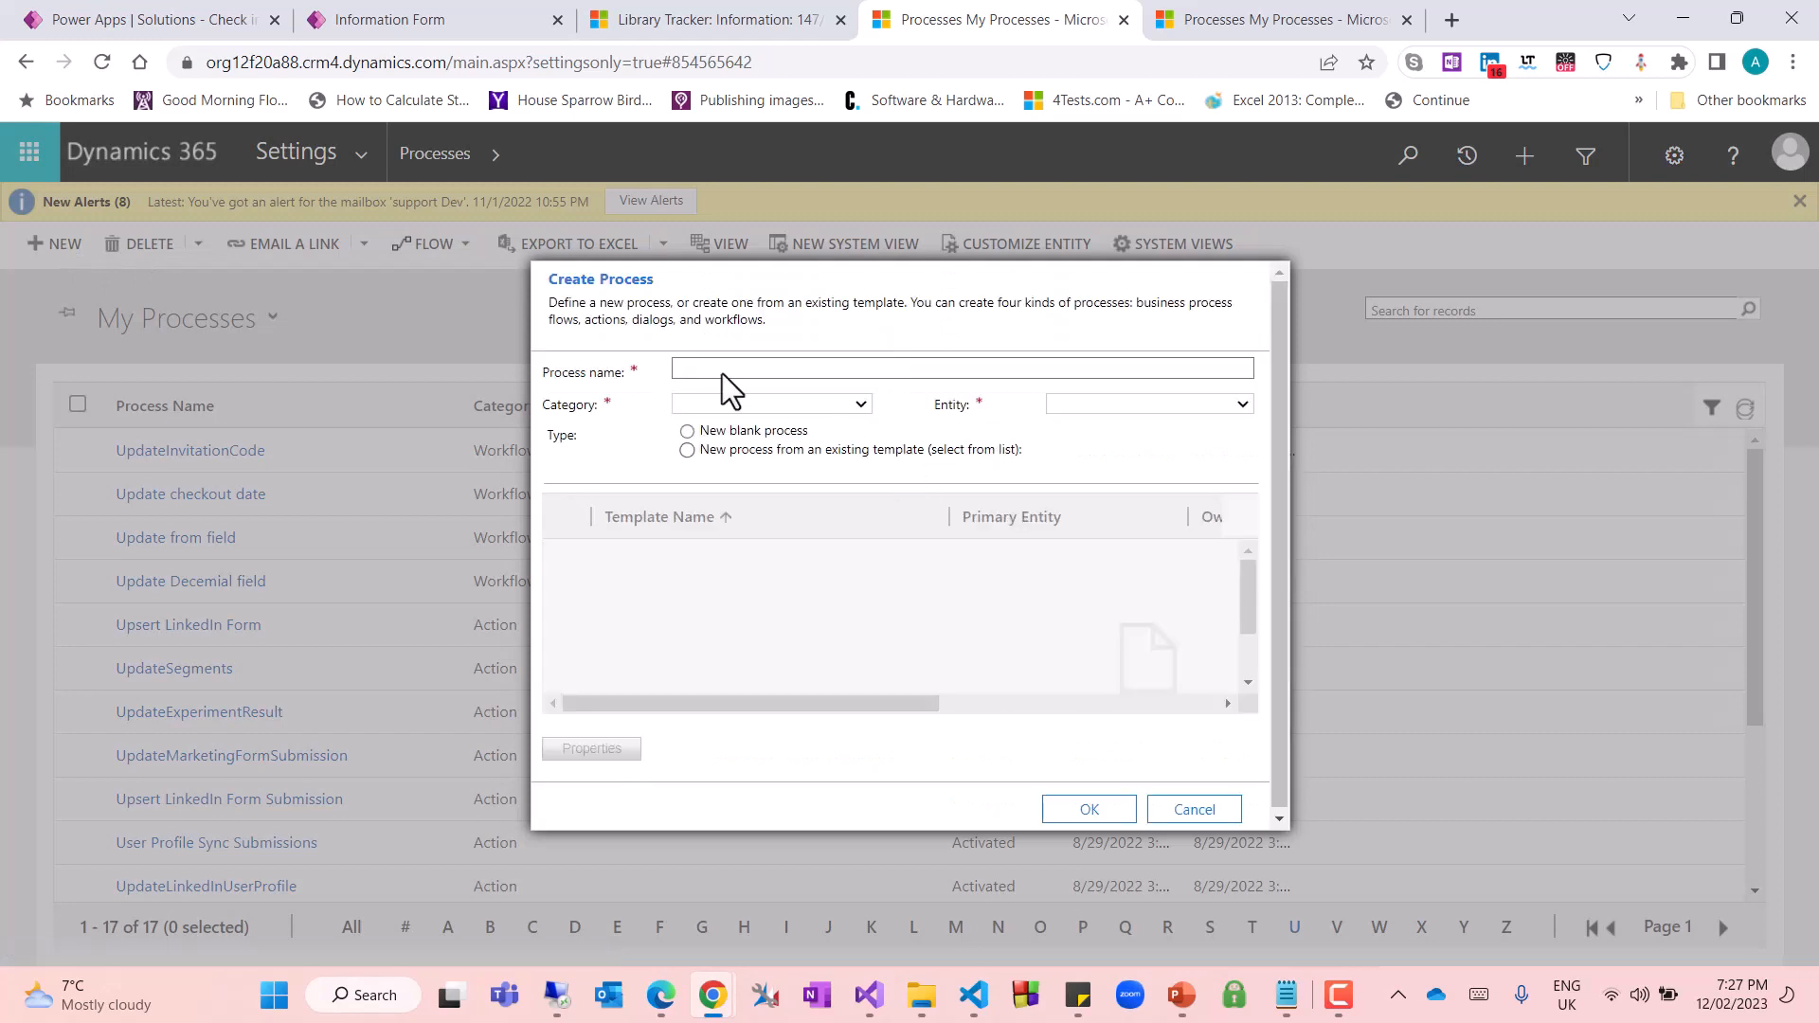
click(757, 370)
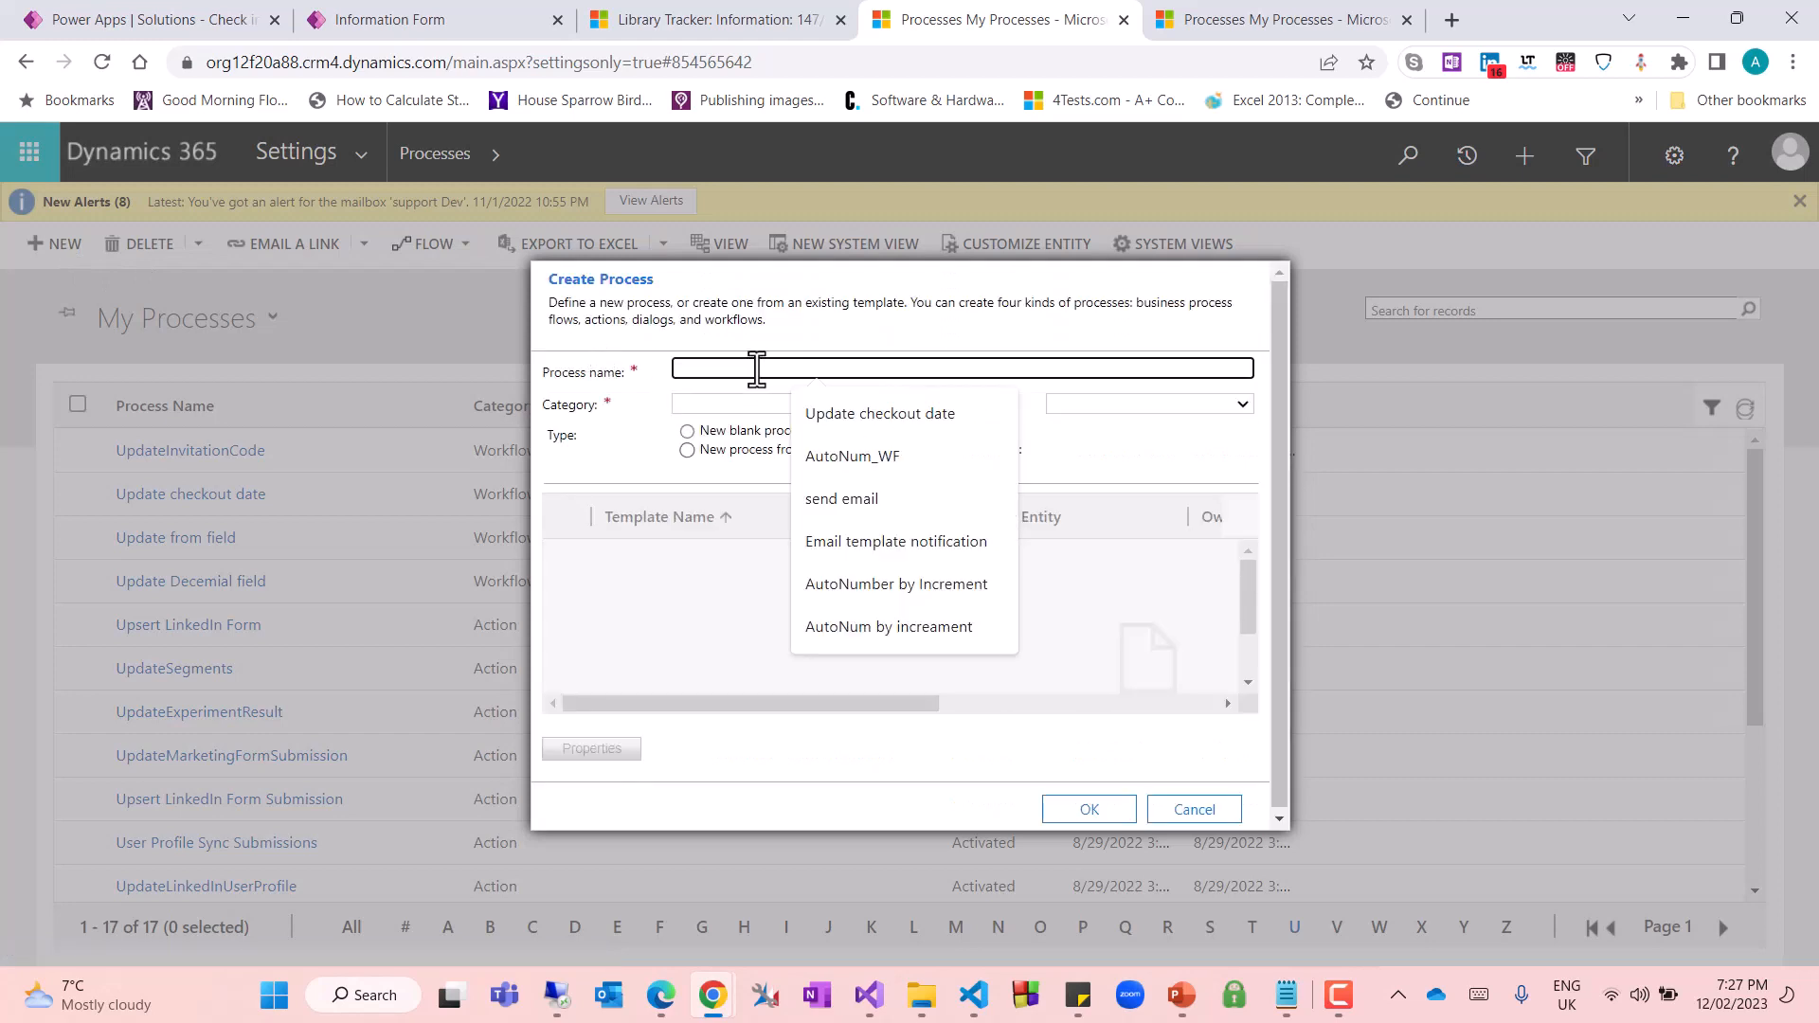
text(Check)
text(out dat)
key(BackSpace)
key(BackSpace)
key(BackSpace)
text(count)
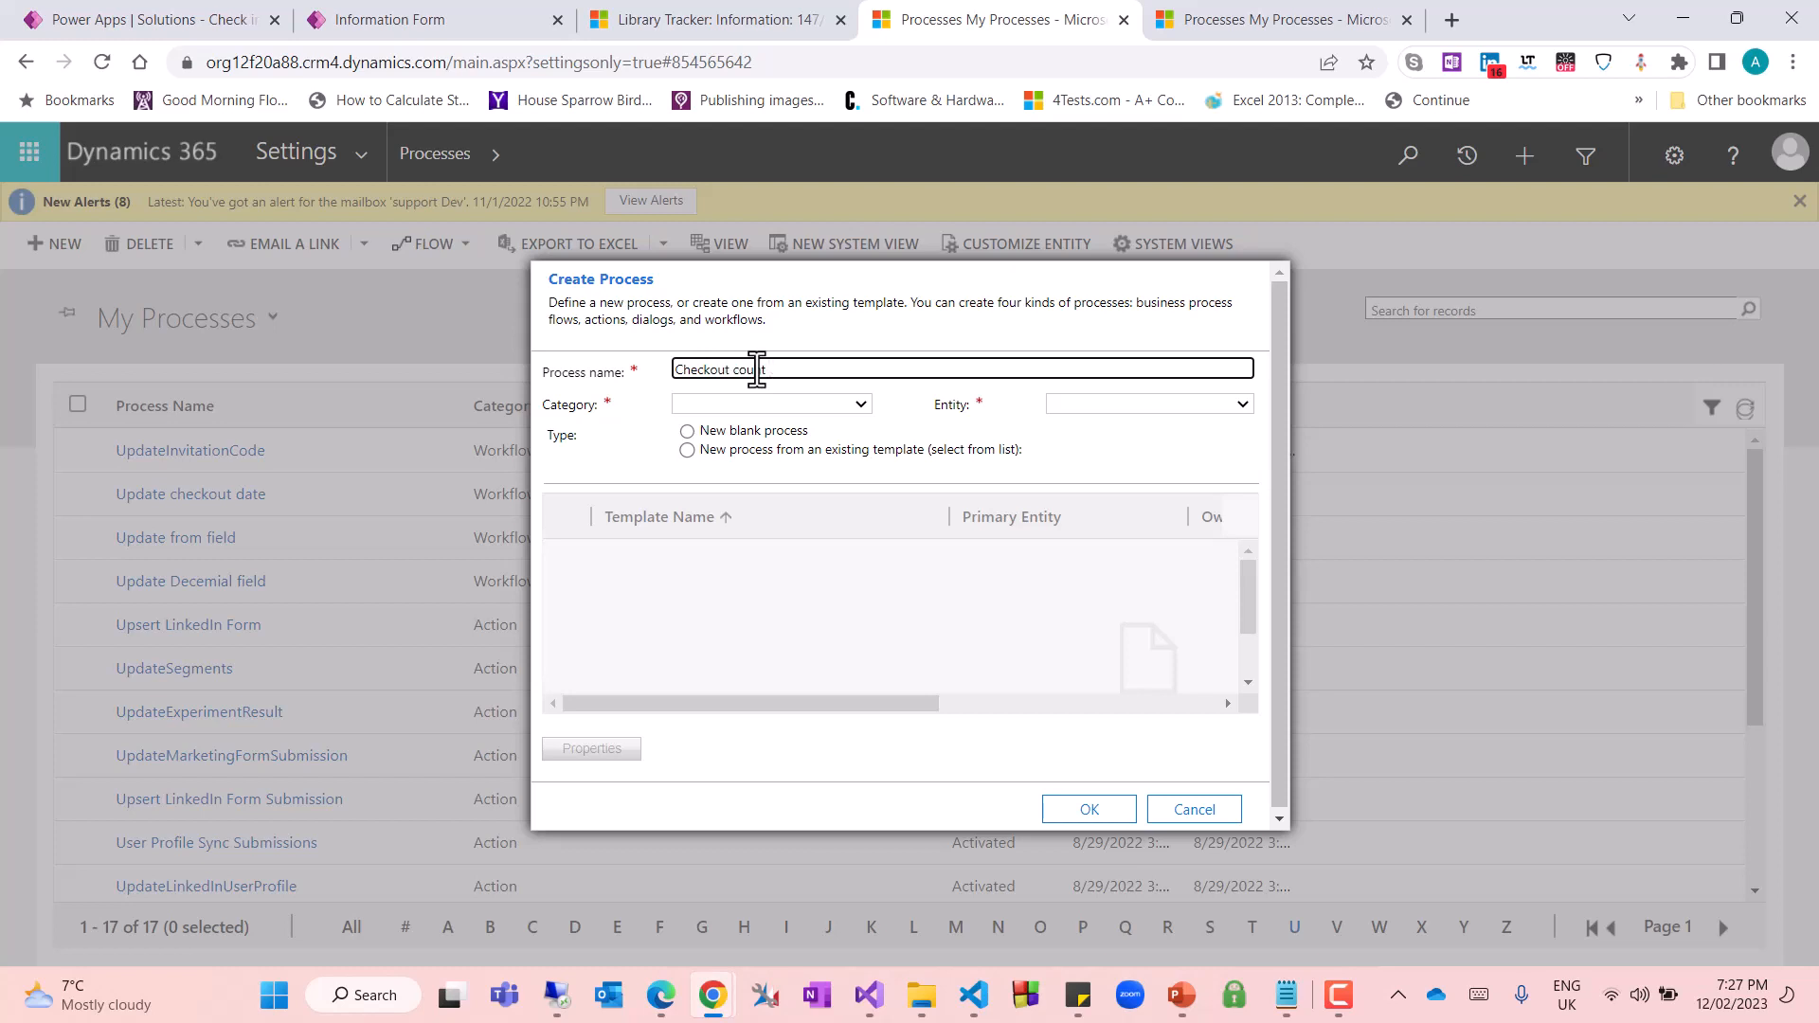
text( Unb)
key(BackSpace)
text(crement)
key(Tab)
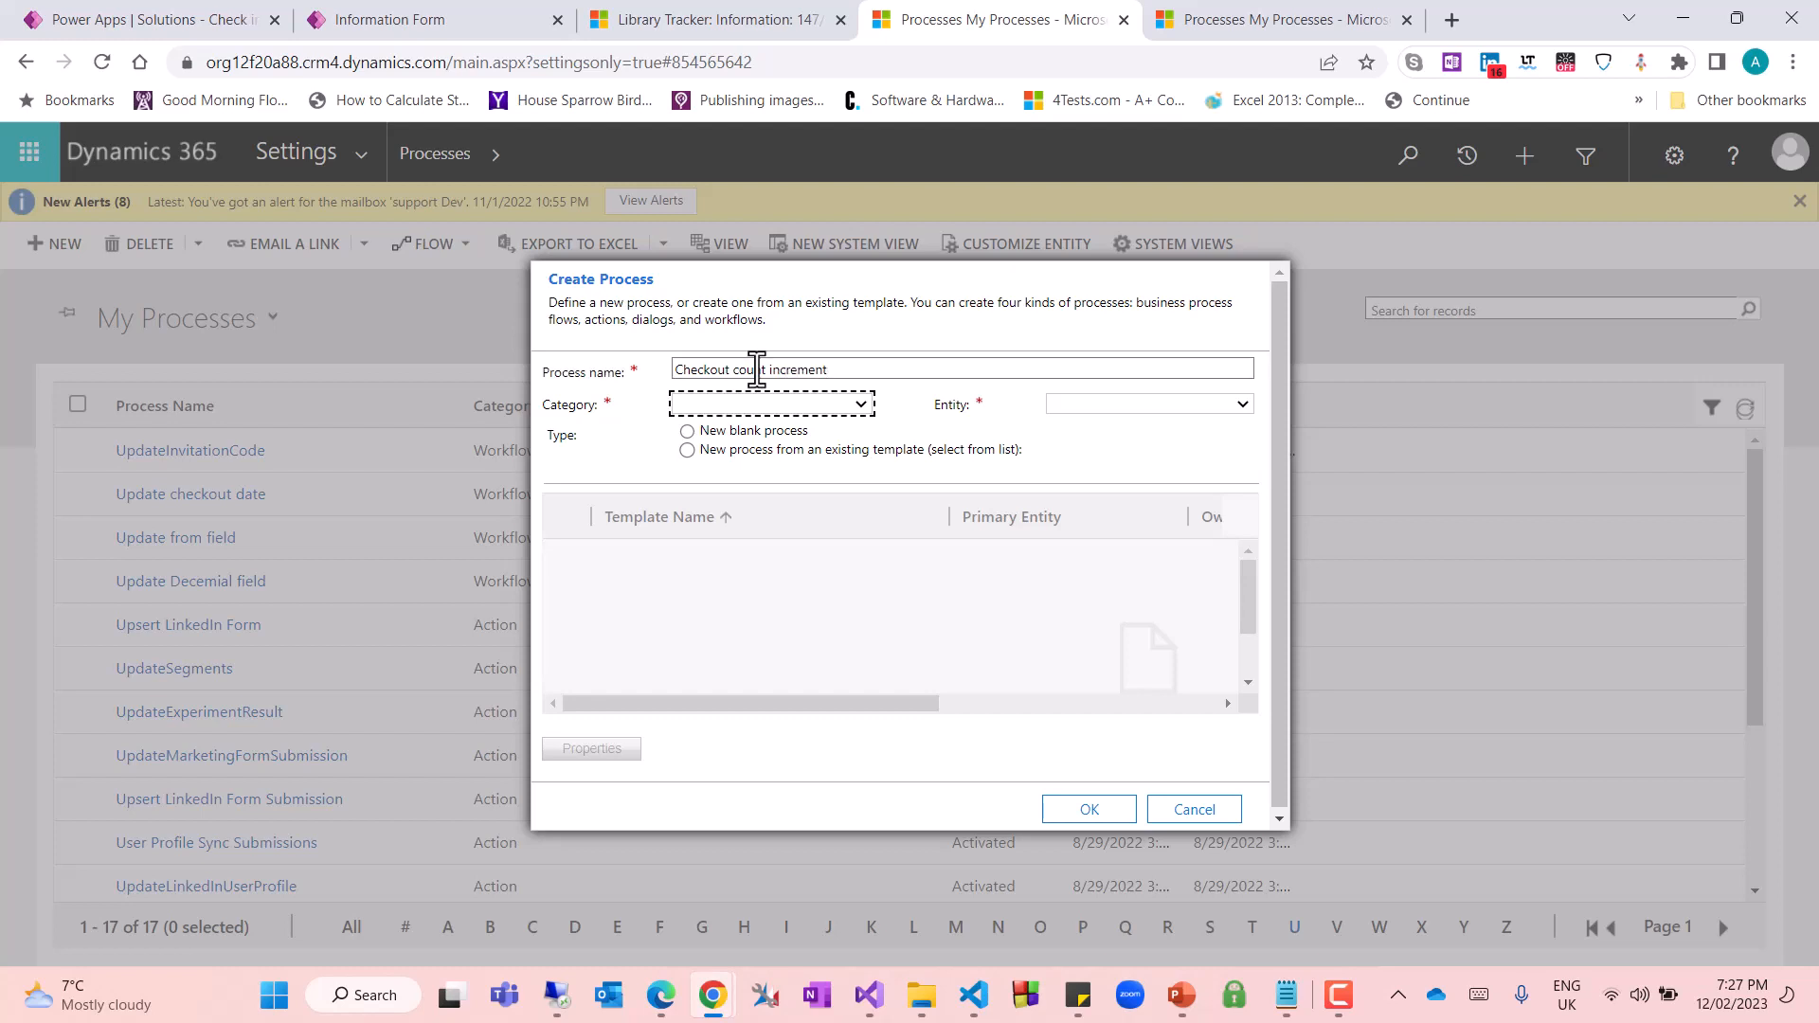
Choose the Workflow category and Library Tracker entity for Checkout count increment, turn off background running, and create the process
click(798, 402)
click(707, 494)
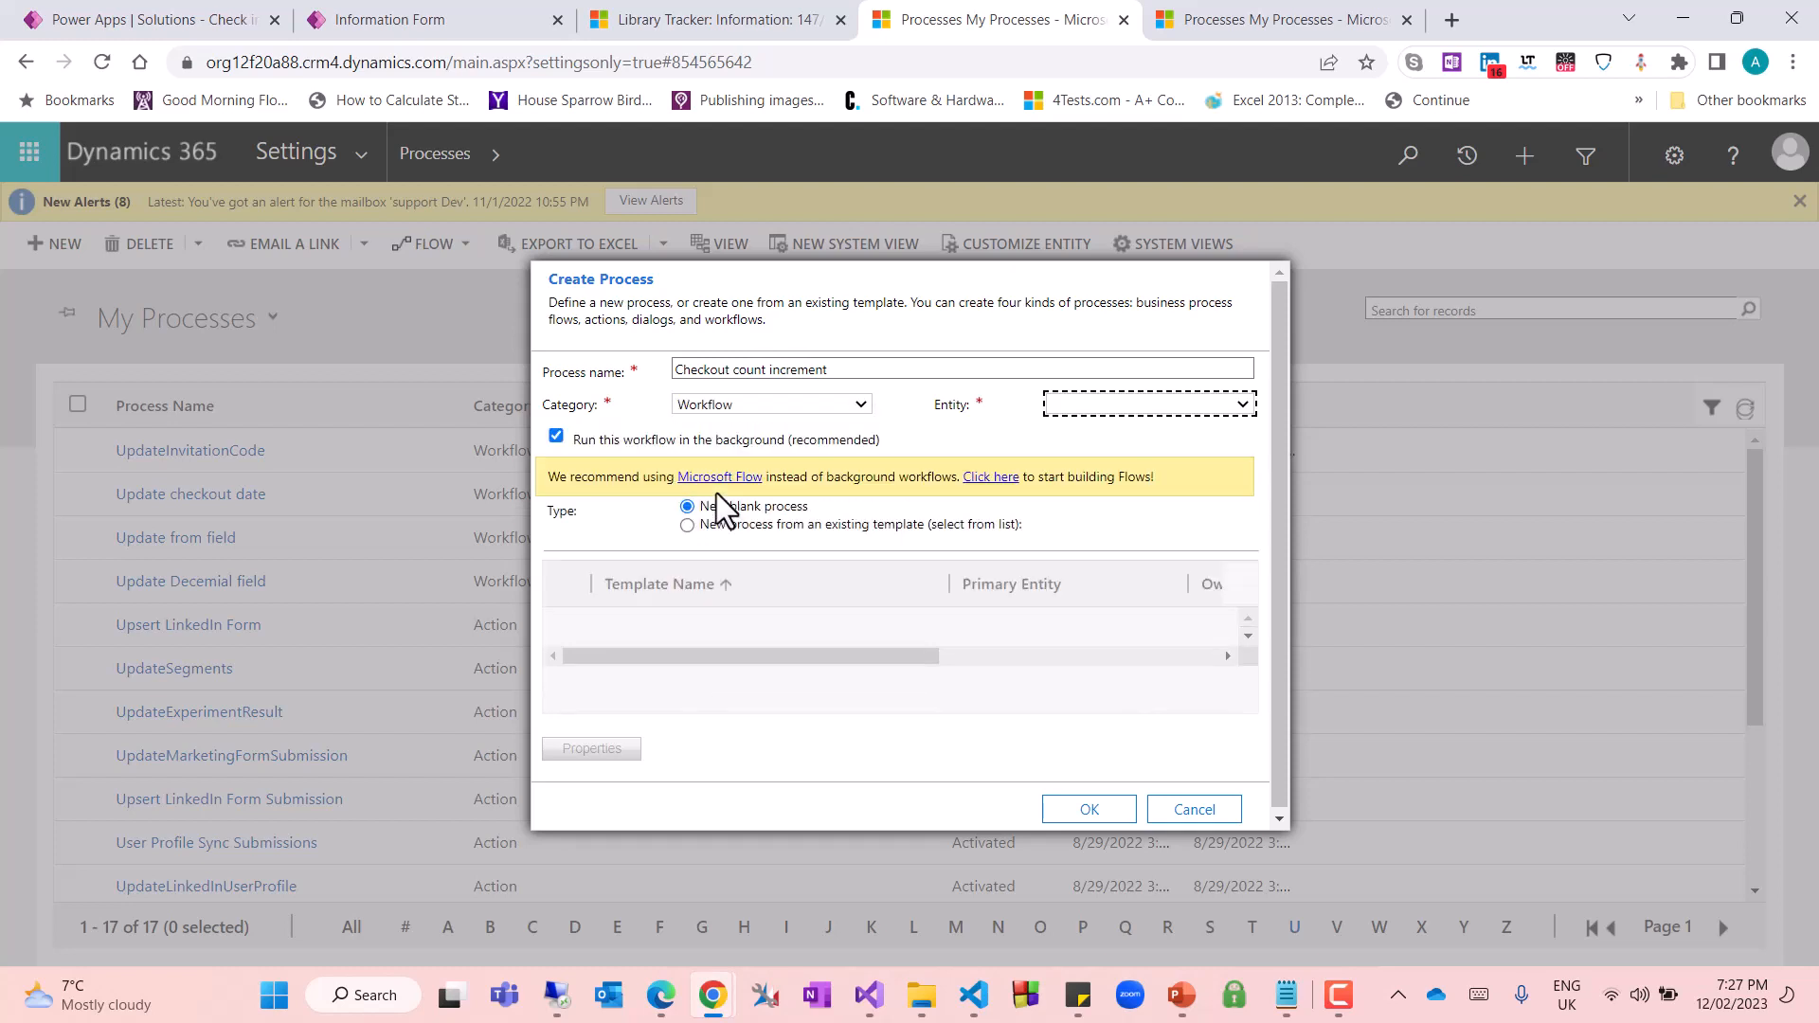
key(l)
key(Tab)
click(555, 436)
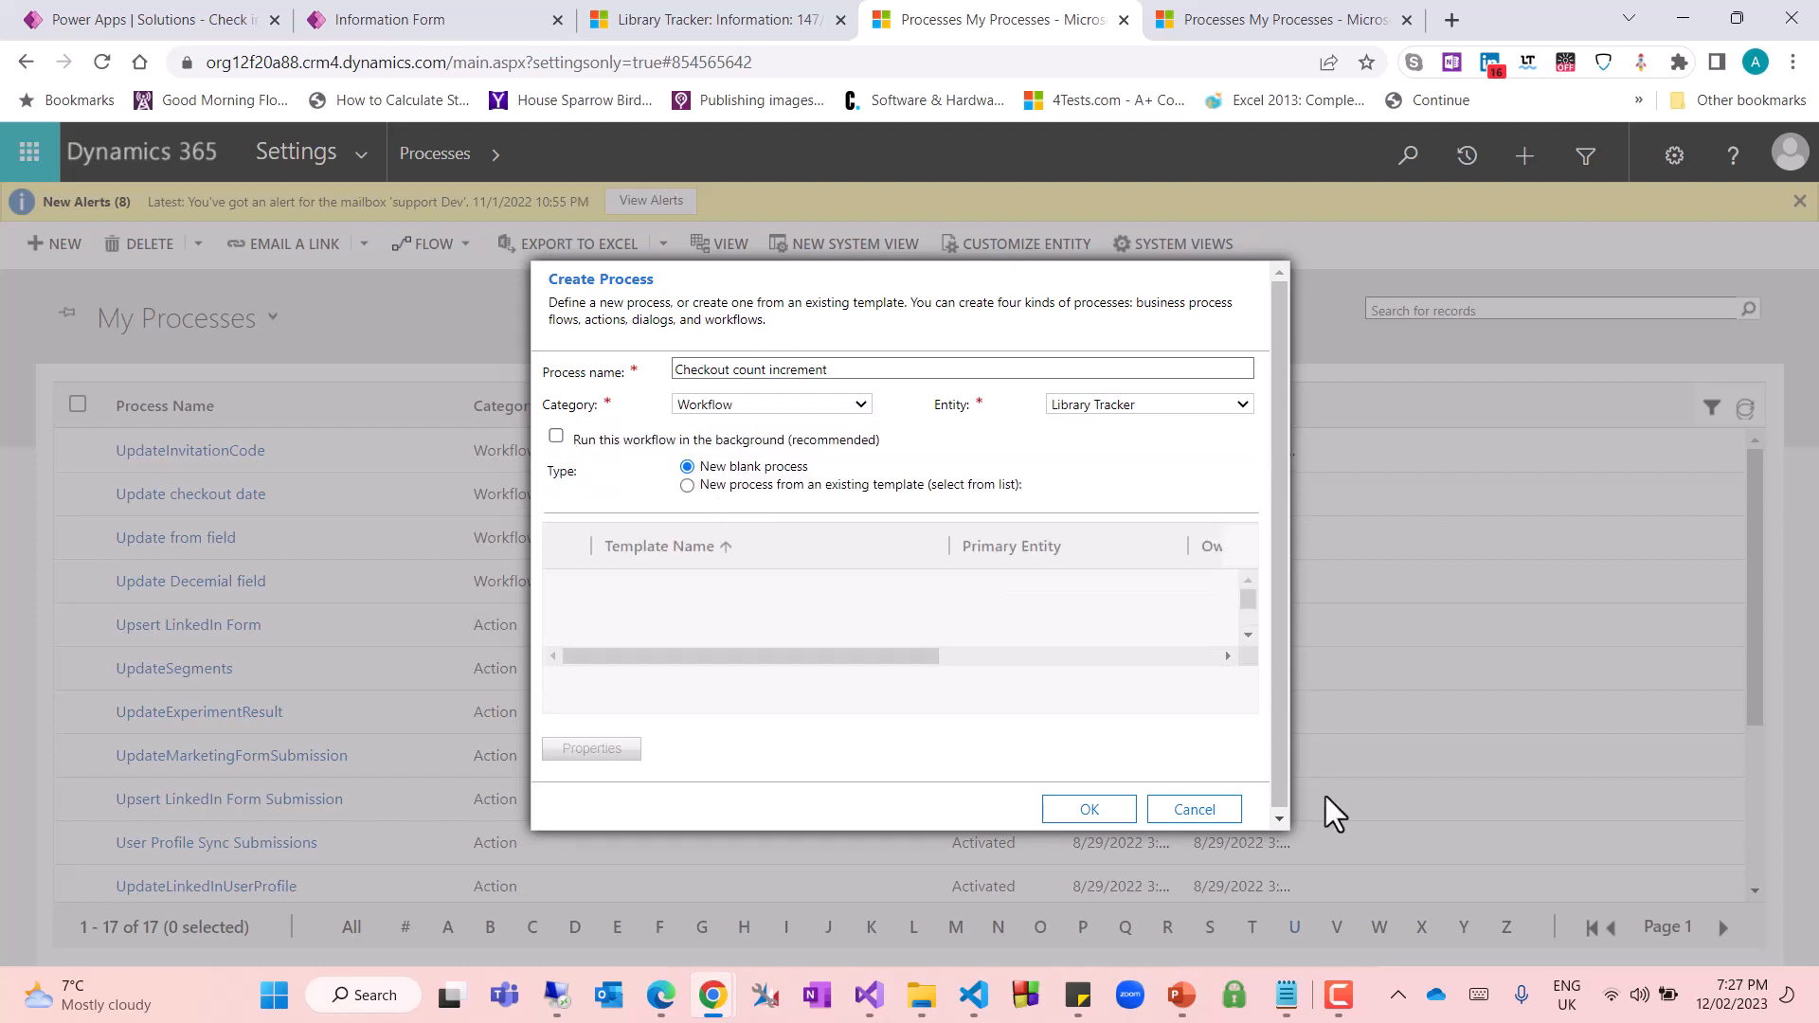
click(1090, 809)
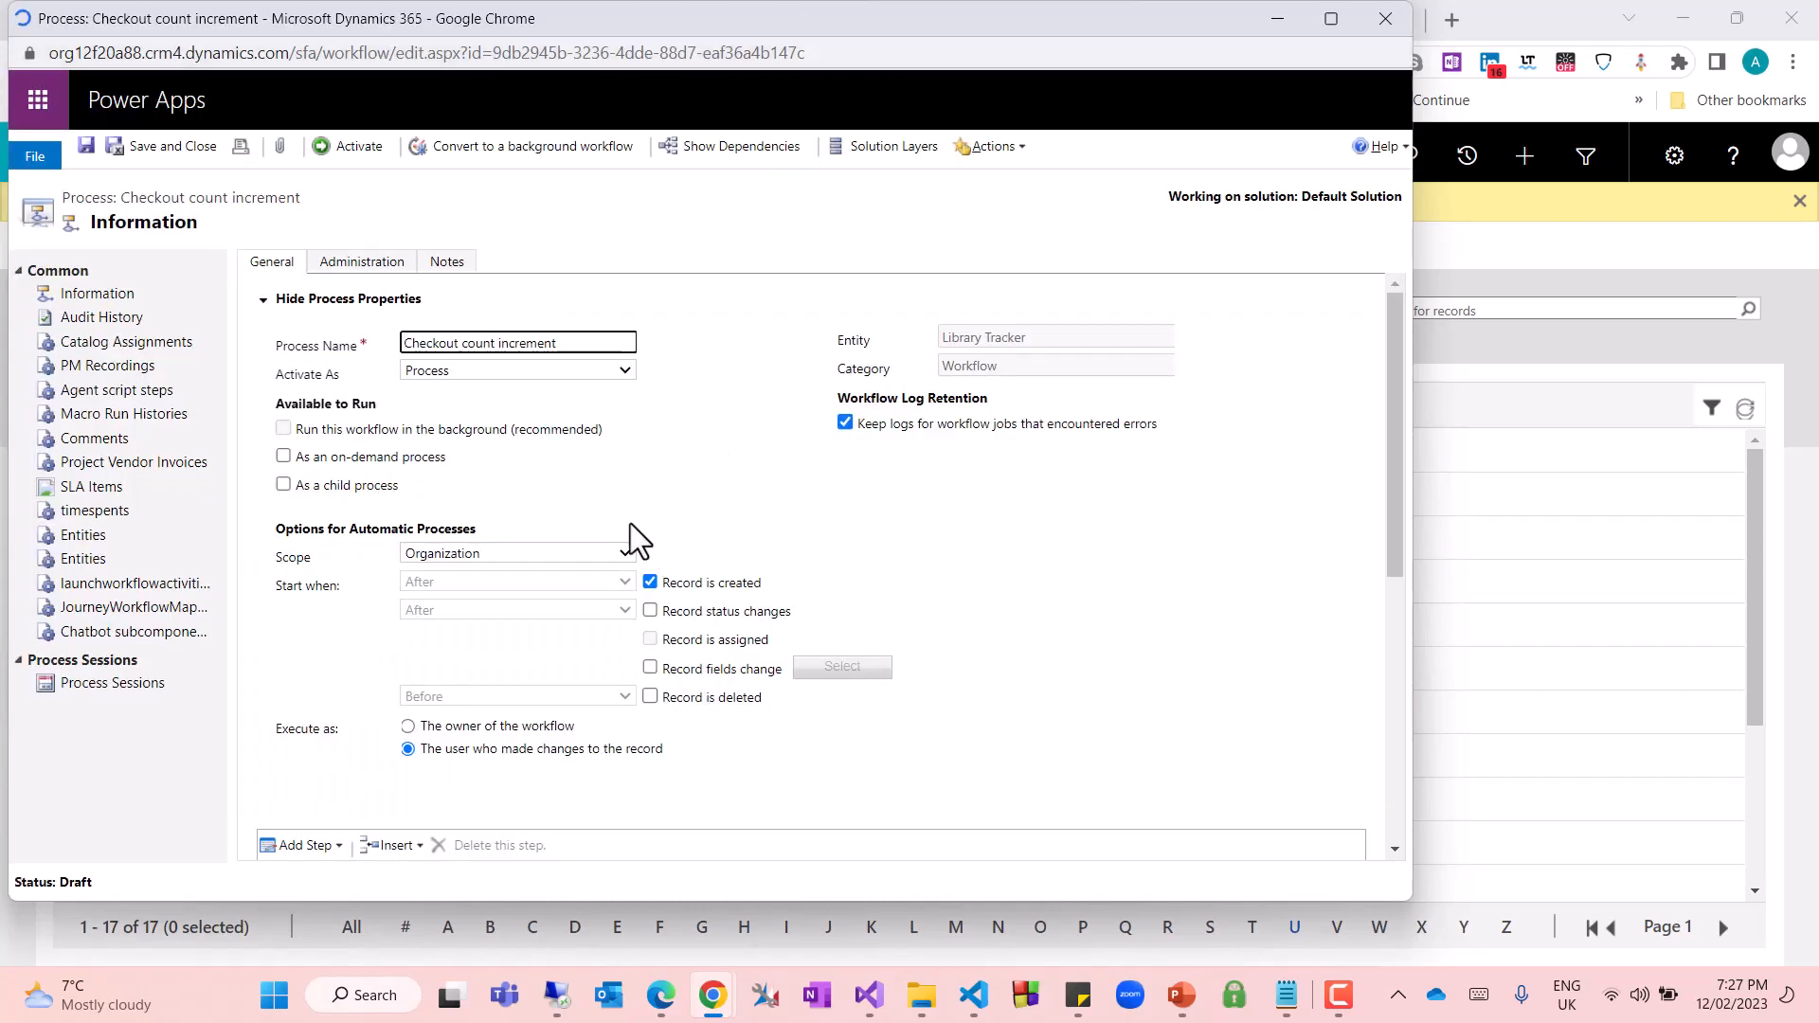
Make the Checkout count increment process also start when record fields change, and open the selection of monitored fields
scroll(493, 554, down, 3)
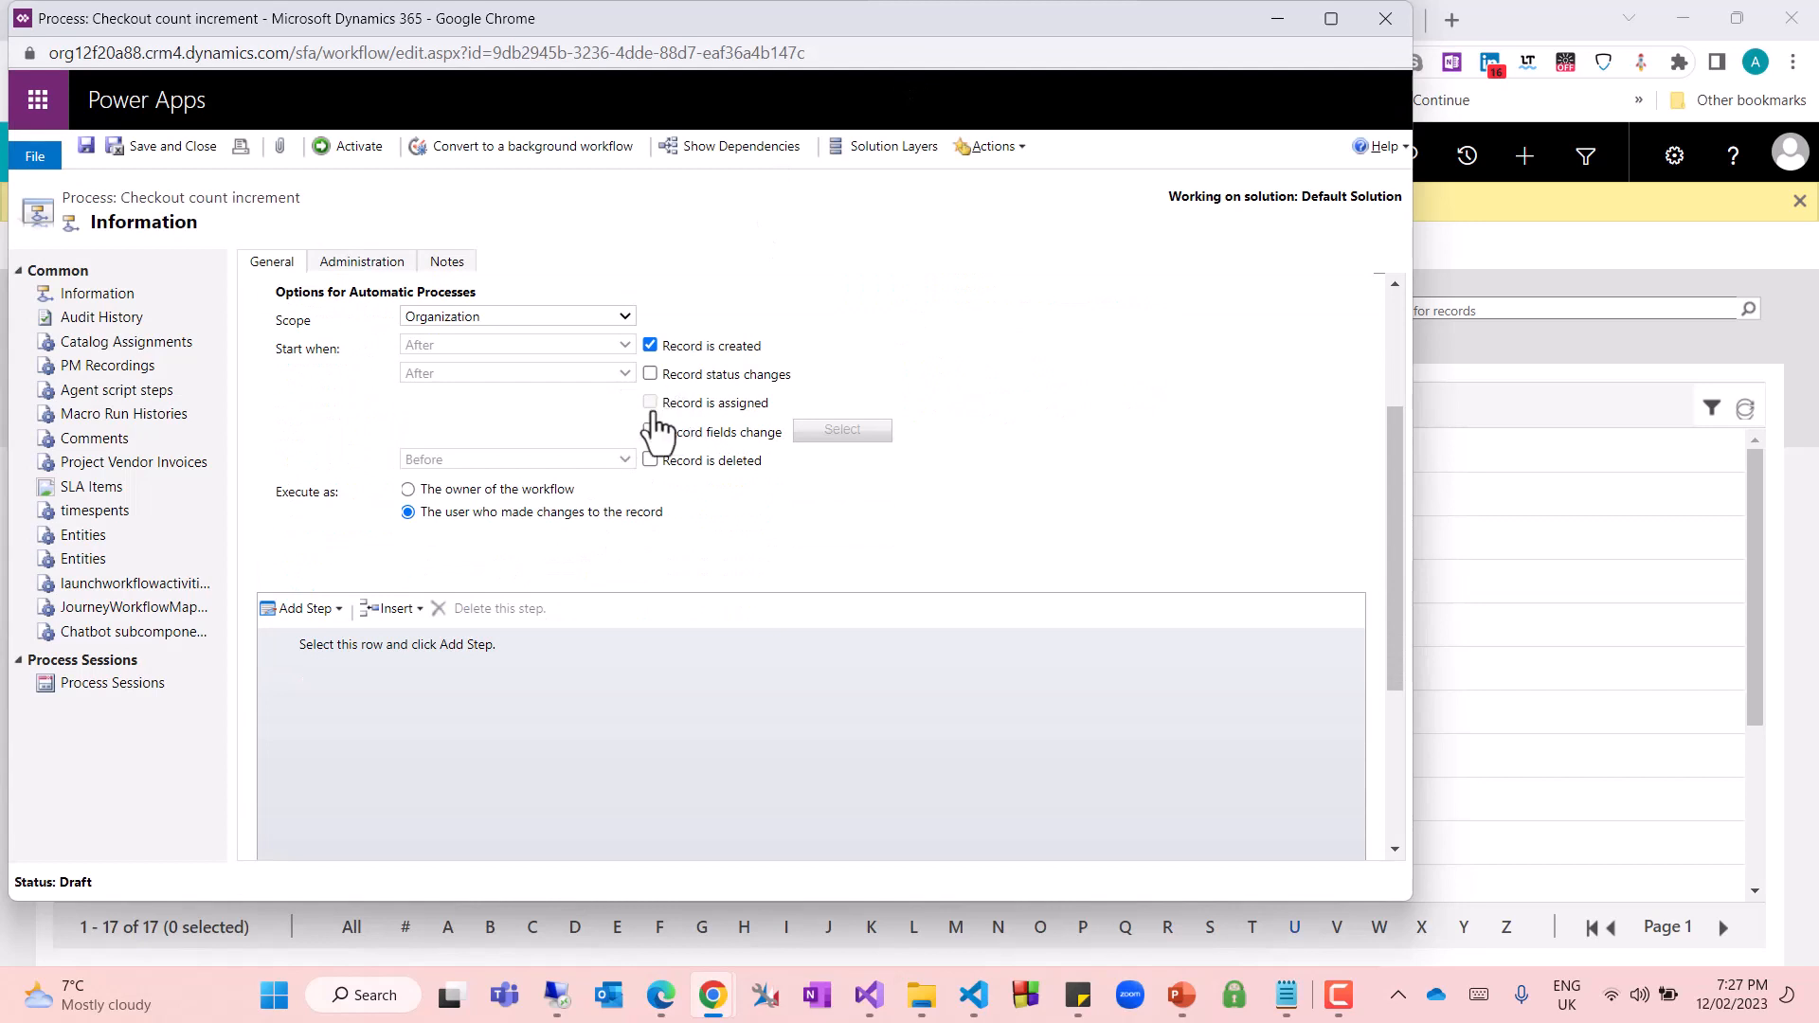
click(649, 432)
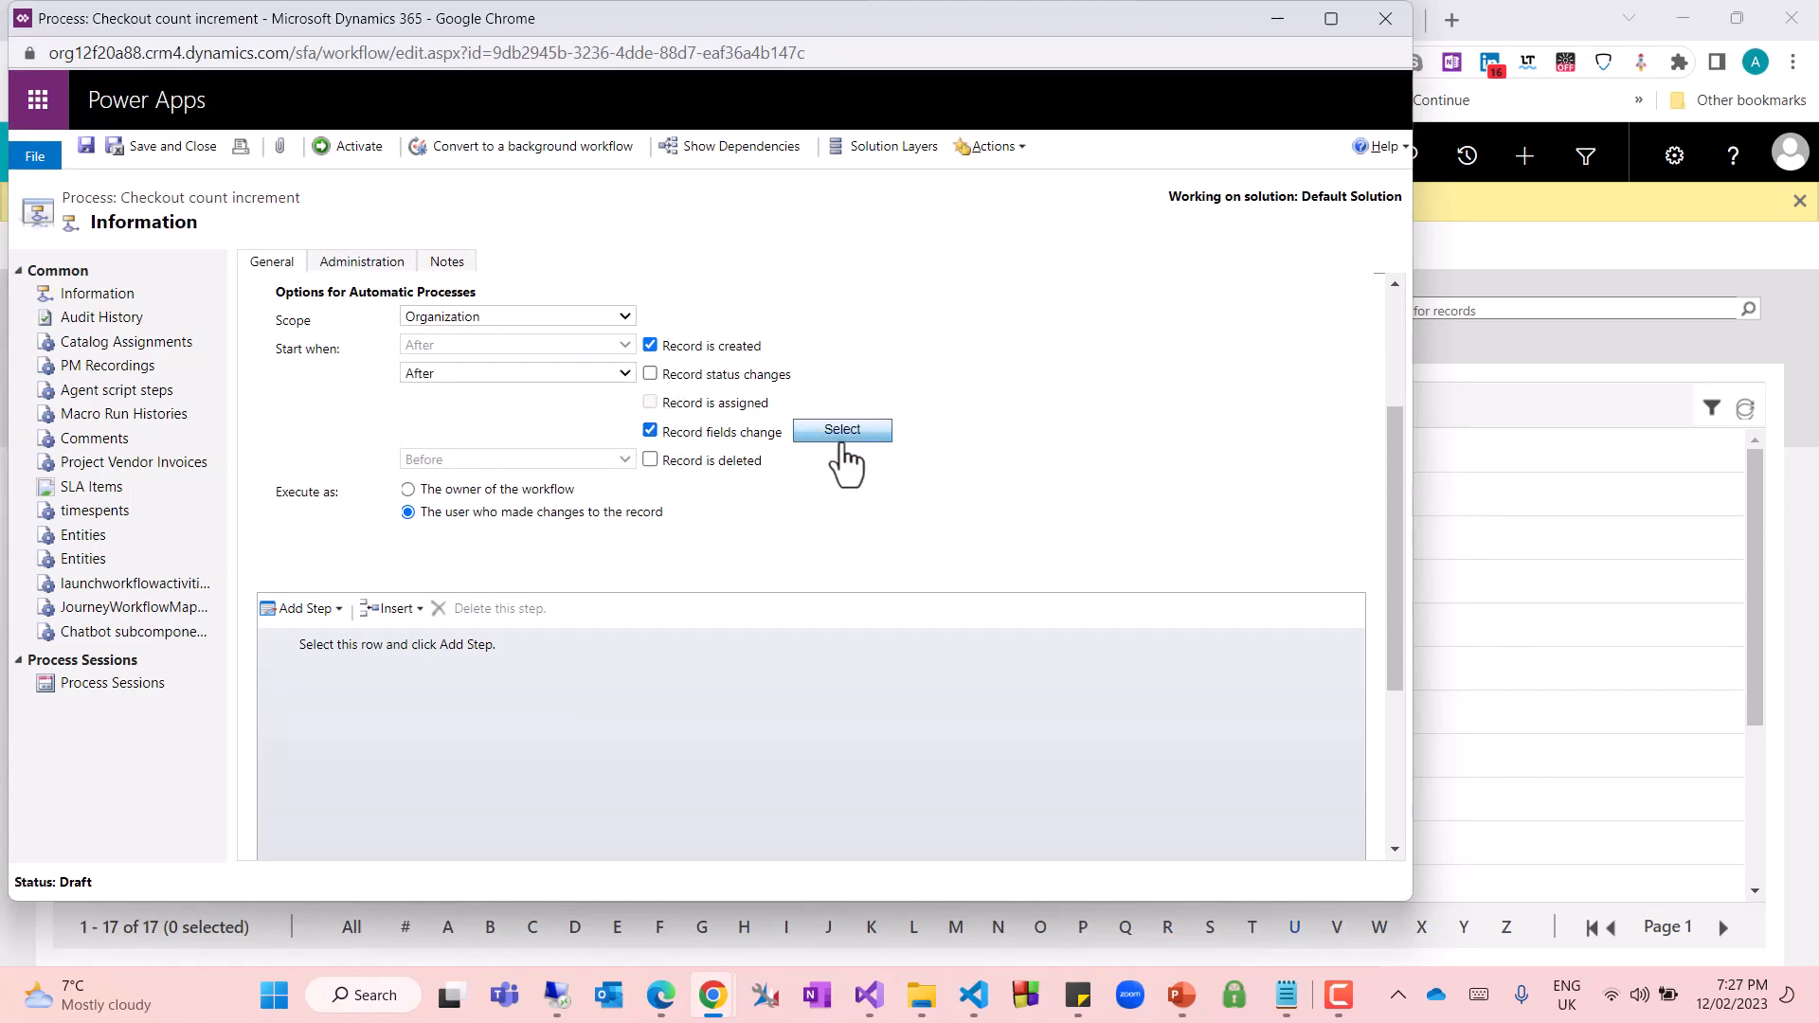
click(842, 432)
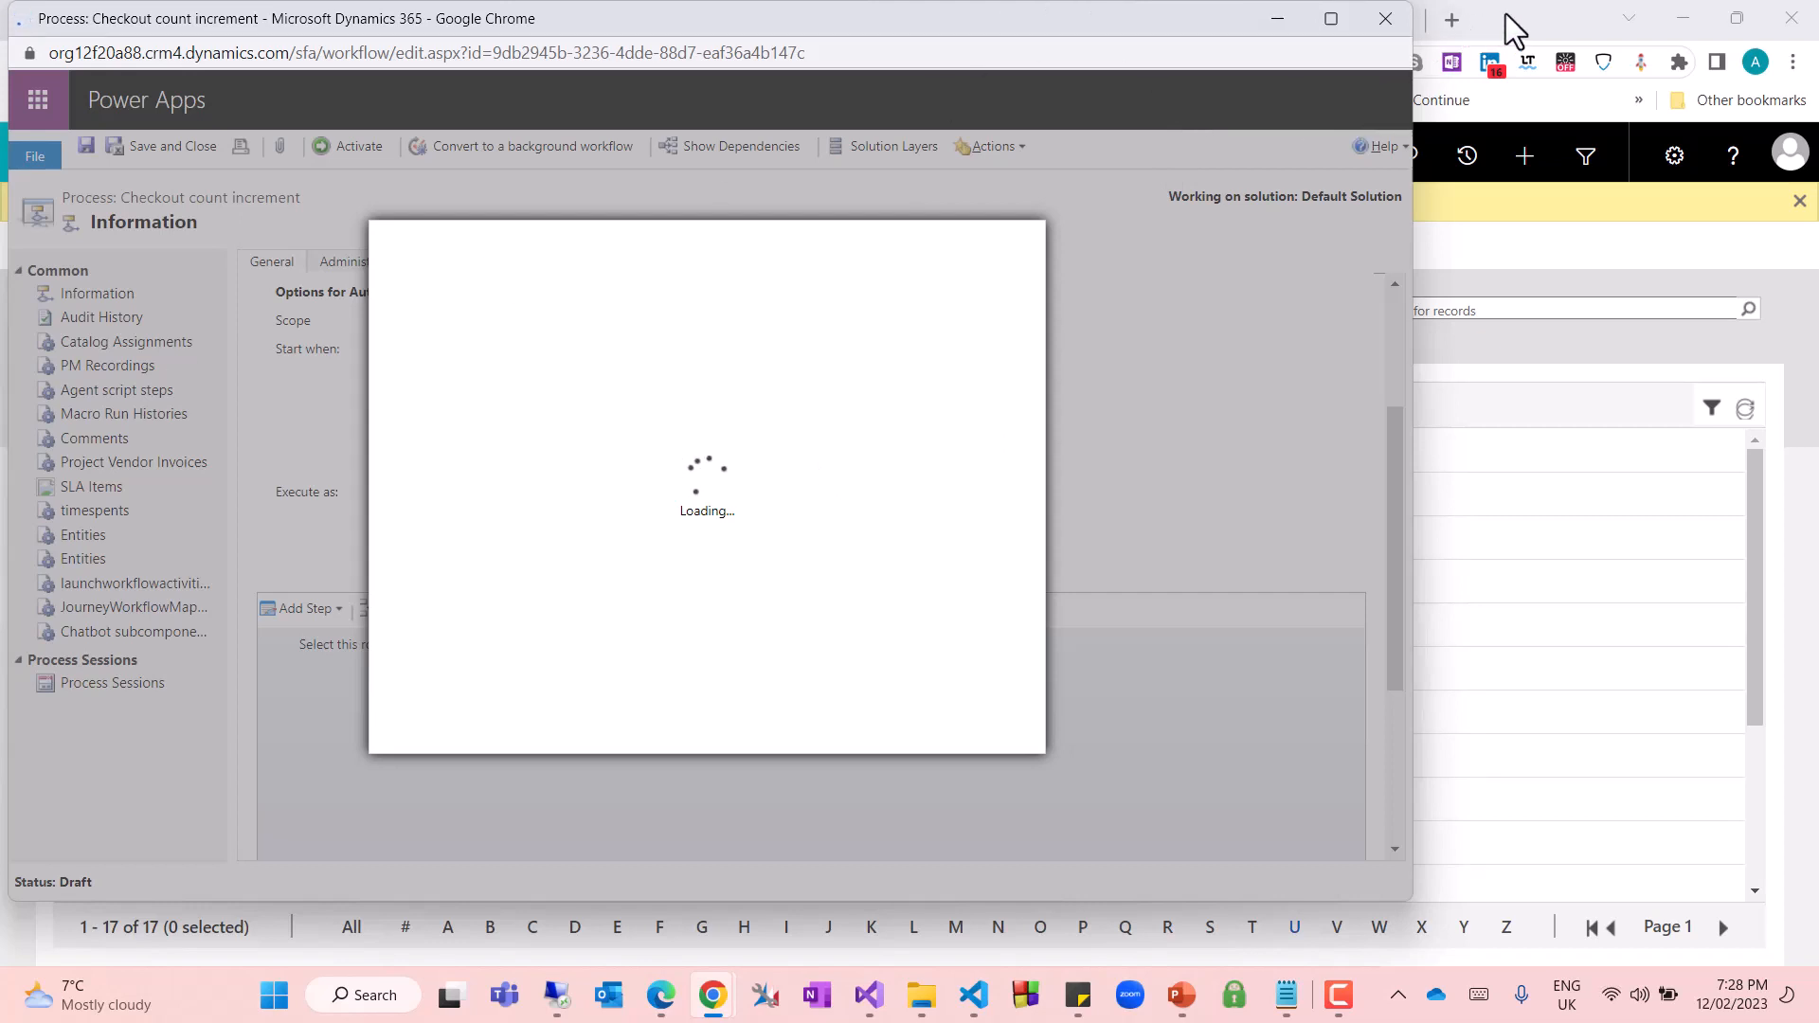
Check the check-out fields on the open Library Tracker record and return to the process's field selection
drag(1149, 28, 1209, 72)
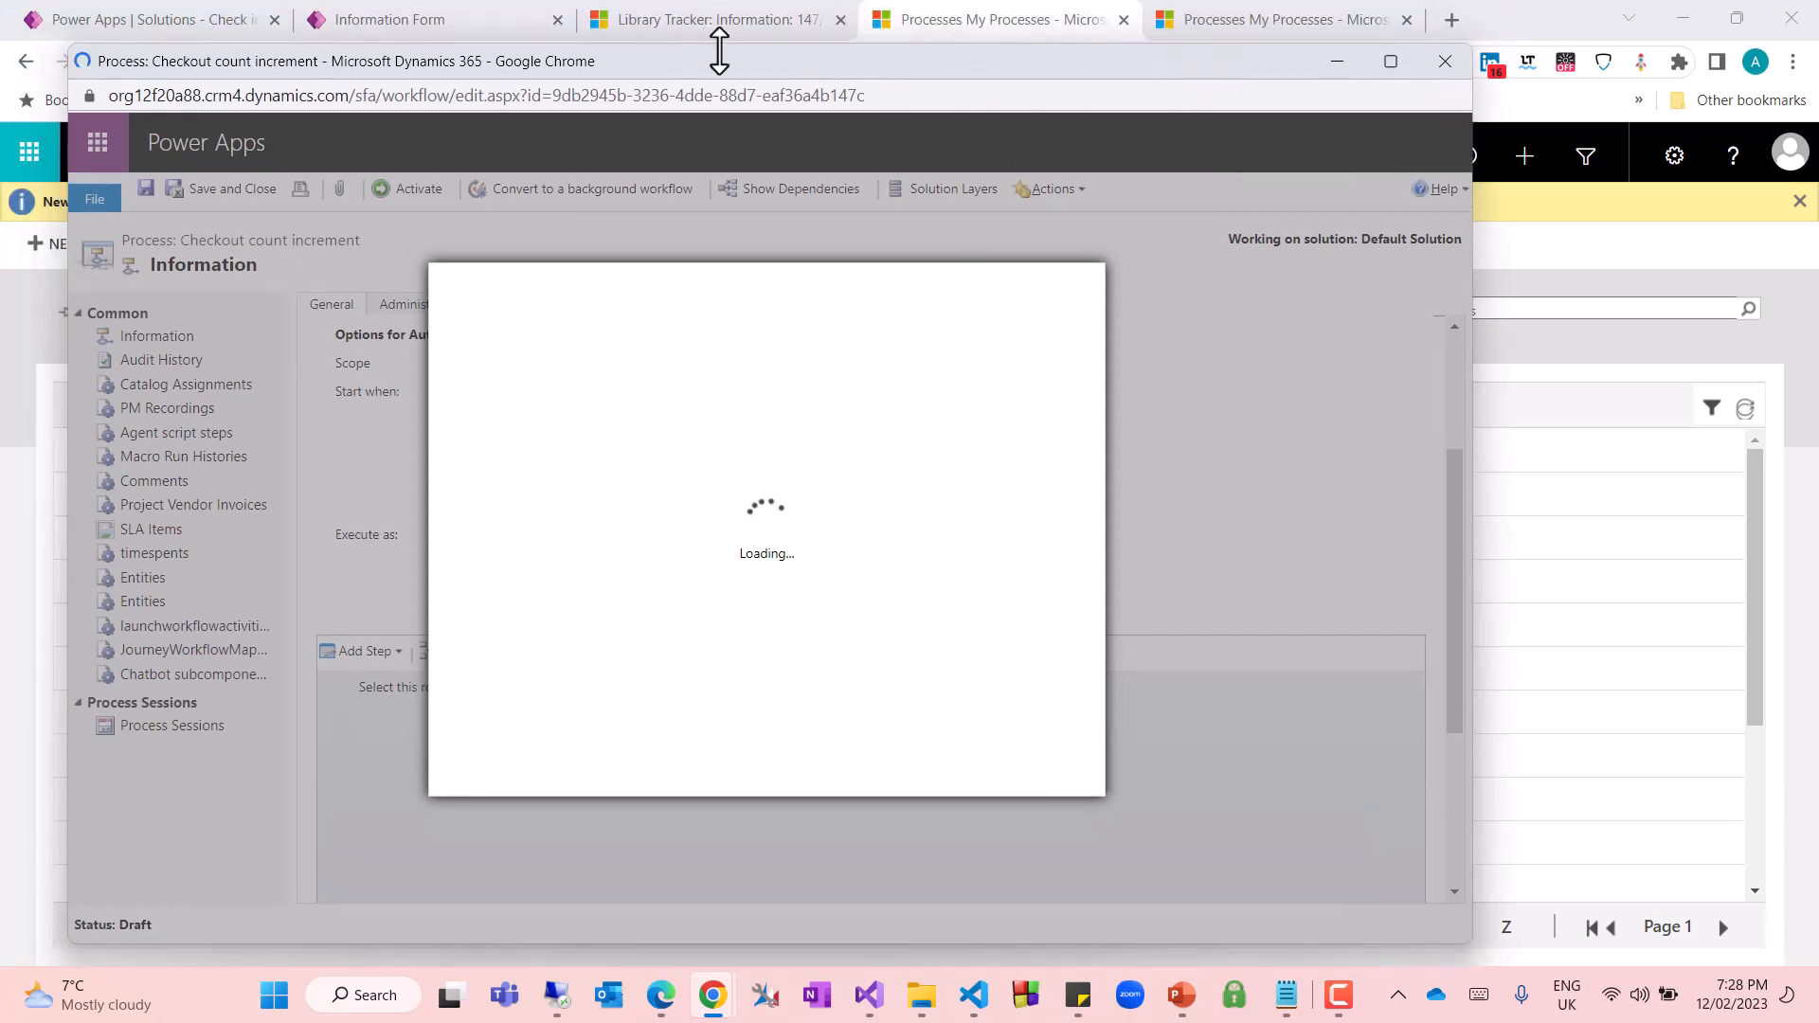
click(976, 21)
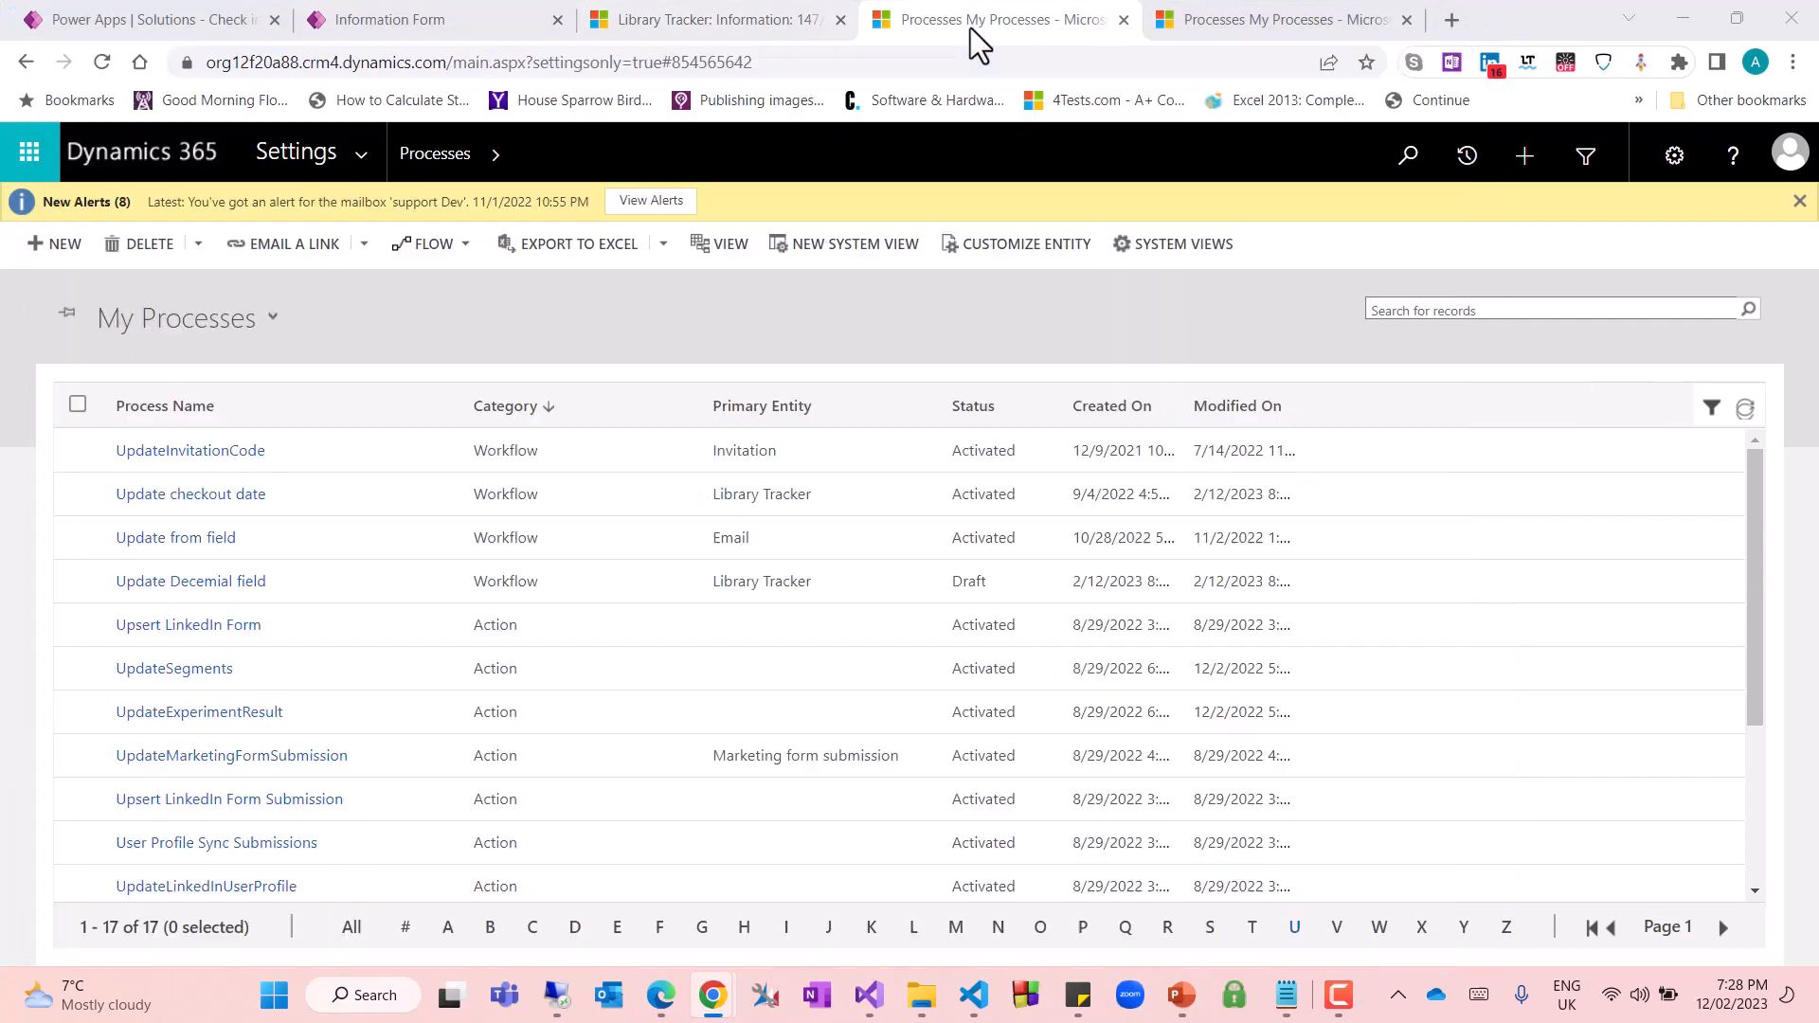
click(720, 21)
scroll(574, 568, down, 4)
scroll(577, 638, up, 2)
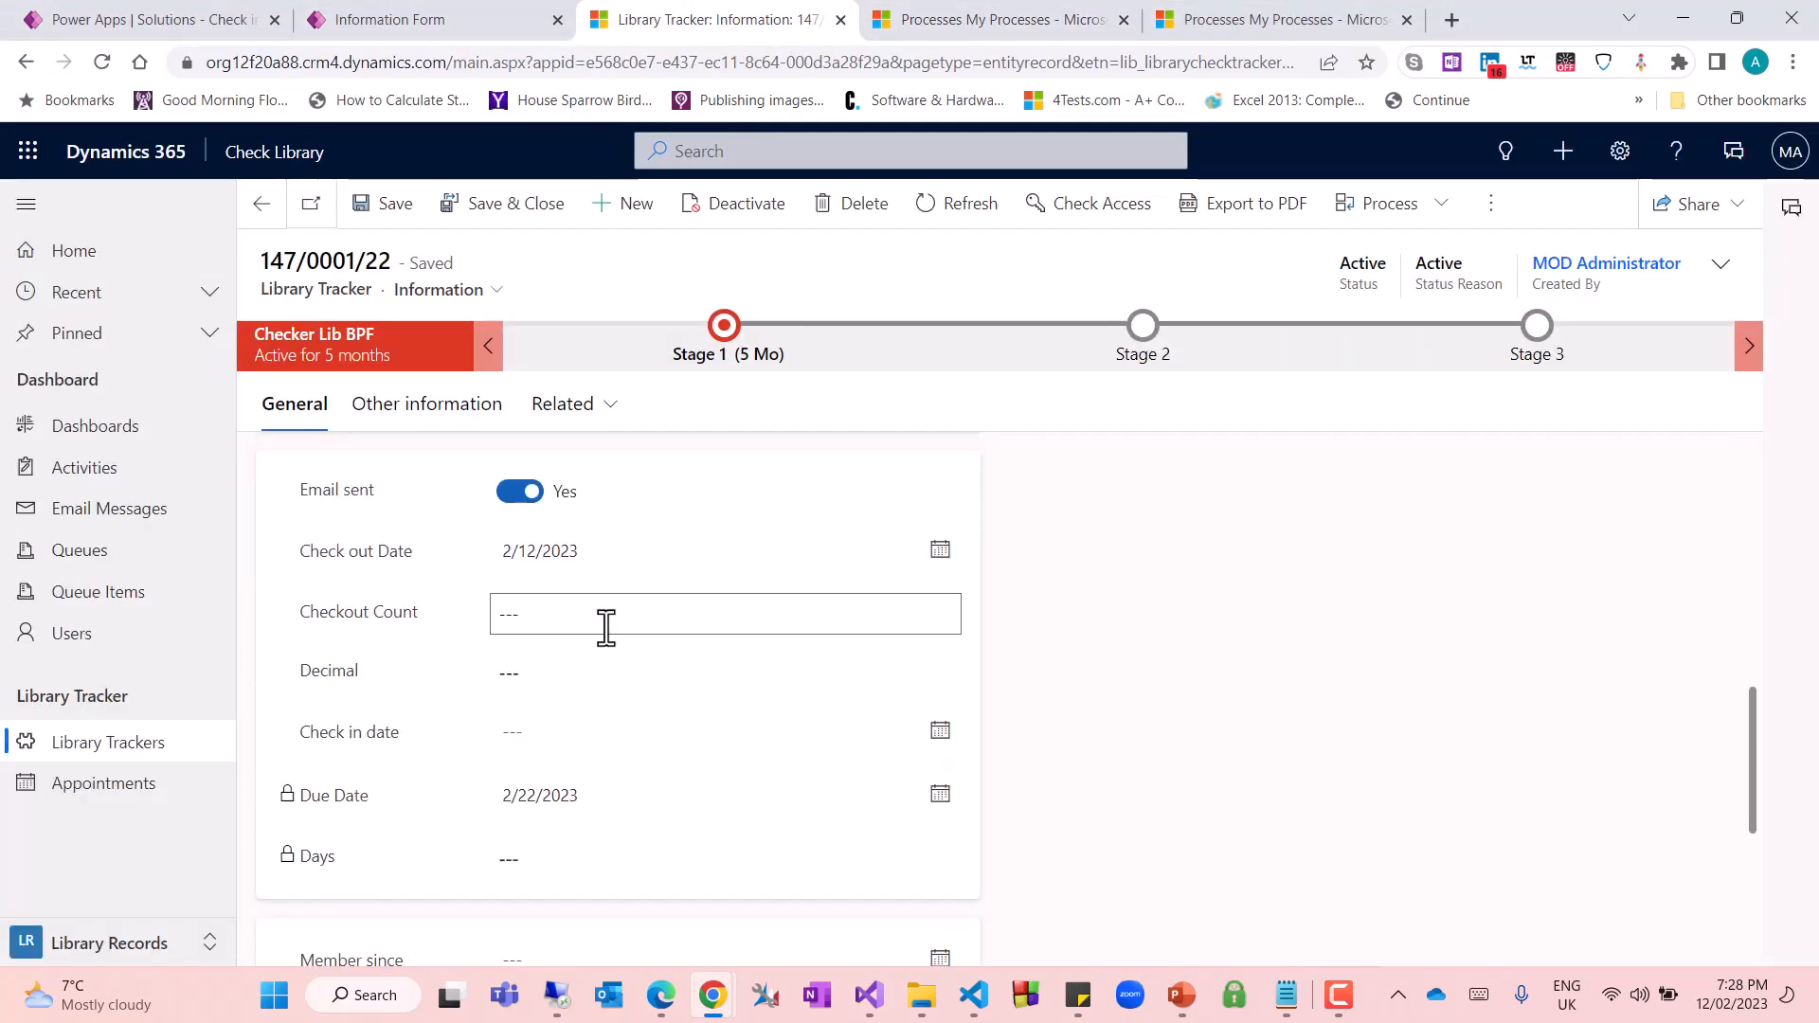
drag(391, 554, 415, 553)
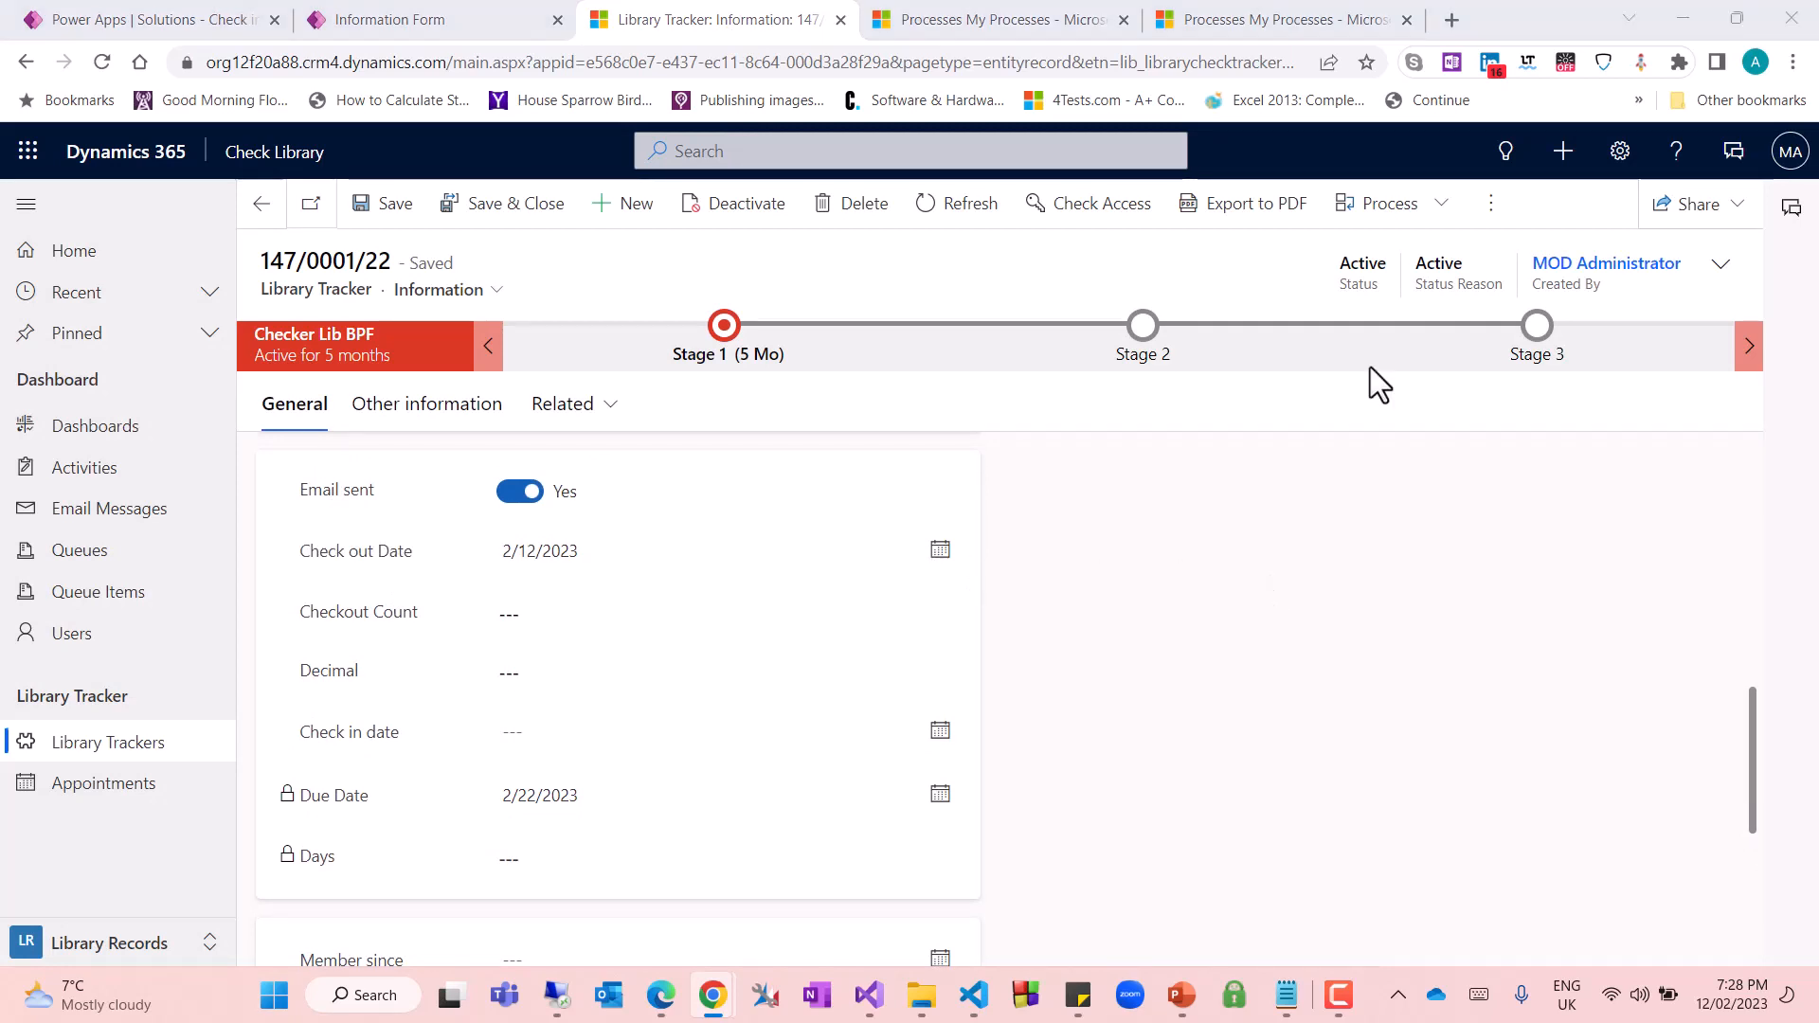
key(alt+Tab)
click(398, 156)
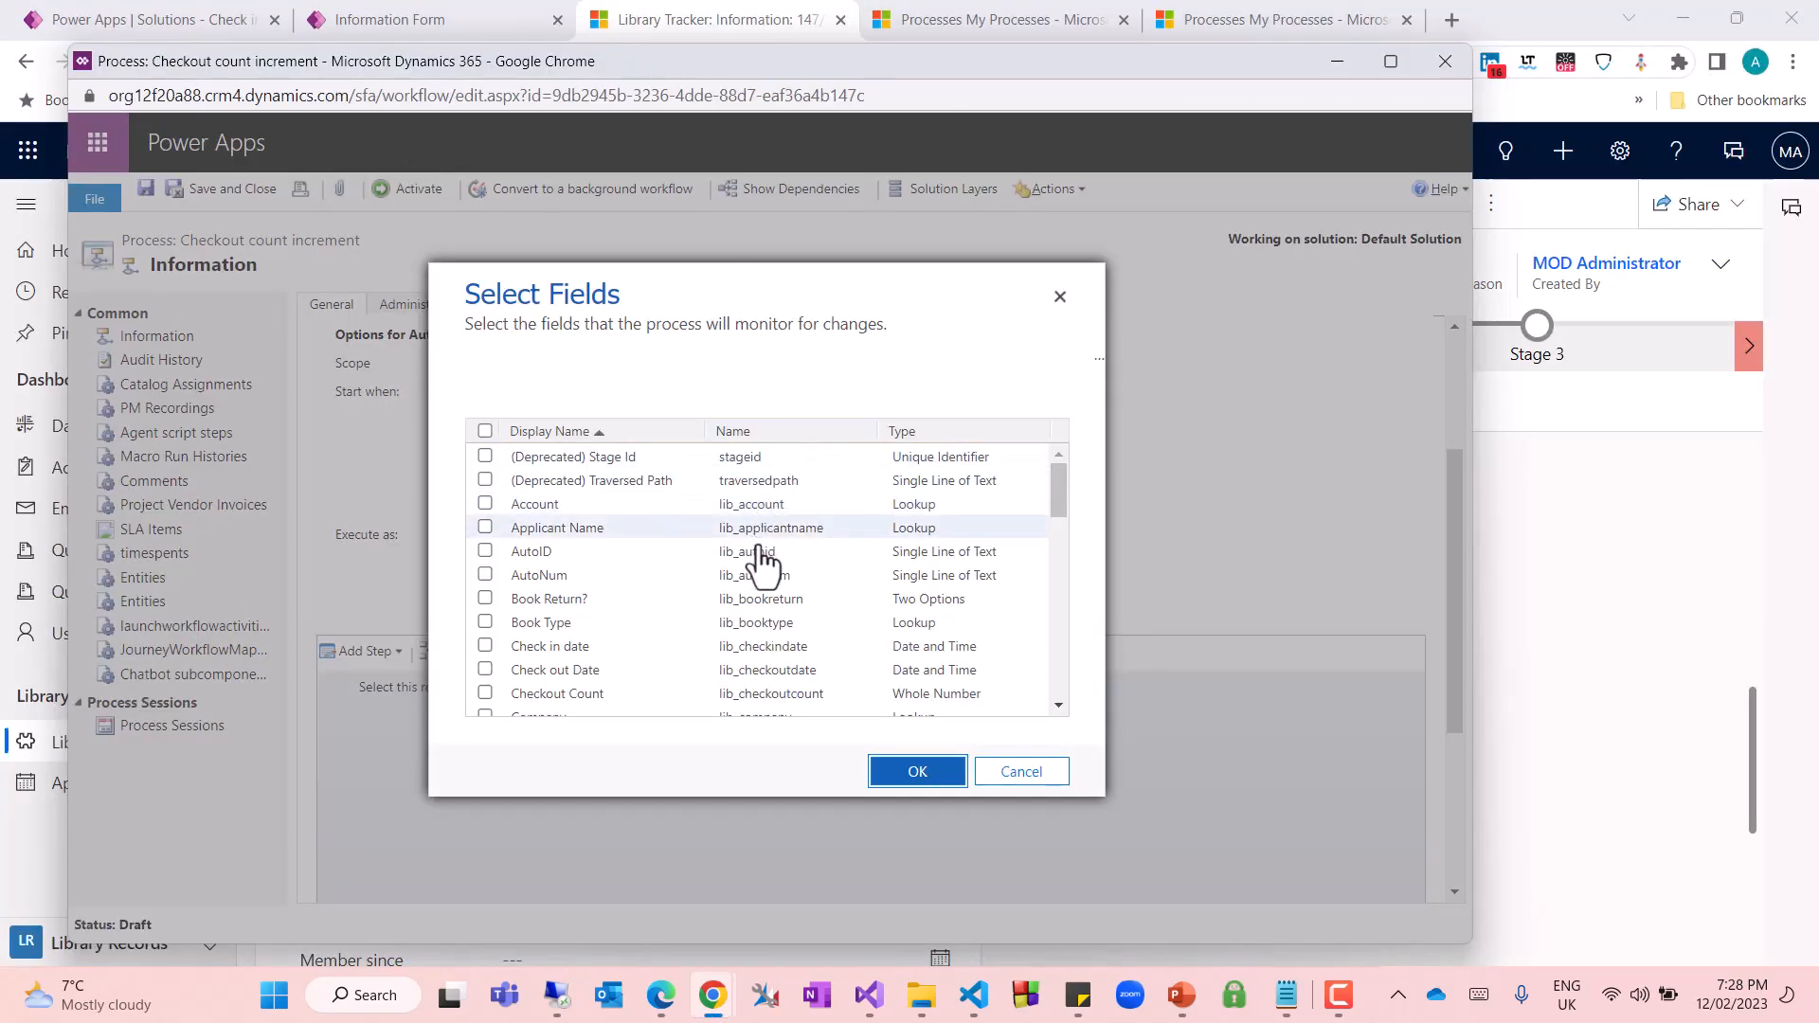
Select Check out Date as the field the process monitors for changes and confirm the selection
scroll(749, 549, down, 5)
scroll(739, 544, up, 5)
scroll(726, 535, down, 2)
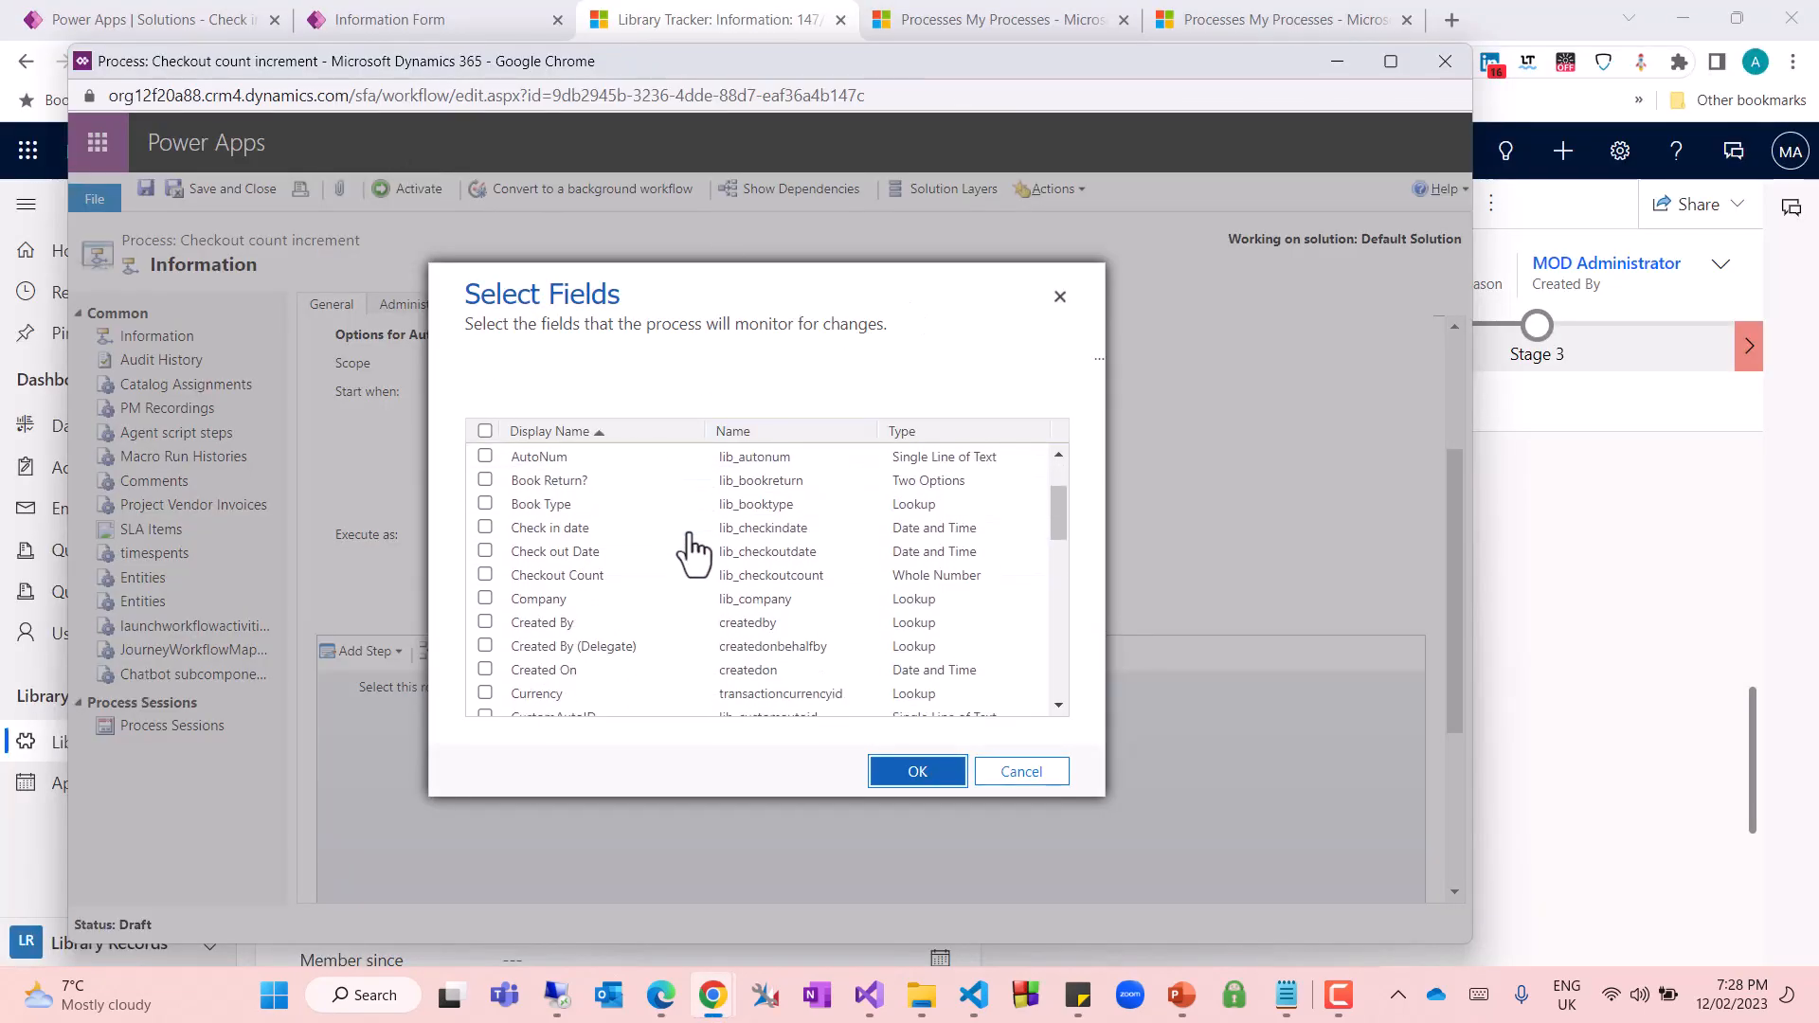
click(554, 551)
click(910, 776)
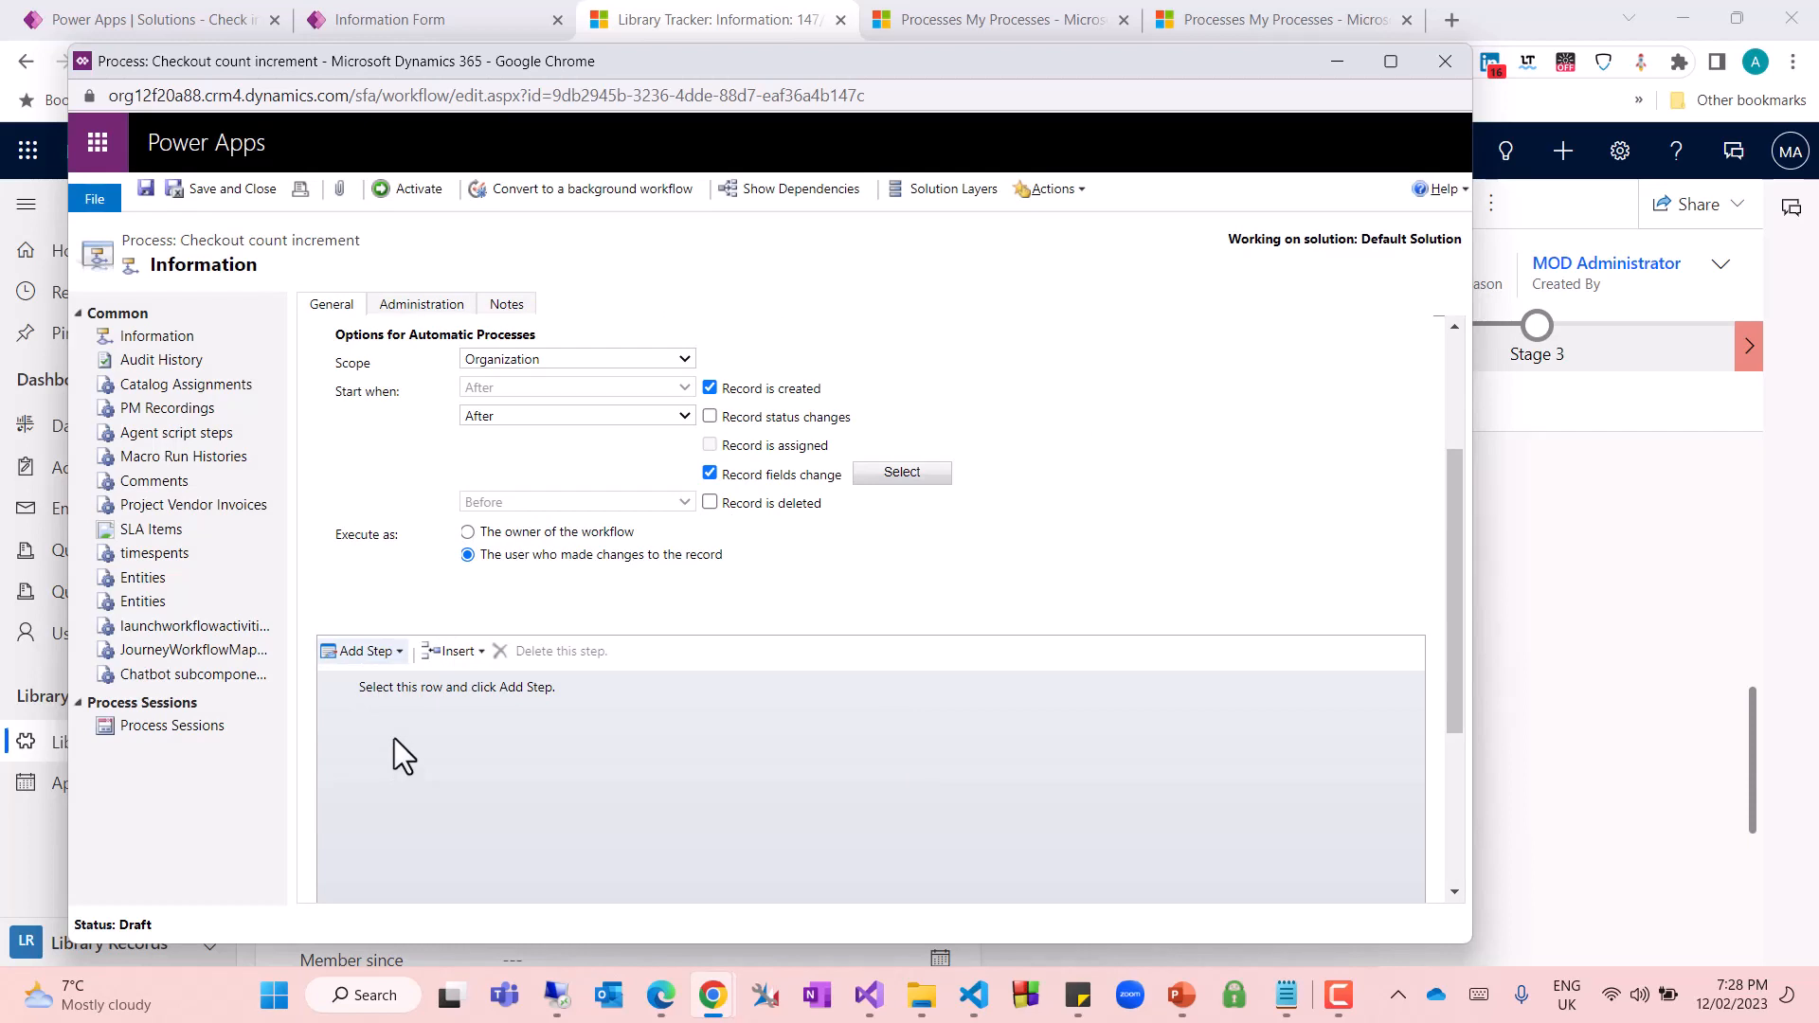
Add an Update Record step for Library Tracker to the process and open the step's properties
click(365, 653)
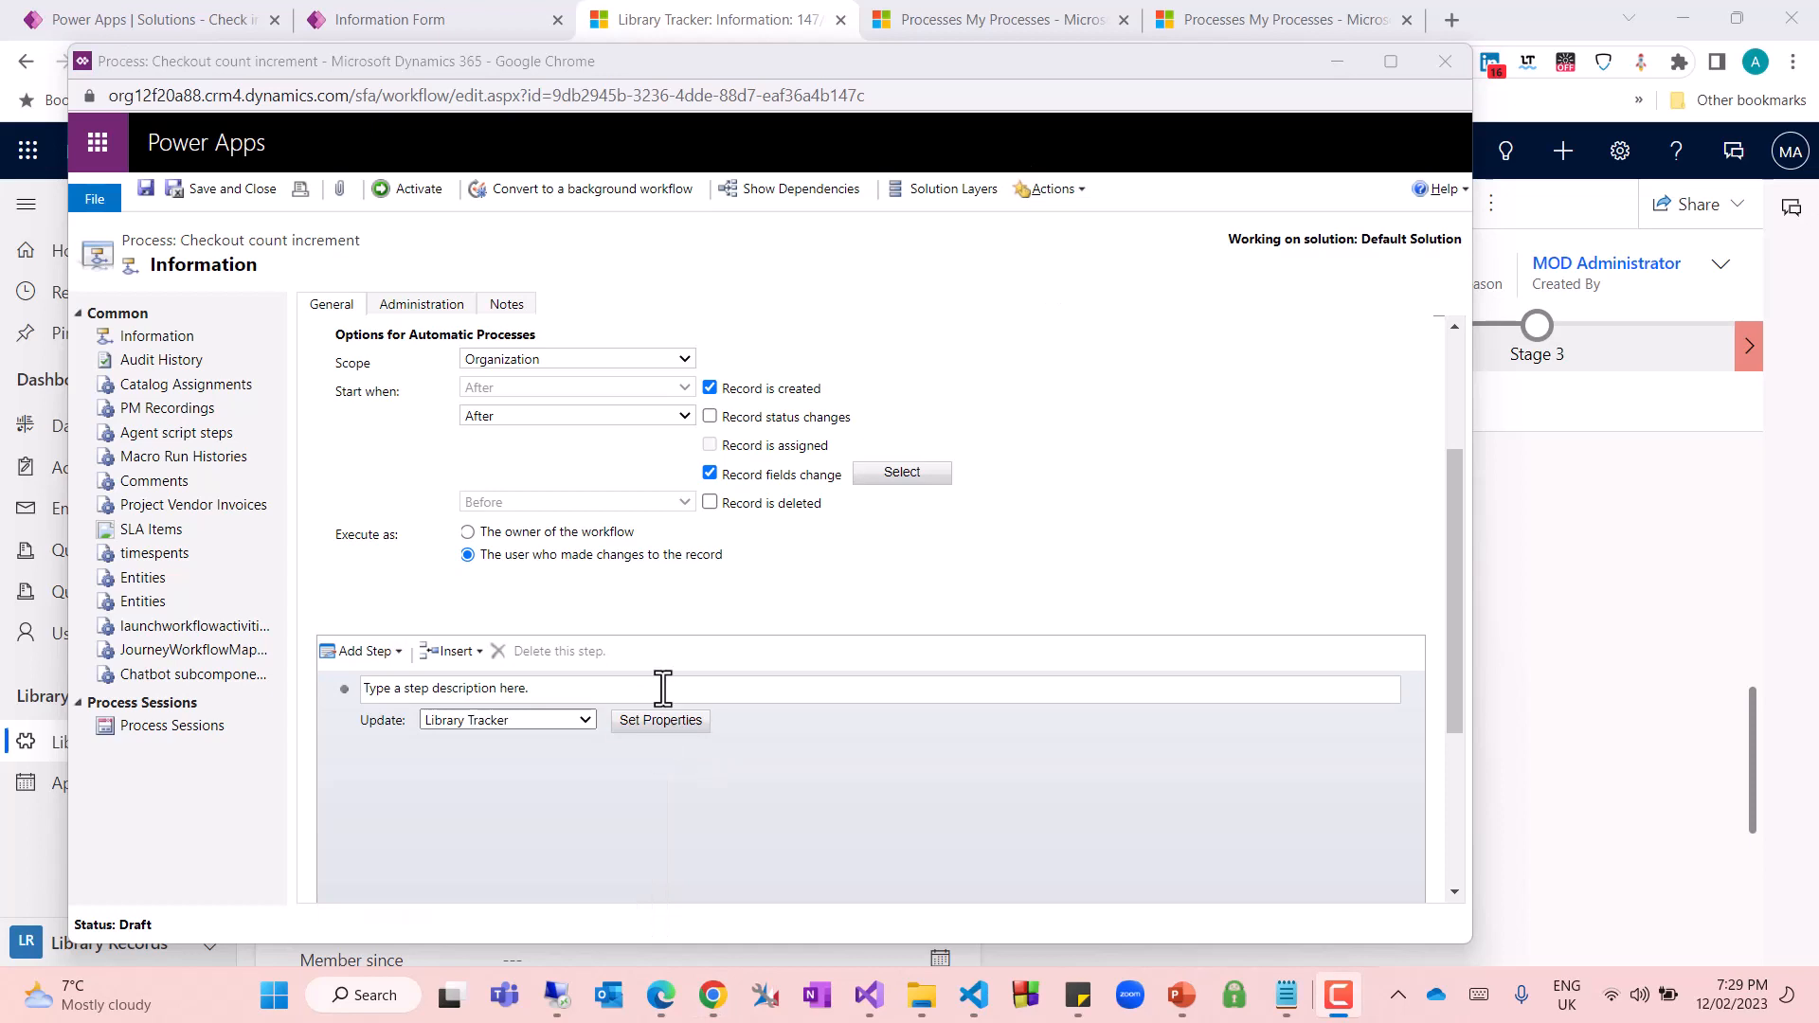
click(664, 715)
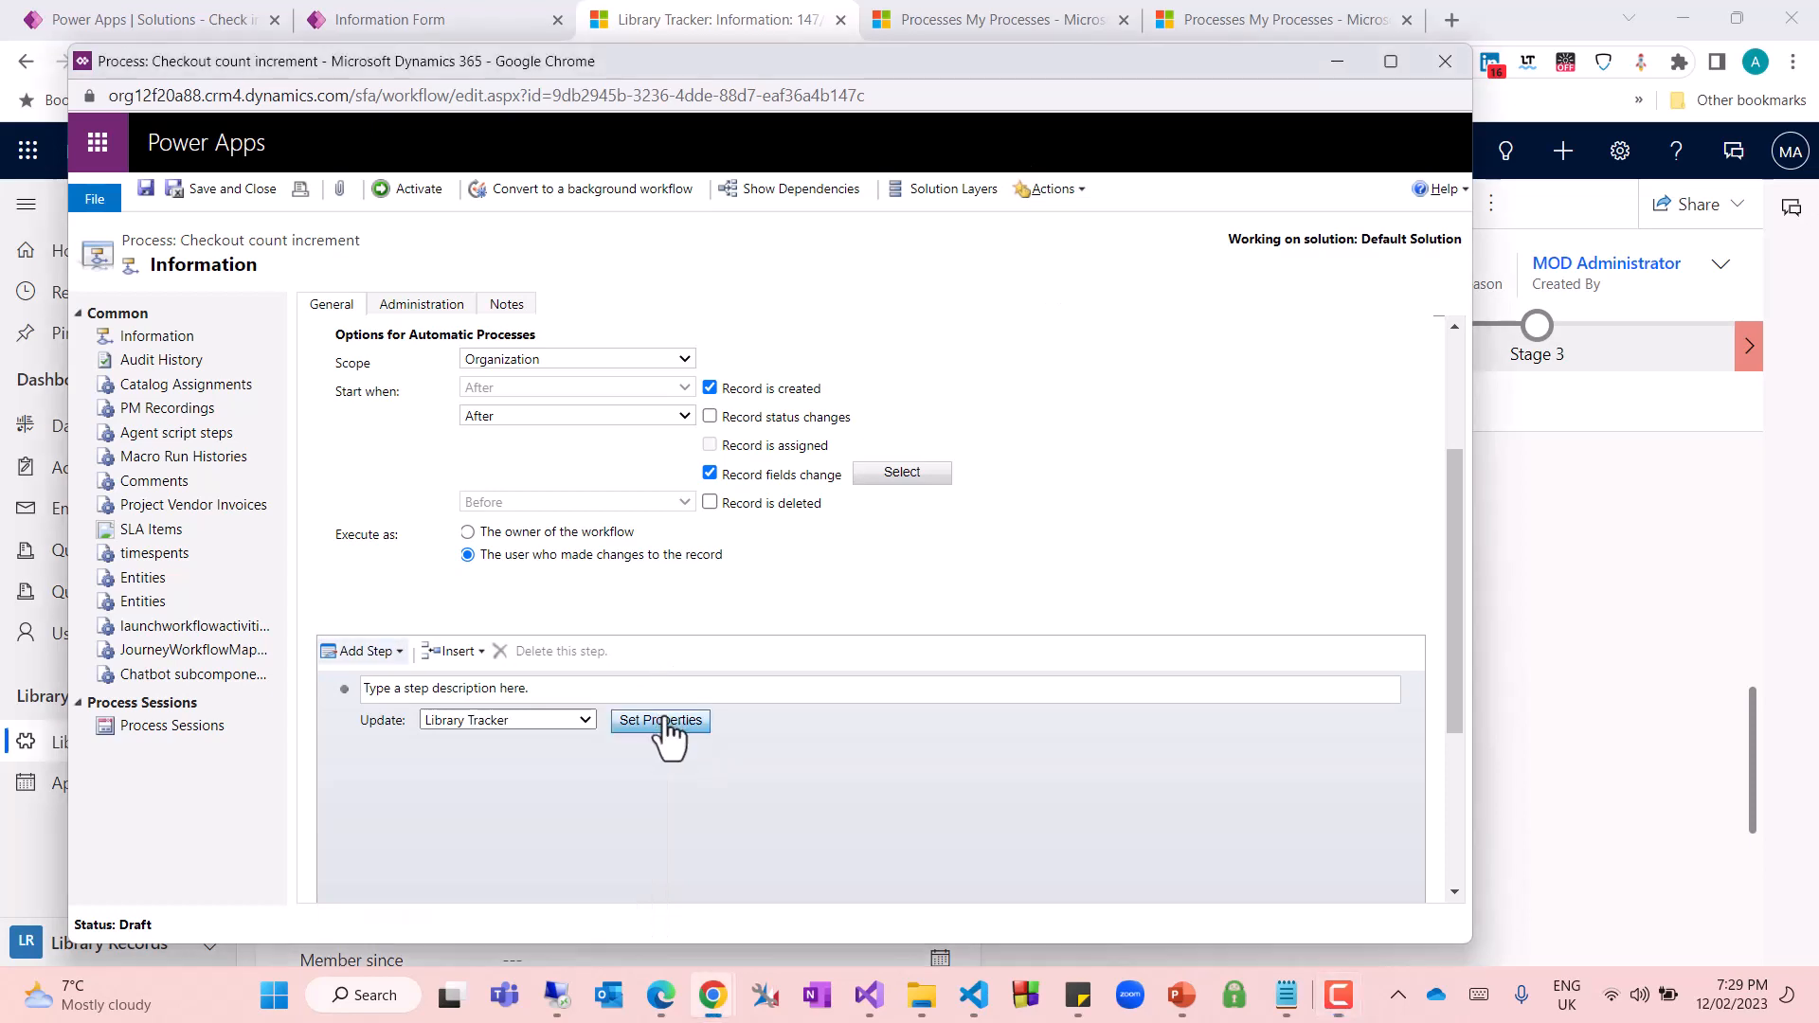
drag(851, 20, 974, 23)
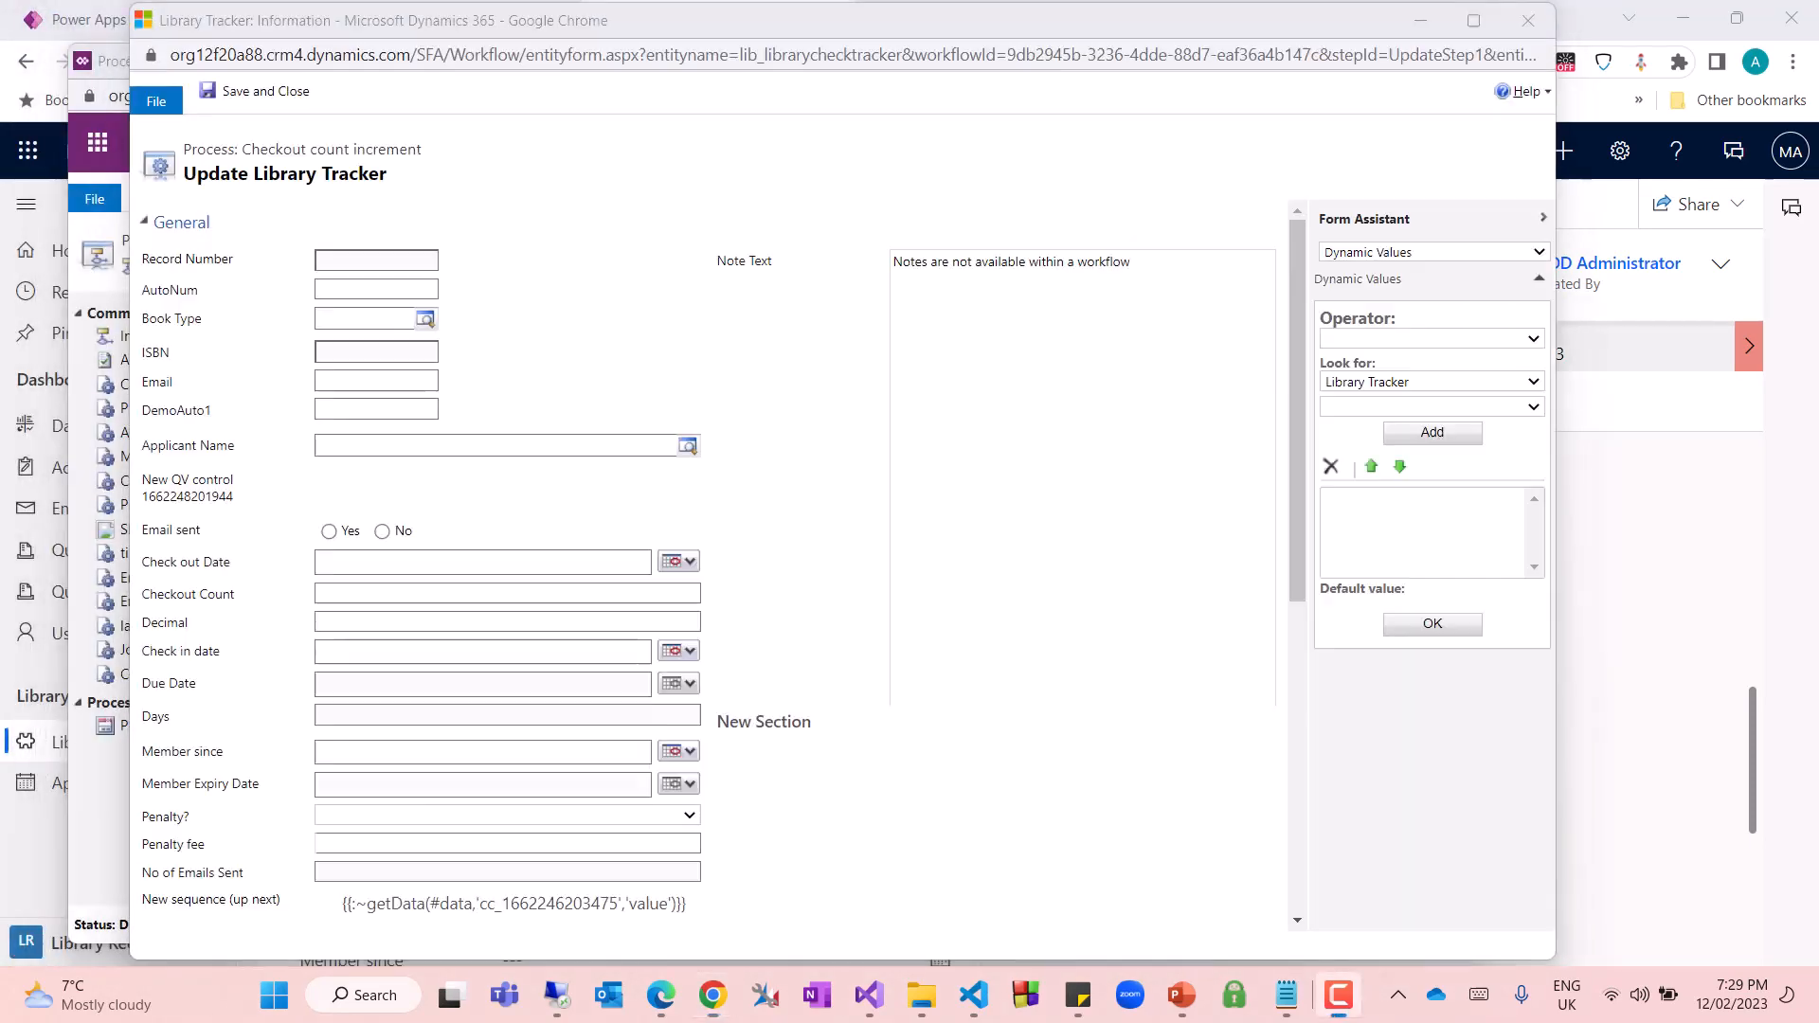
Set Checkout Count to increment by the Library Tracker's Decimal value, and save and close the update form
scroll(512, 516, down, 2)
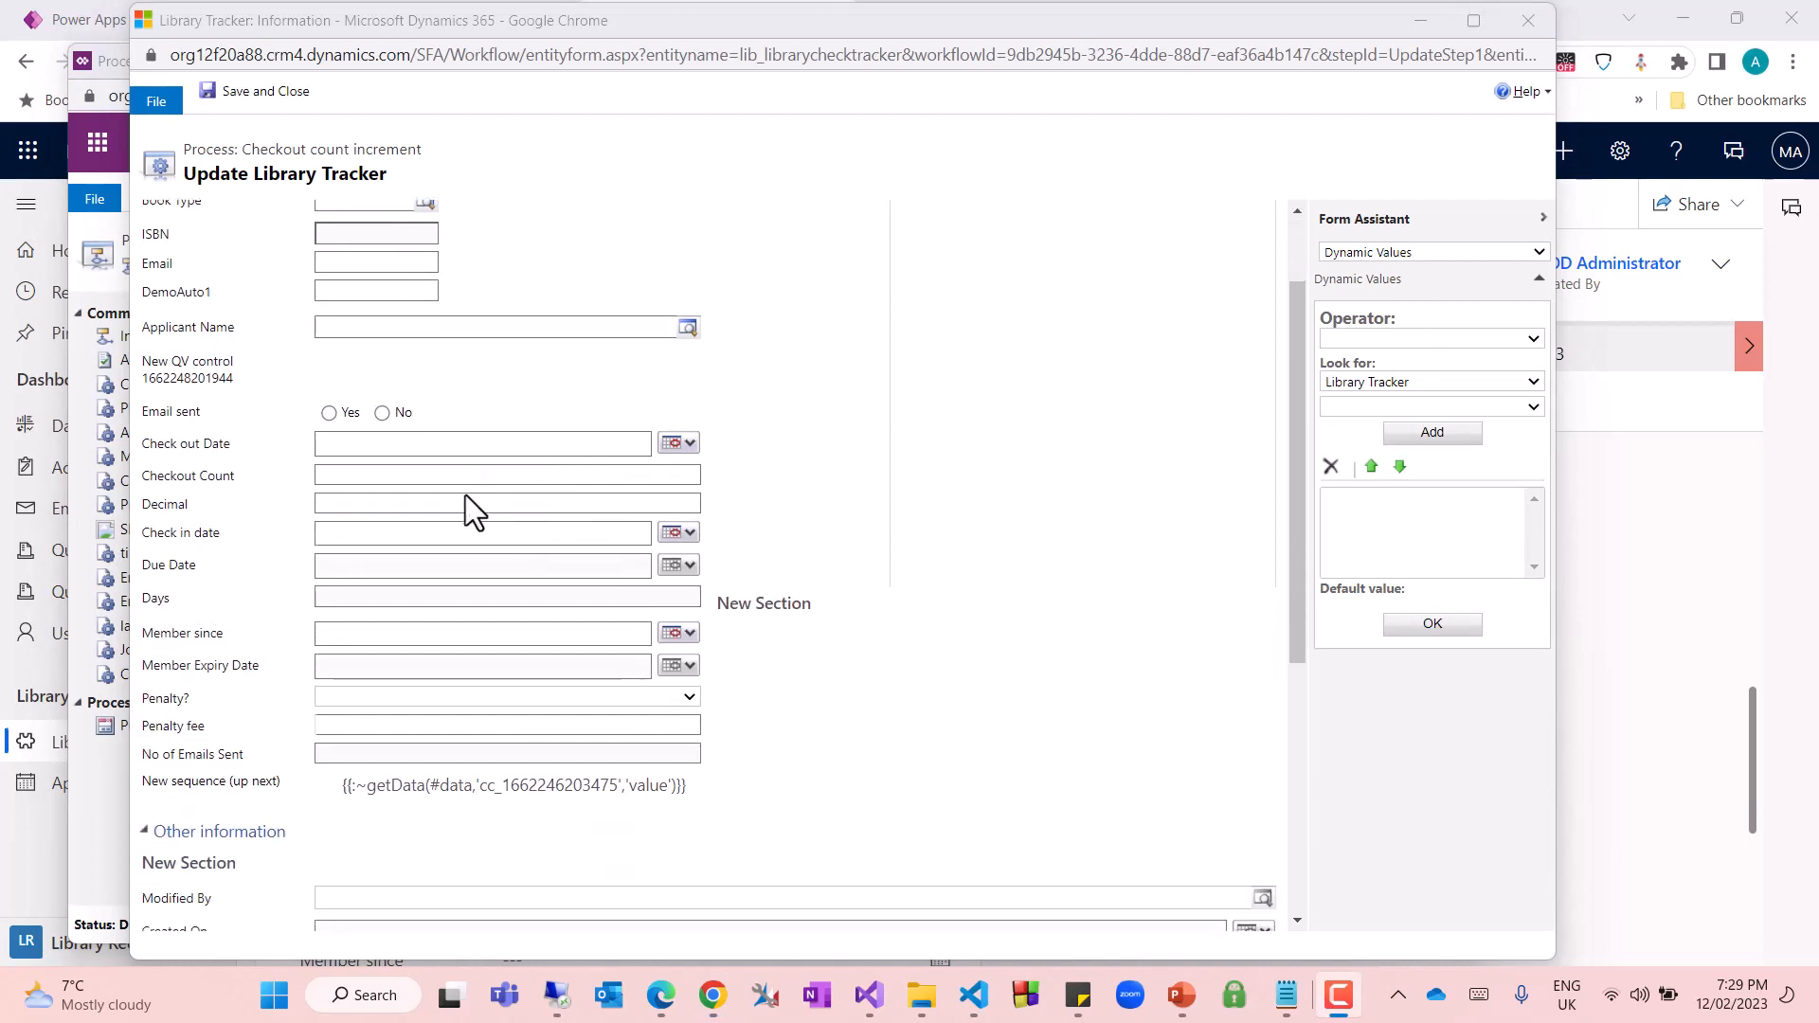
click(343, 476)
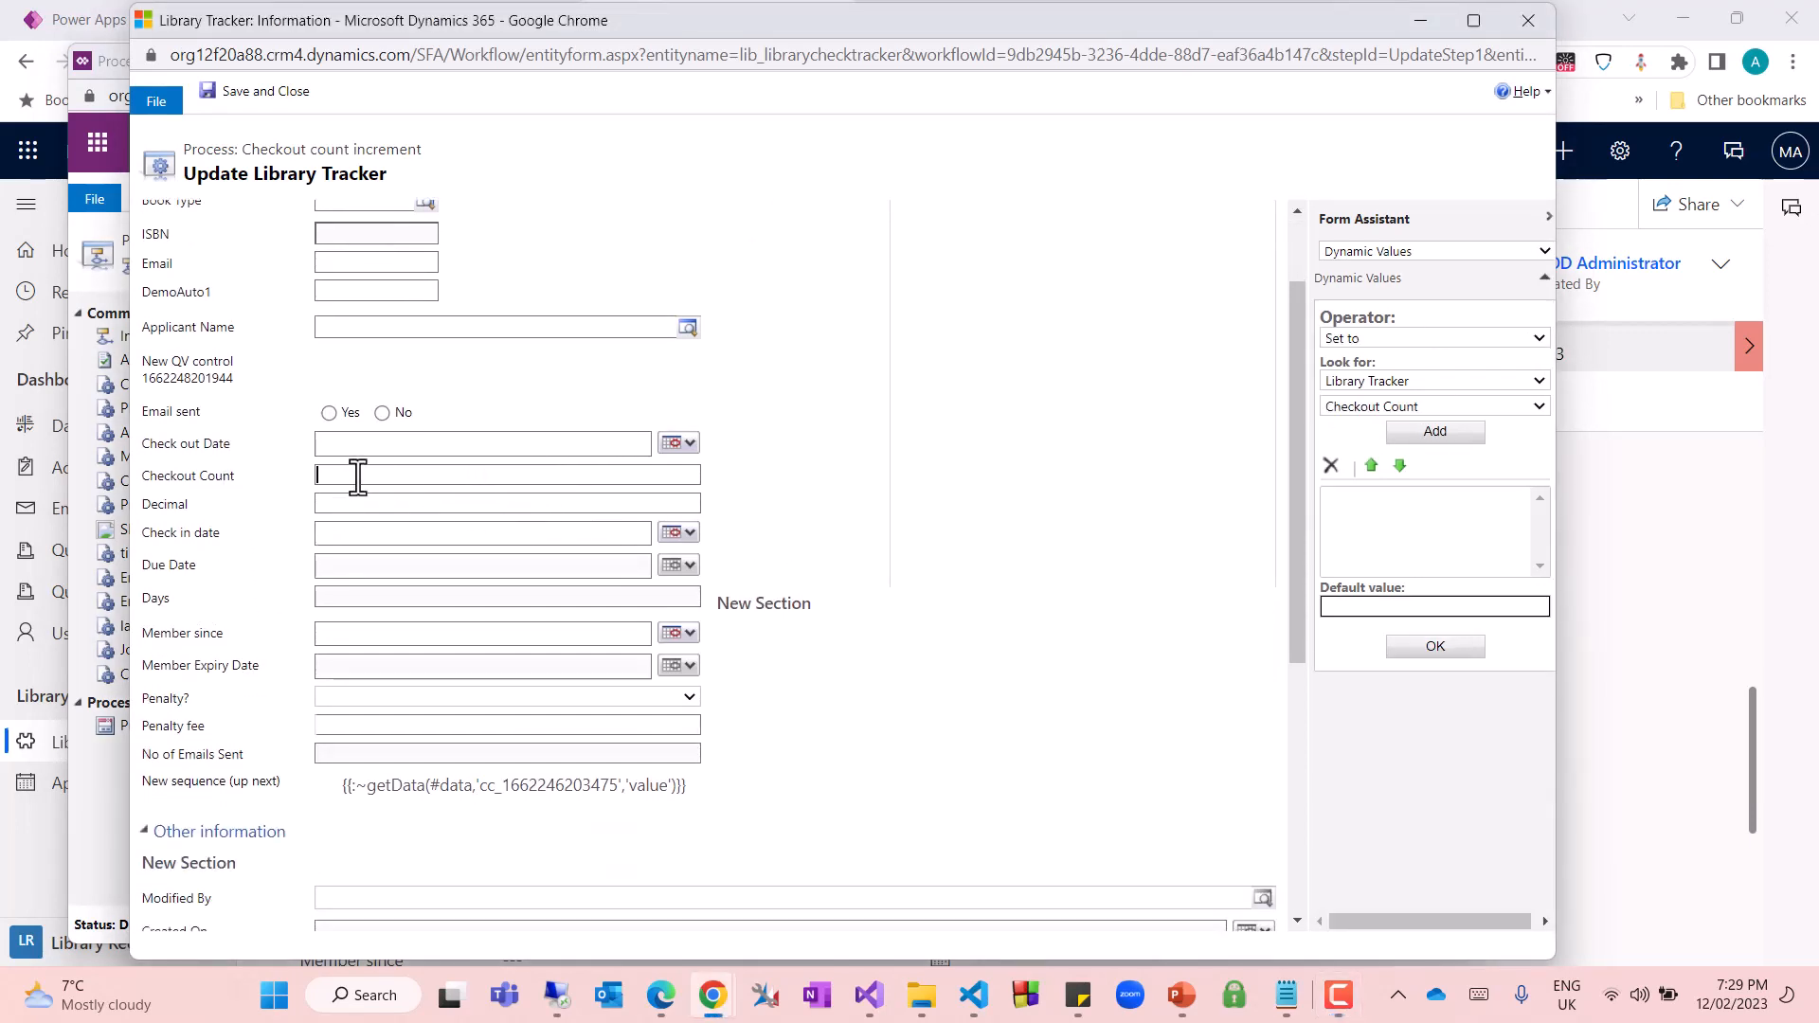
click(1384, 339)
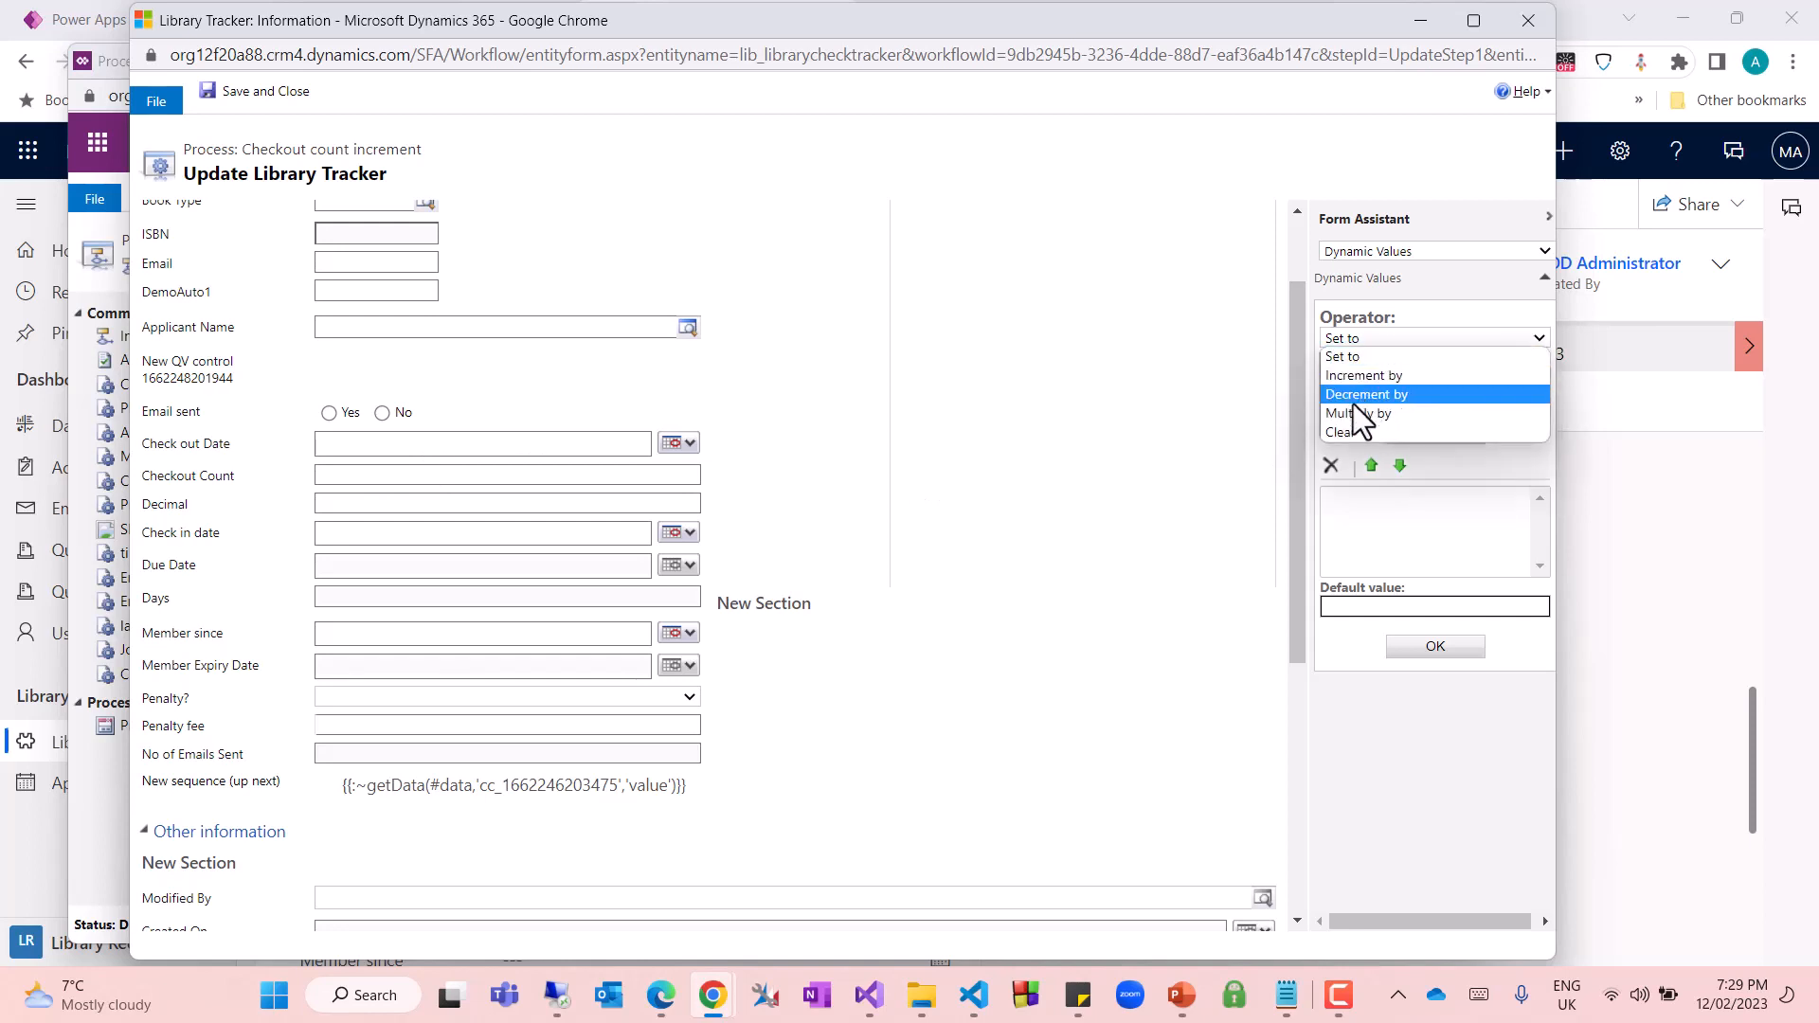
click(1365, 378)
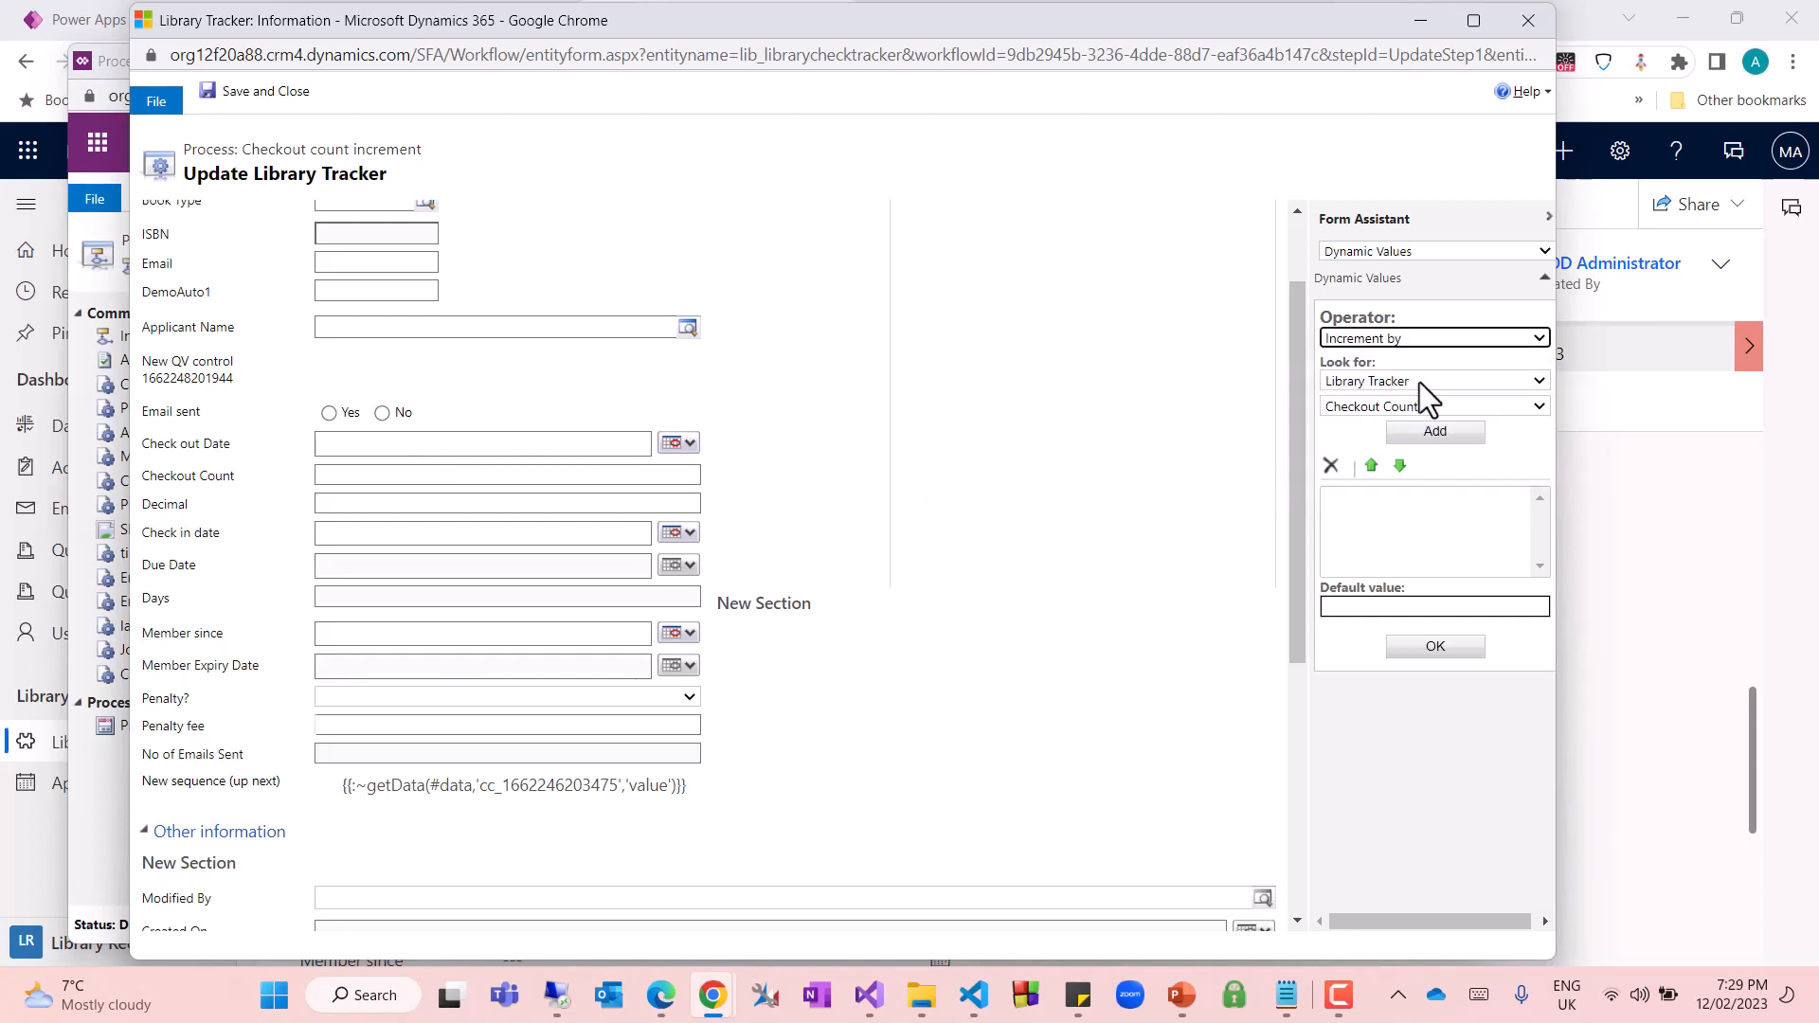
click(1358, 413)
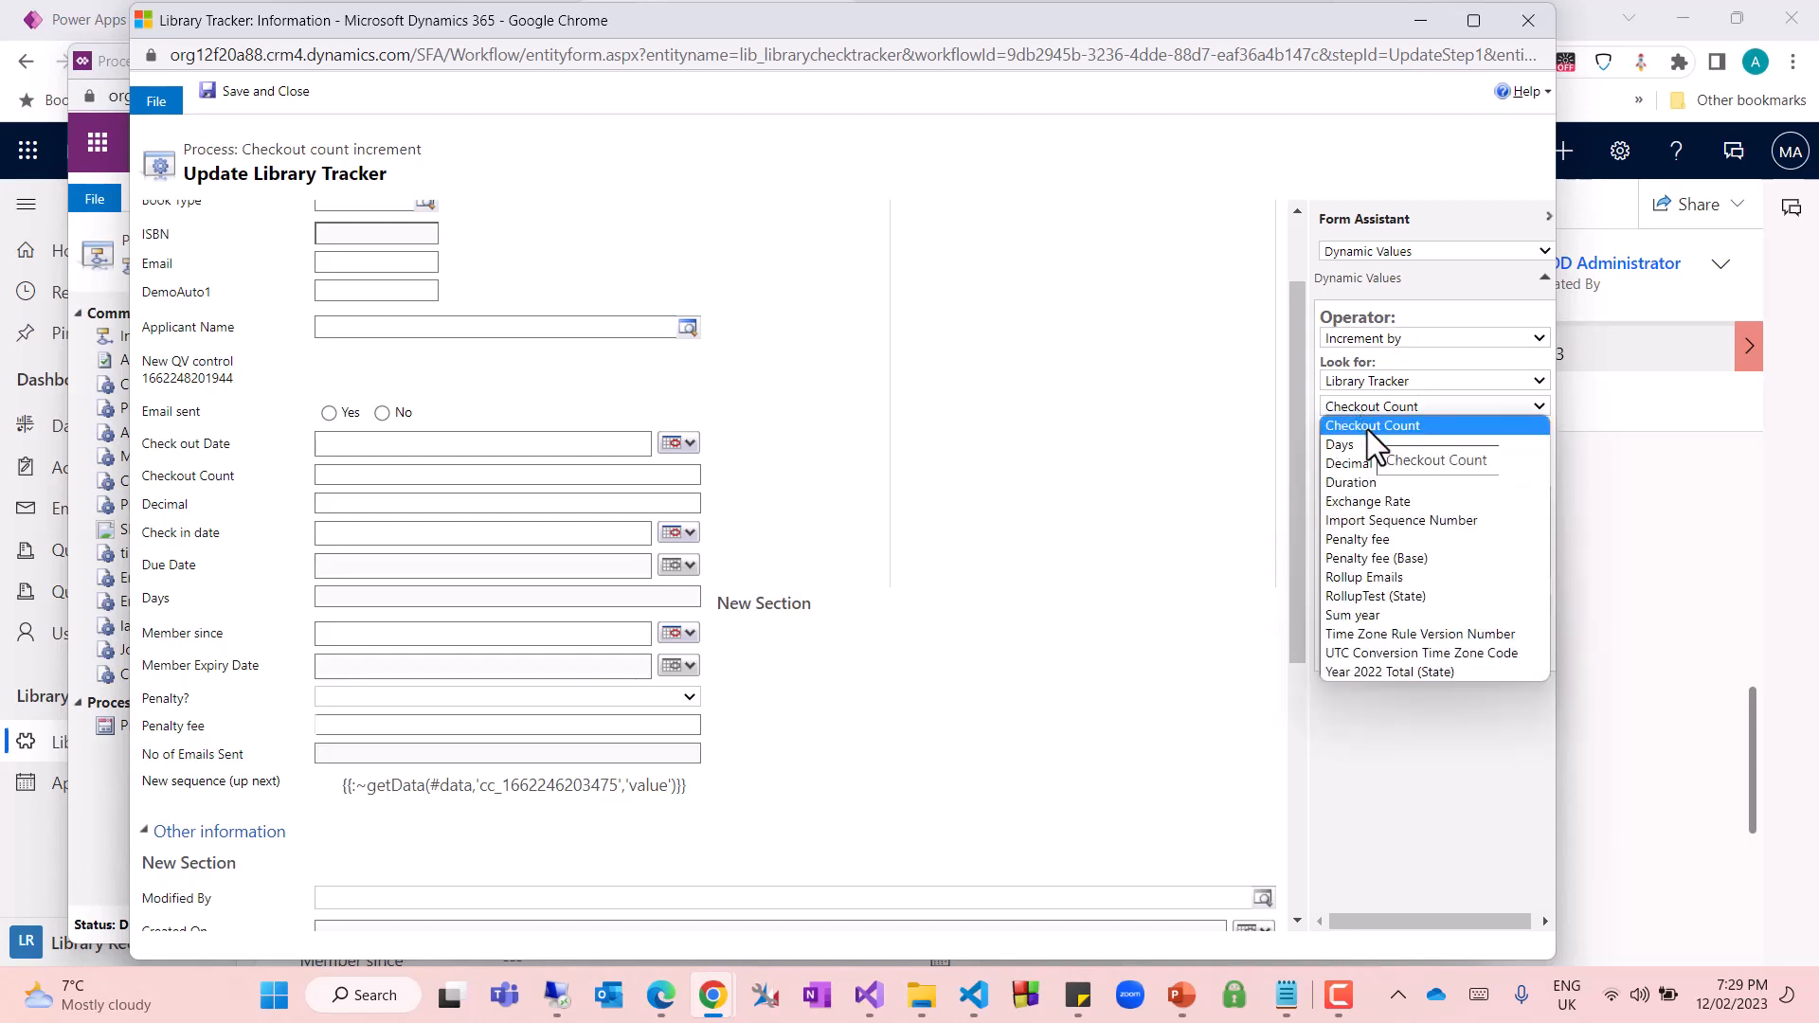
click(1385, 464)
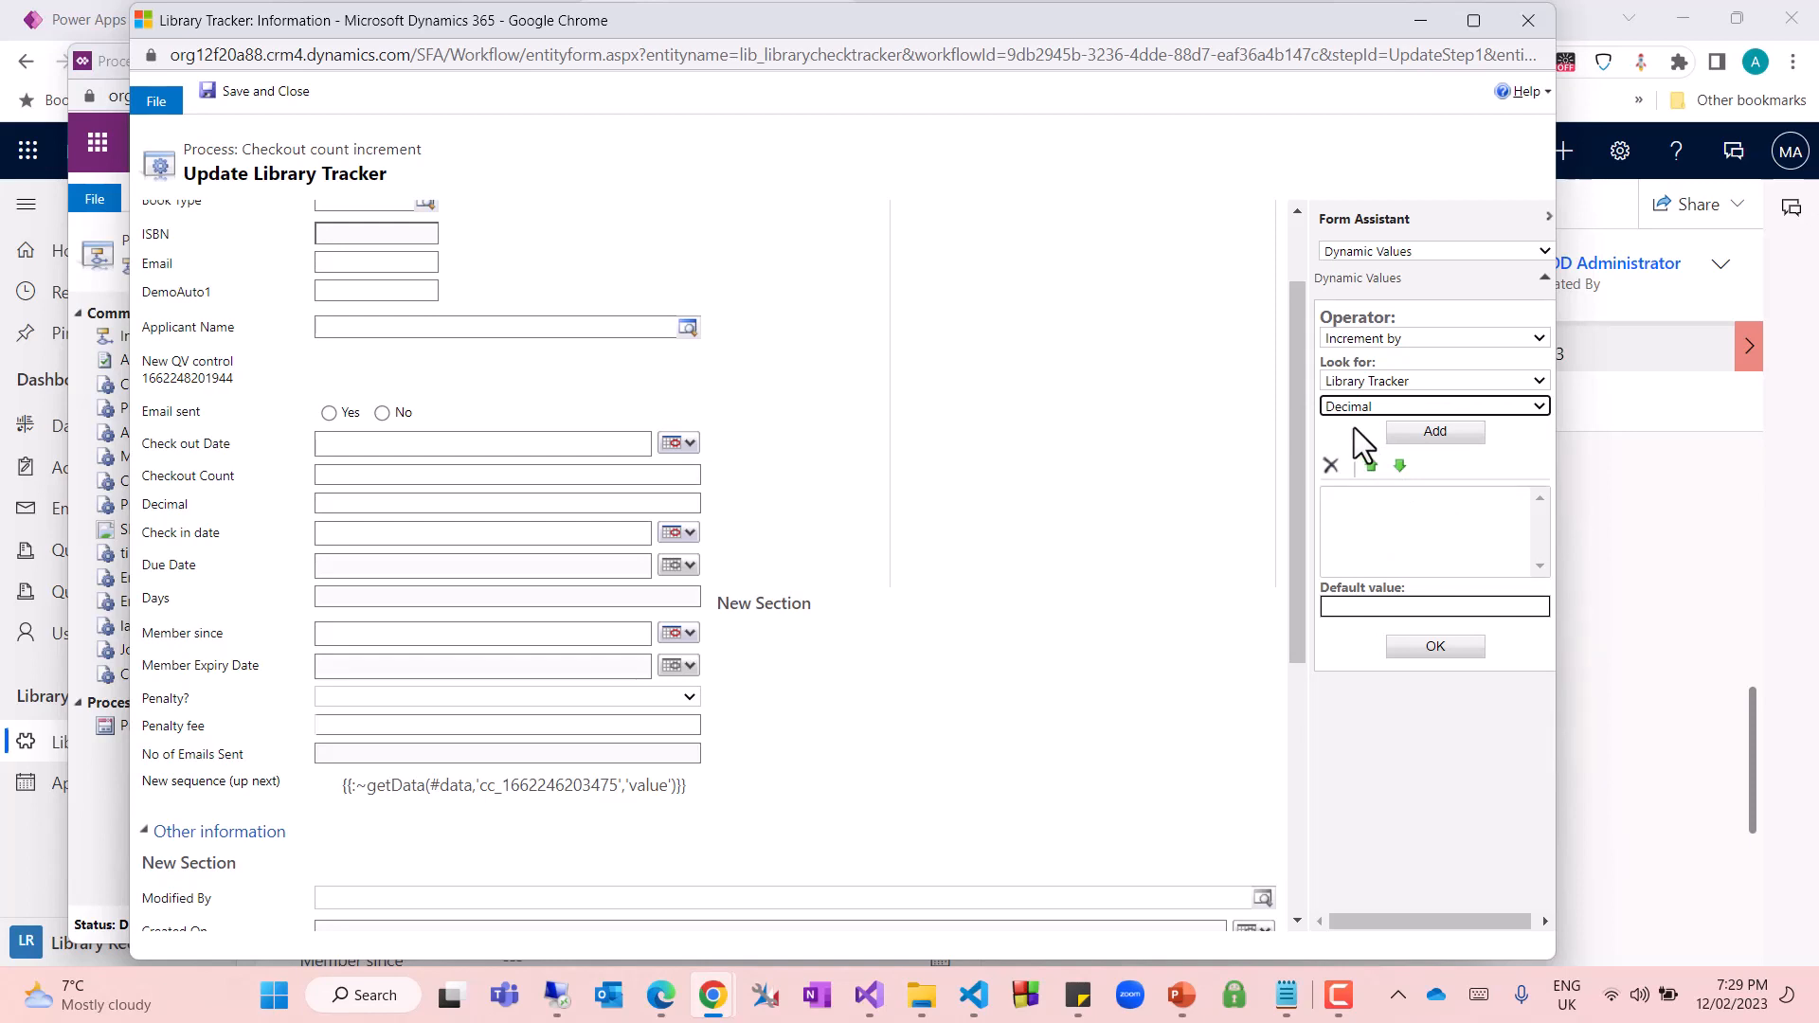
click(1433, 433)
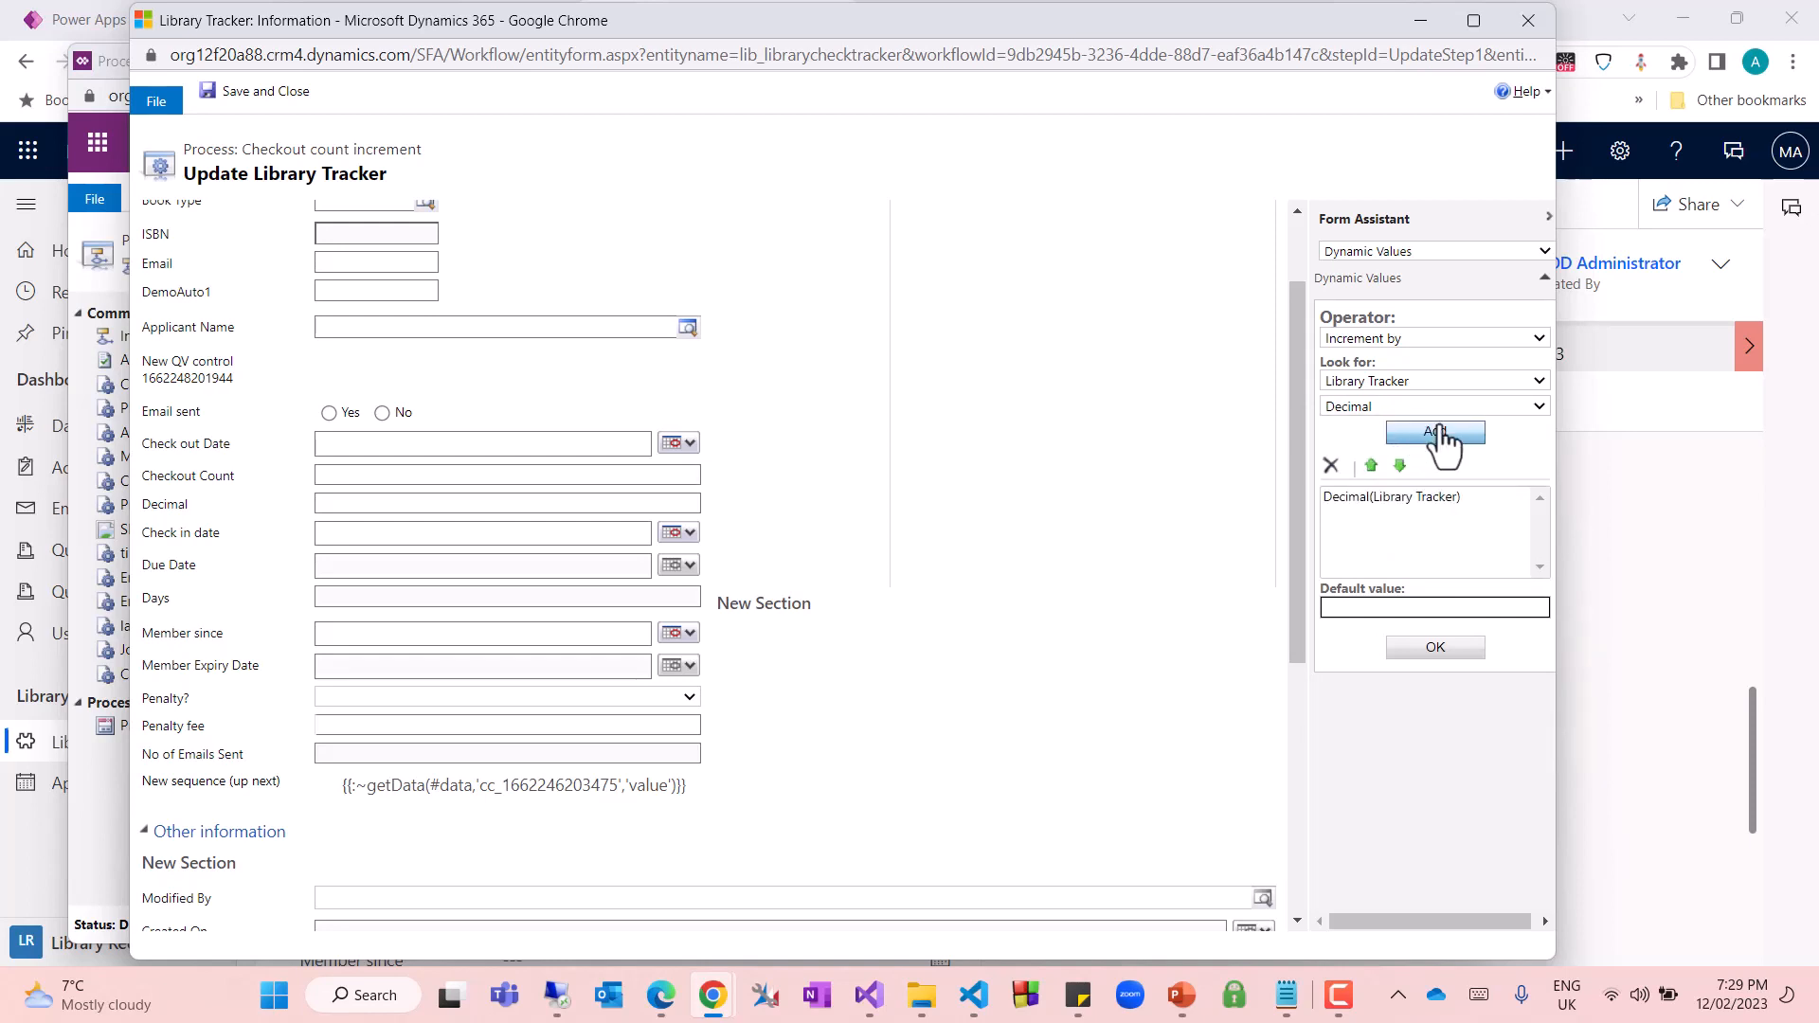
click(1435, 648)
click(240, 93)
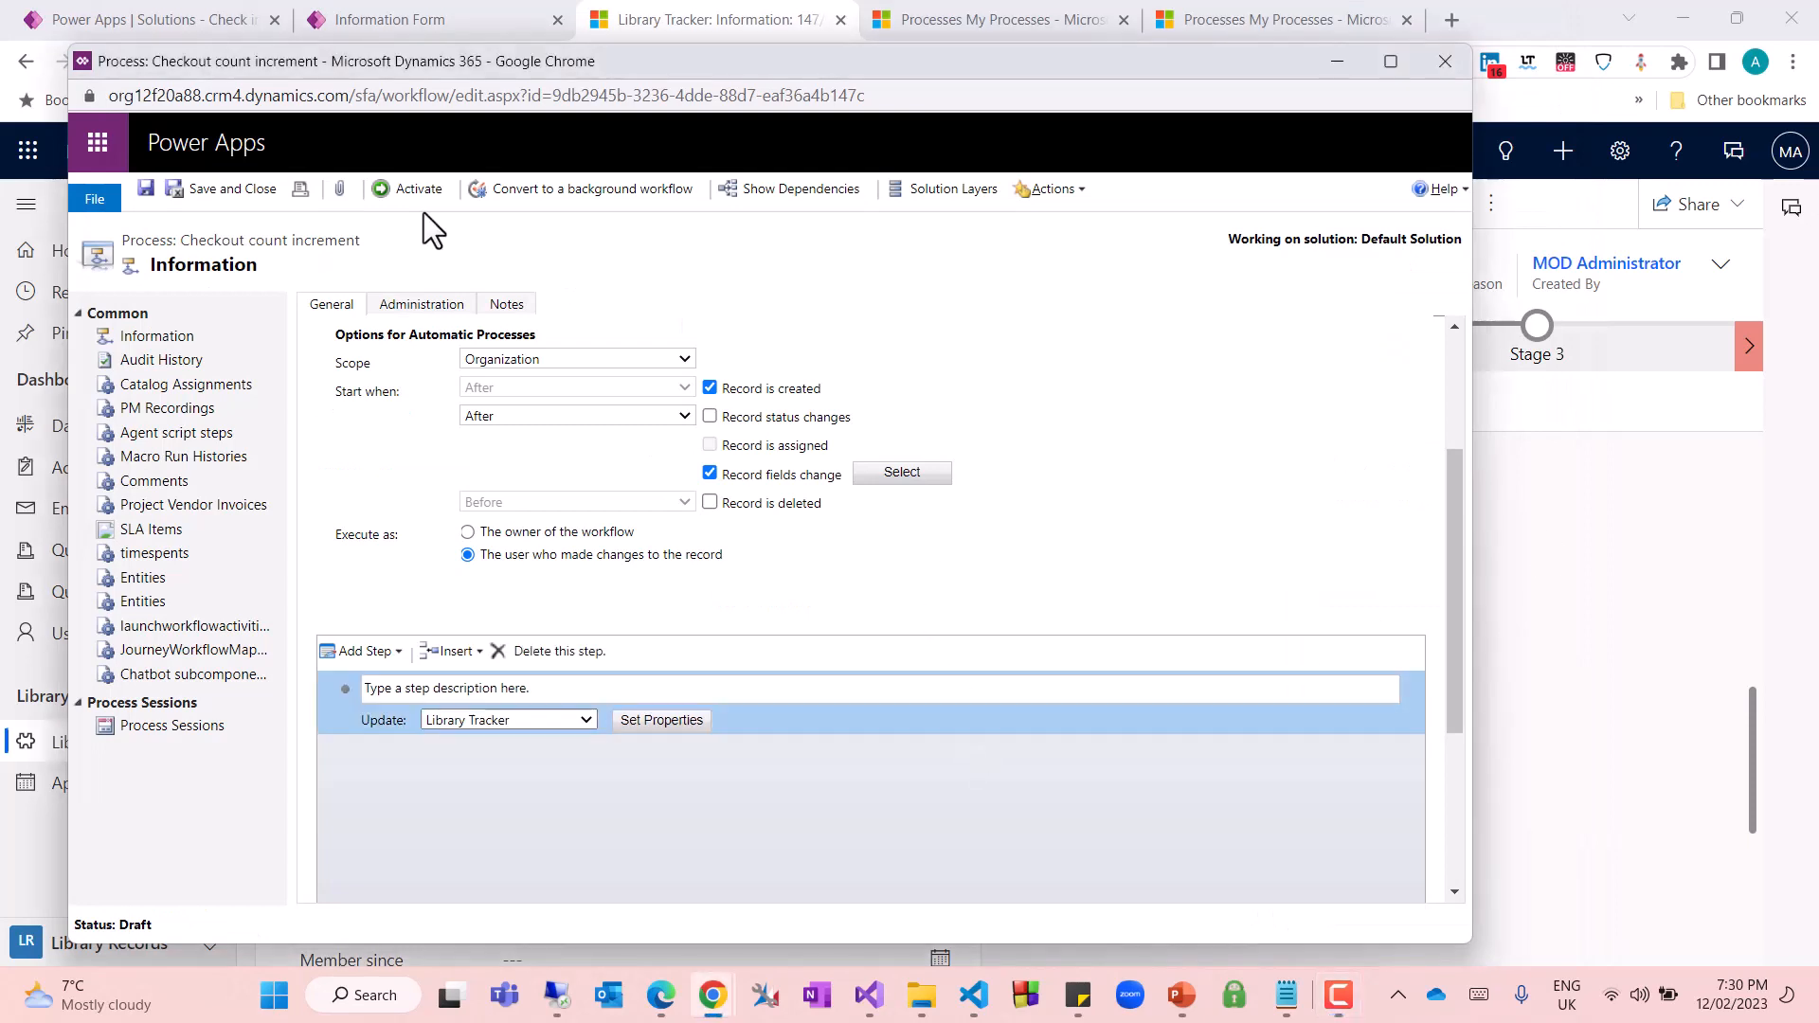
Save the Checkout count increment process, activate it and confirm the activation
click(154, 195)
click(398, 193)
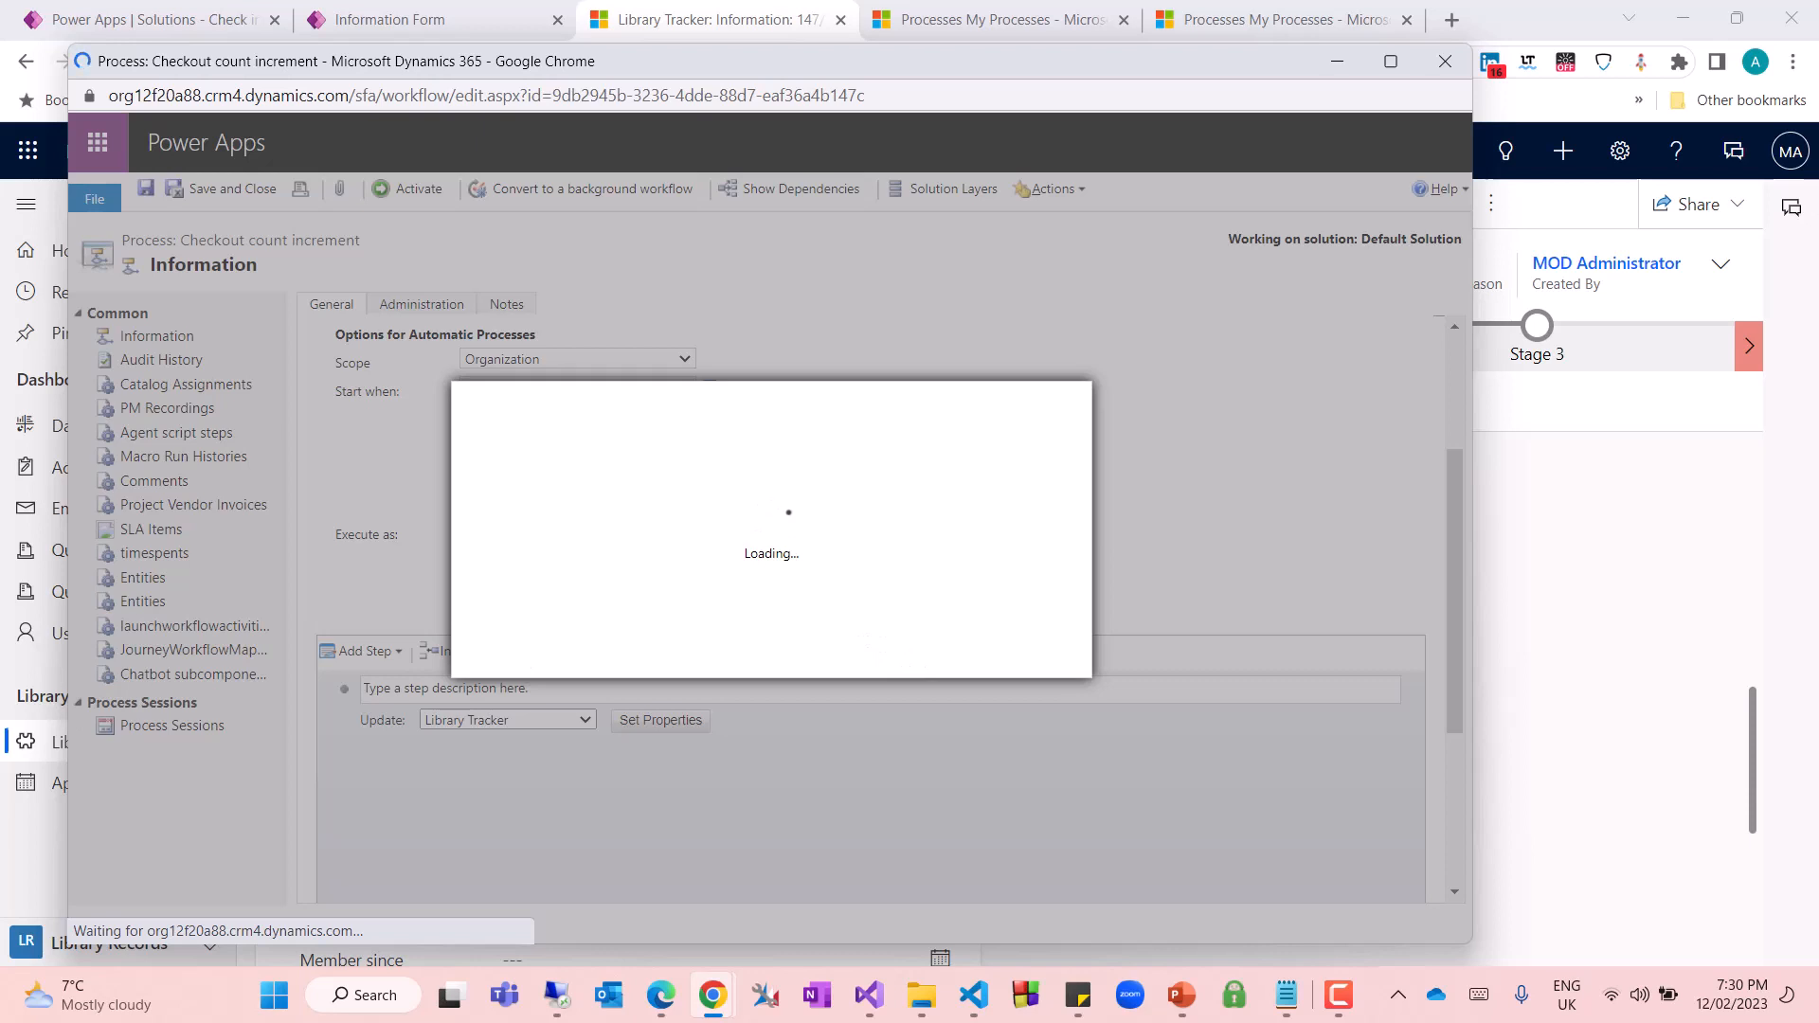
click(891, 659)
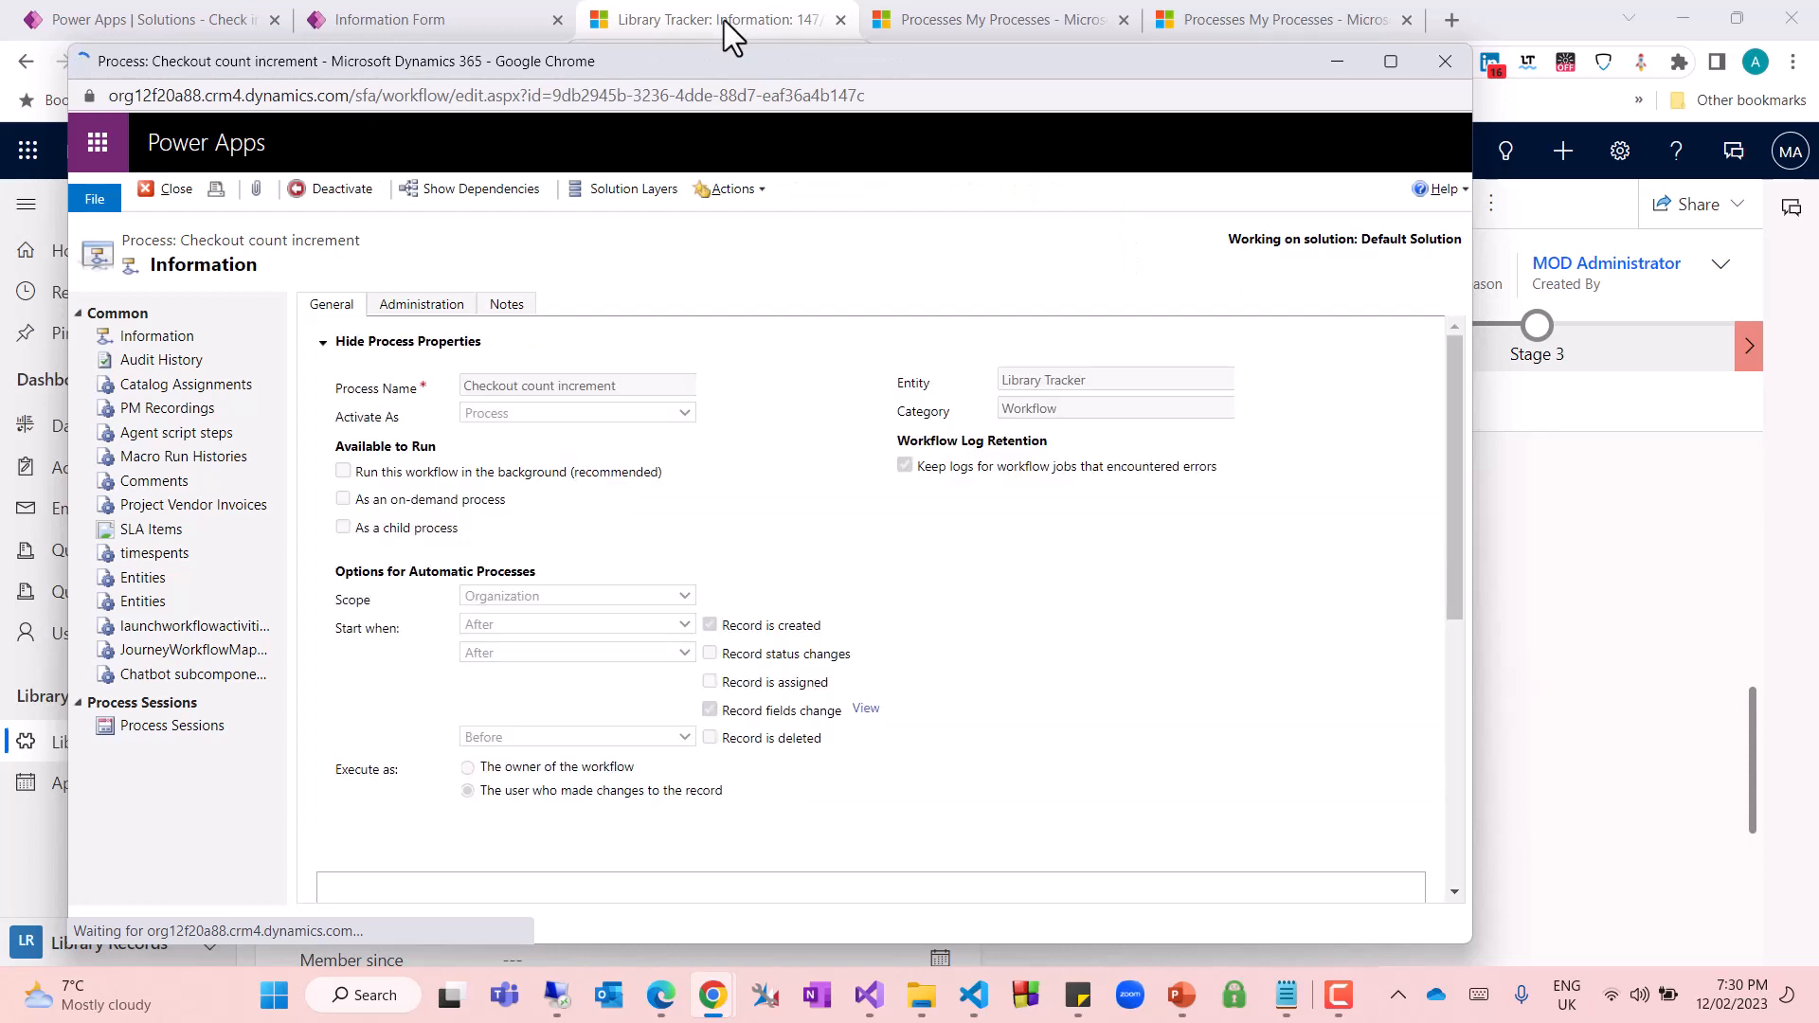
Return to the existing Library Tracker record, reload it and look over its form
click(724, 20)
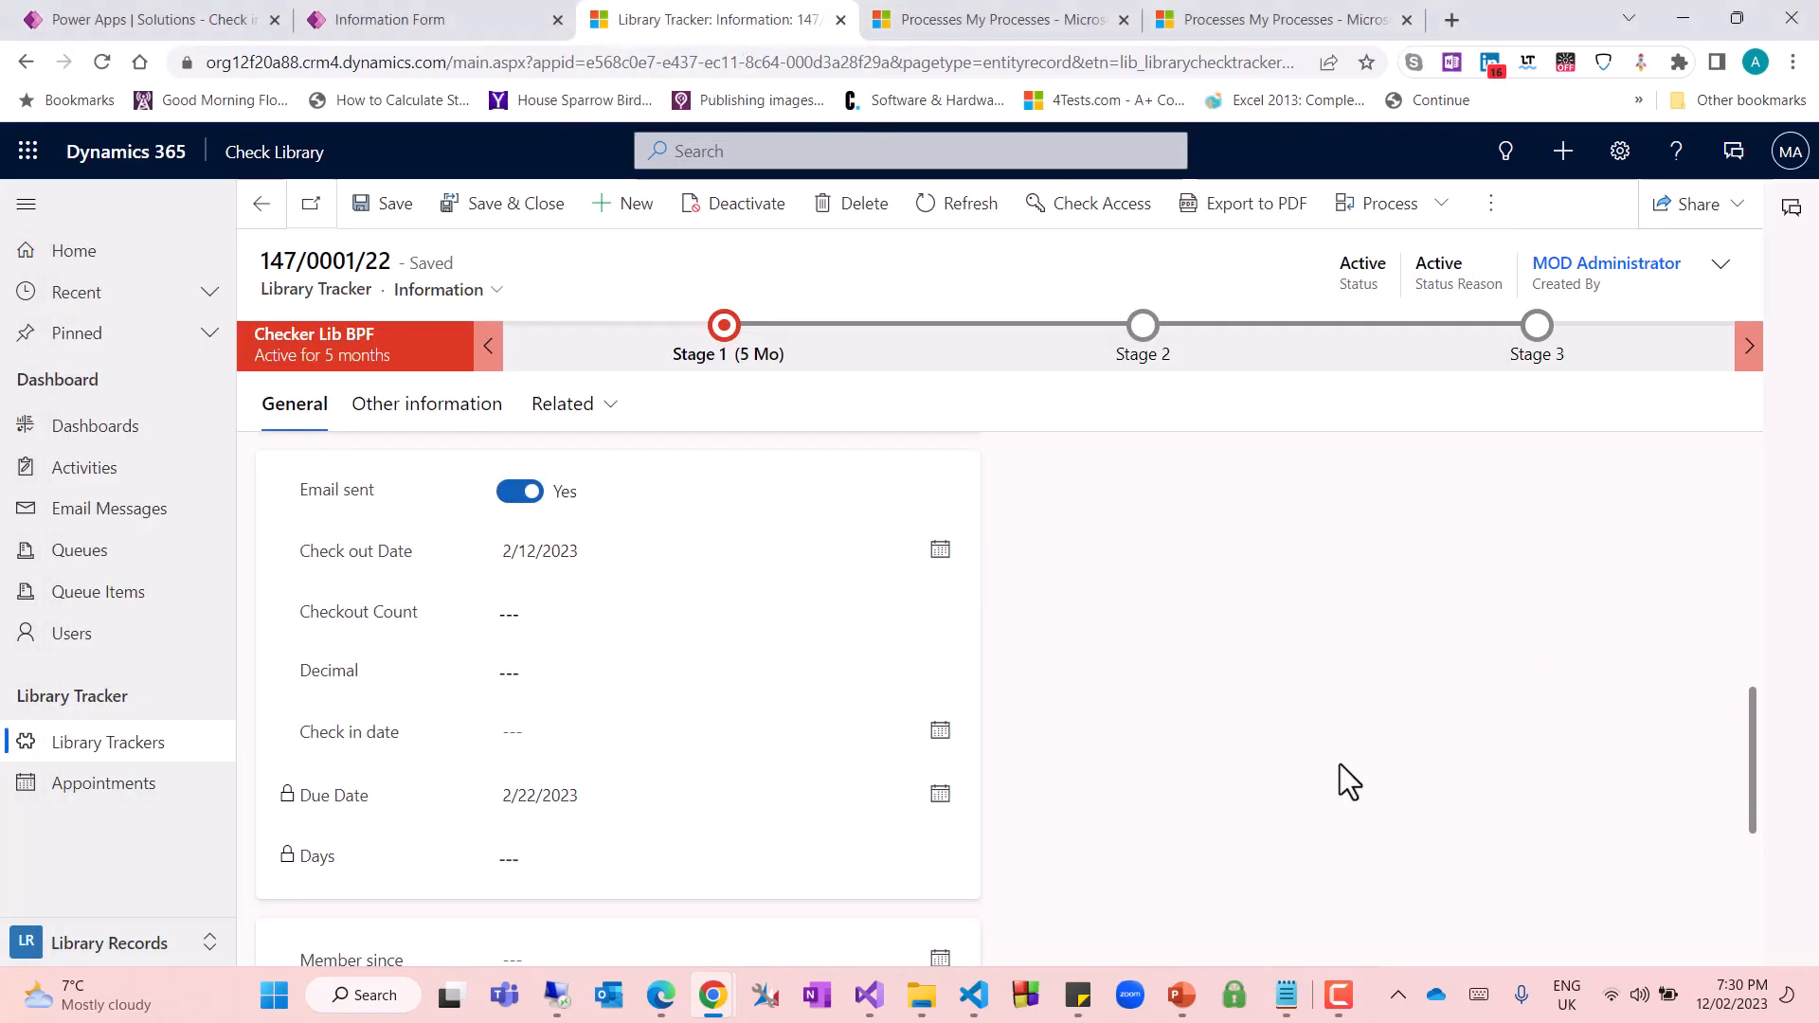
key(F5)
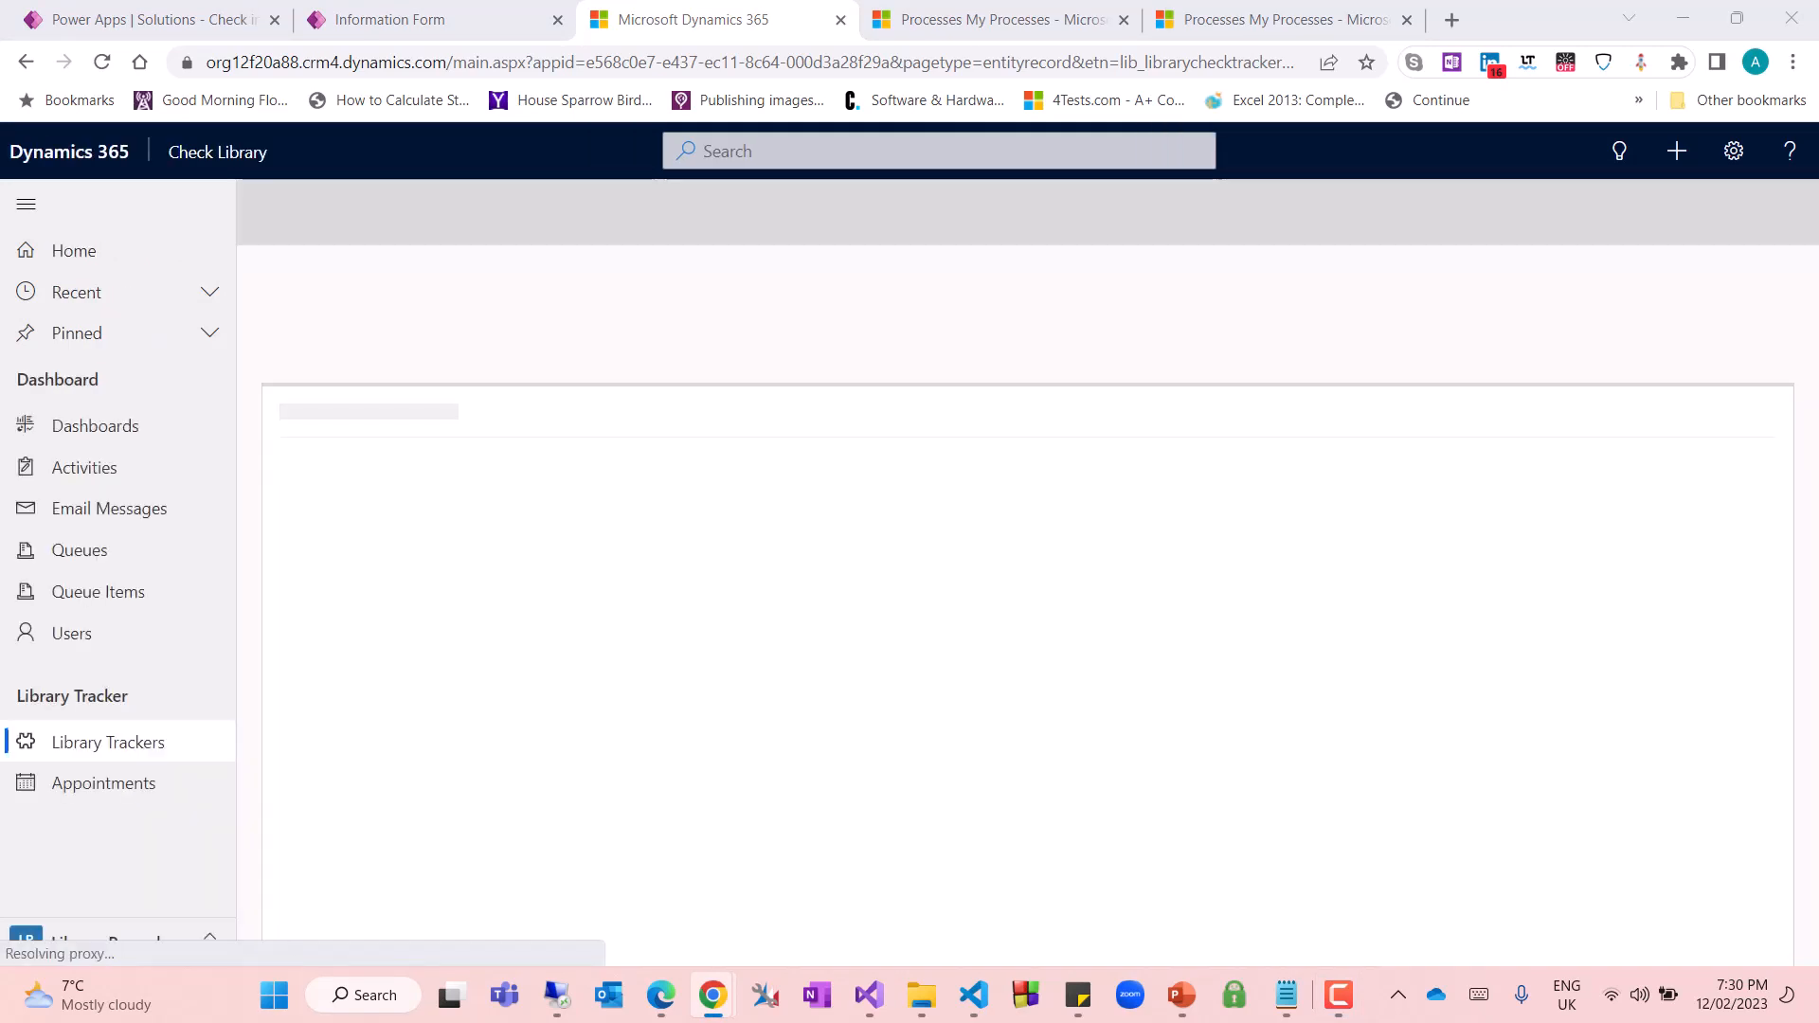
scroll(764, 787, down, 6)
scroll(760, 749, up, 10)
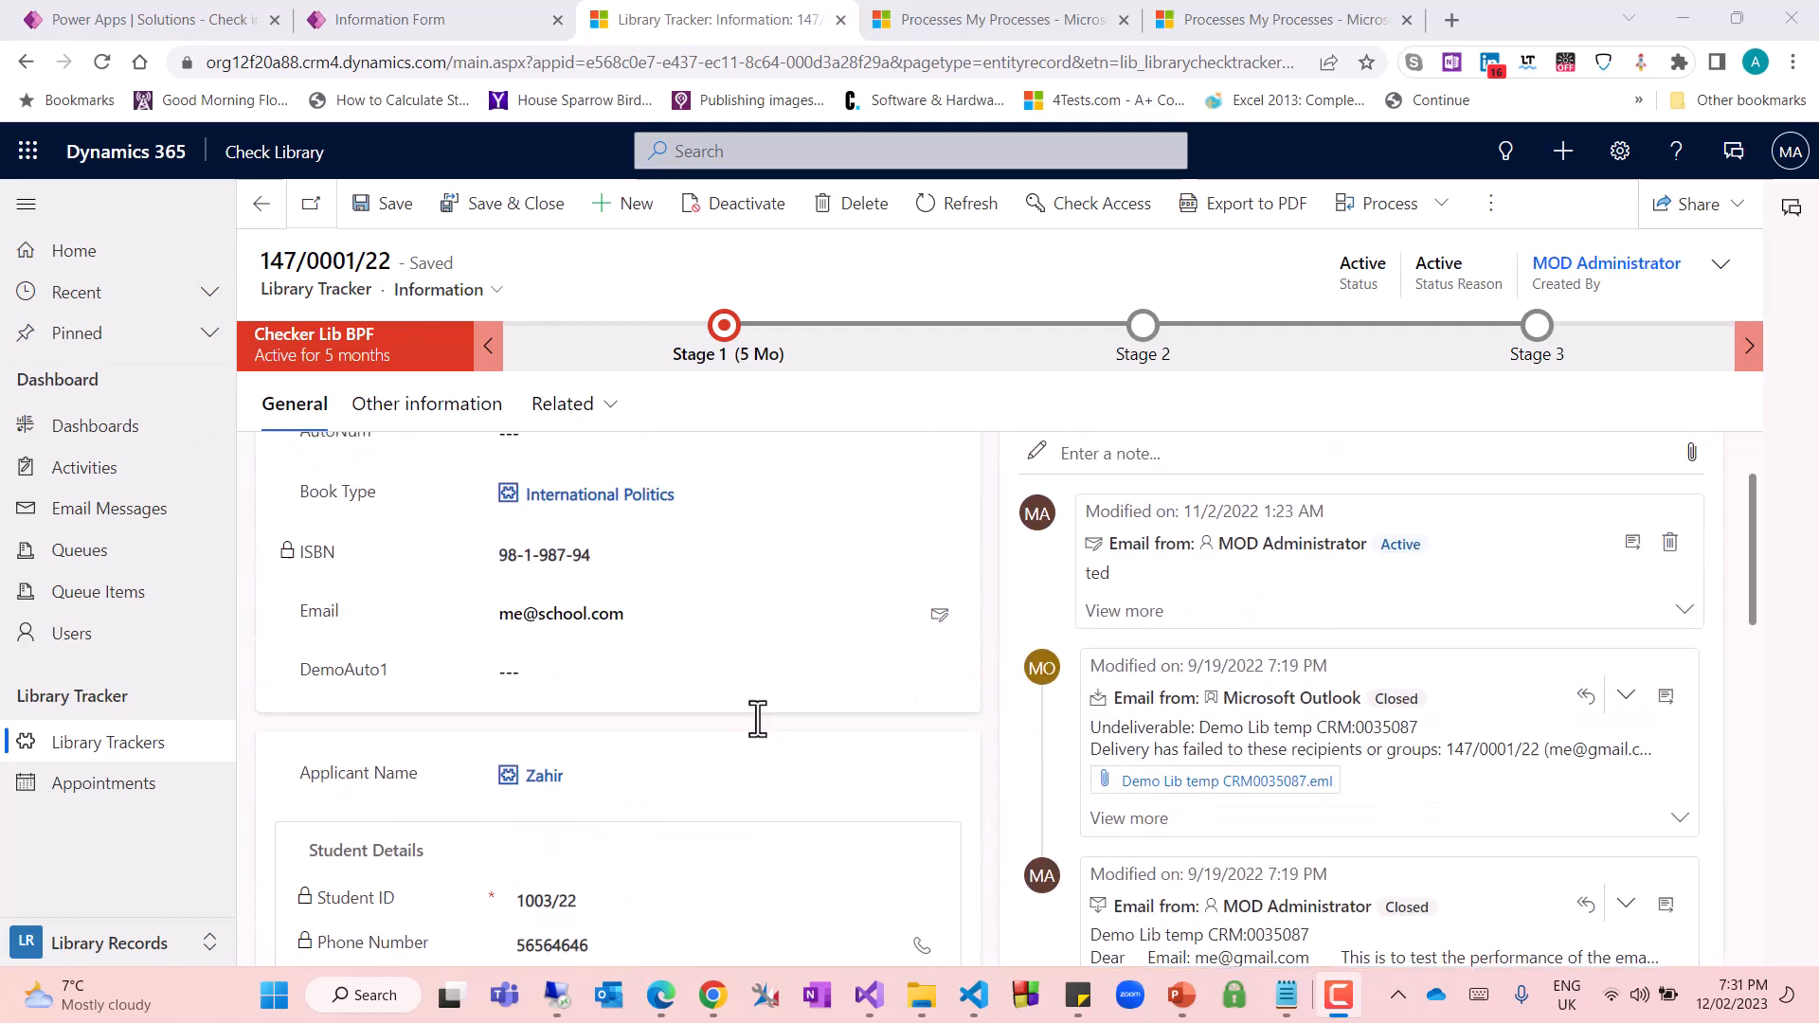
Start a new Library Tracker record with Modern Organic Chemistry as its Book Type
click(626, 207)
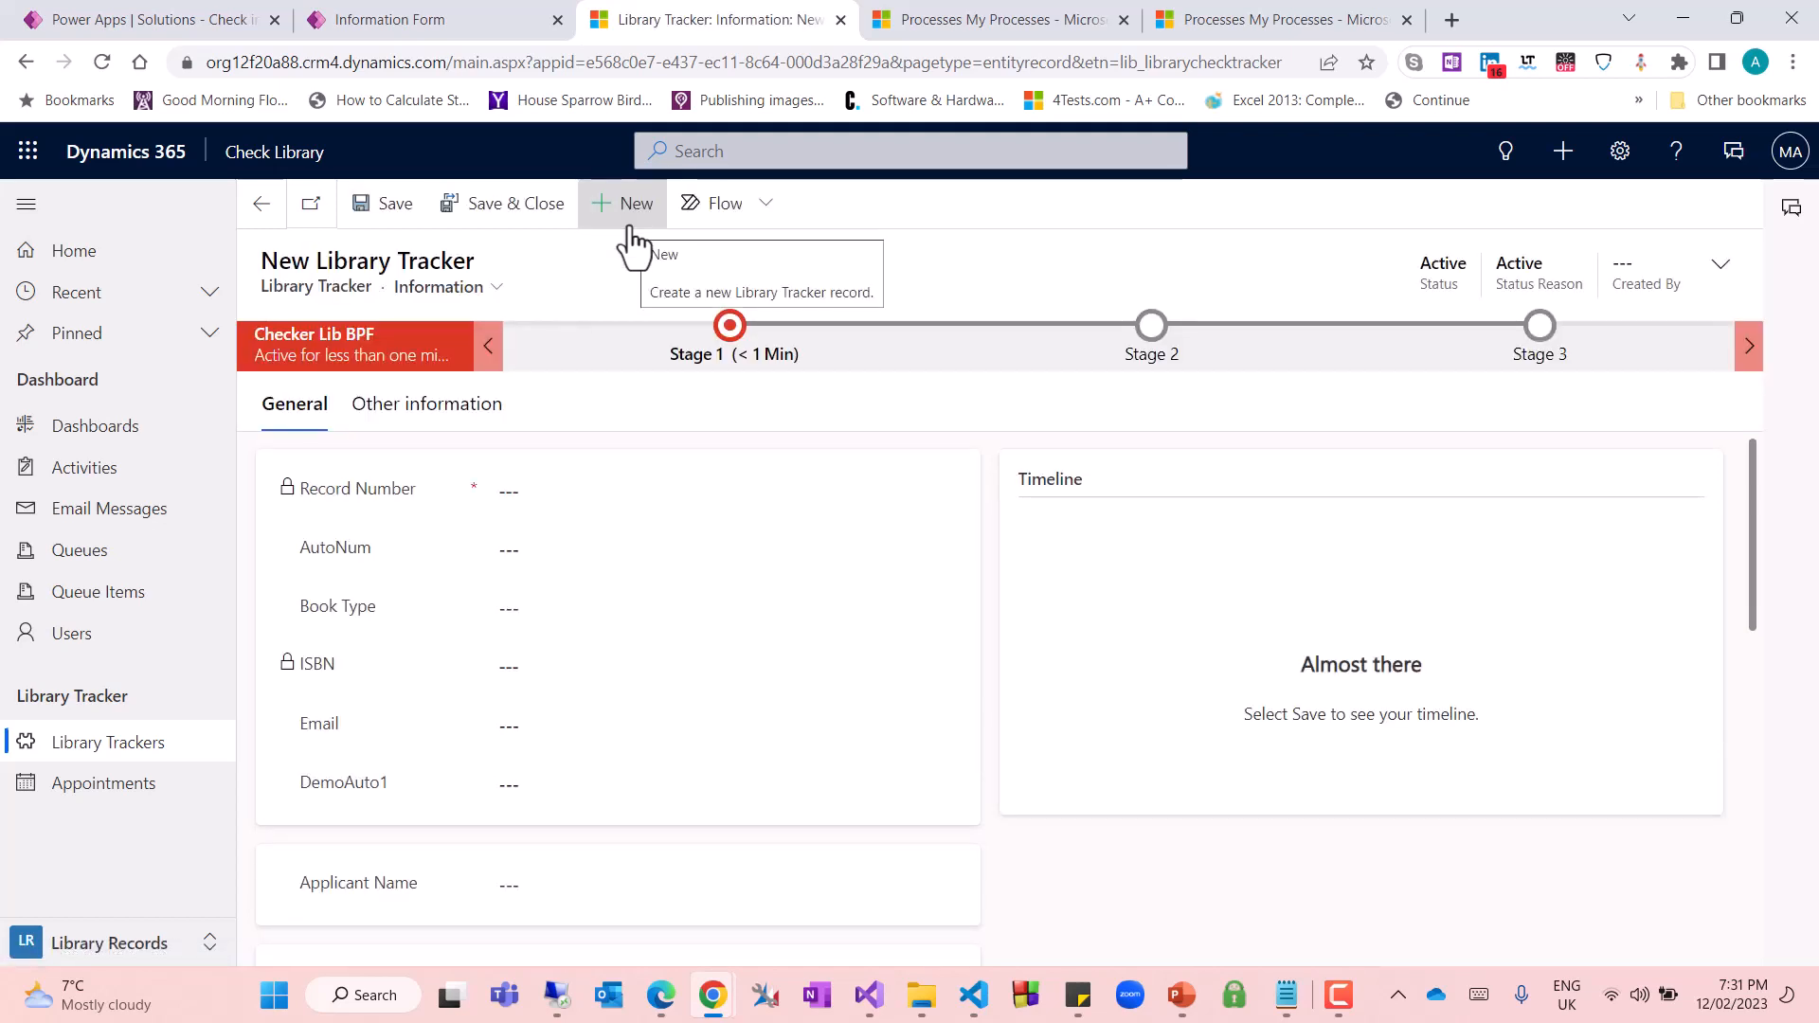
click(537, 606)
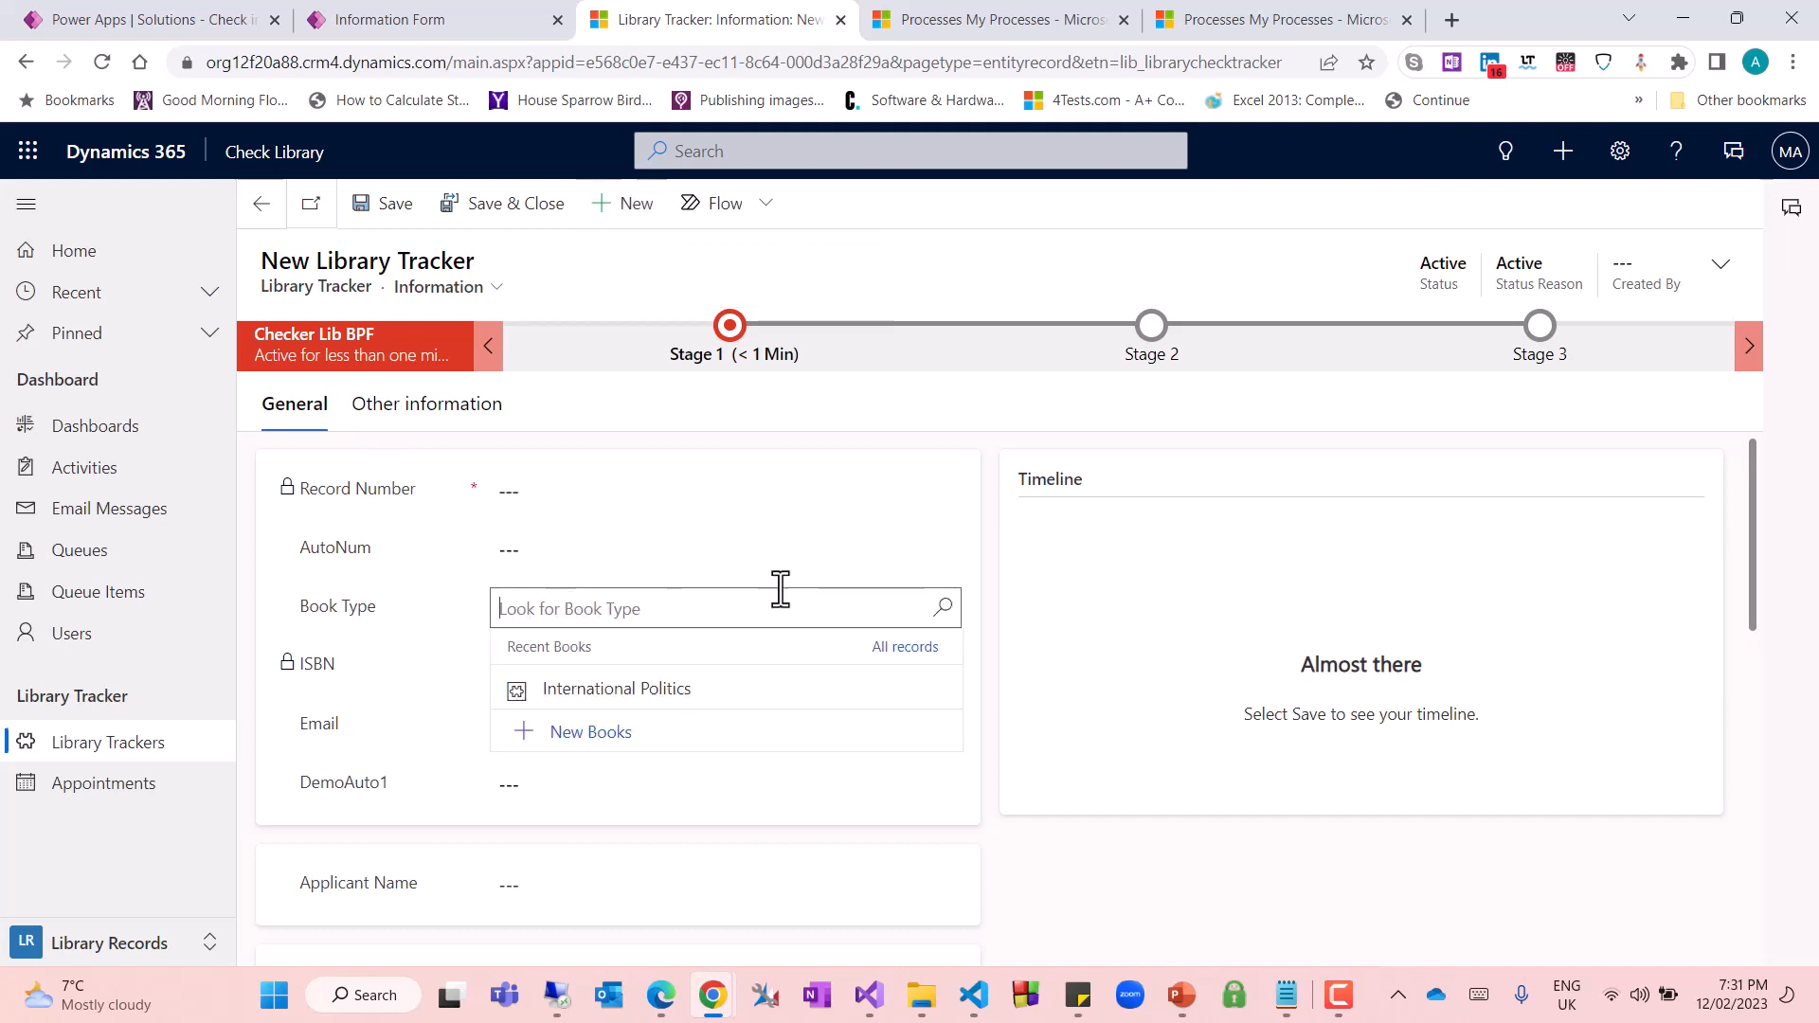
click(942, 611)
click(576, 787)
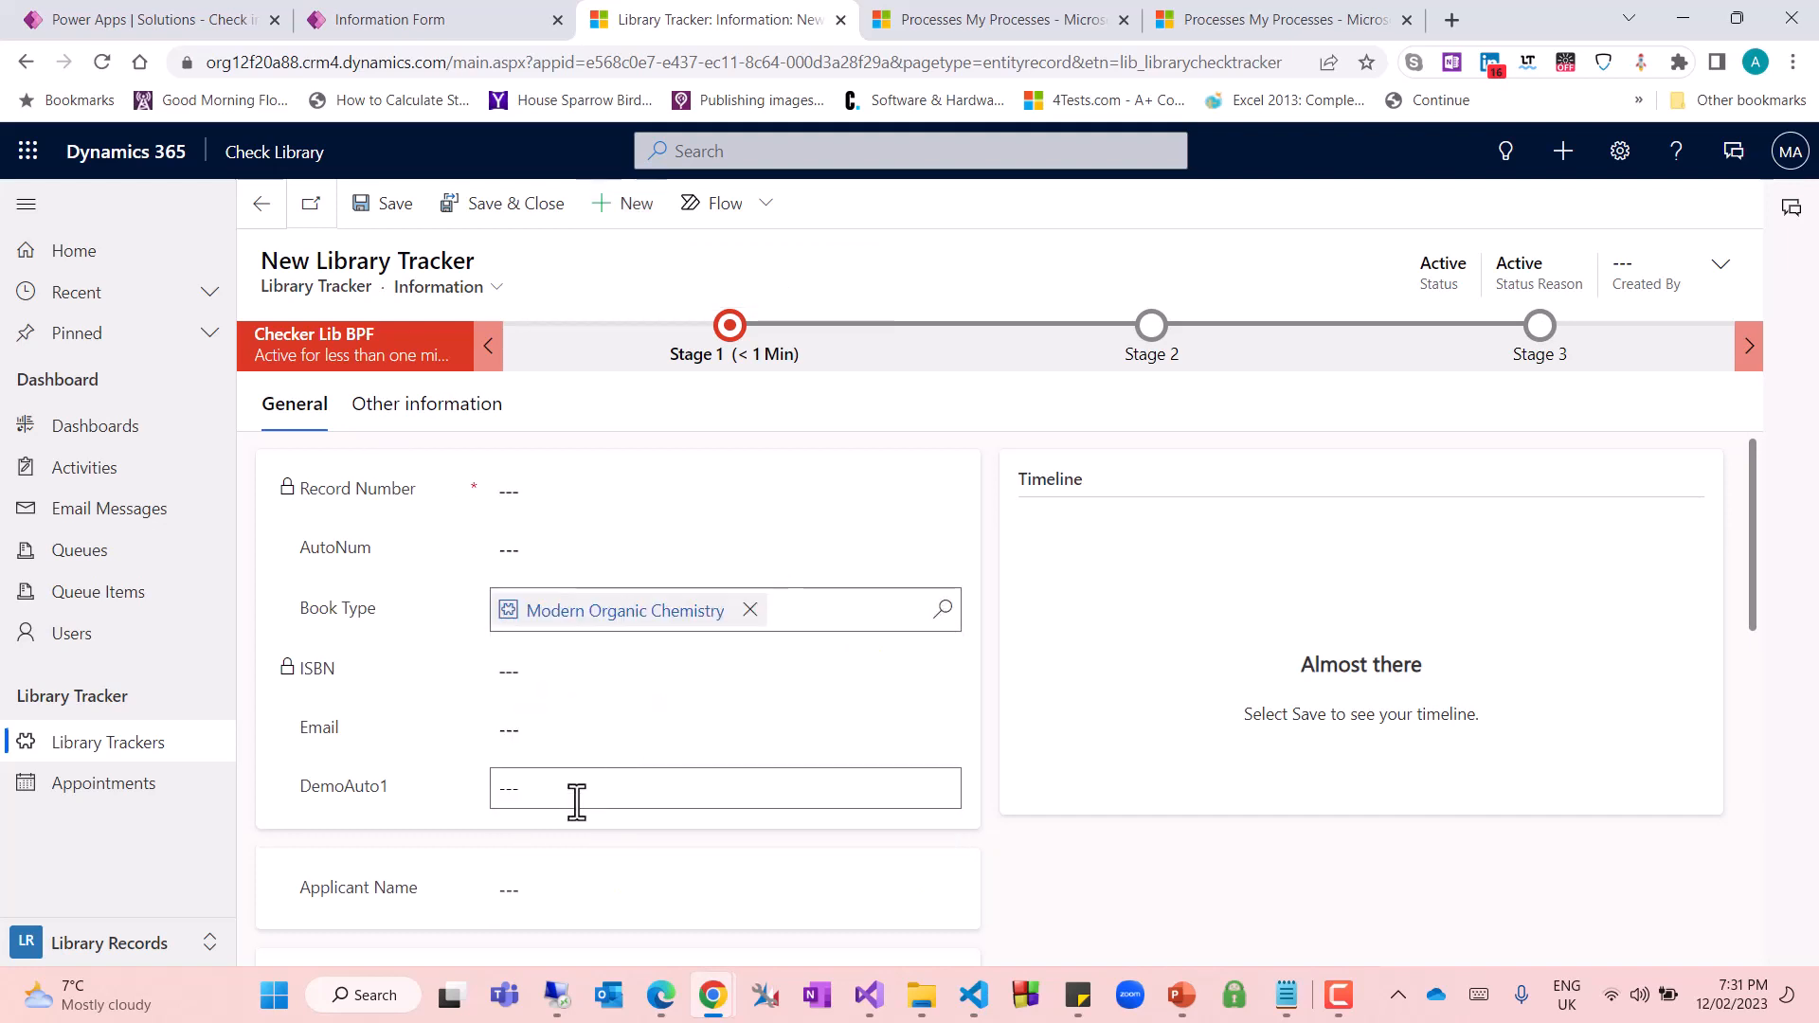
Fill in the new record's Applicant Name with the third of the recent students
scroll(1065, 882, down, 2)
scroll(1042, 787, down, 1)
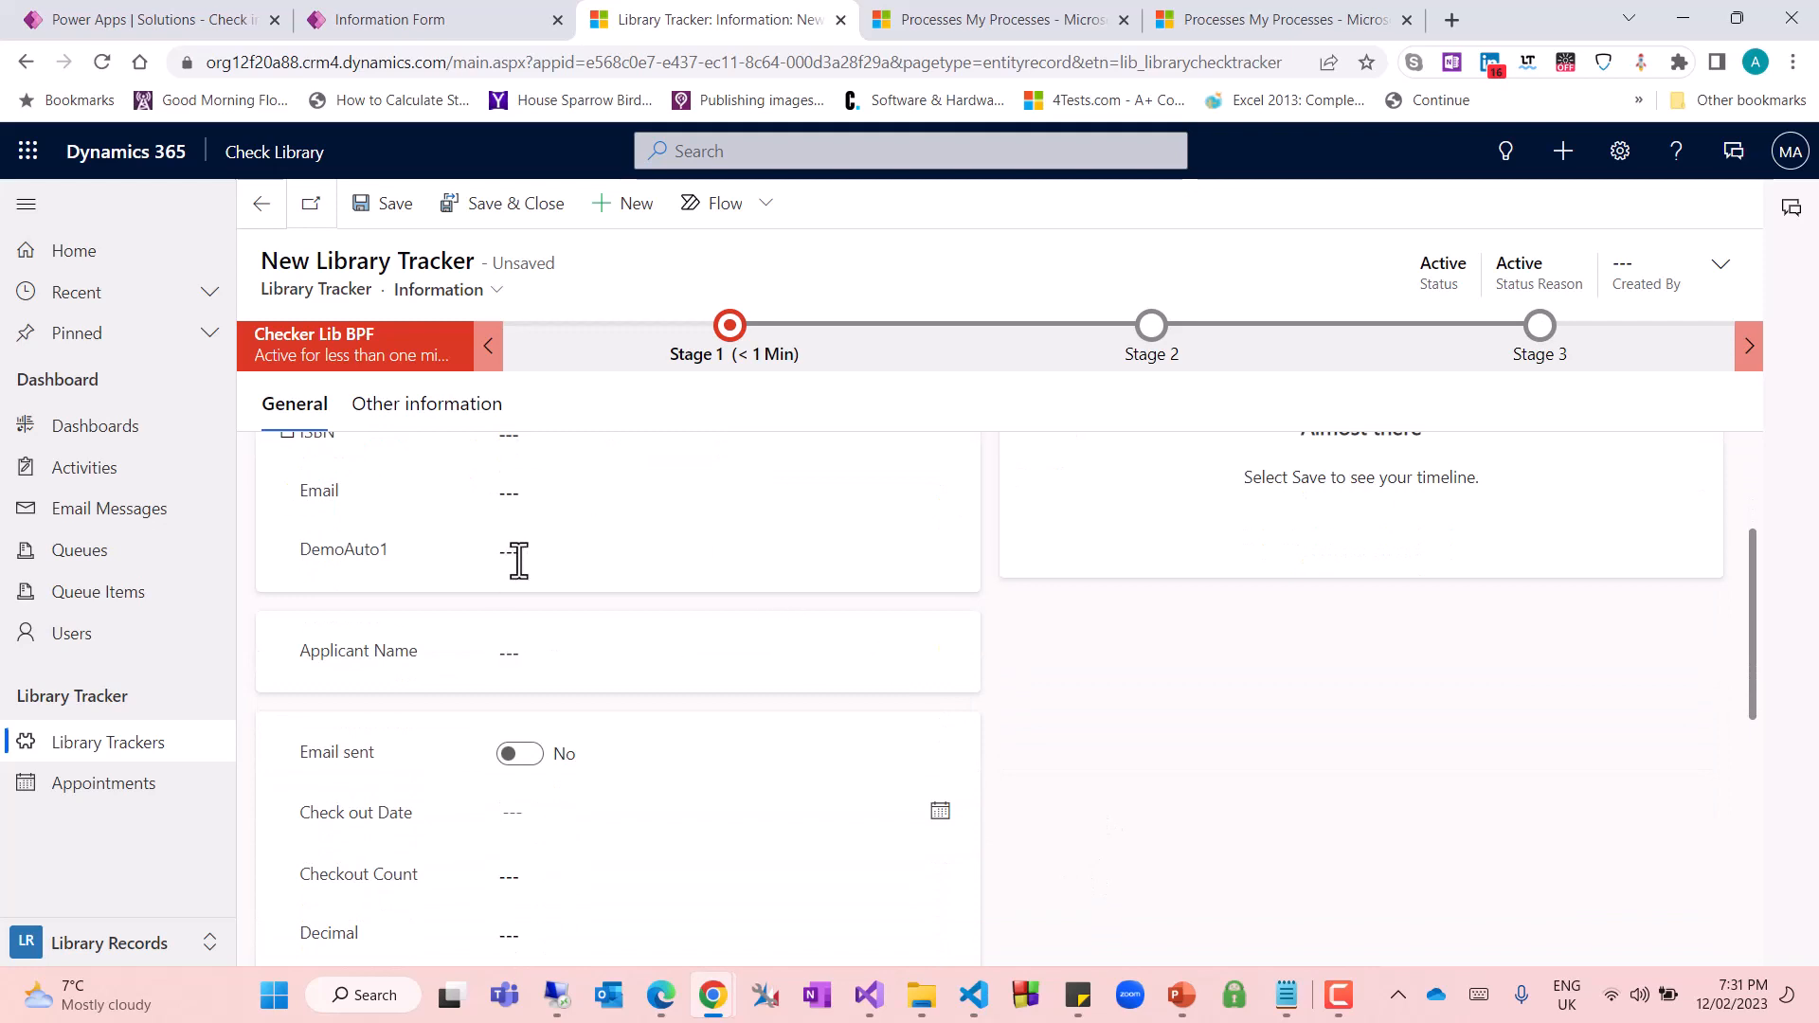
scroll(571, 593, down, 1)
click(607, 533)
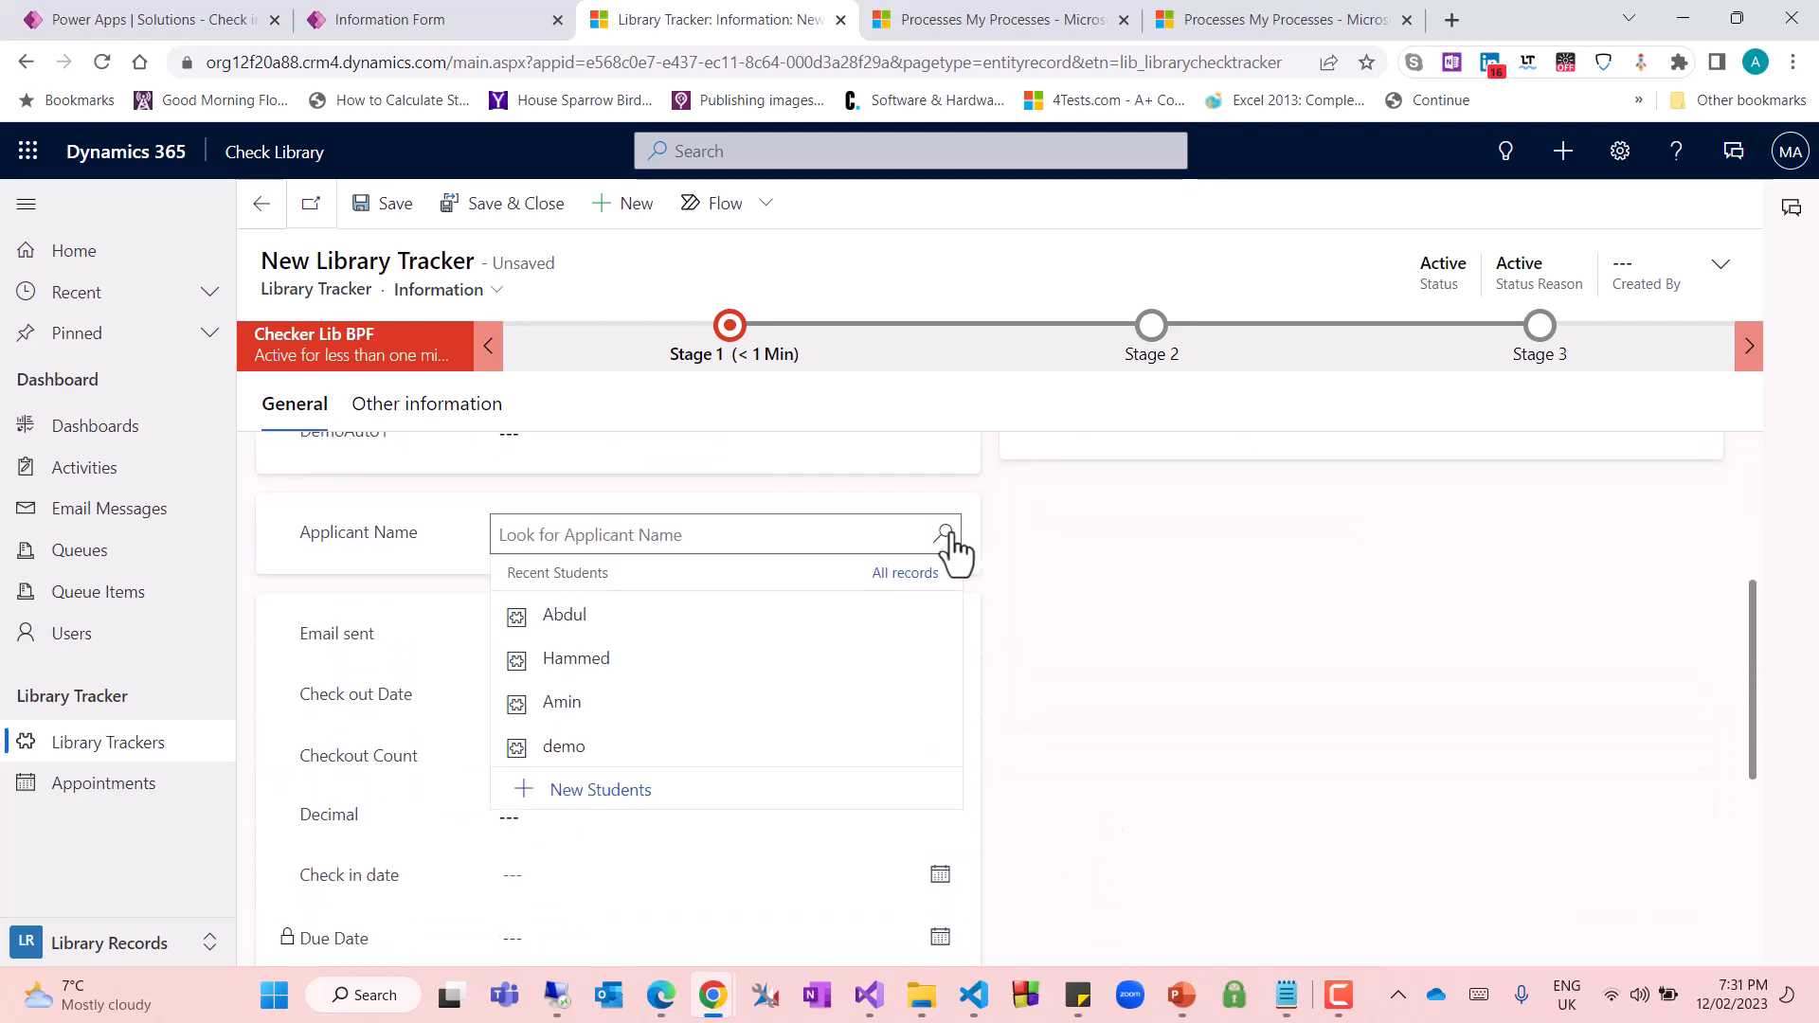
click(595, 708)
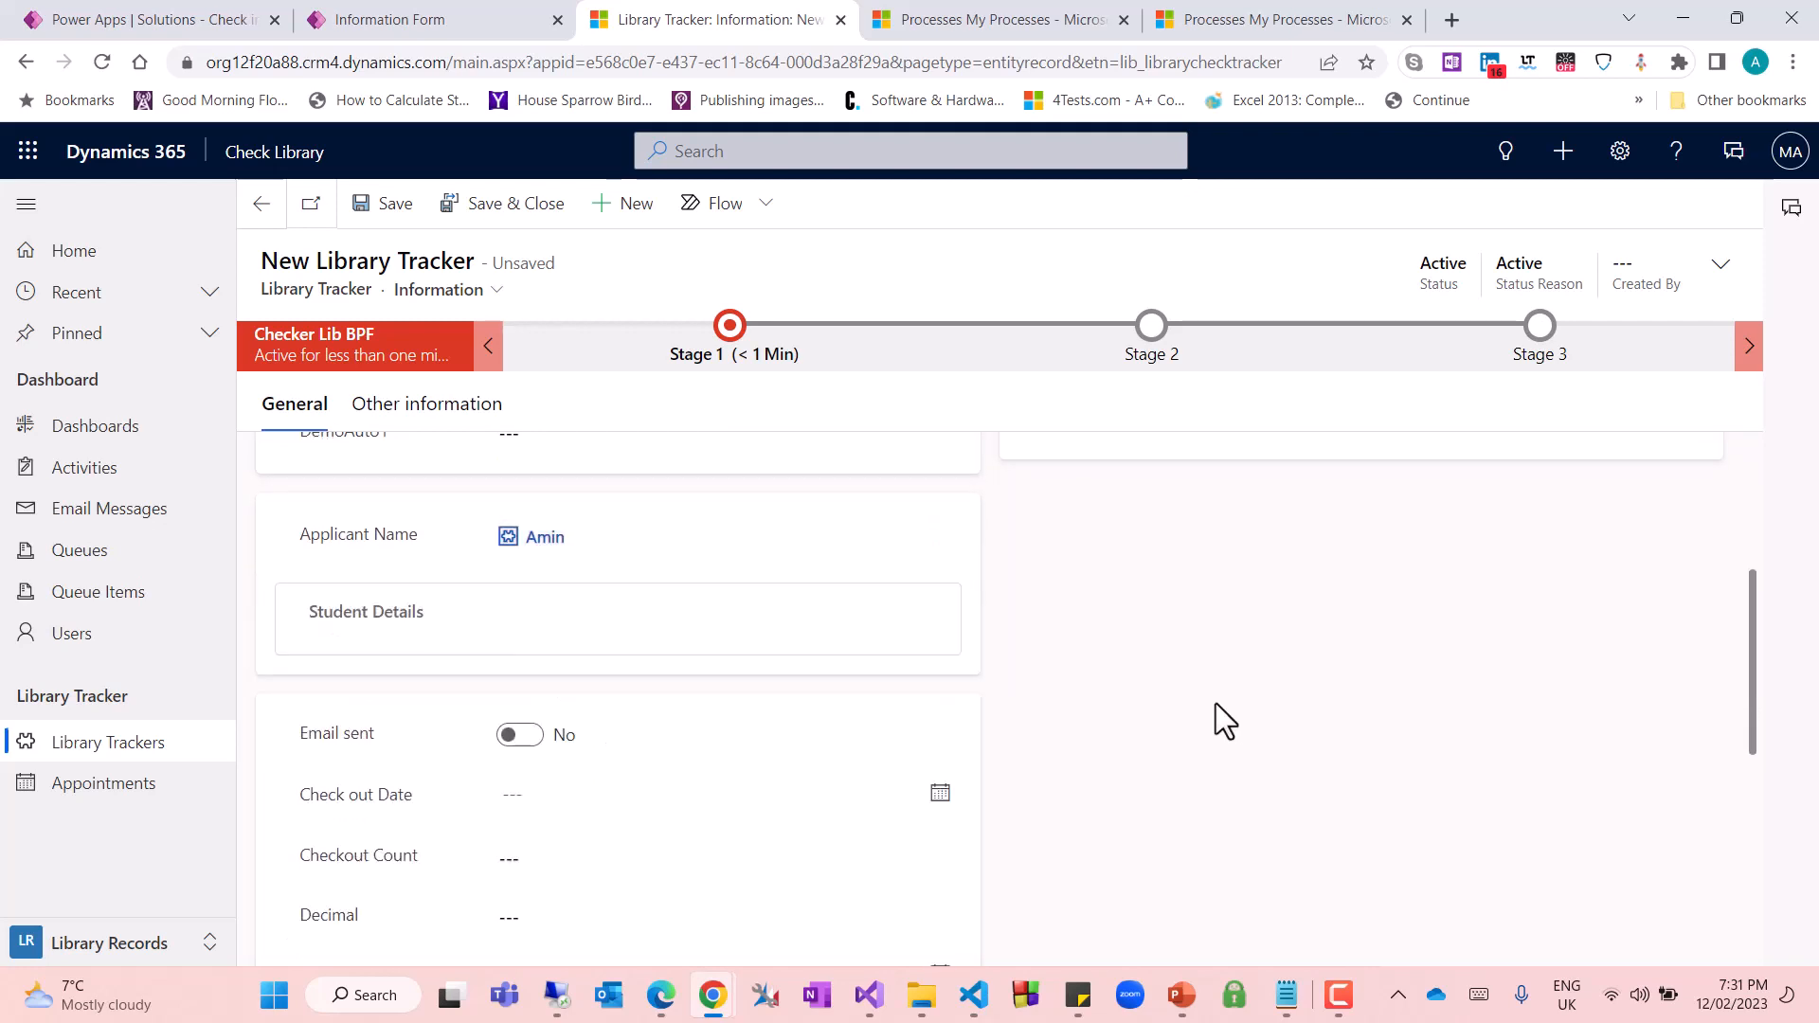
Set the new Library Tracker record's Check out Date to 2/12/2023
scroll(654, 715, down, 5)
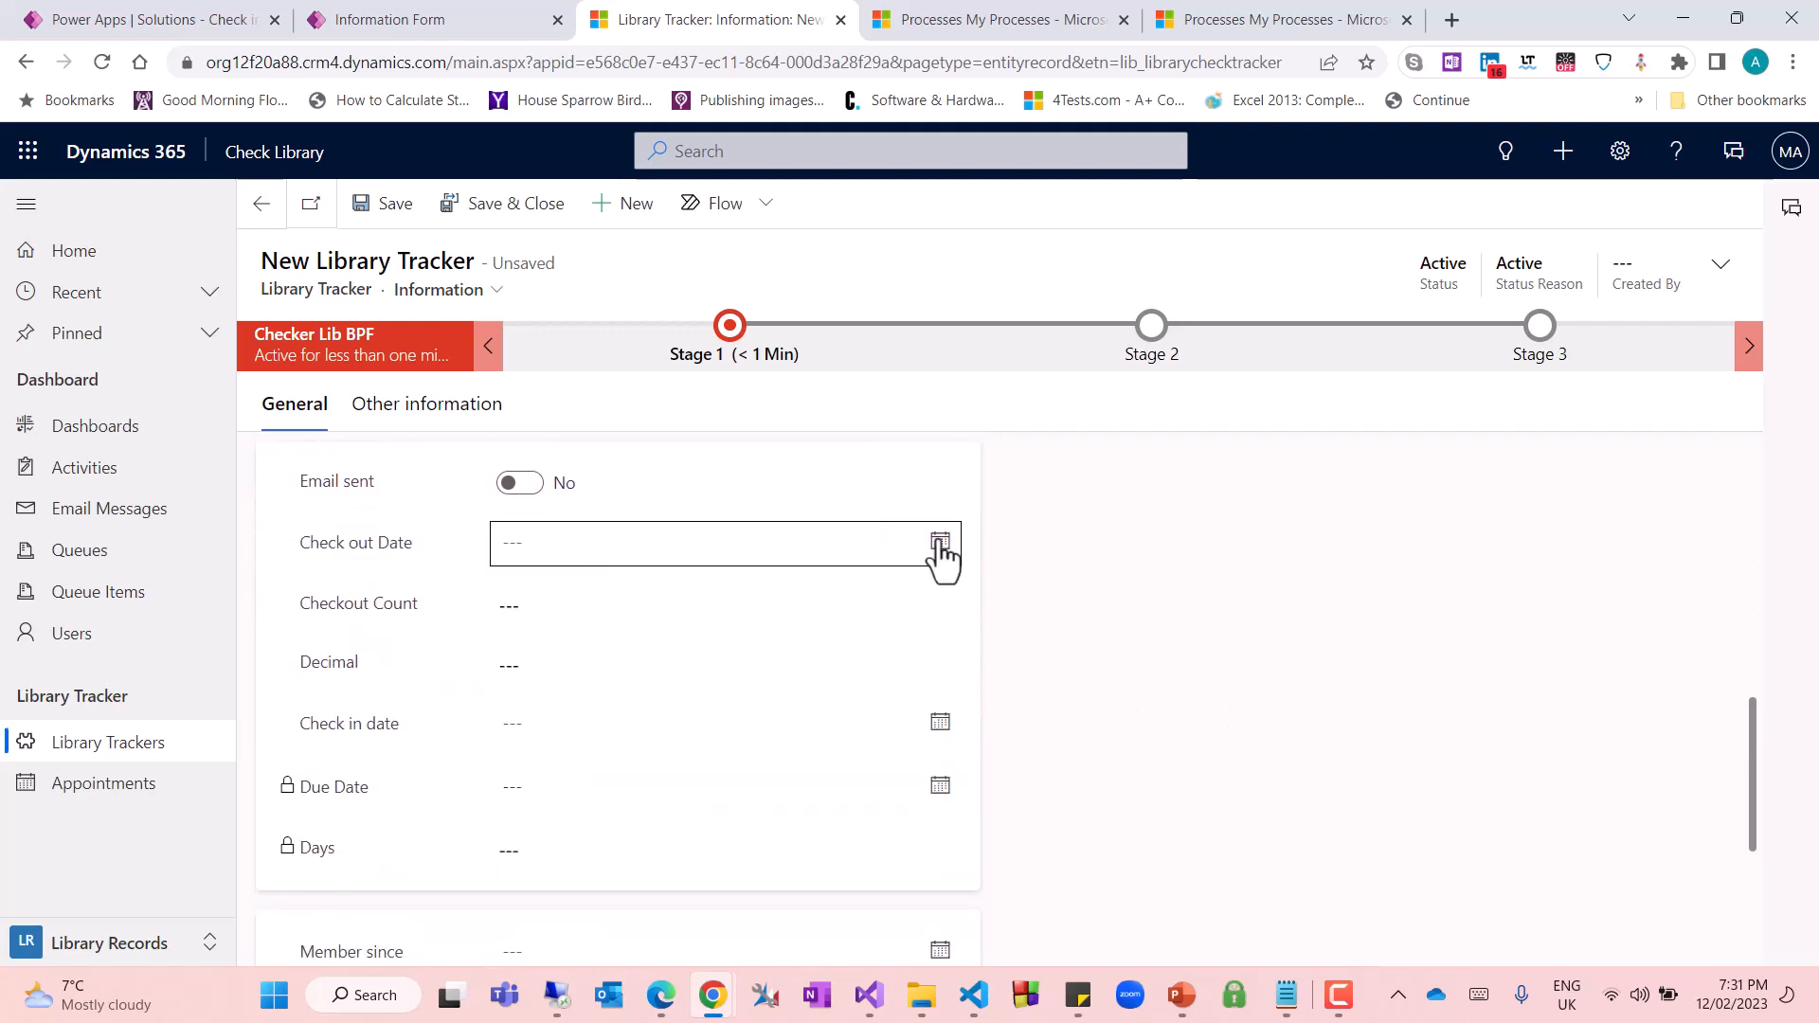
click(940, 543)
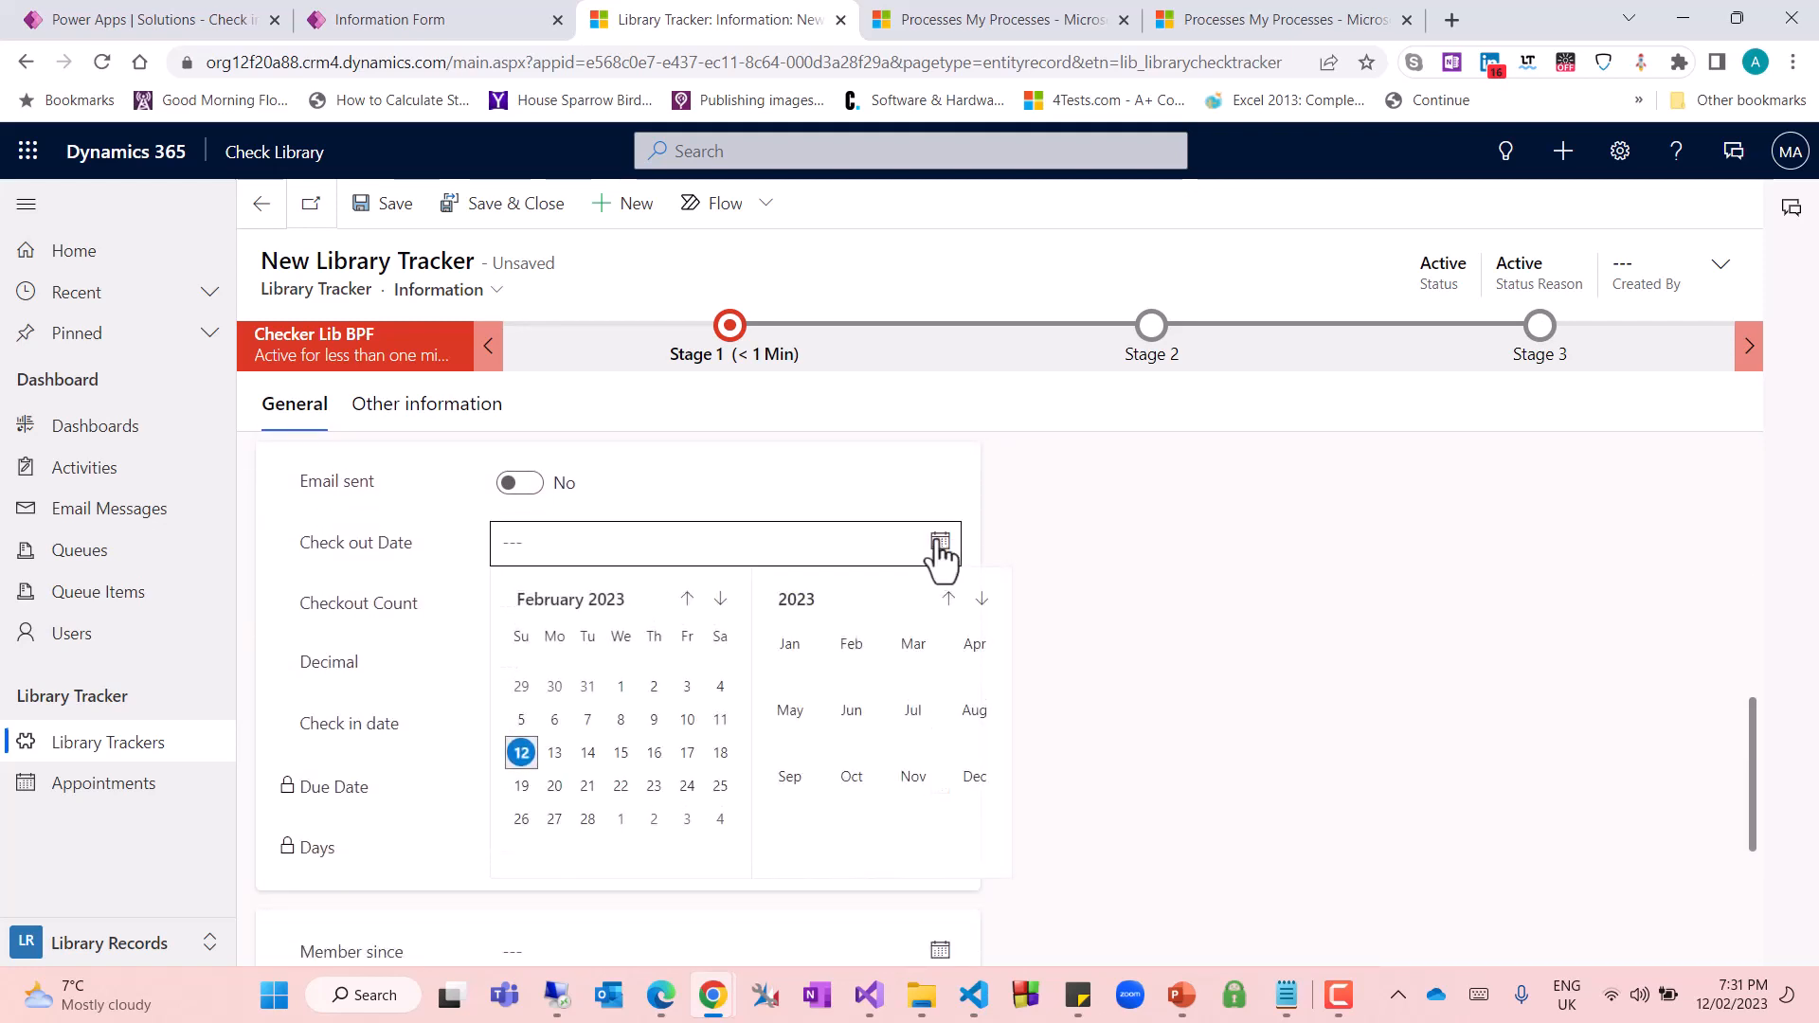
click(522, 754)
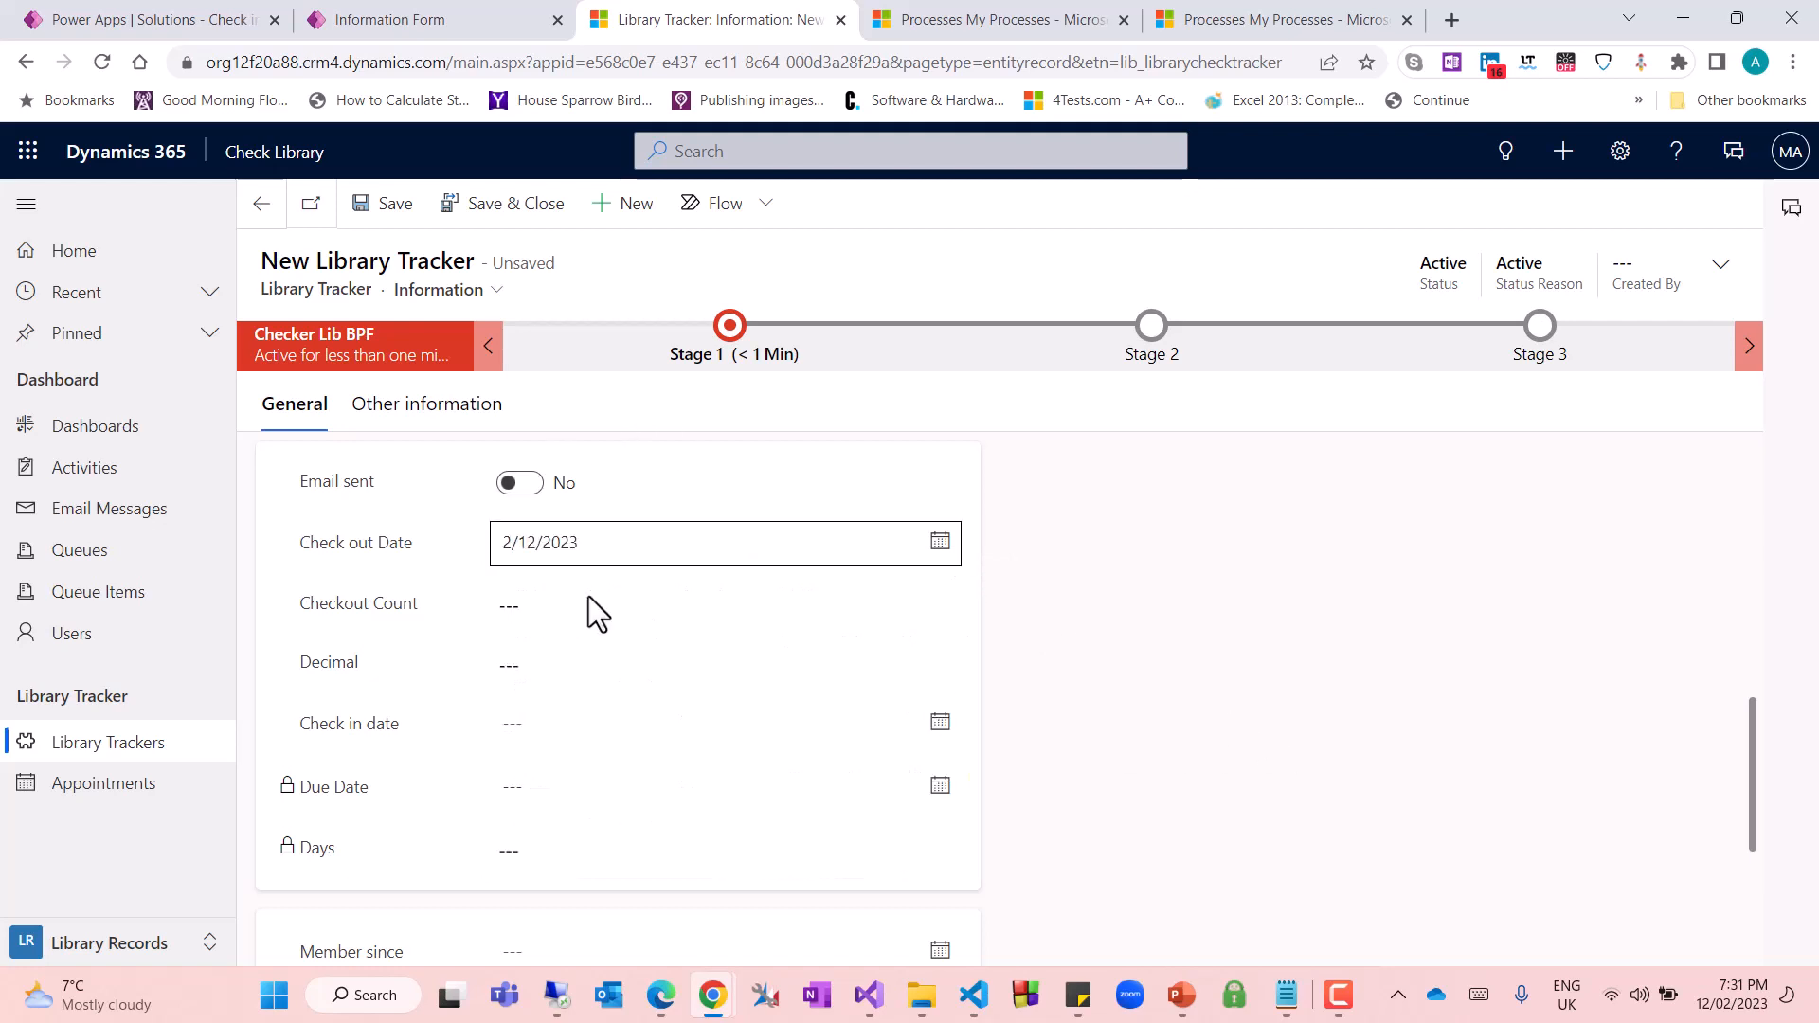
Save the new Library Tracker record and refresh it to check its Checkout Count and Decimal fields
scroll(597, 616, down, 2)
scroll(485, 616, up, 2)
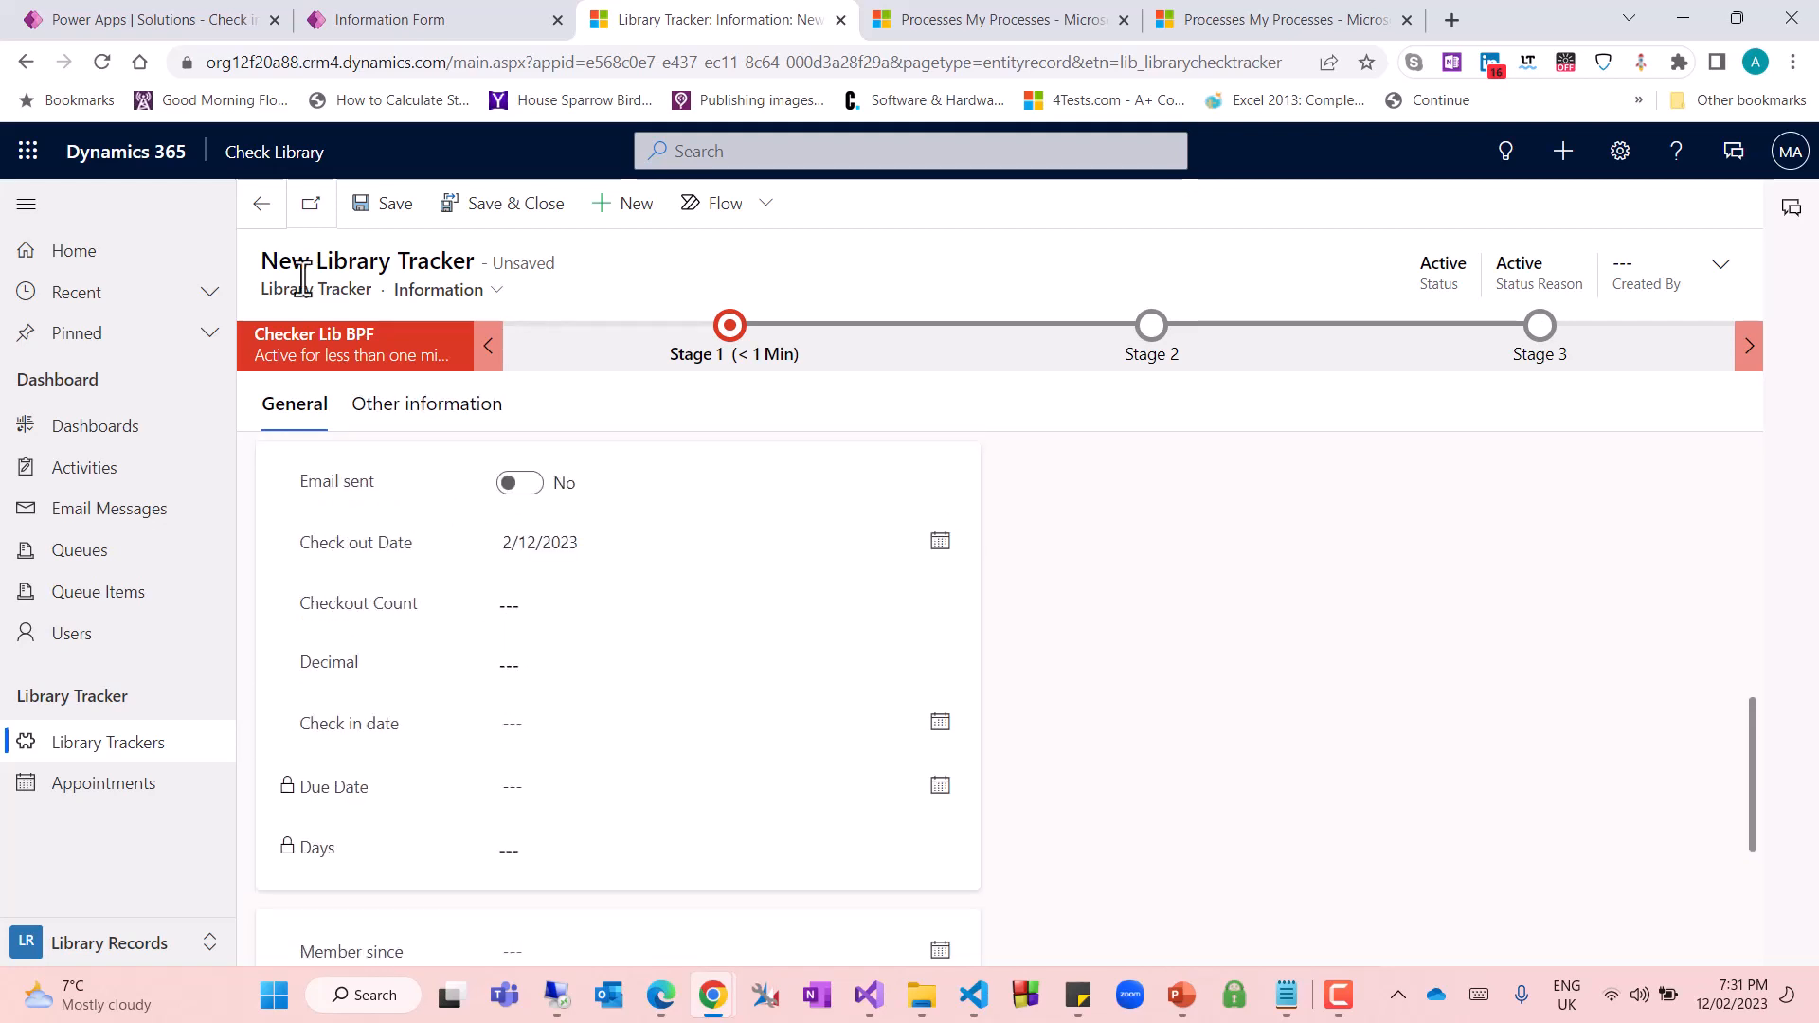
click(363, 213)
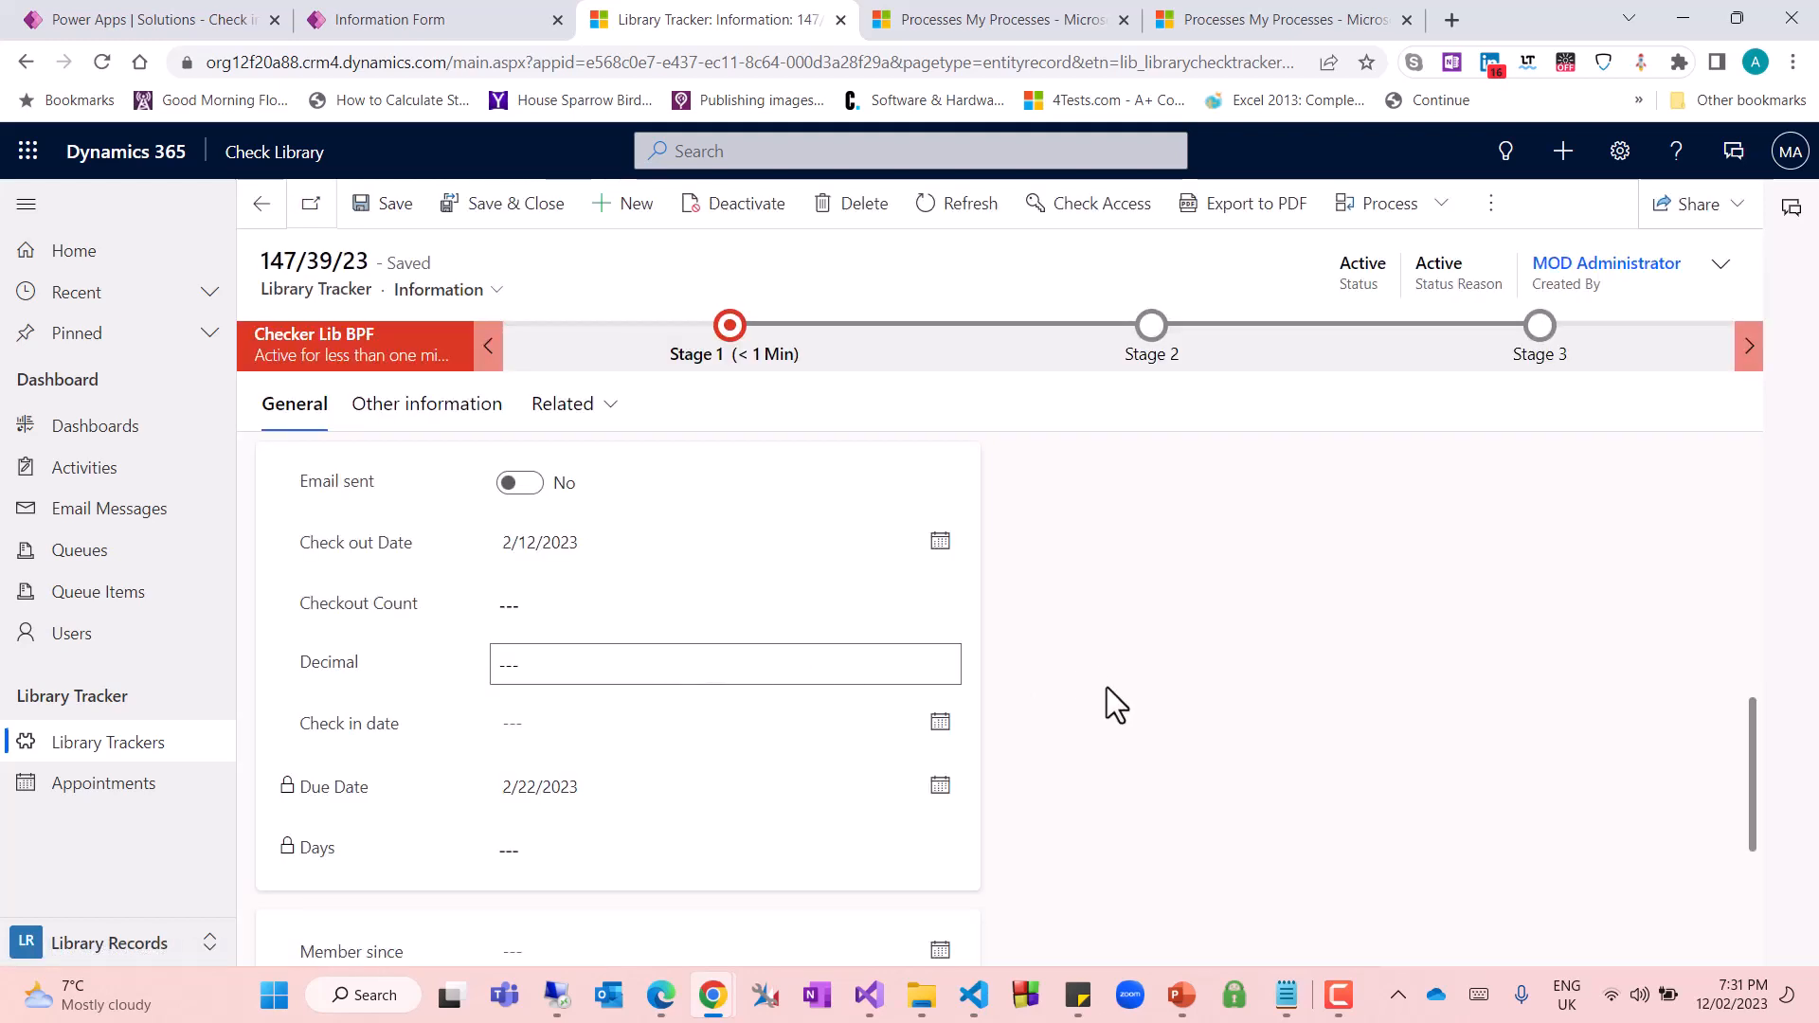
click(957, 208)
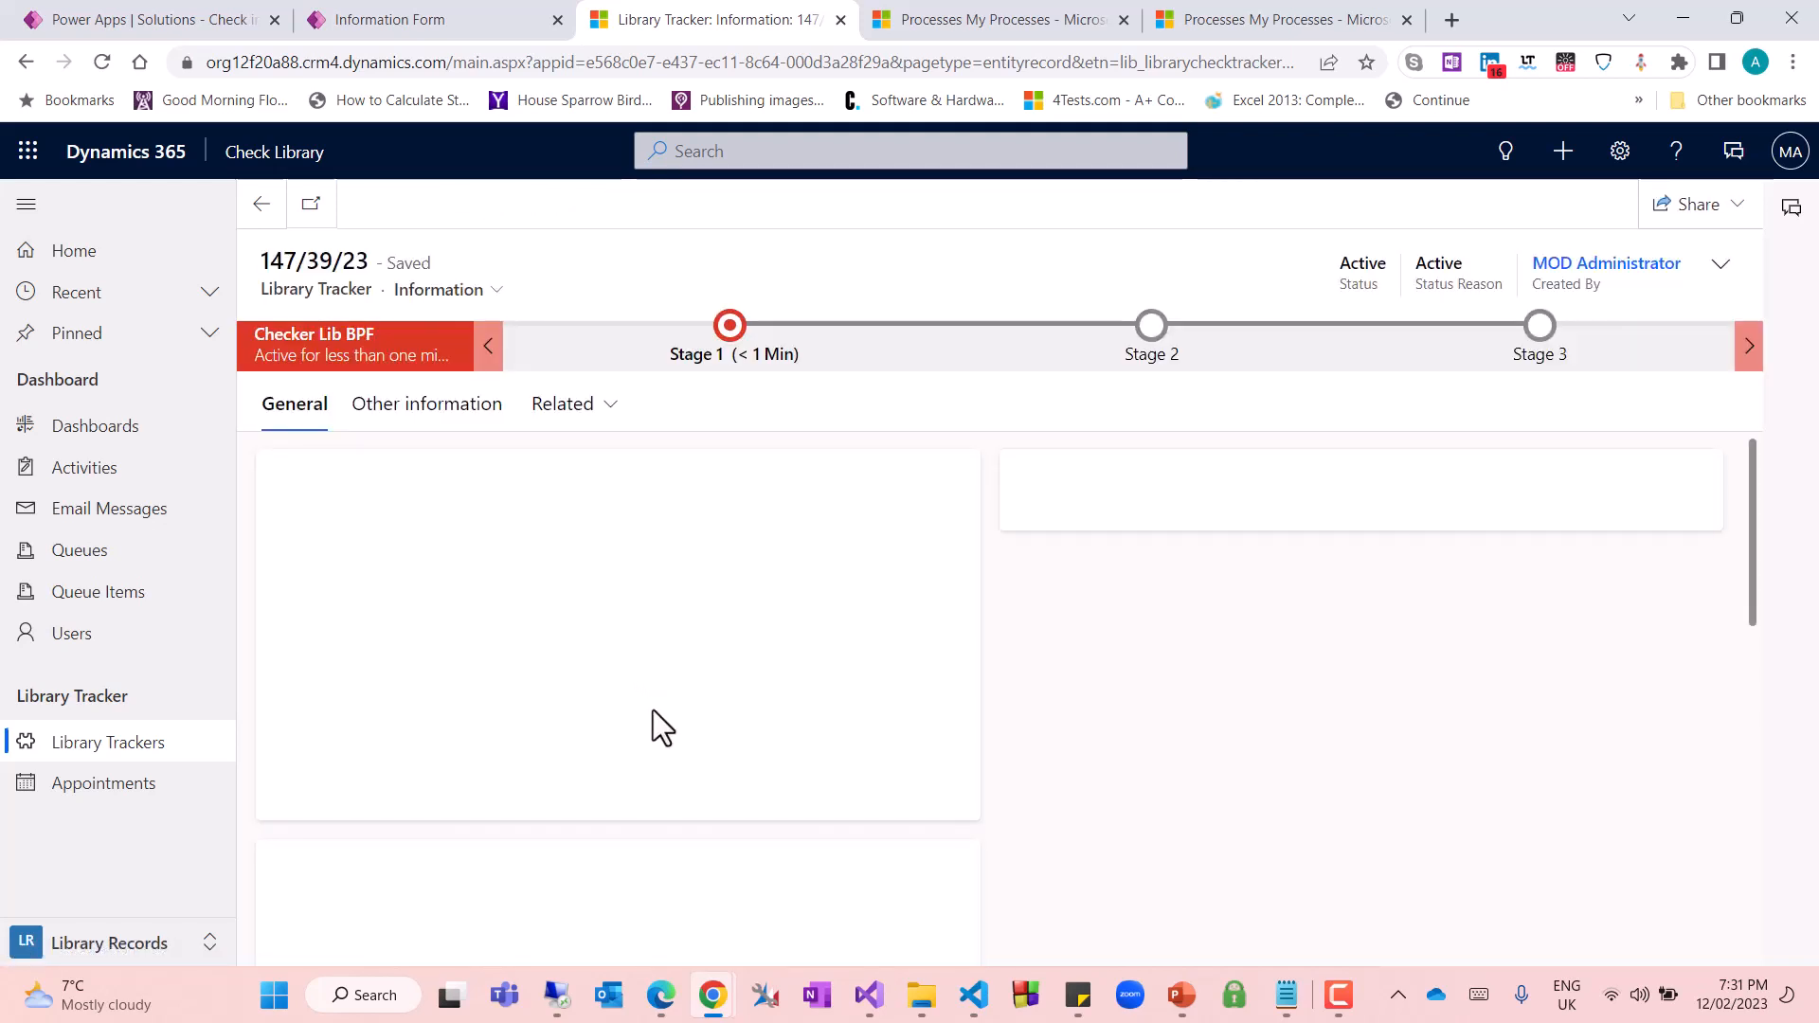
scroll(645, 741, down, 2)
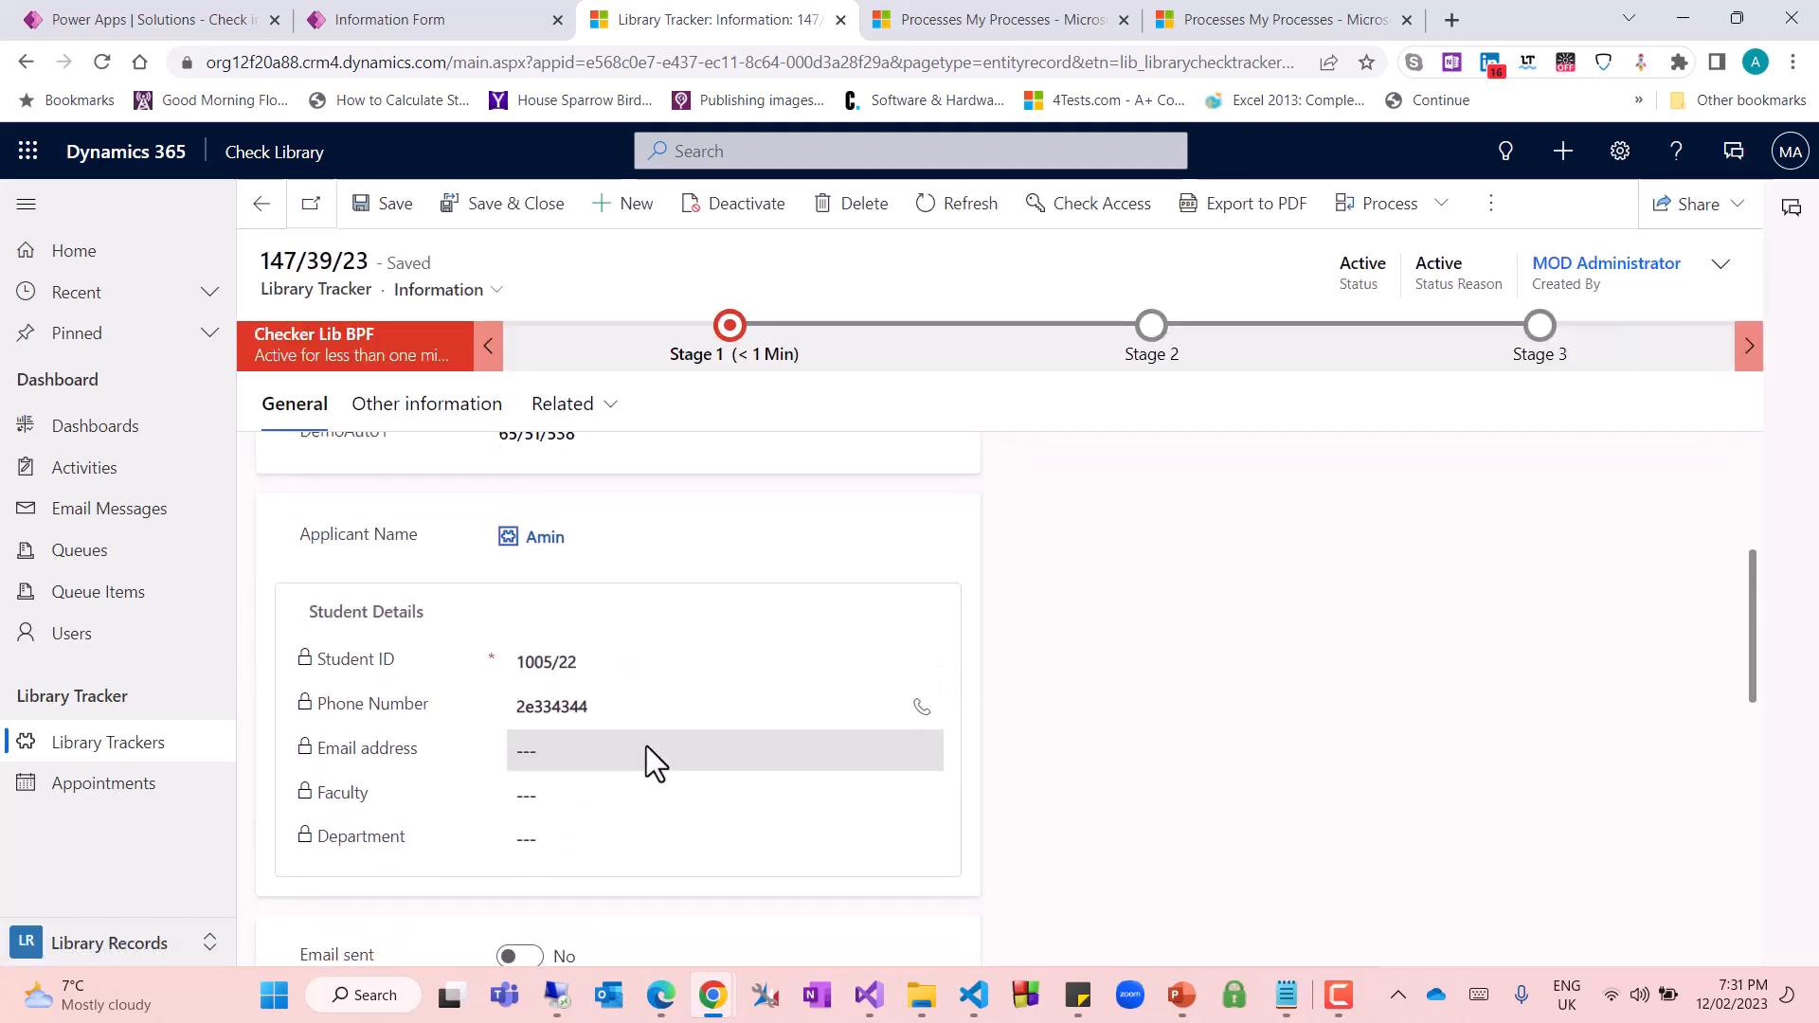
scroll(648, 749, up, 2)
scroll(654, 739, down, 5)
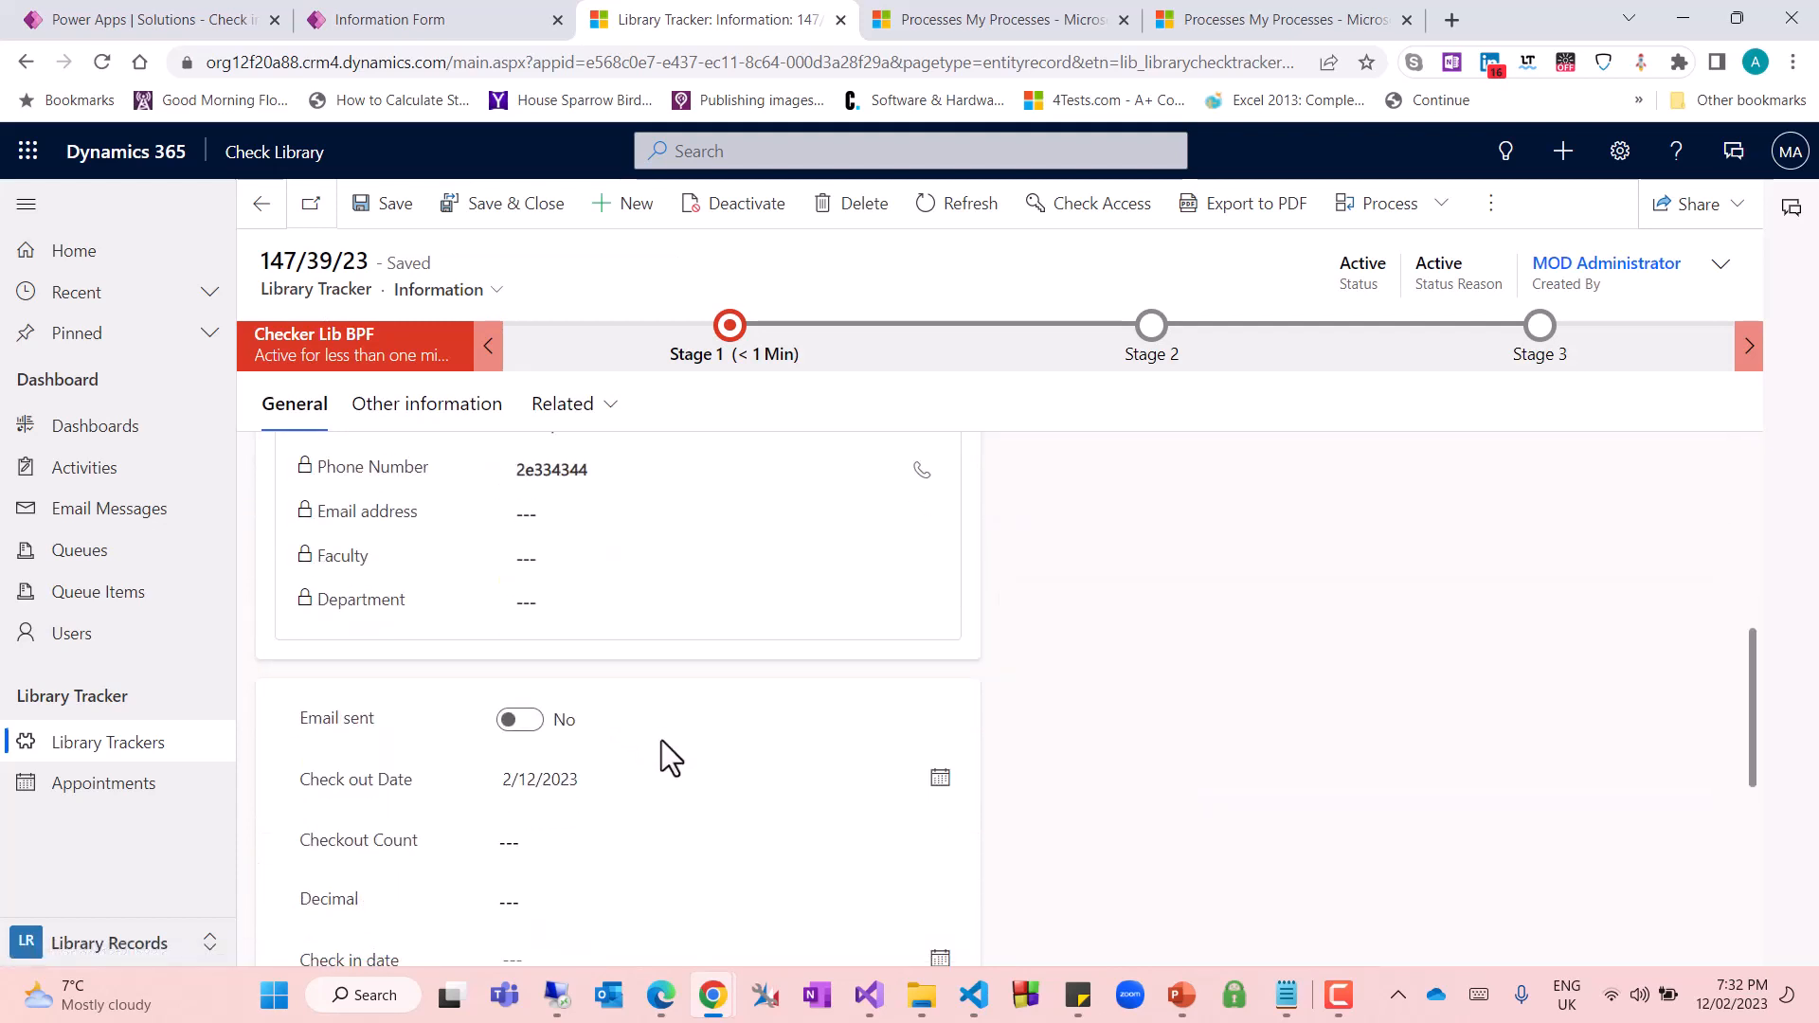
scroll(642, 671, down, 3)
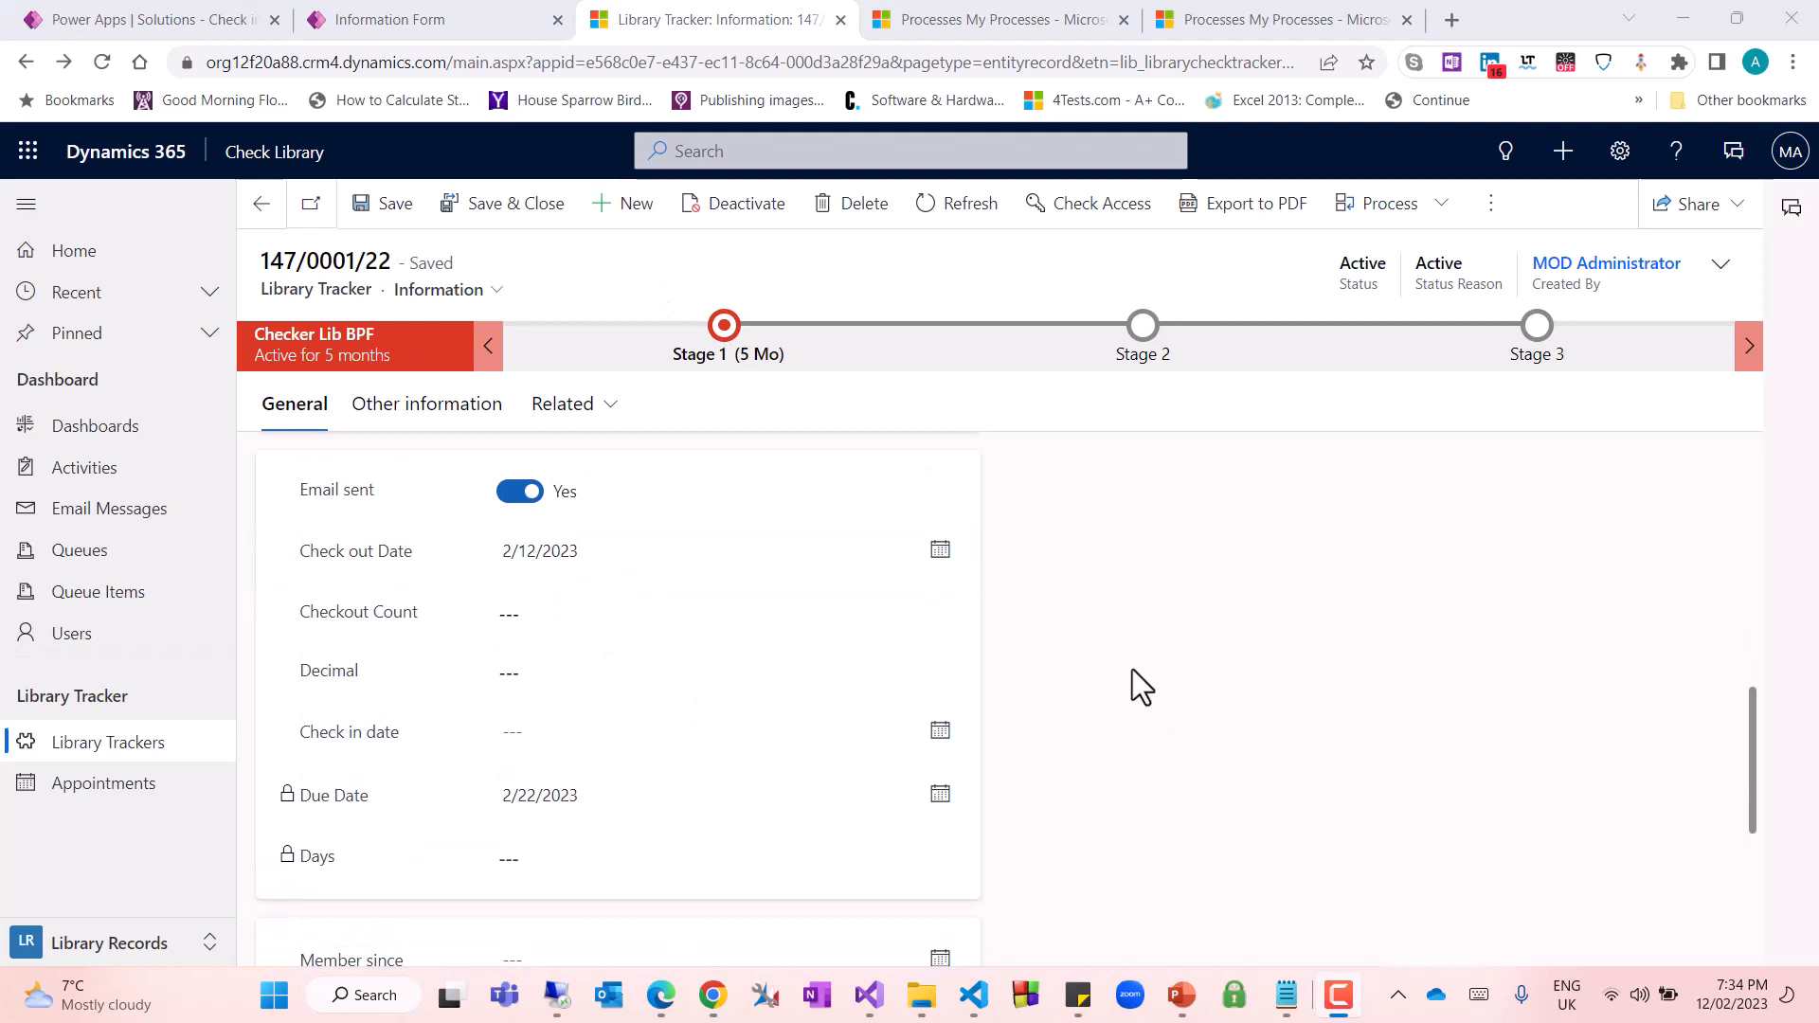
Check the Decimal field on the existing Library Tracker record 147/0001/22
drag(290, 678, 388, 679)
click(567, 670)
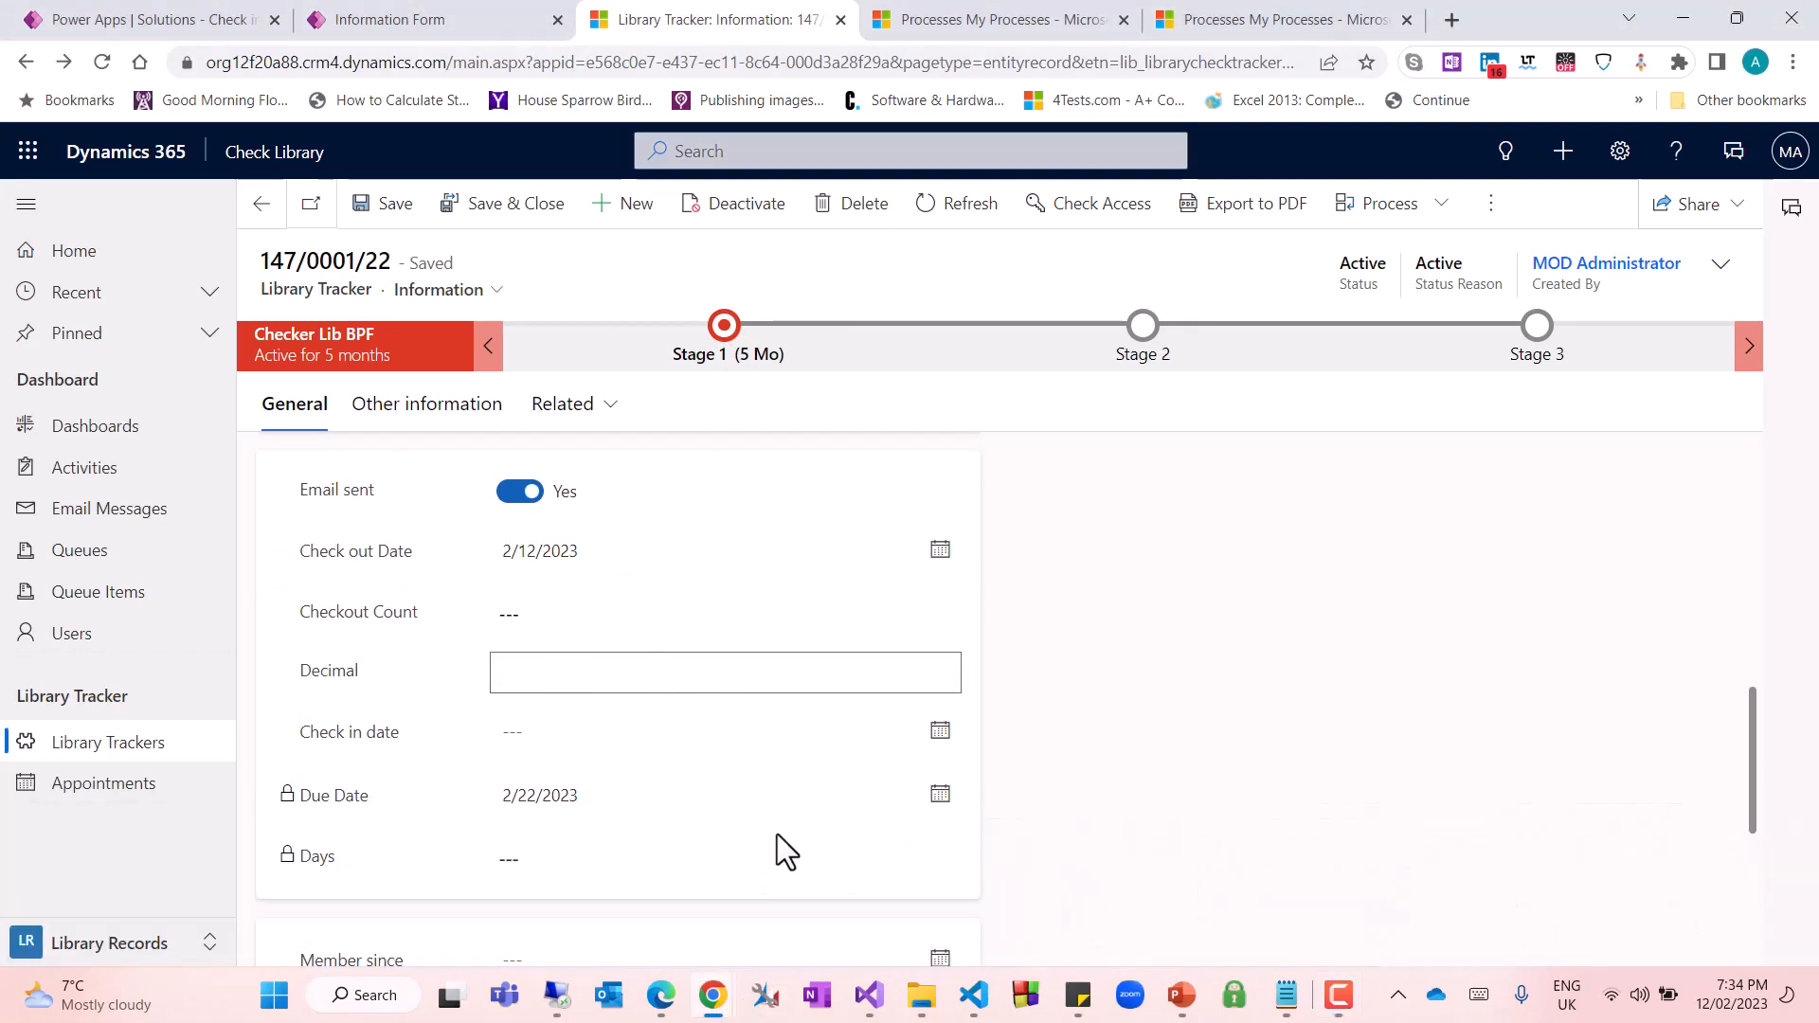
click(1131, 817)
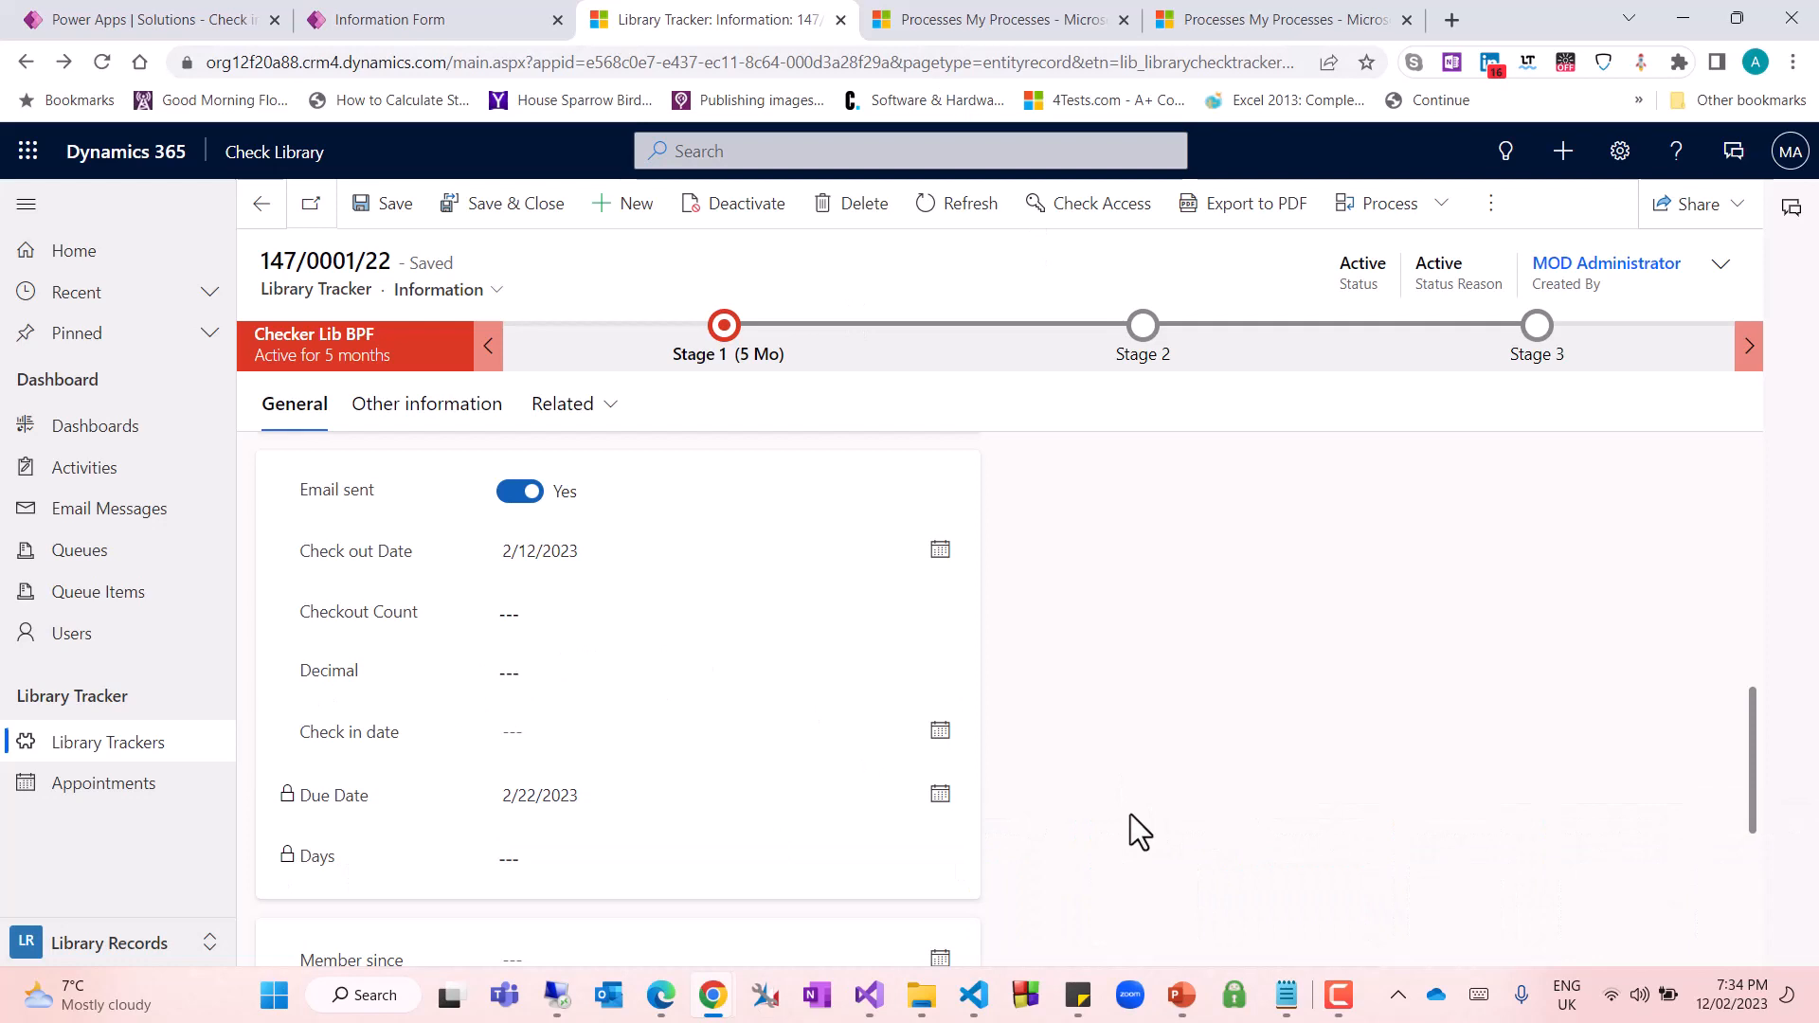
Open the Update Decimal field workflow from My Processes and activate it
click(933, 20)
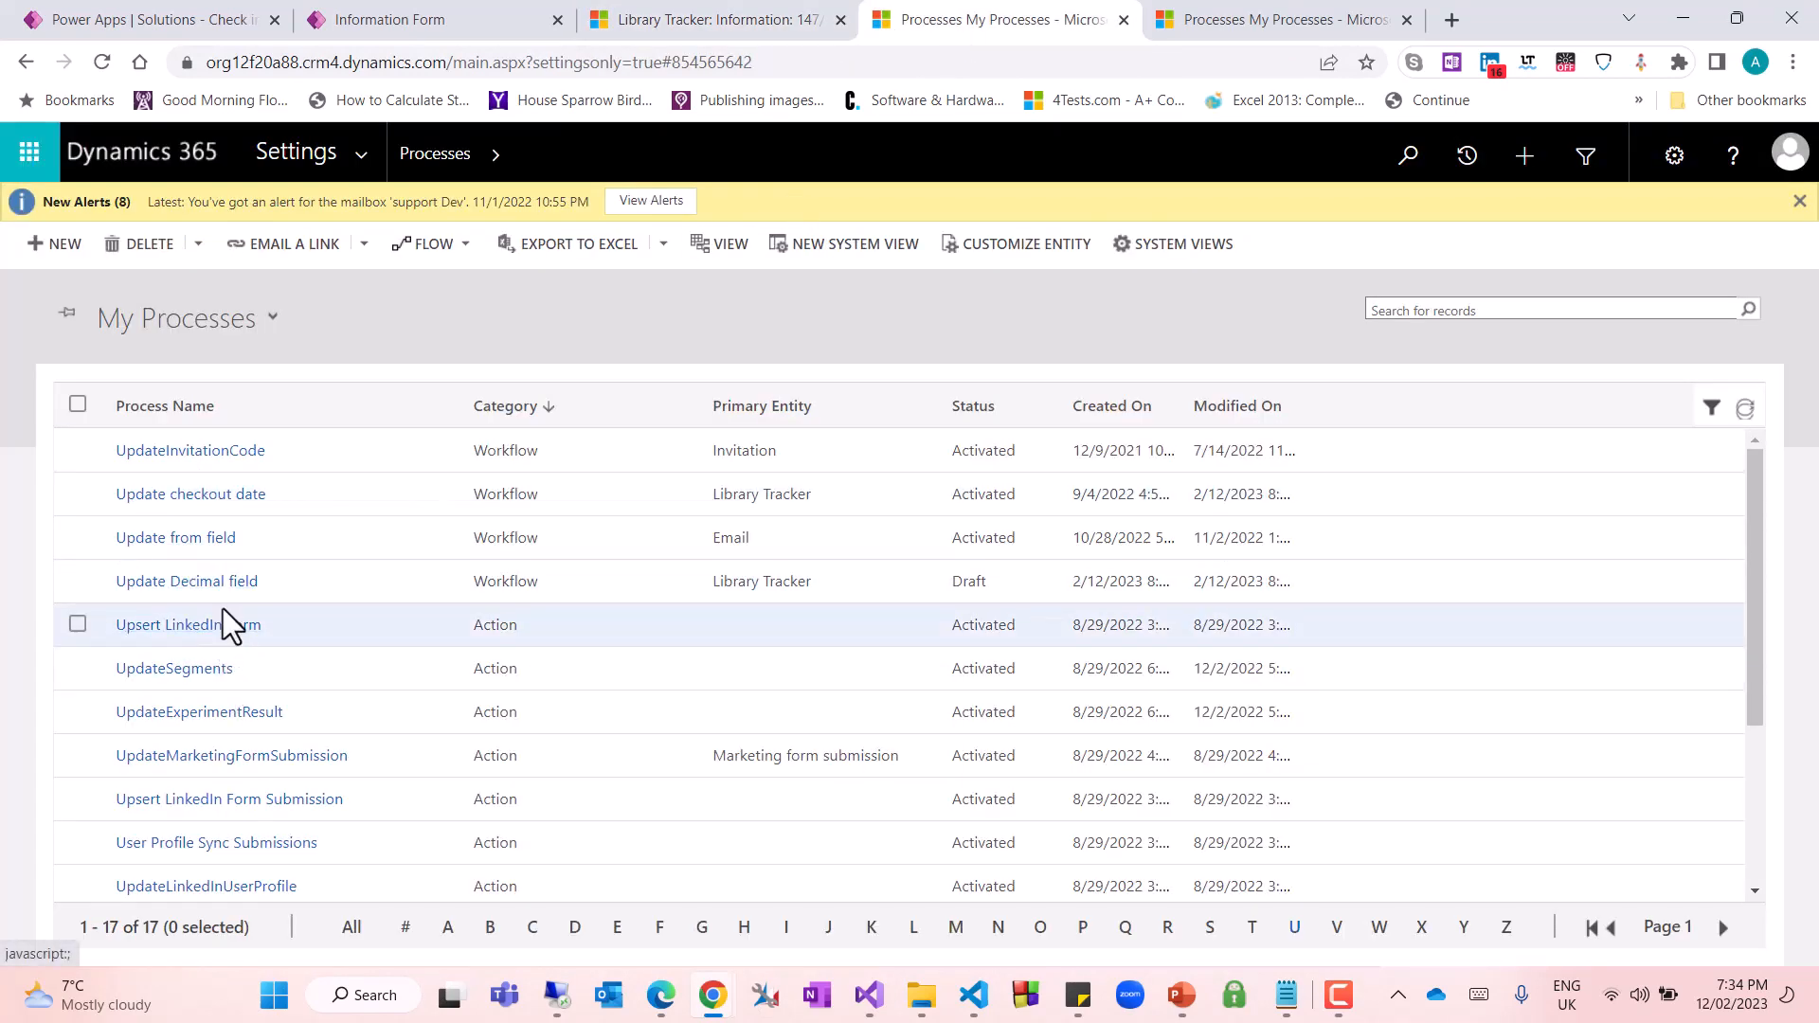
click(217, 591)
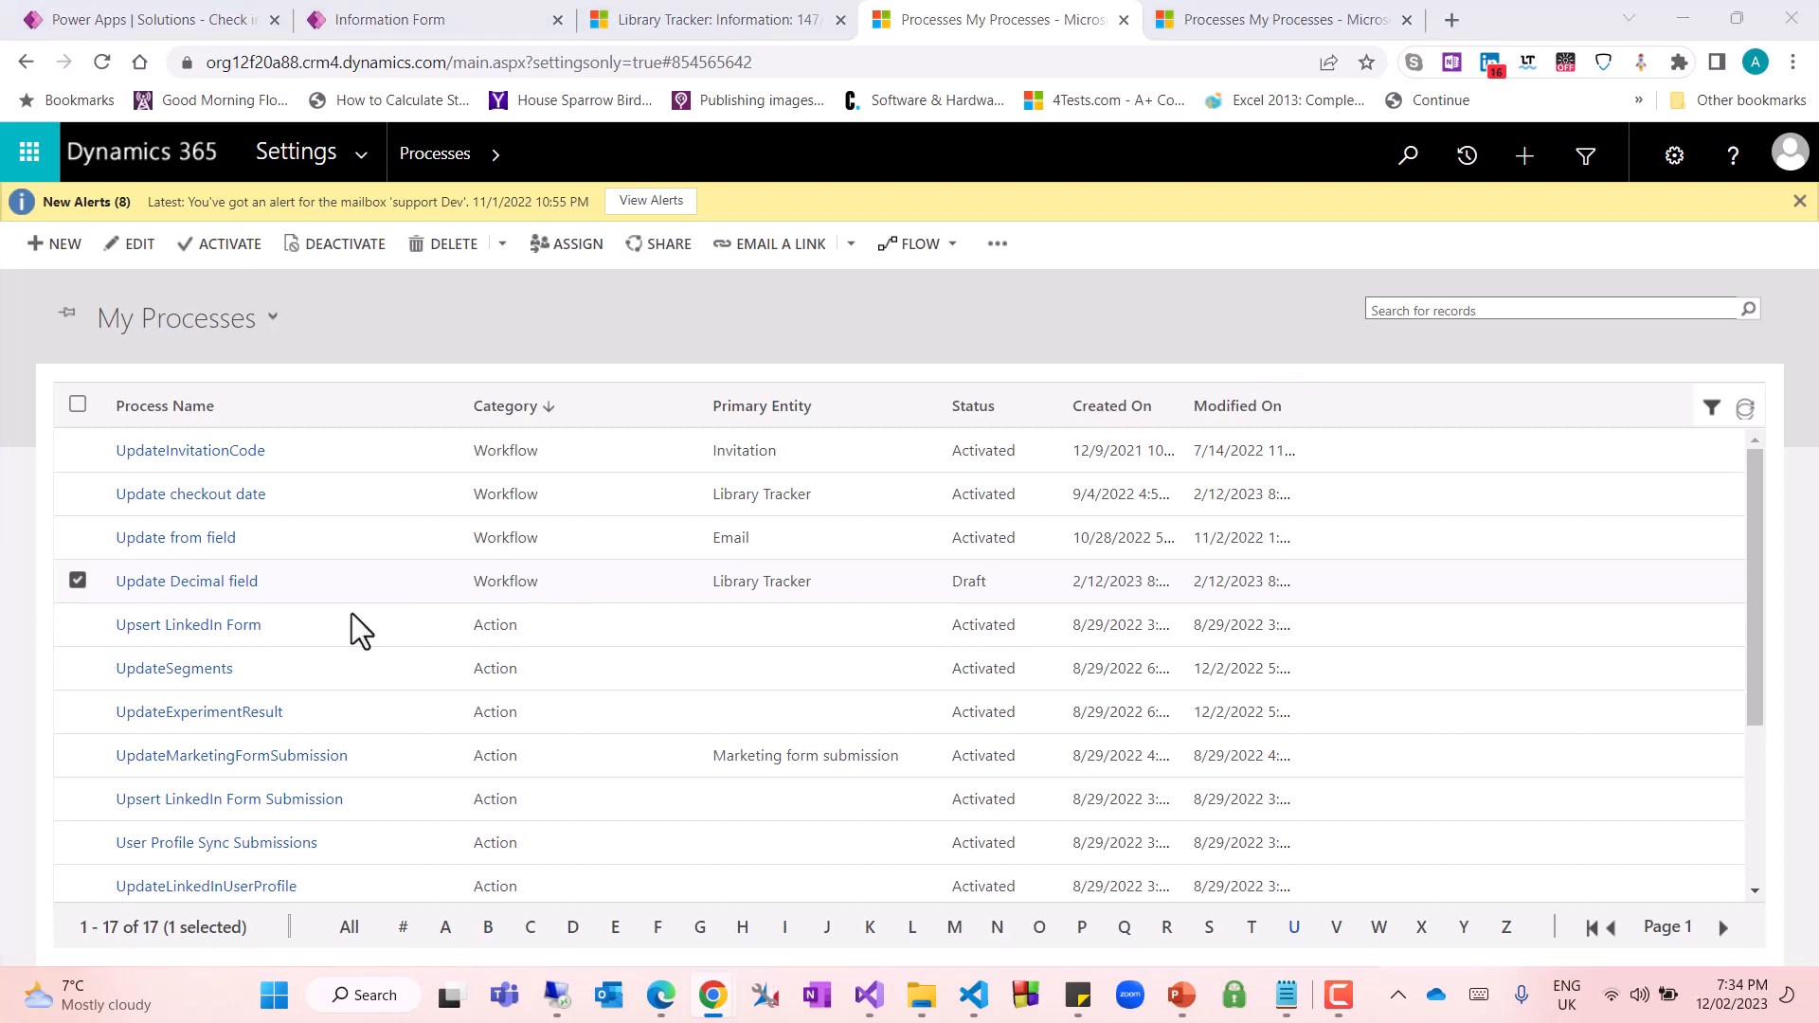
click(45, 584)
click(245, 252)
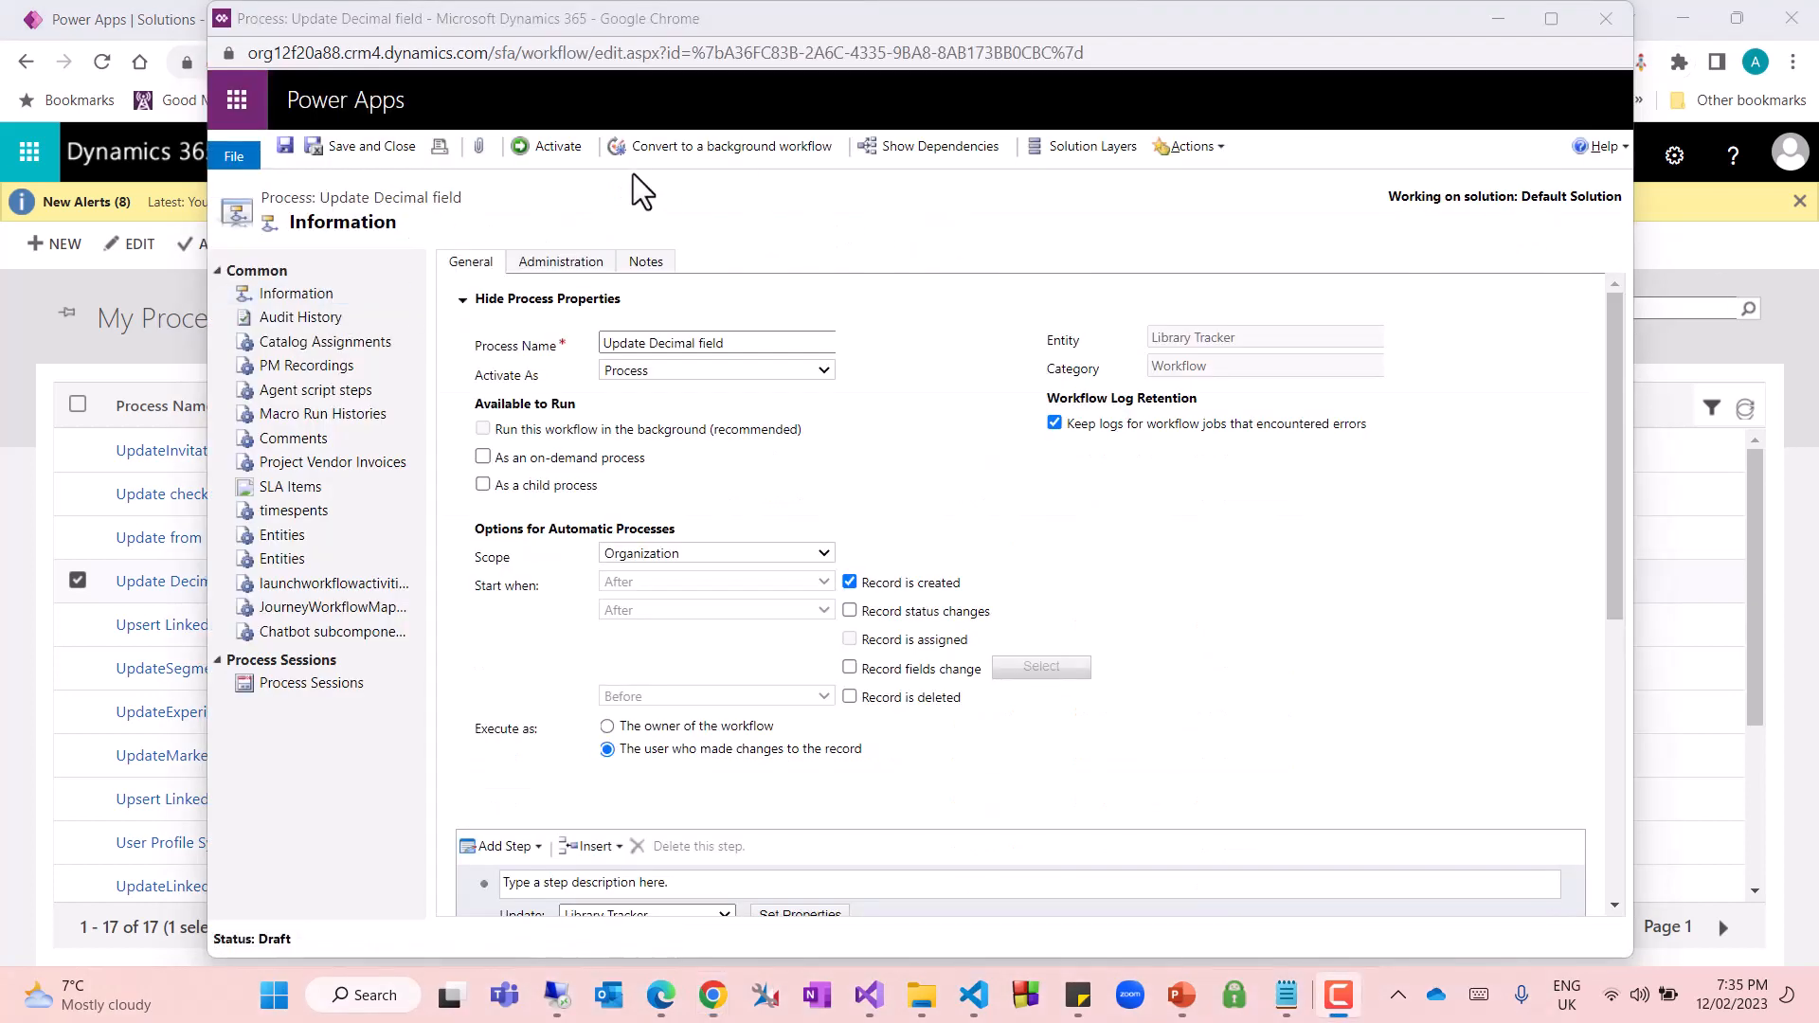
click(548, 148)
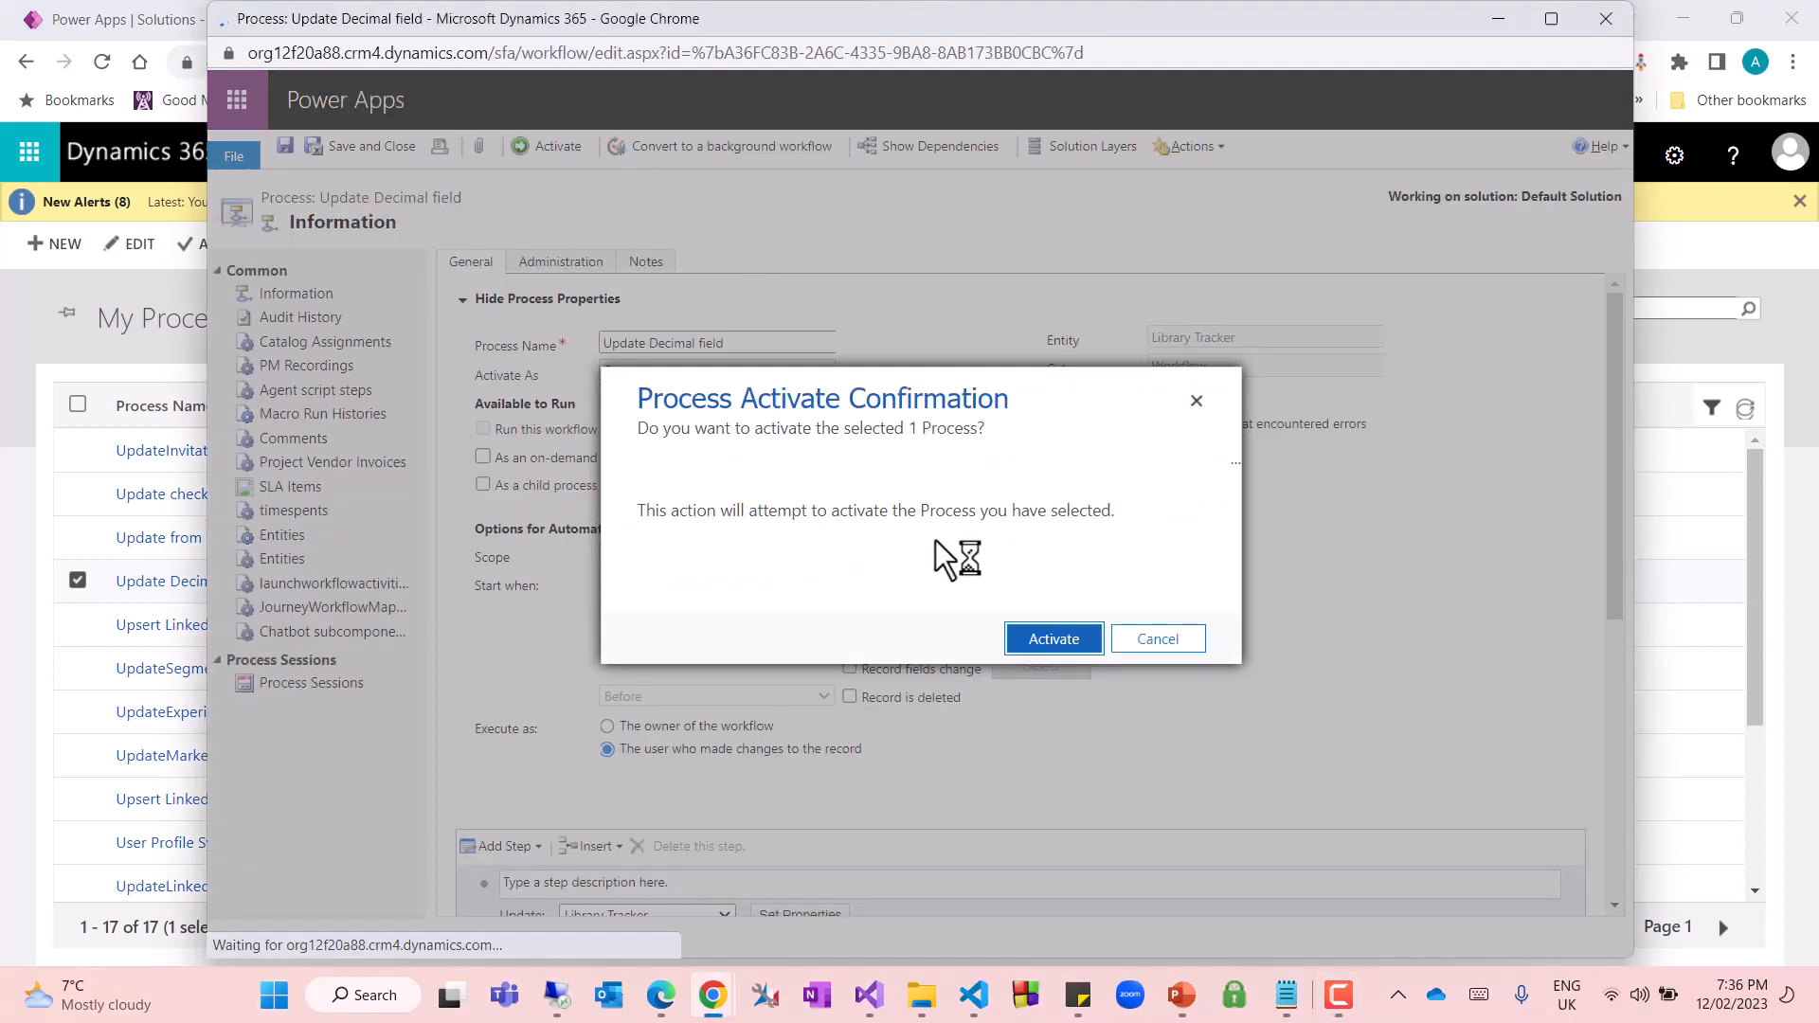
click(1046, 641)
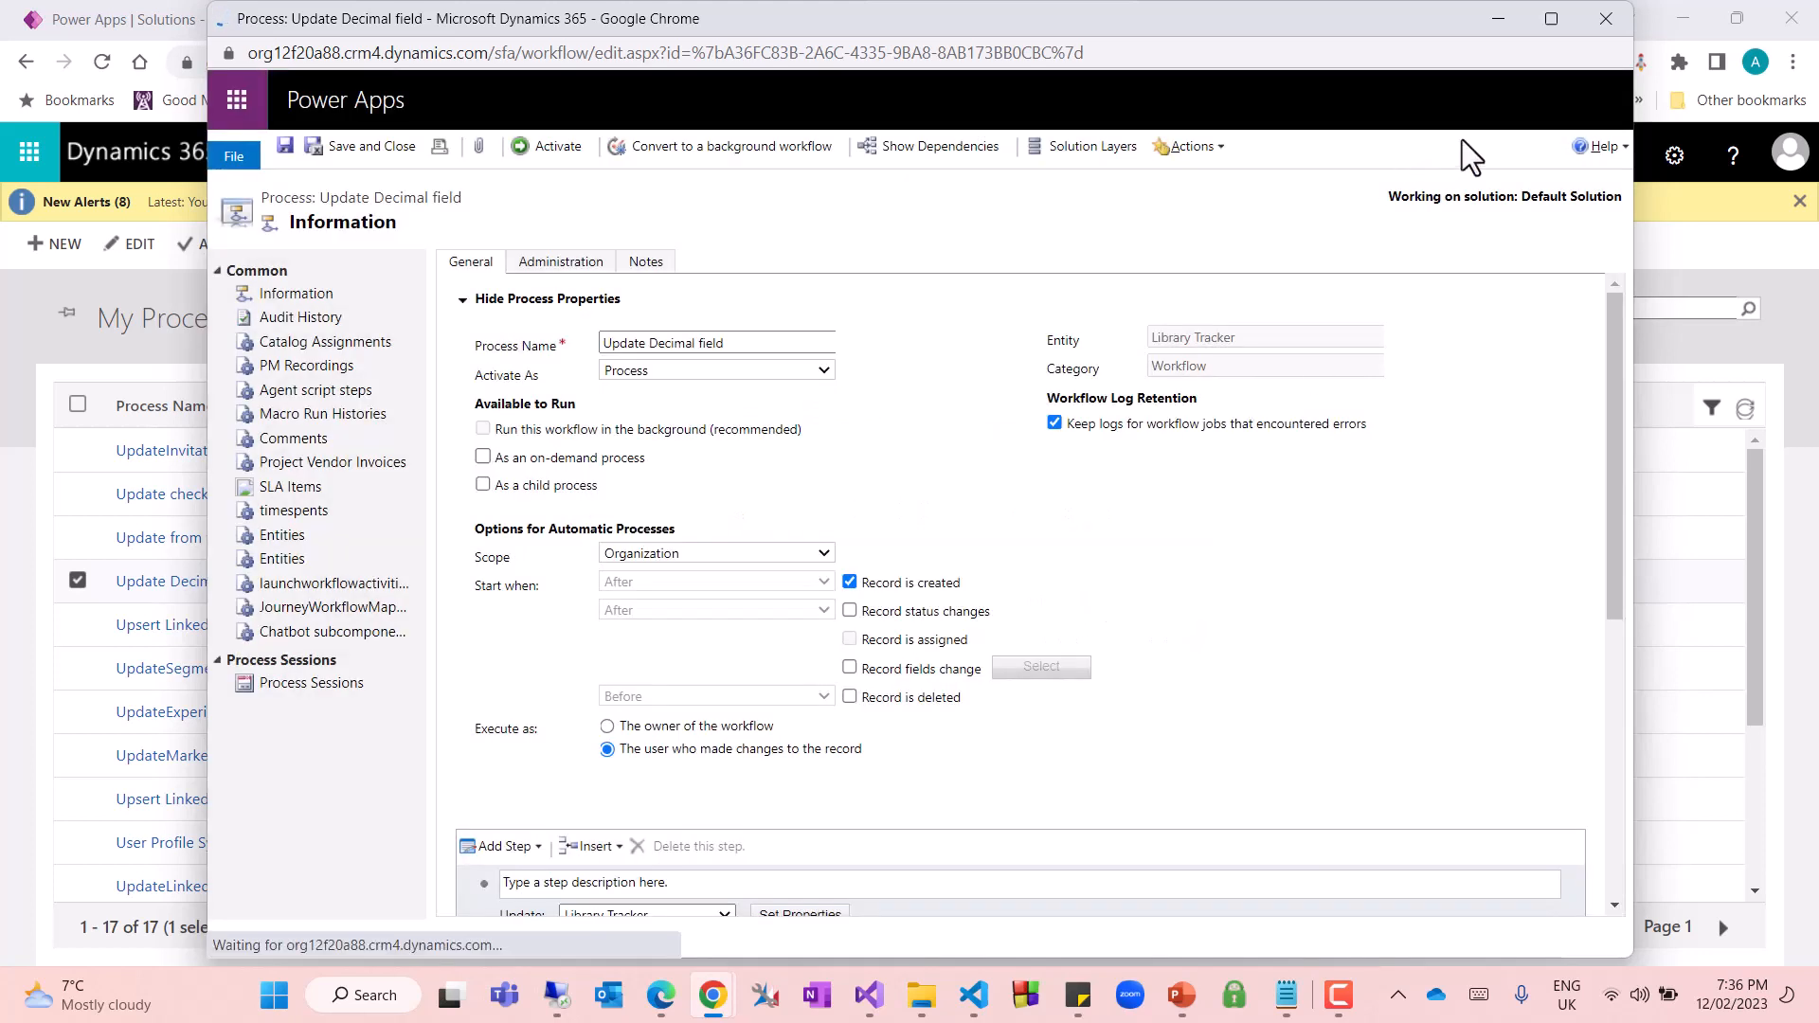
click(1501, 13)
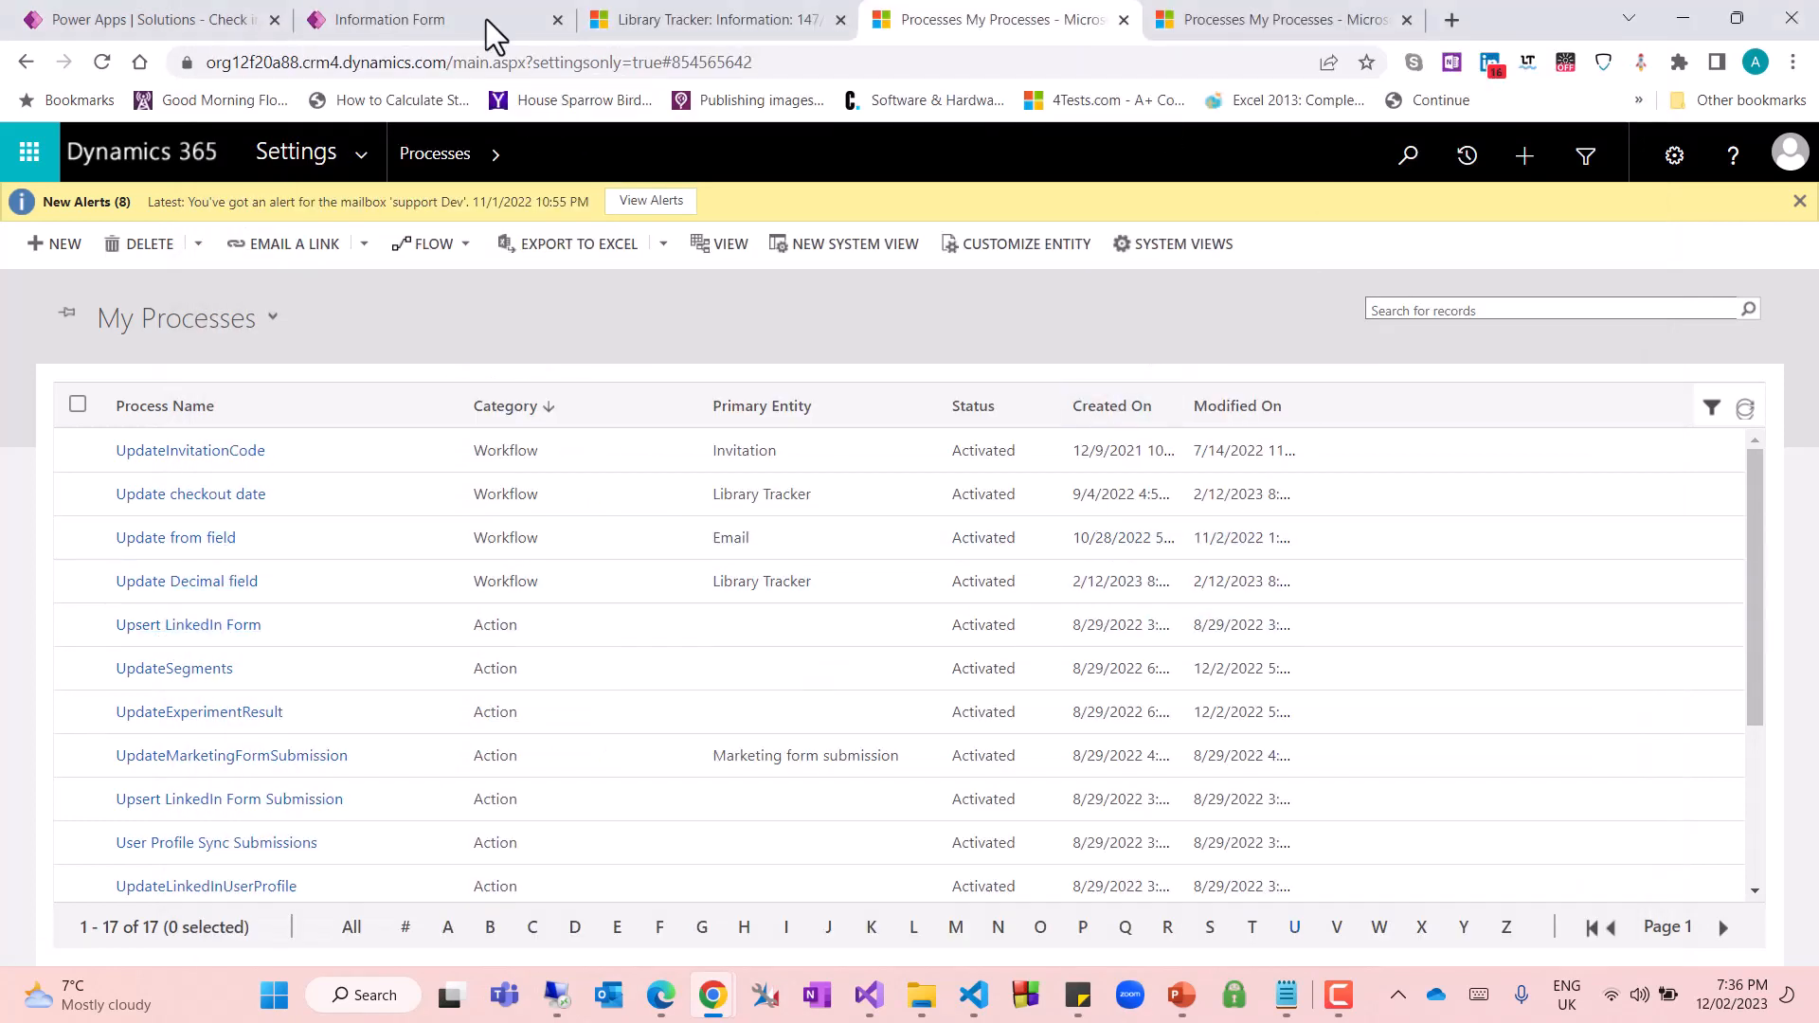
Return to the Check Library app and start a new Library Tracker record with Physics with Modern Physics as its Book Type
click(685, 26)
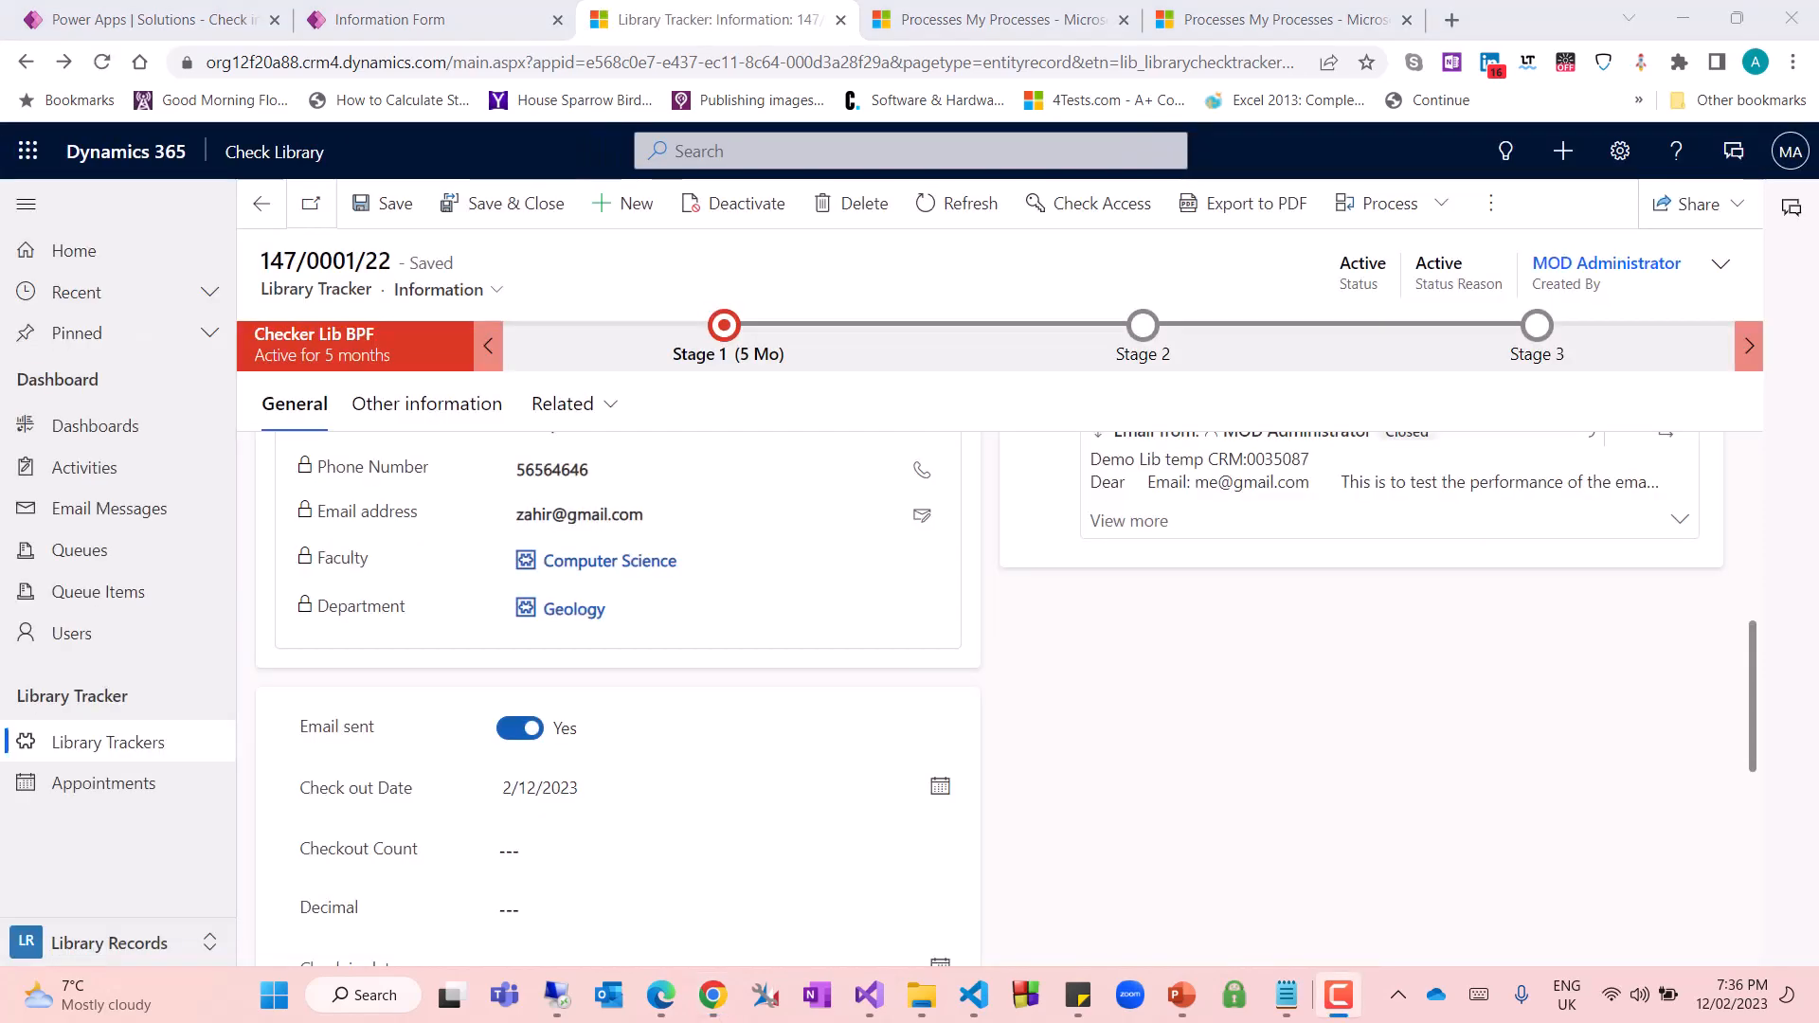
click(604, 202)
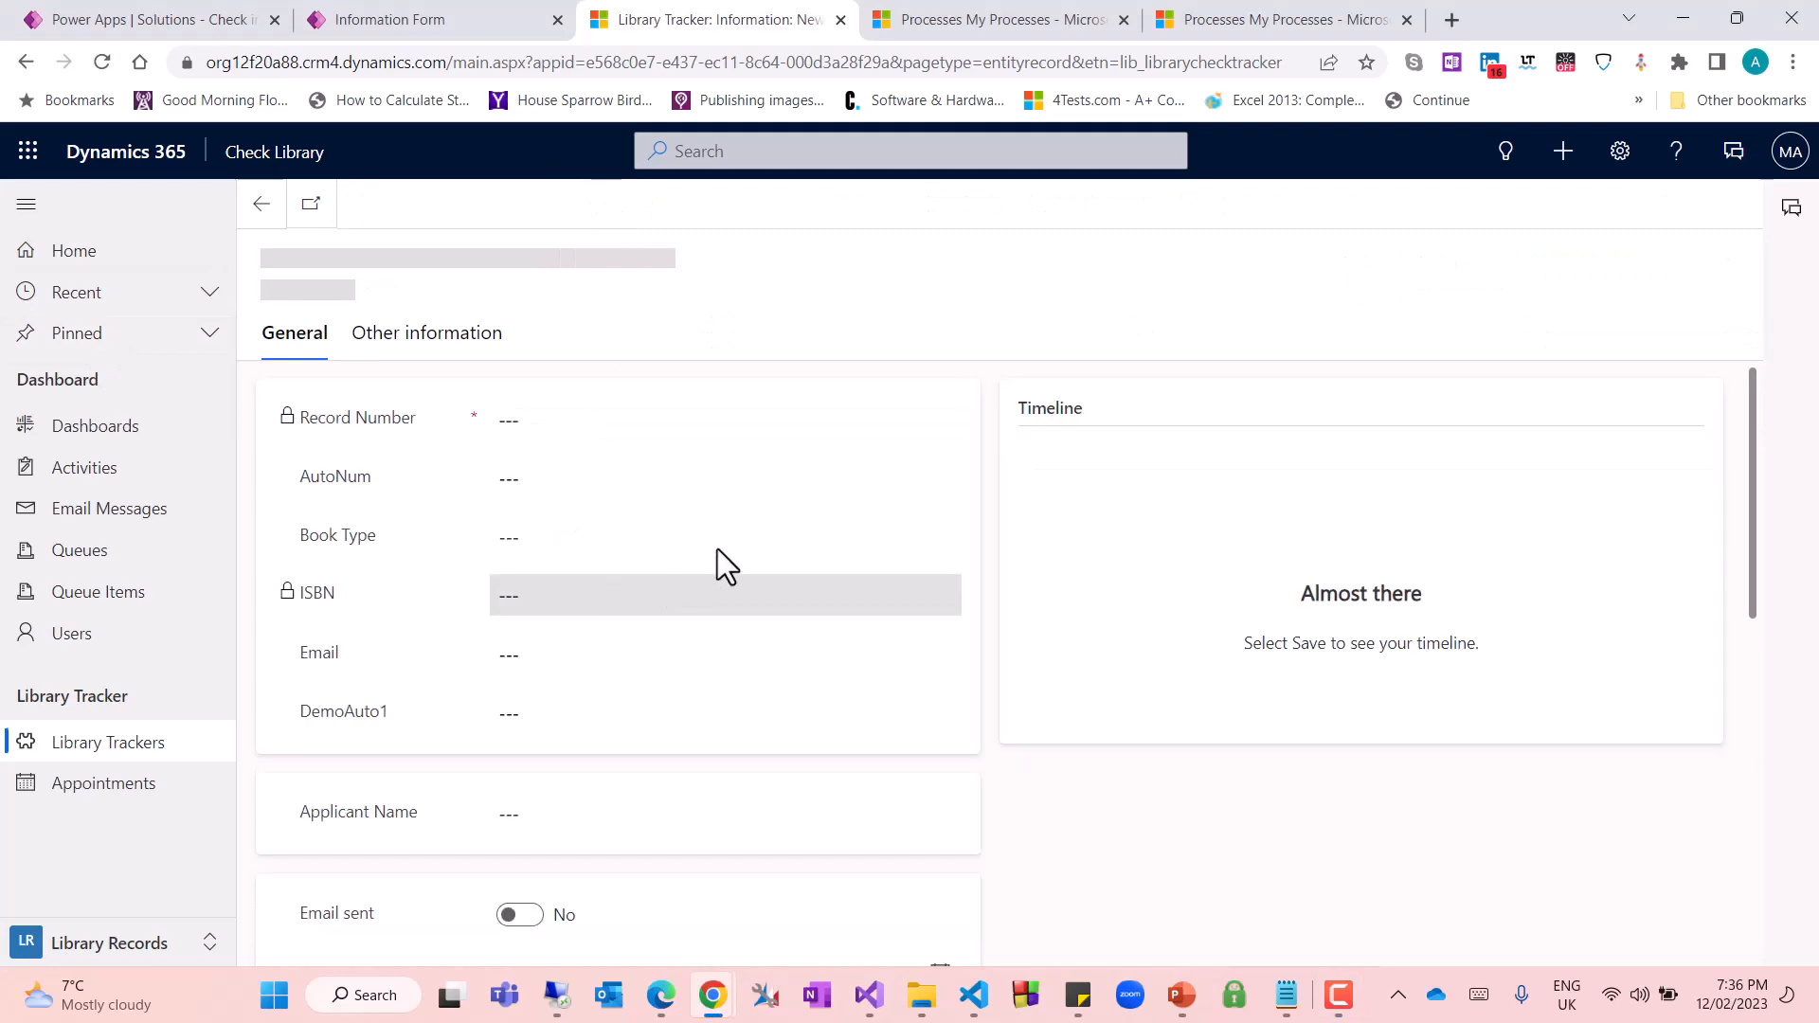
click(702, 614)
click(957, 616)
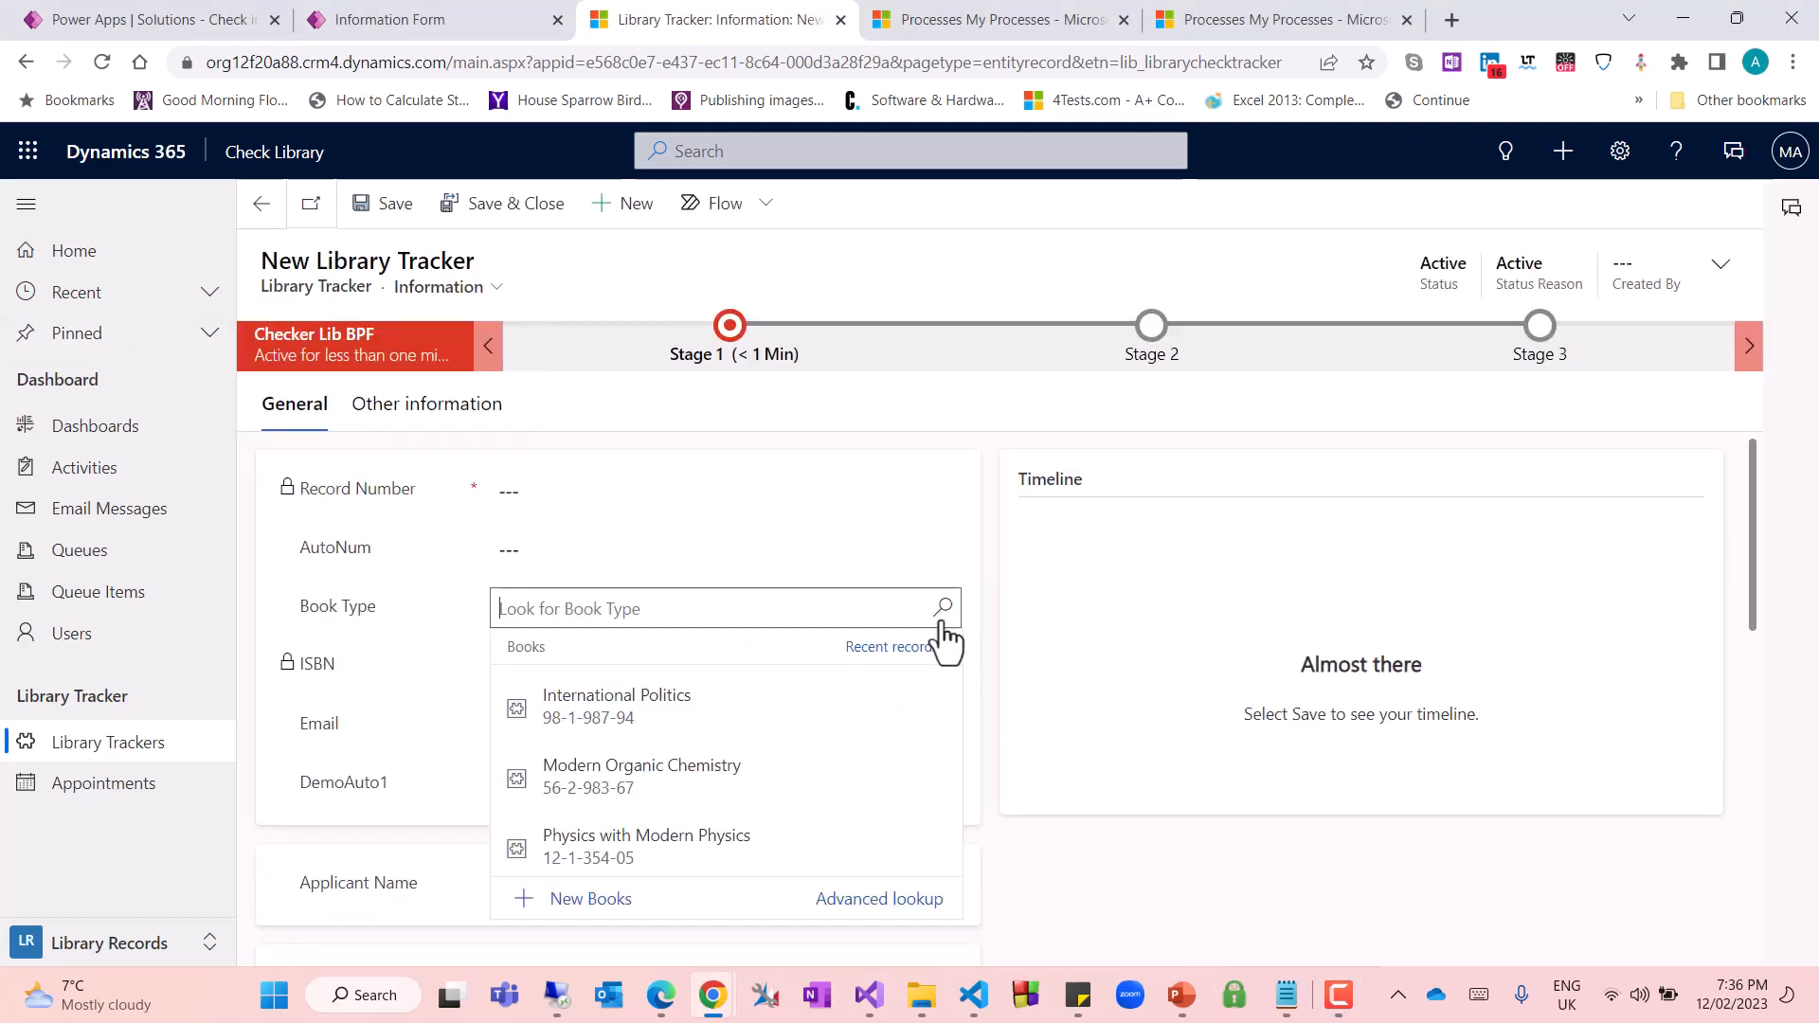
click(612, 838)
Save the new Library Tracker record without a check-out date and check its Decimal field
scroll(1124, 764, down, 6)
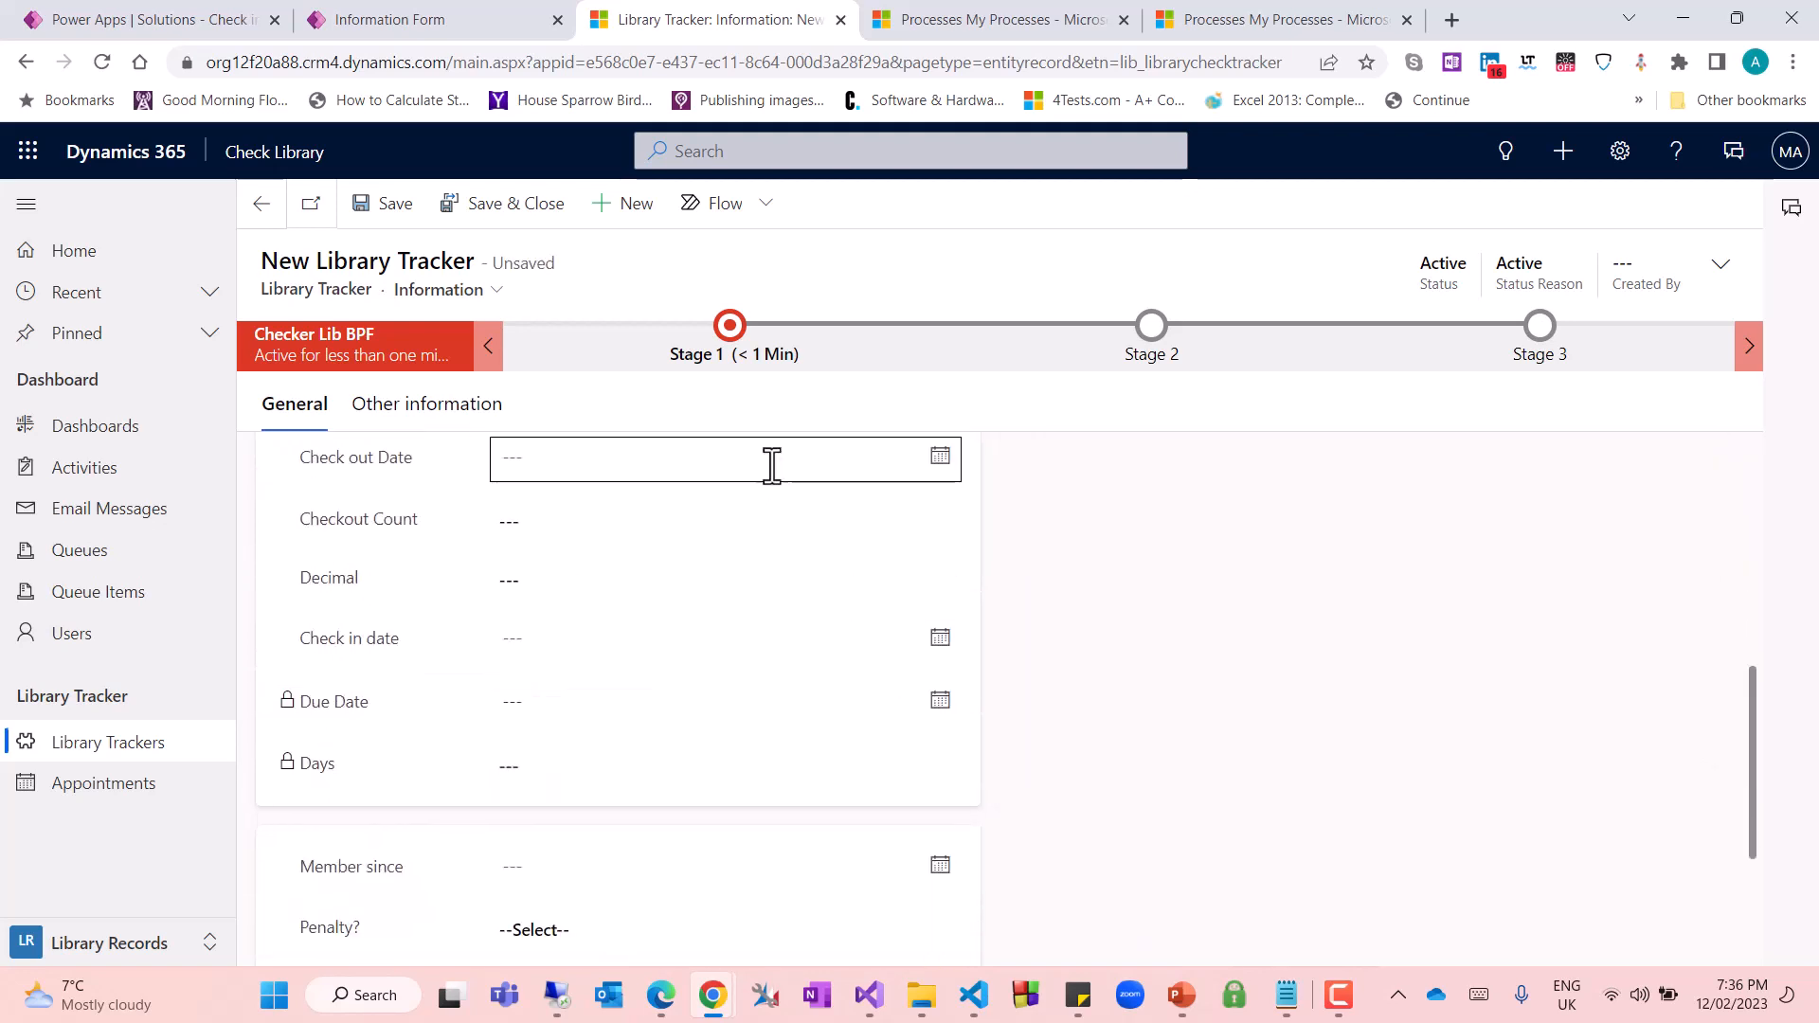
scroll(948, 607, up, 1)
scroll(1019, 644, down, 4)
scroll(1020, 641, up, 5)
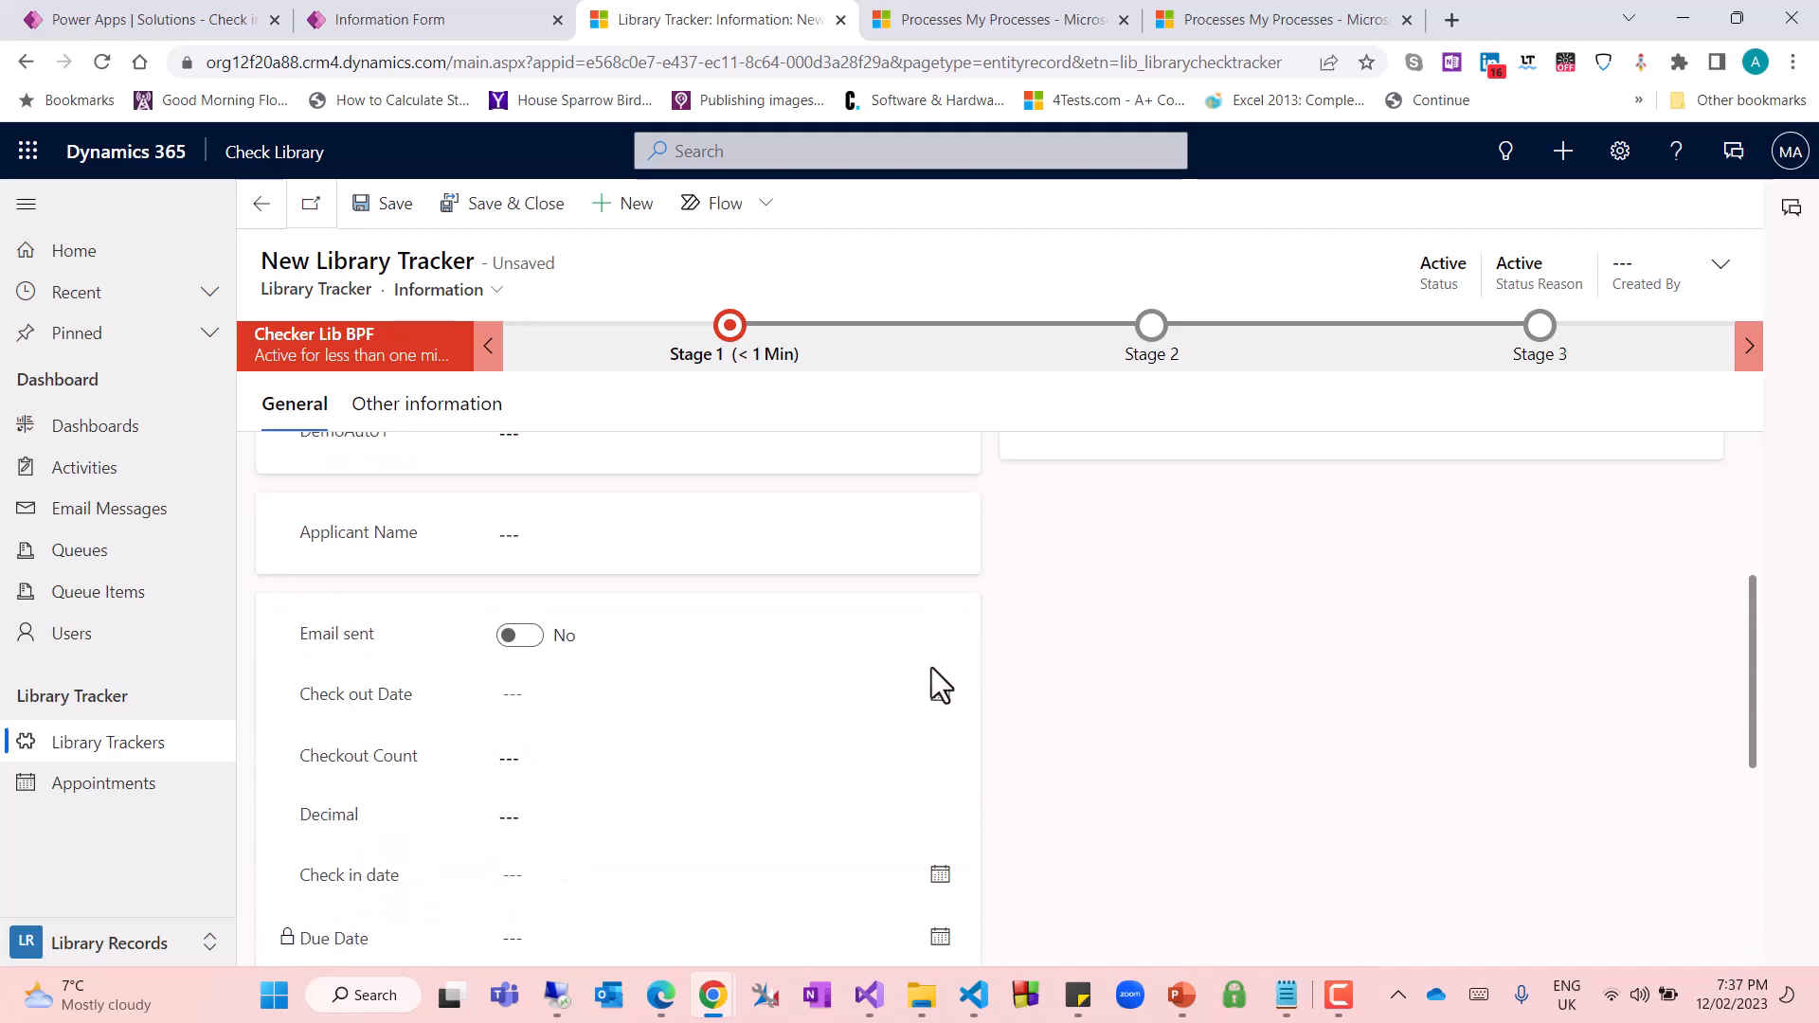
click(379, 204)
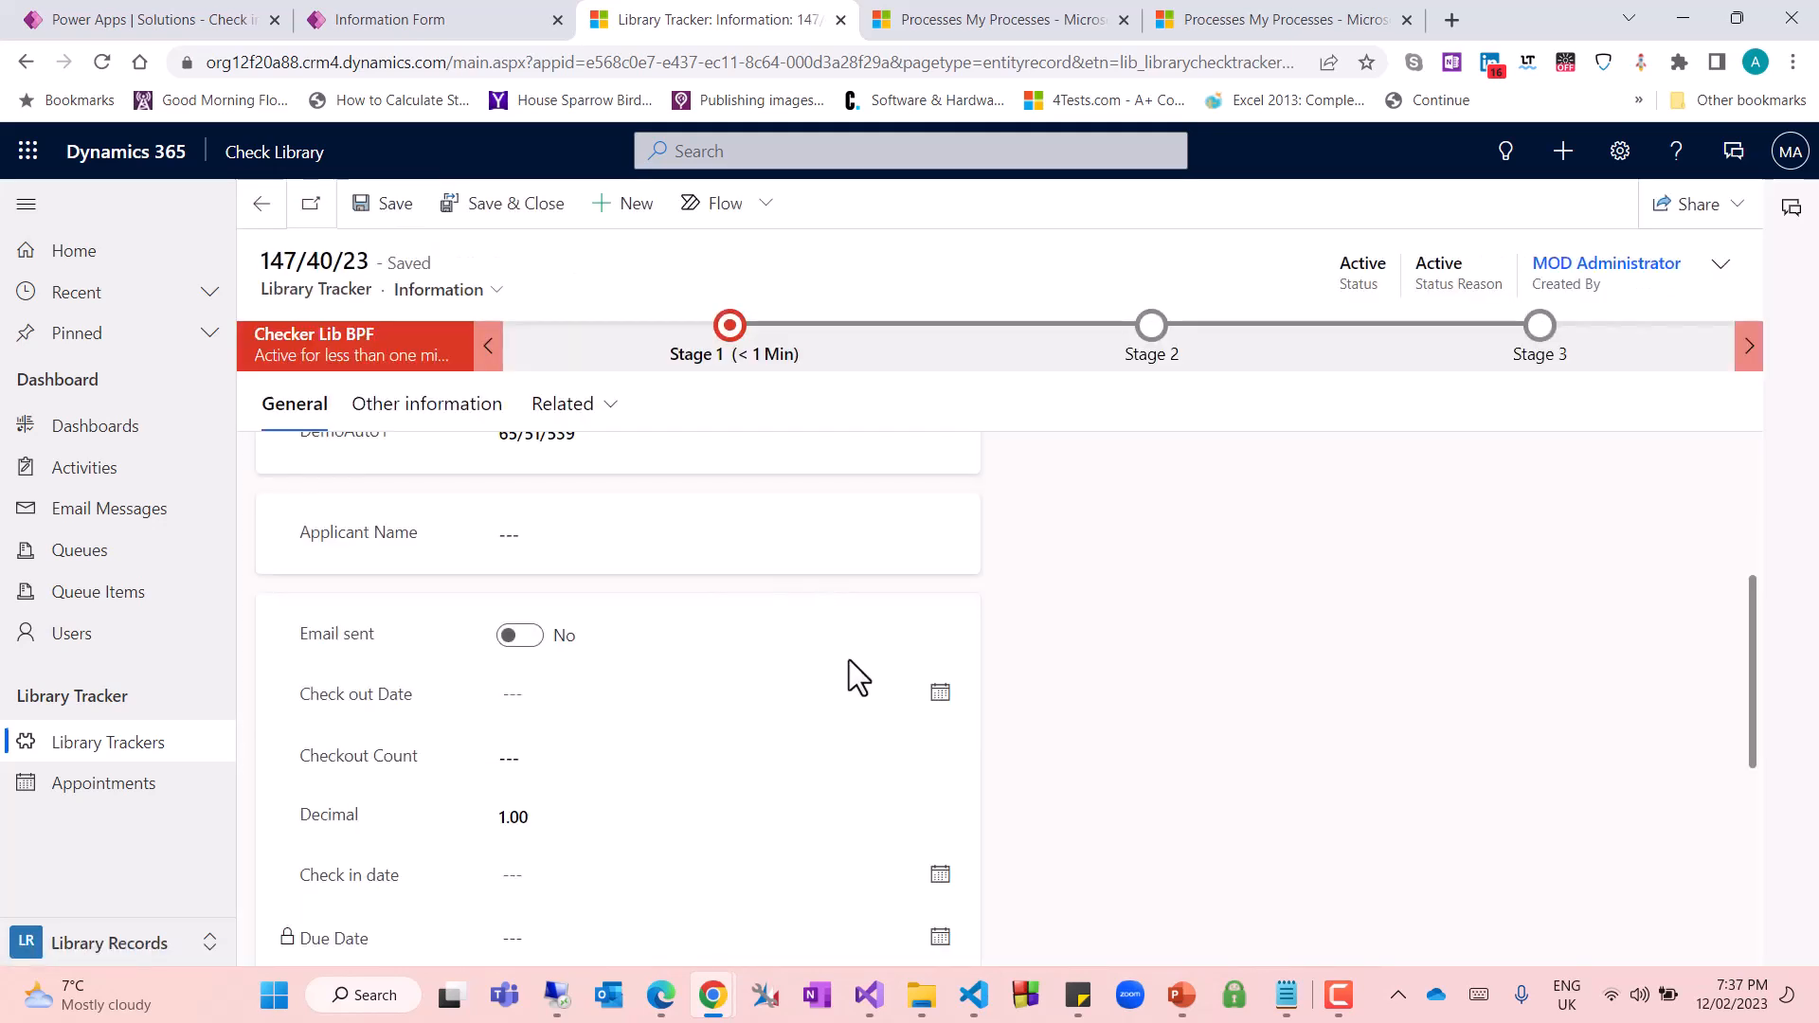
double_click(336, 825)
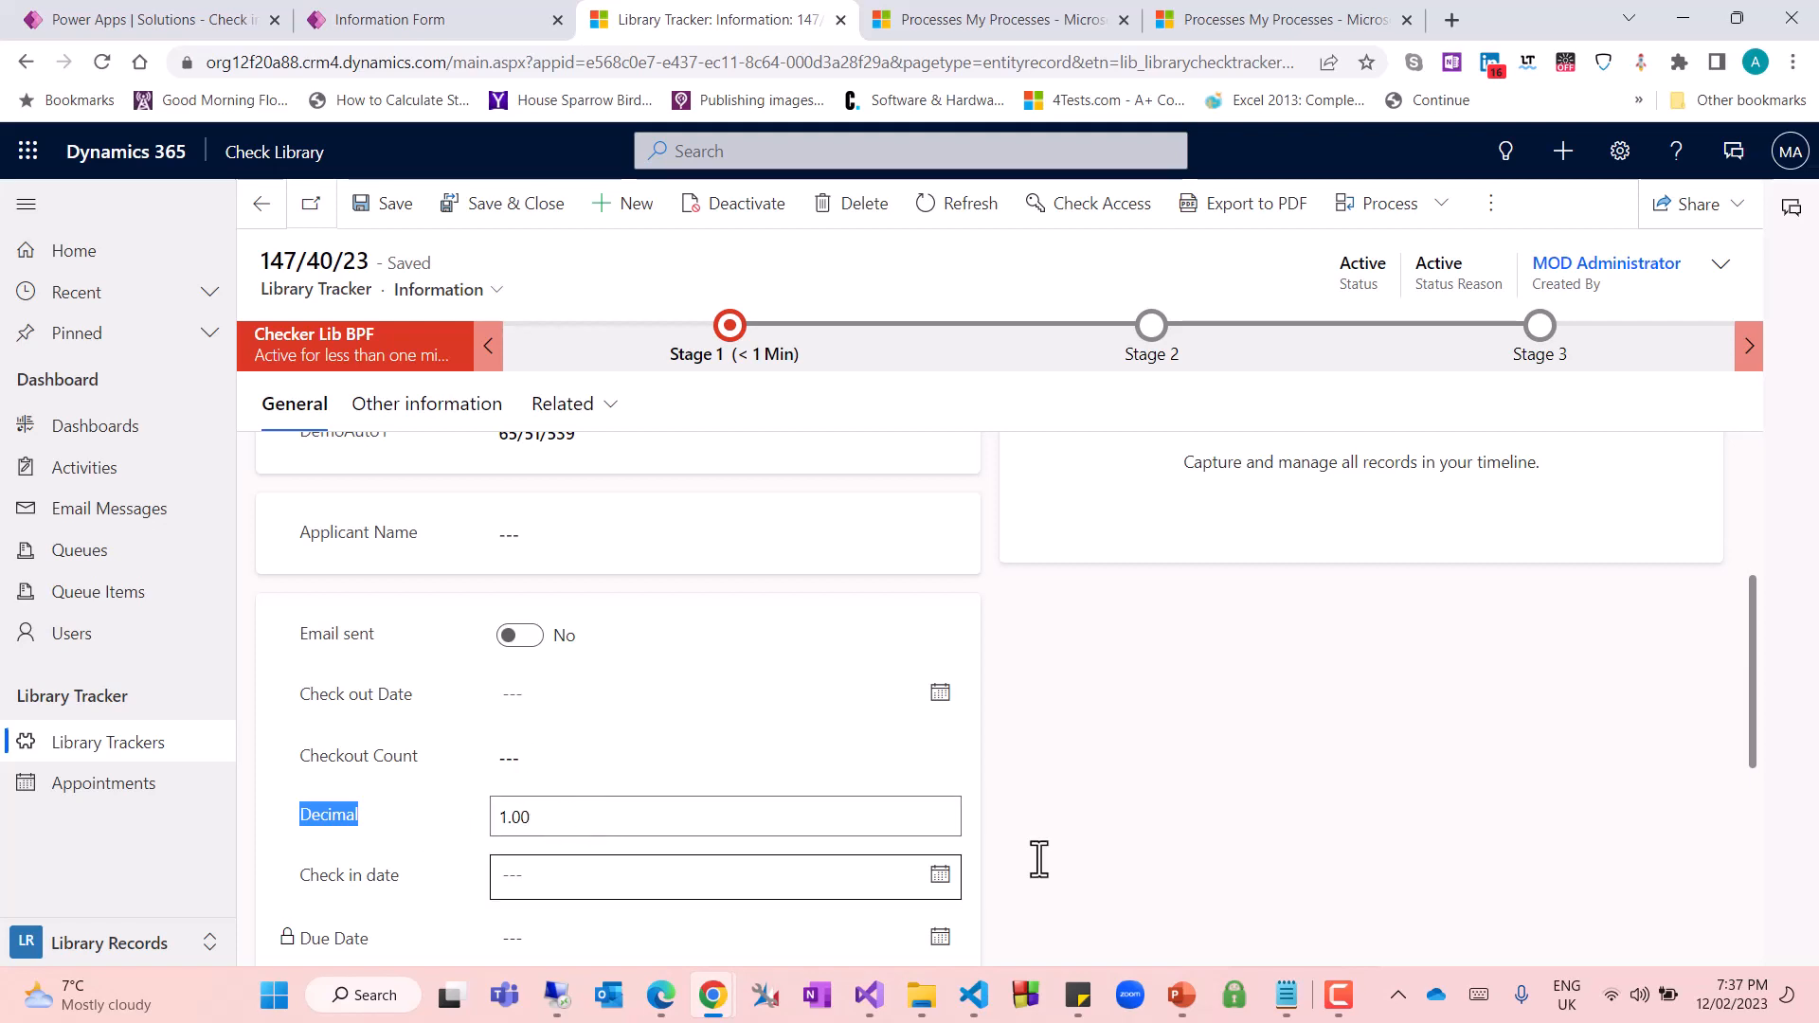
click(1300, 829)
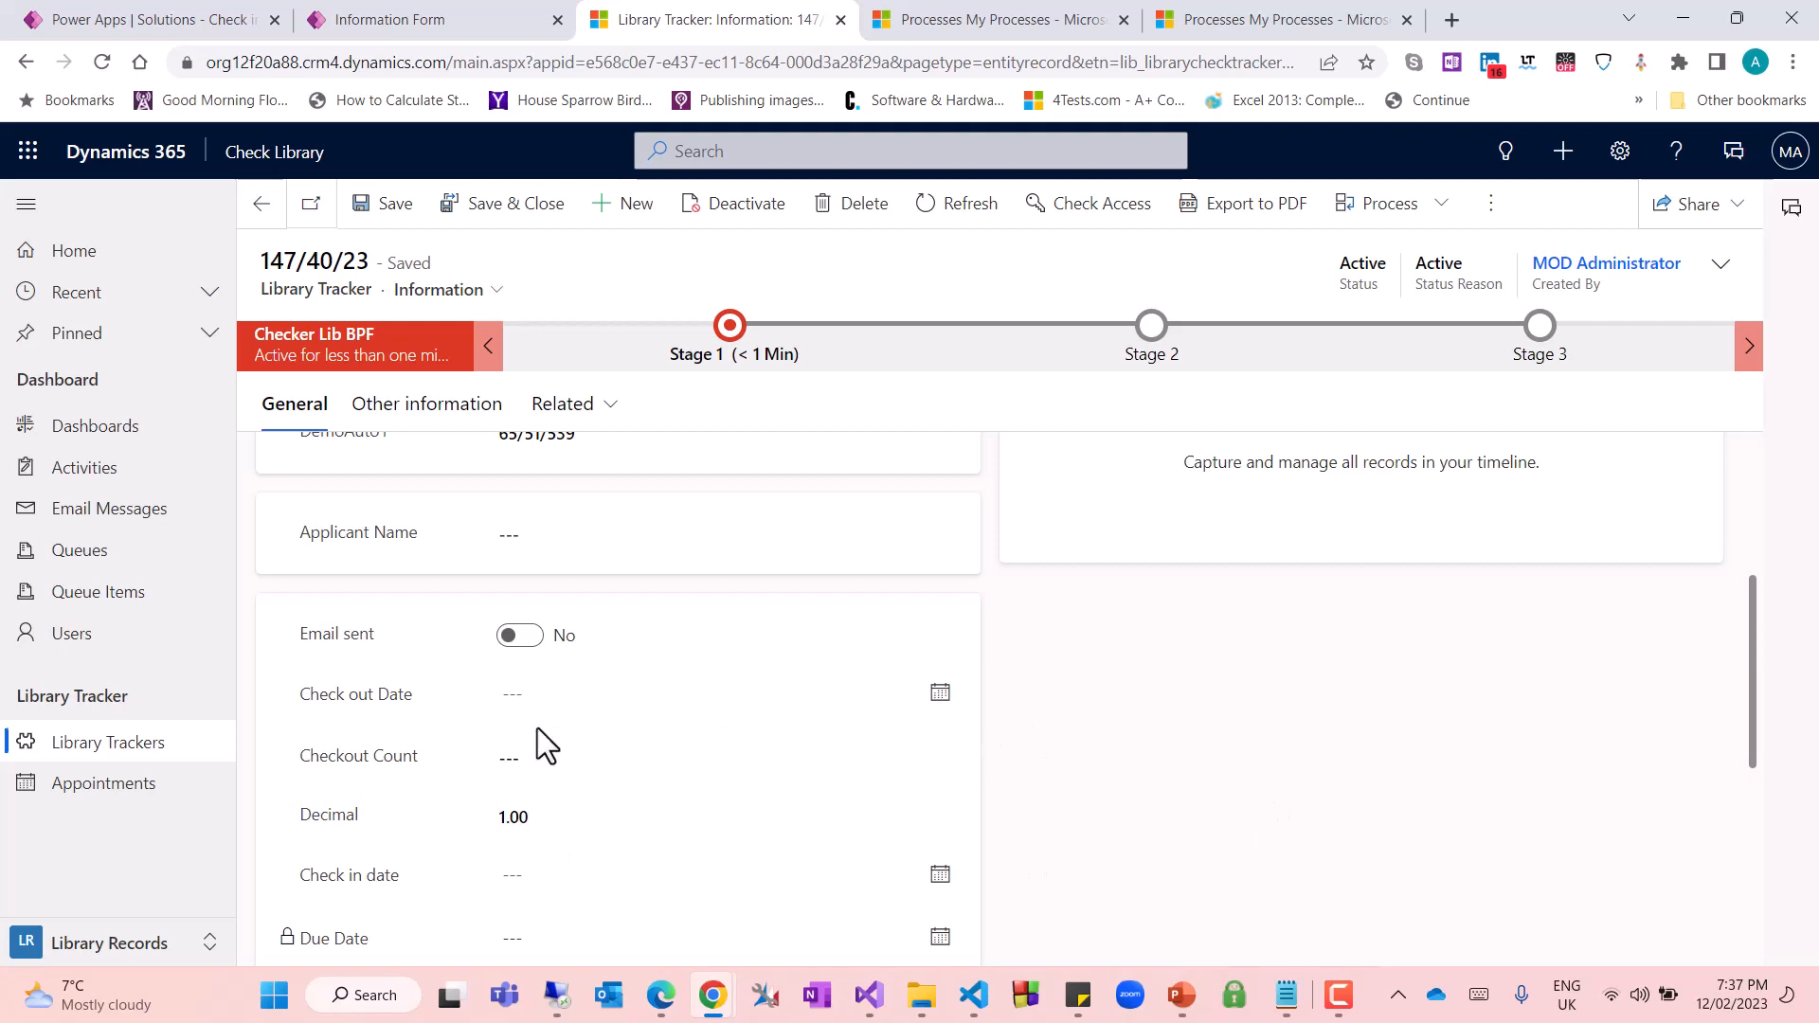
Set the record's Check out Date to 2/10/2023 and save it
click(941, 694)
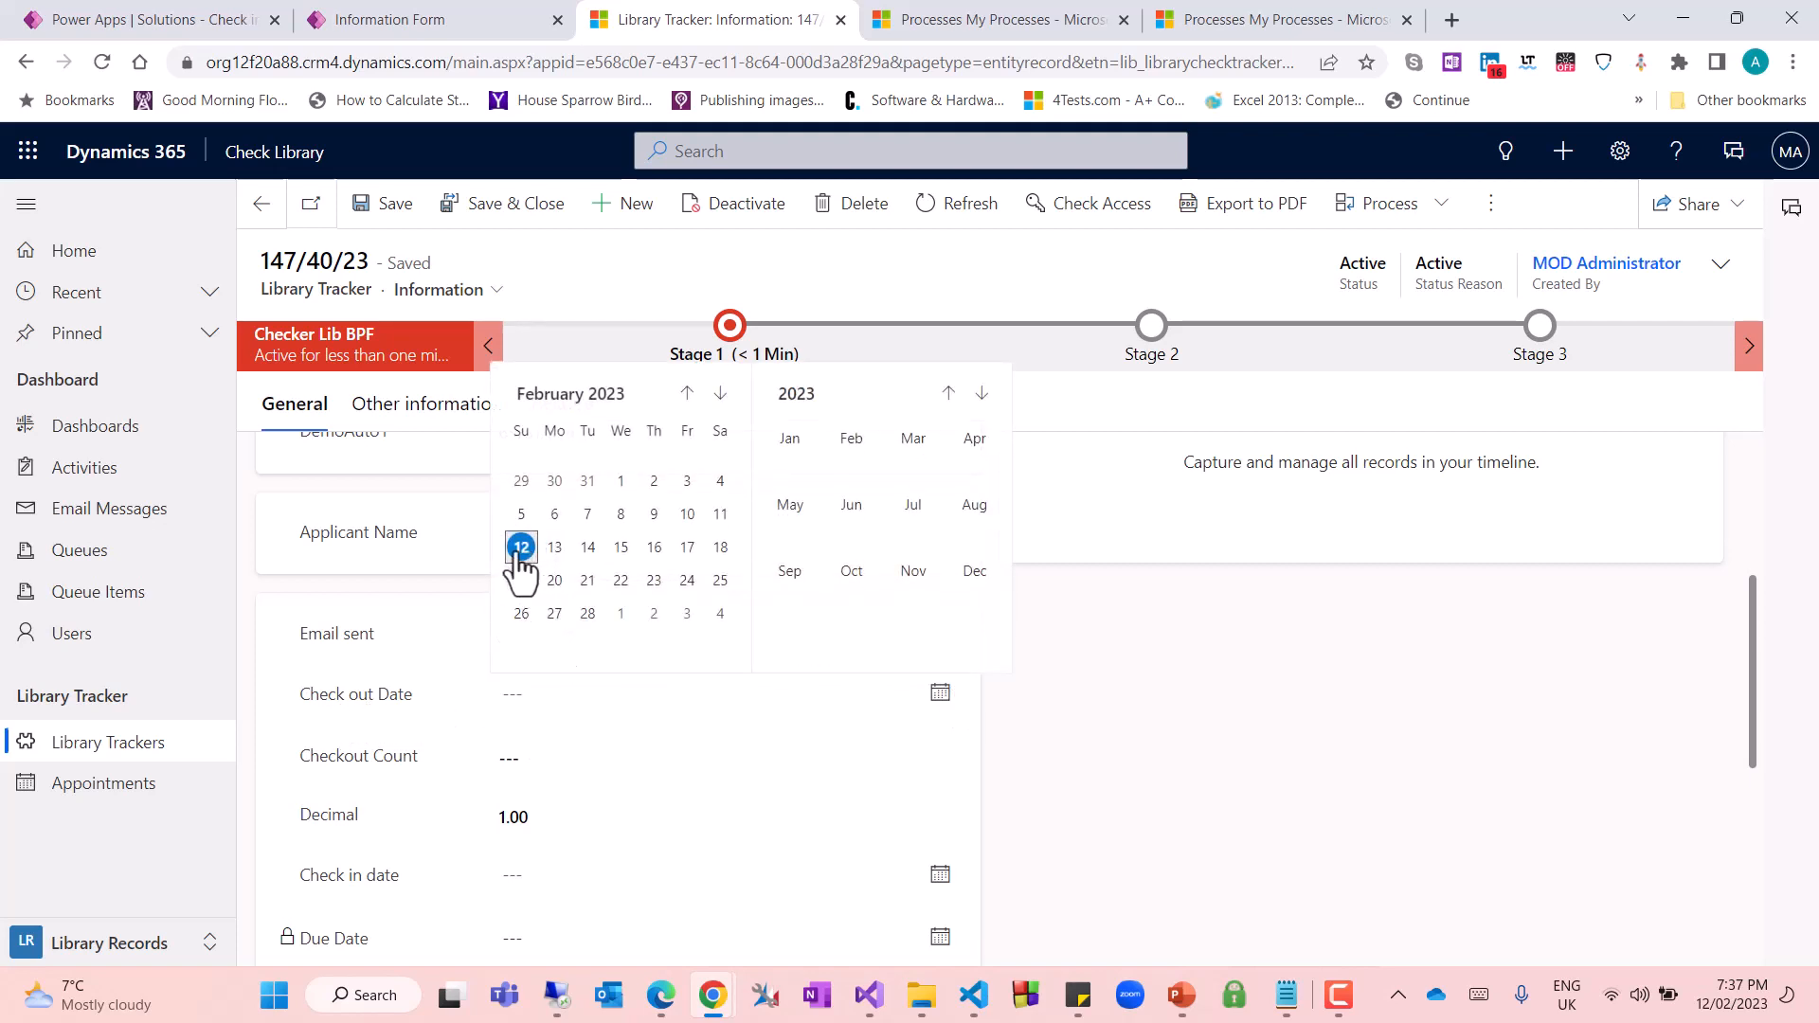
click(696, 518)
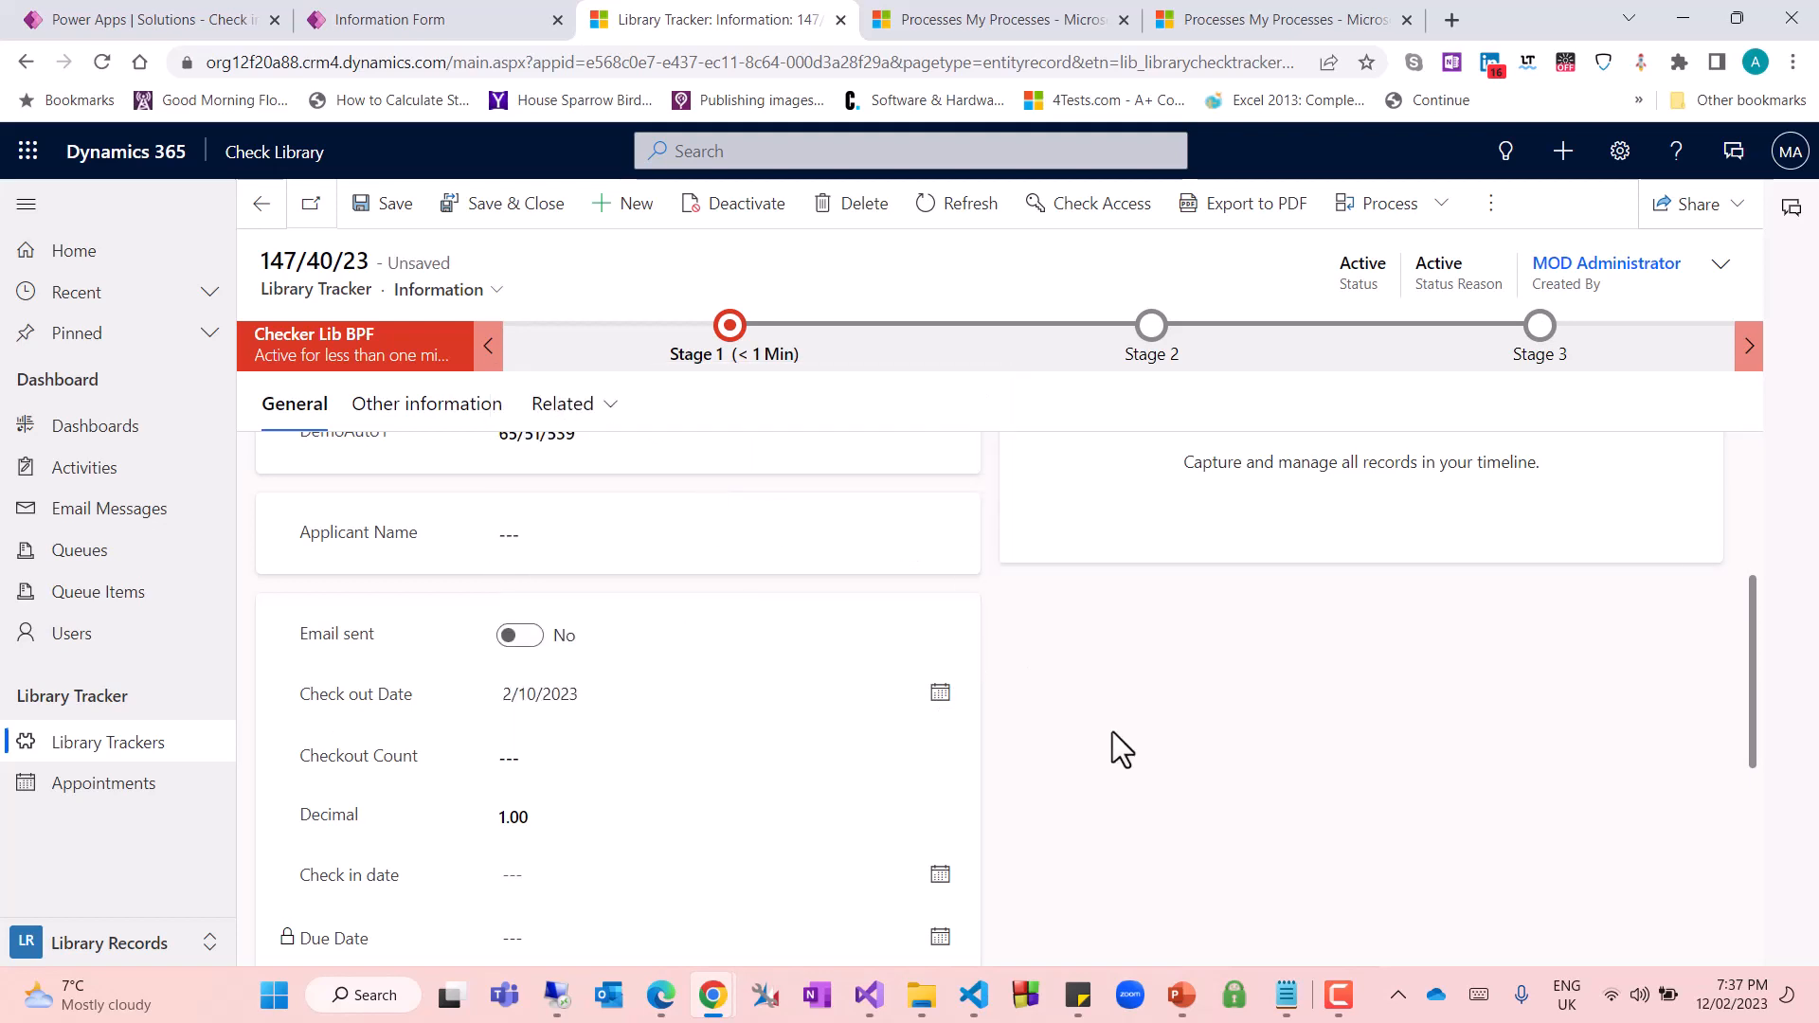
click(382, 214)
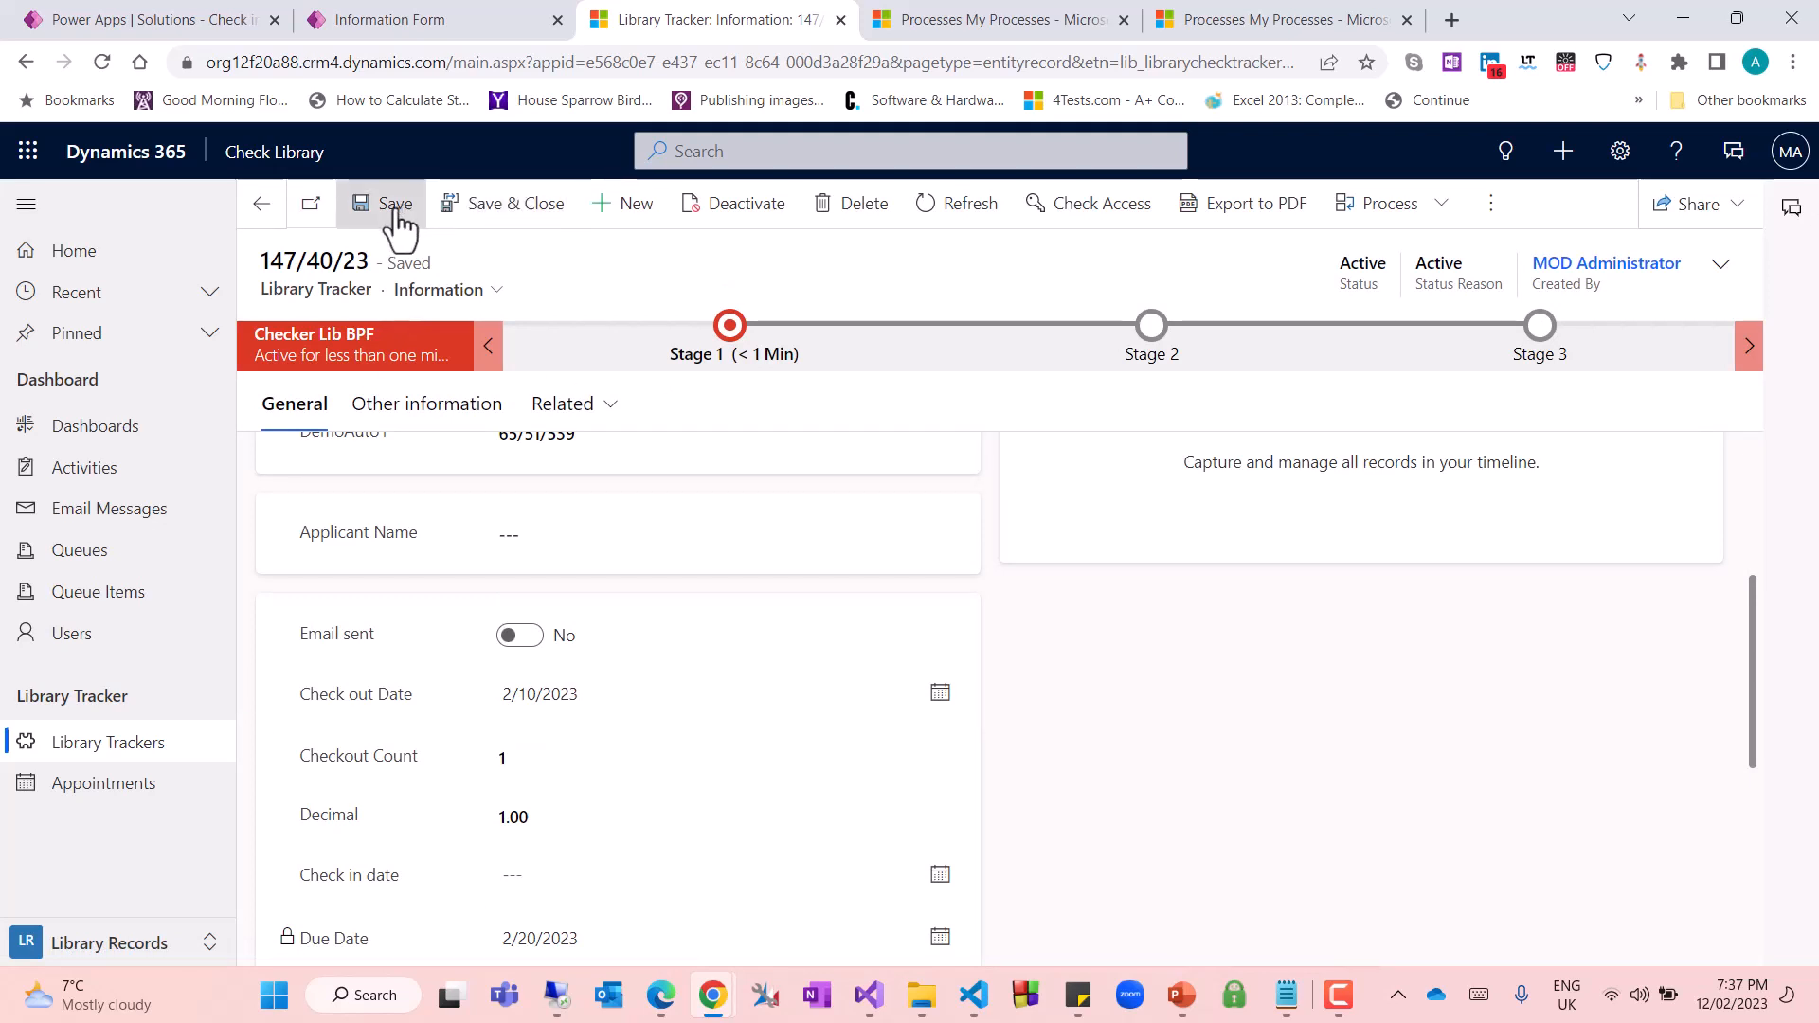
Change the record's Check out Date to 2/11/2023 and save it to test the count increment
click(941, 695)
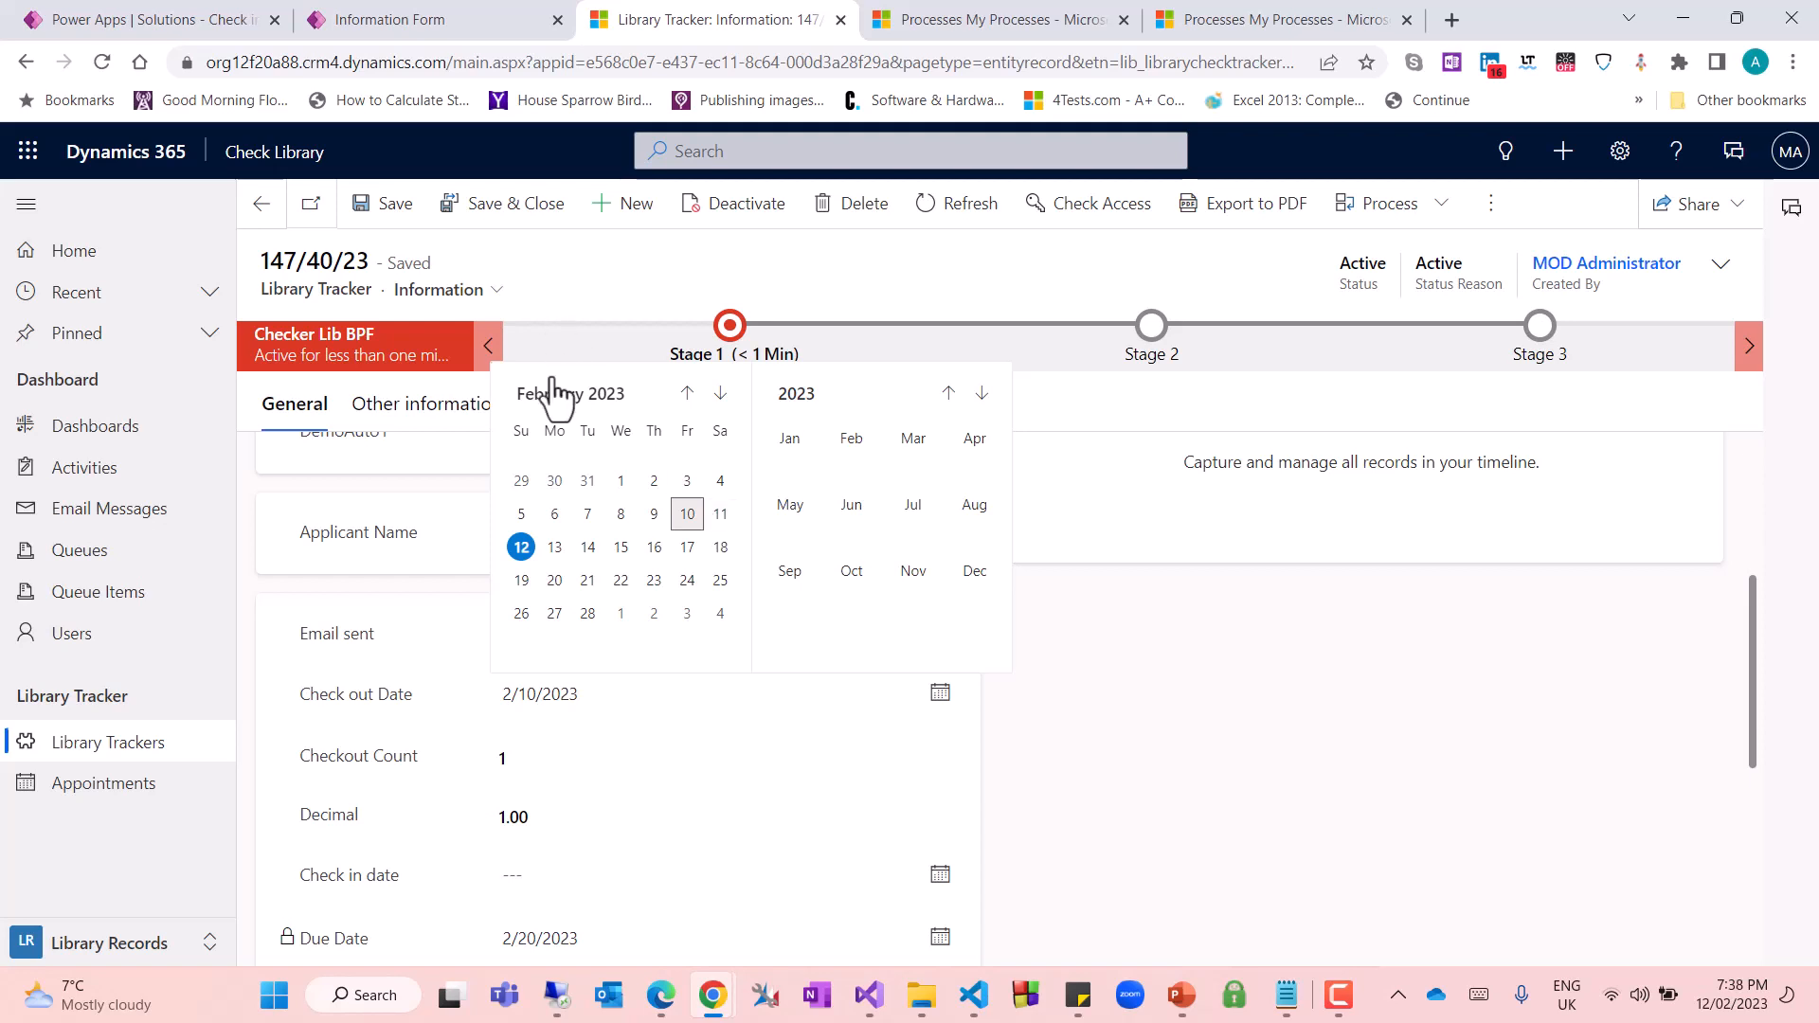
click(719, 516)
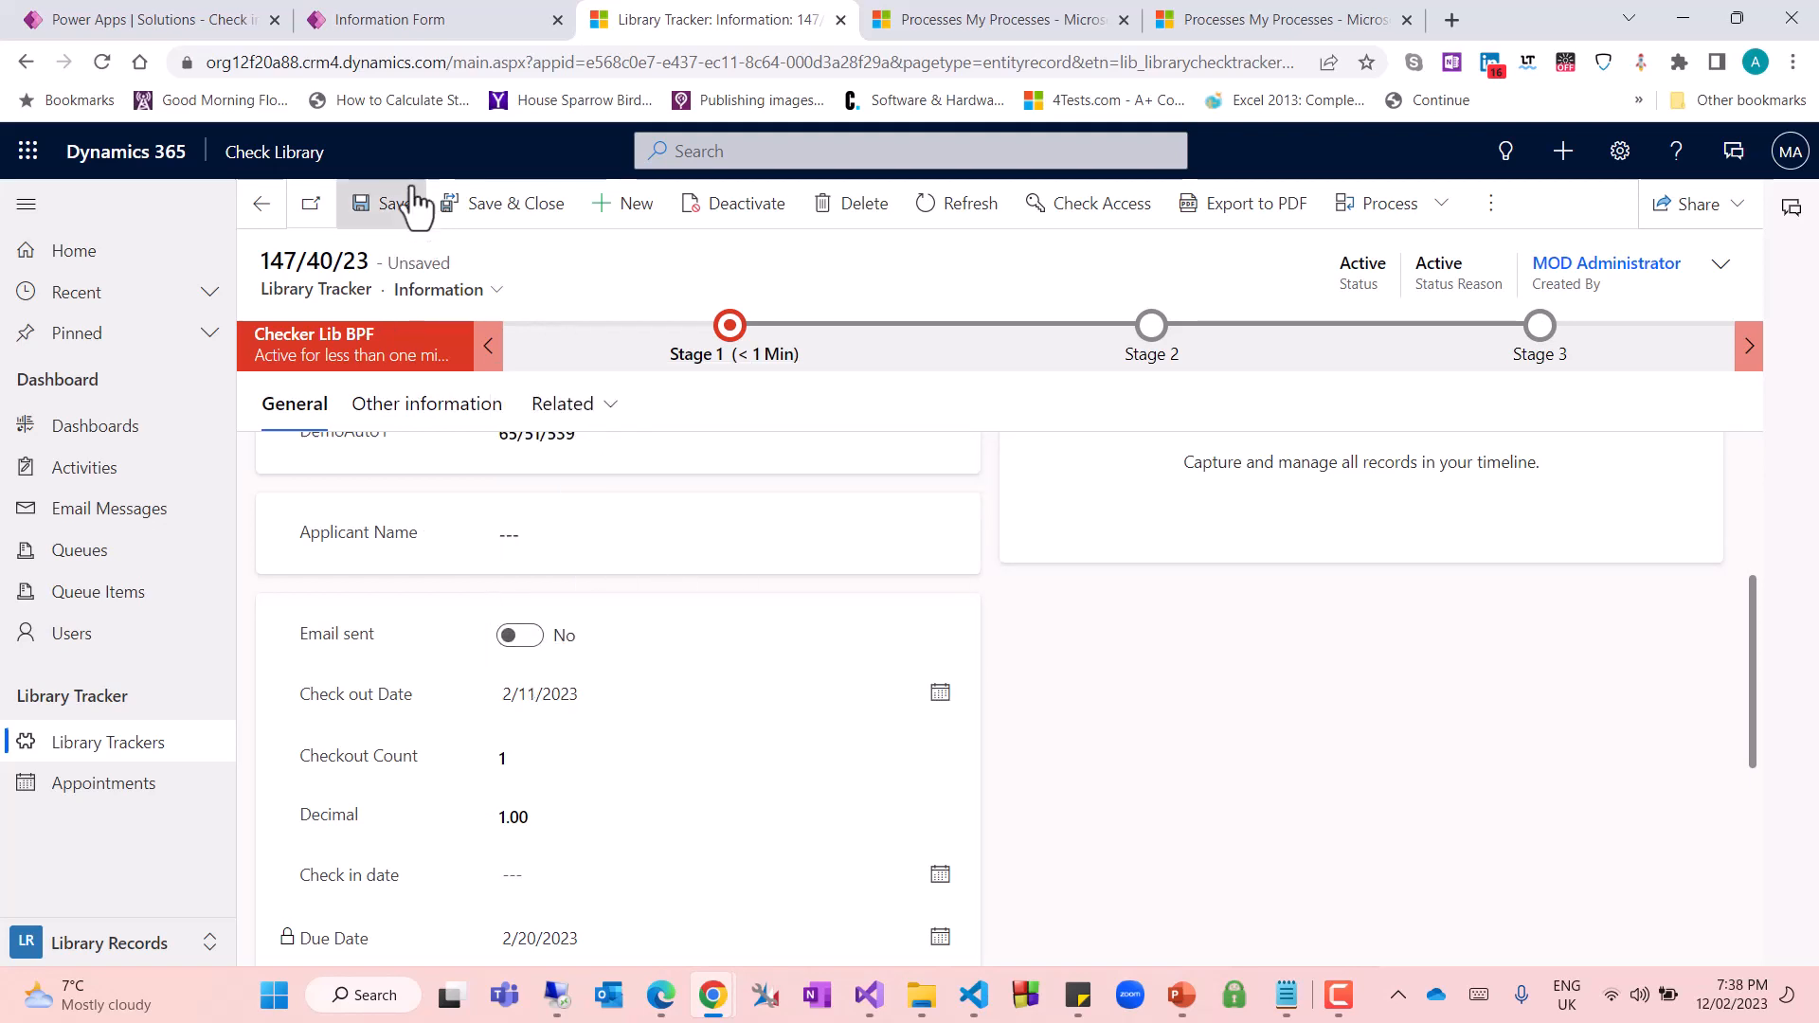
click(383, 201)
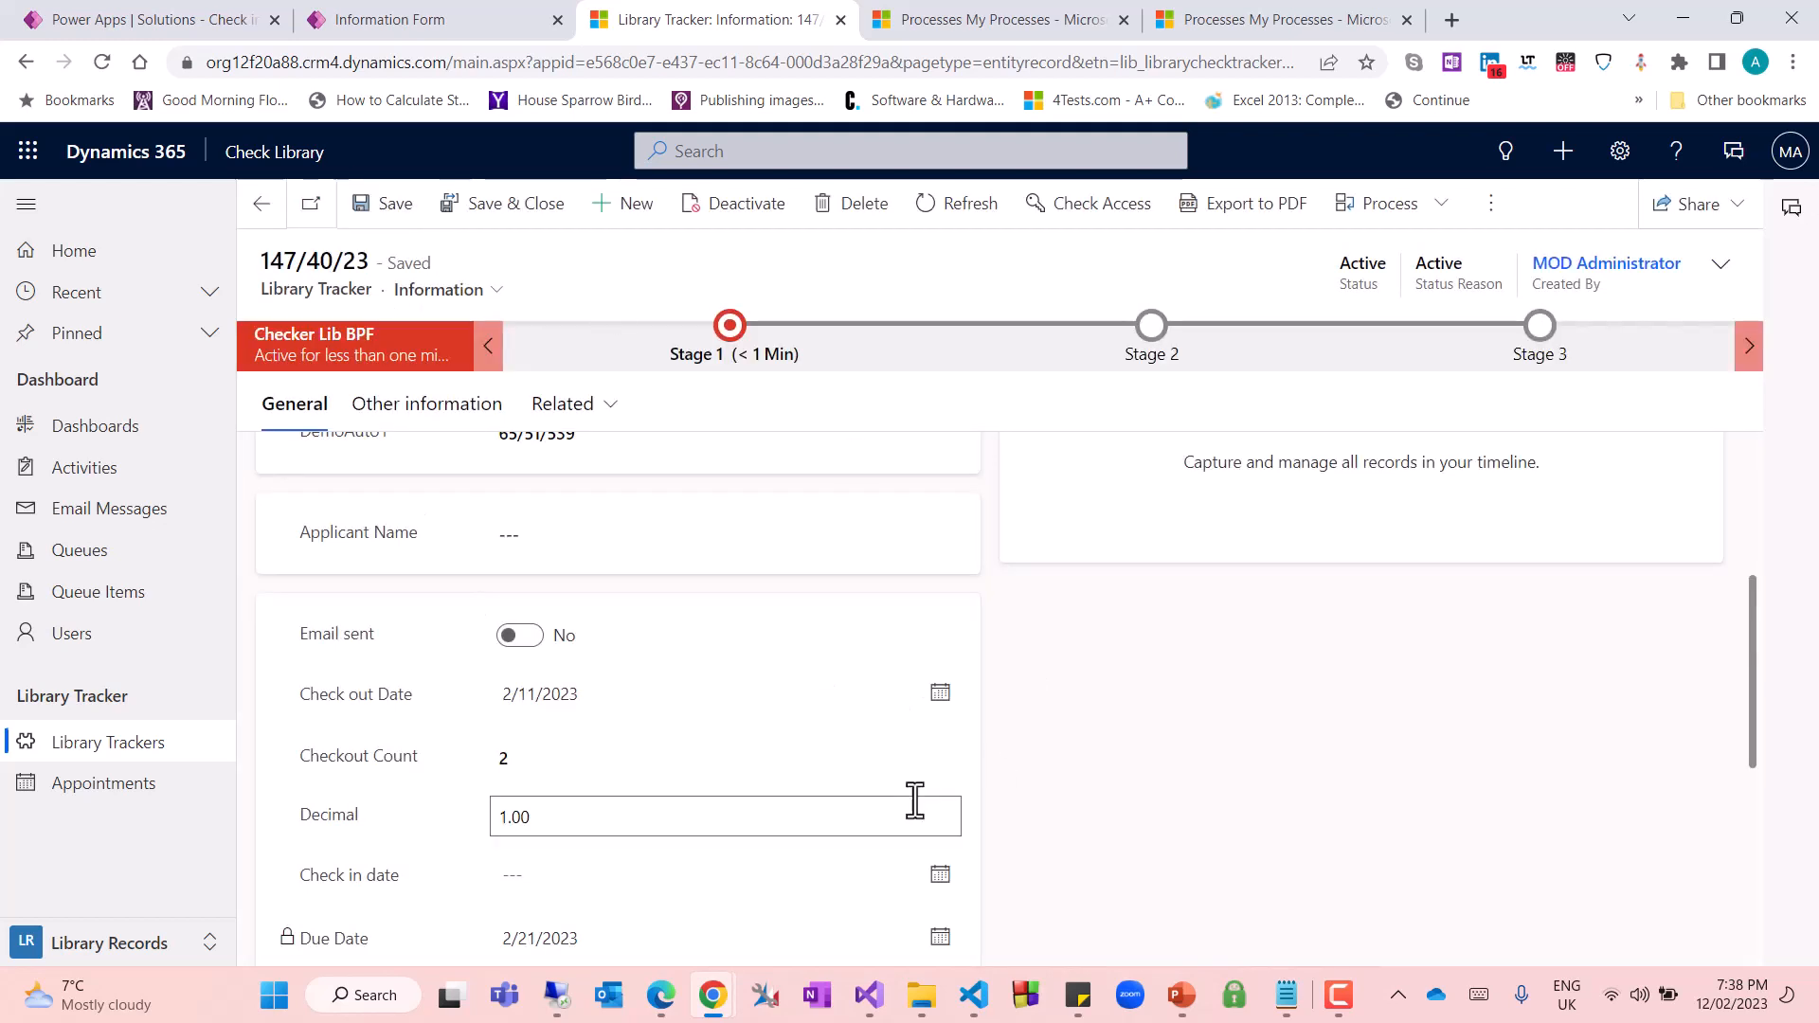
Change the Check out Date once more, to 2/12/2023, and save the record
click(935, 693)
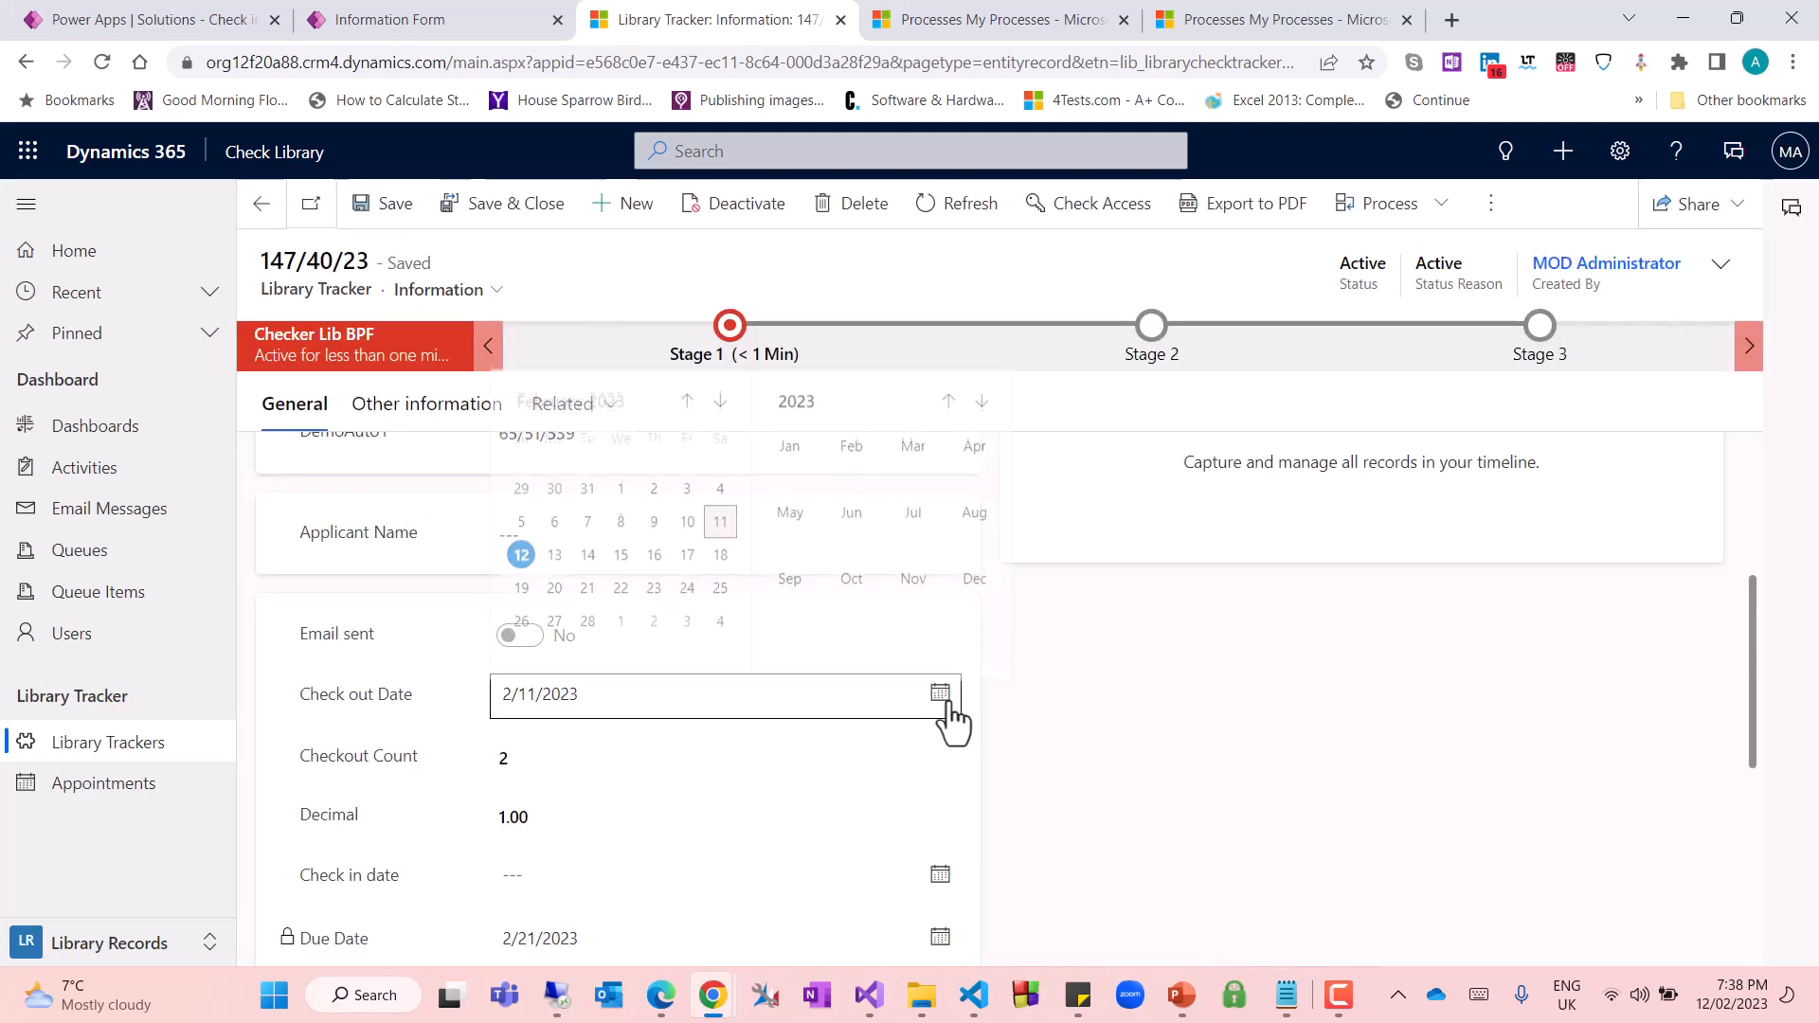
click(520, 548)
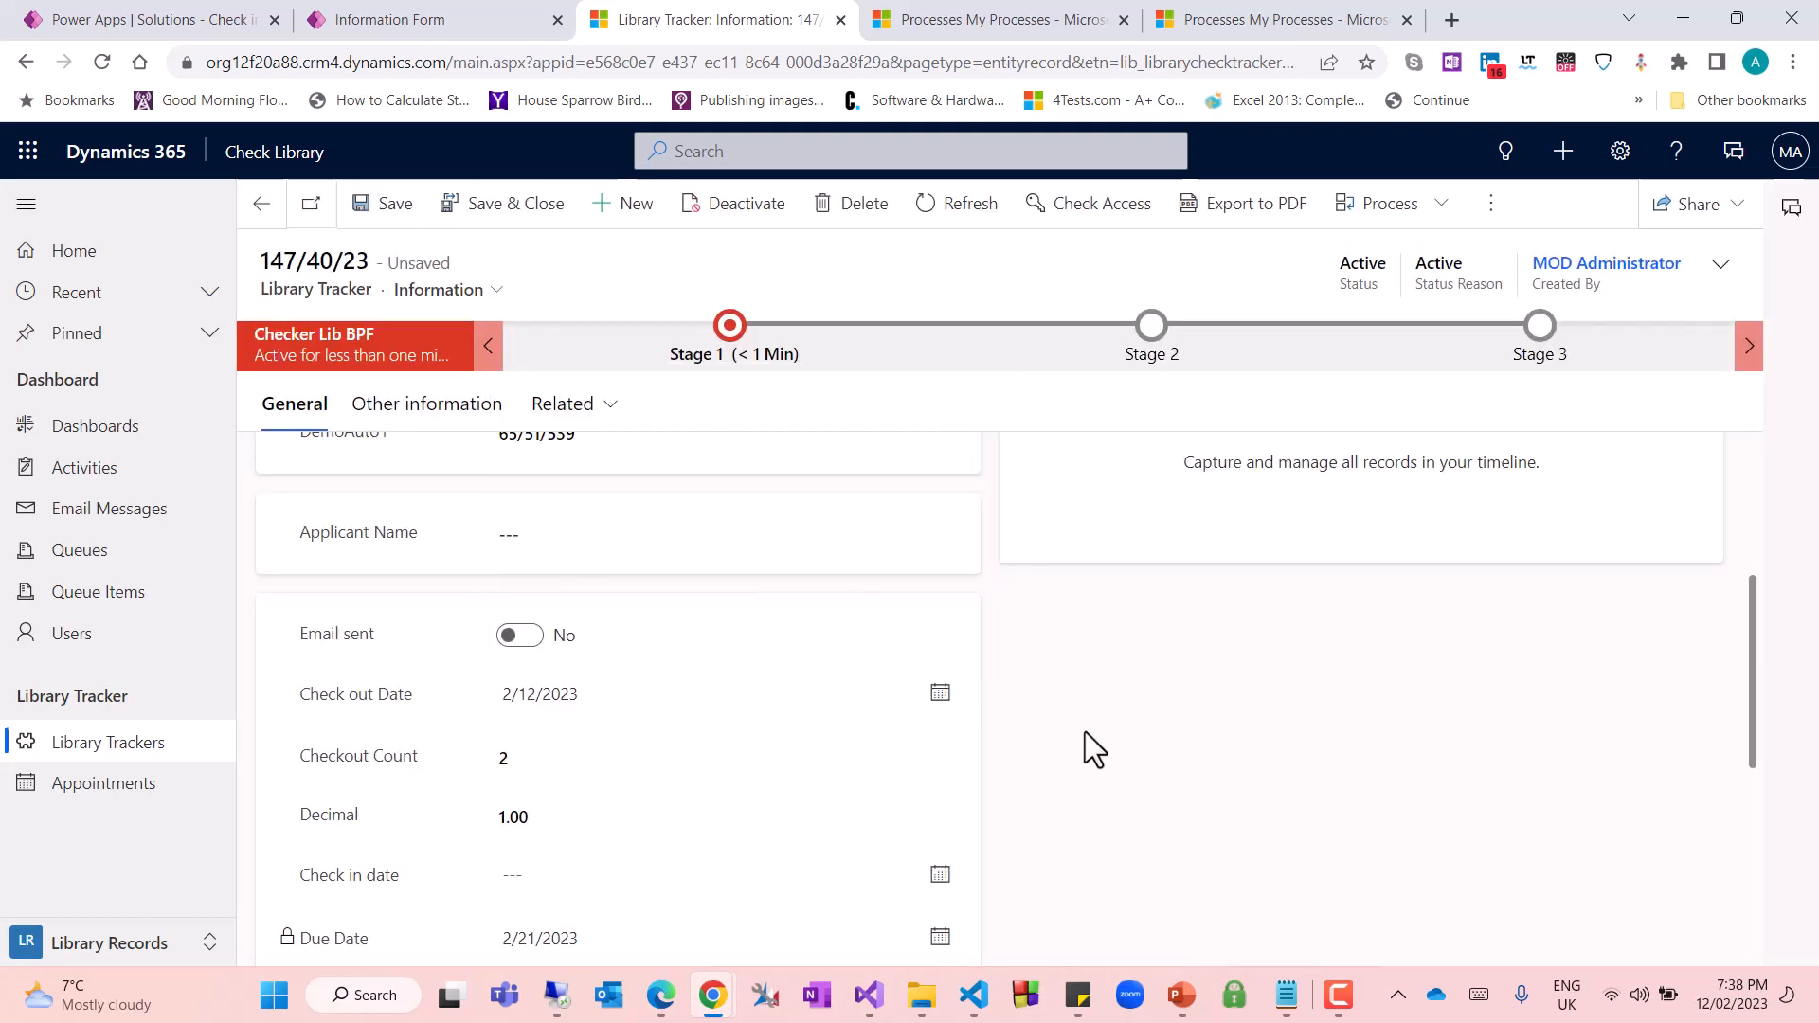
click(396, 226)
Compare the record's Checkout Count with its Decimal field after the date changes
drag(305, 758, 485, 753)
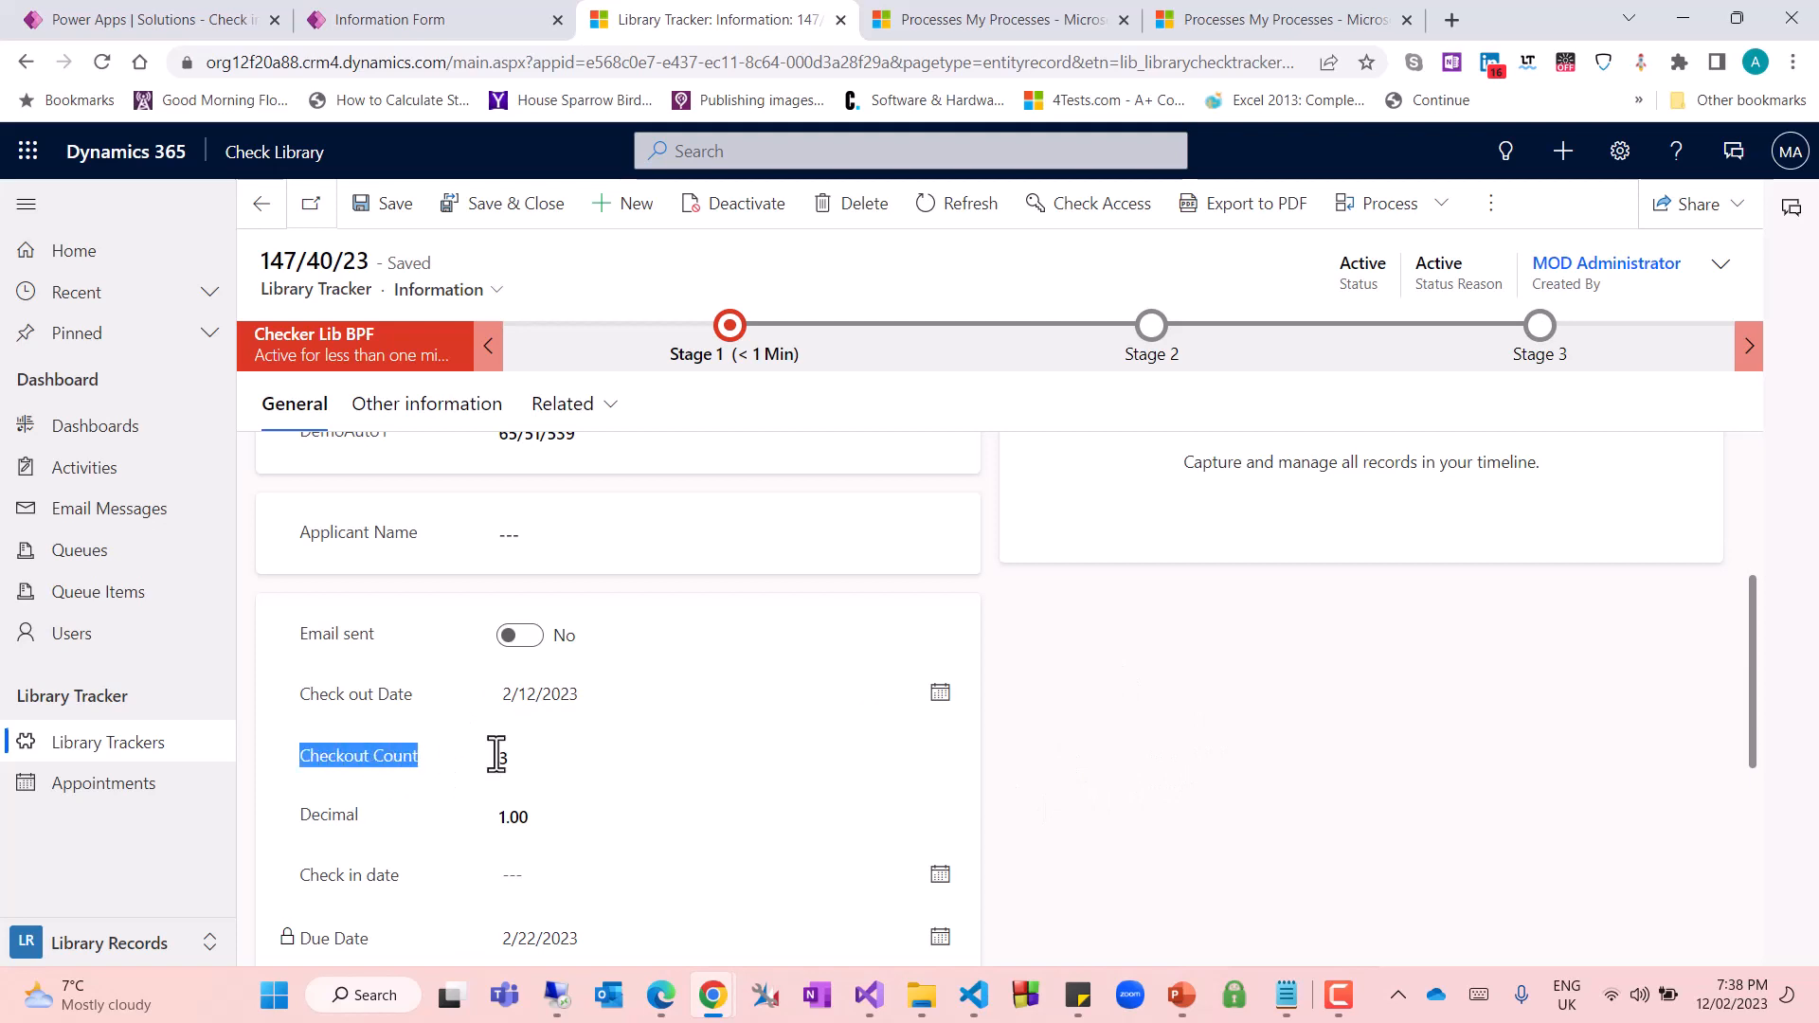
drag(305, 807, 376, 828)
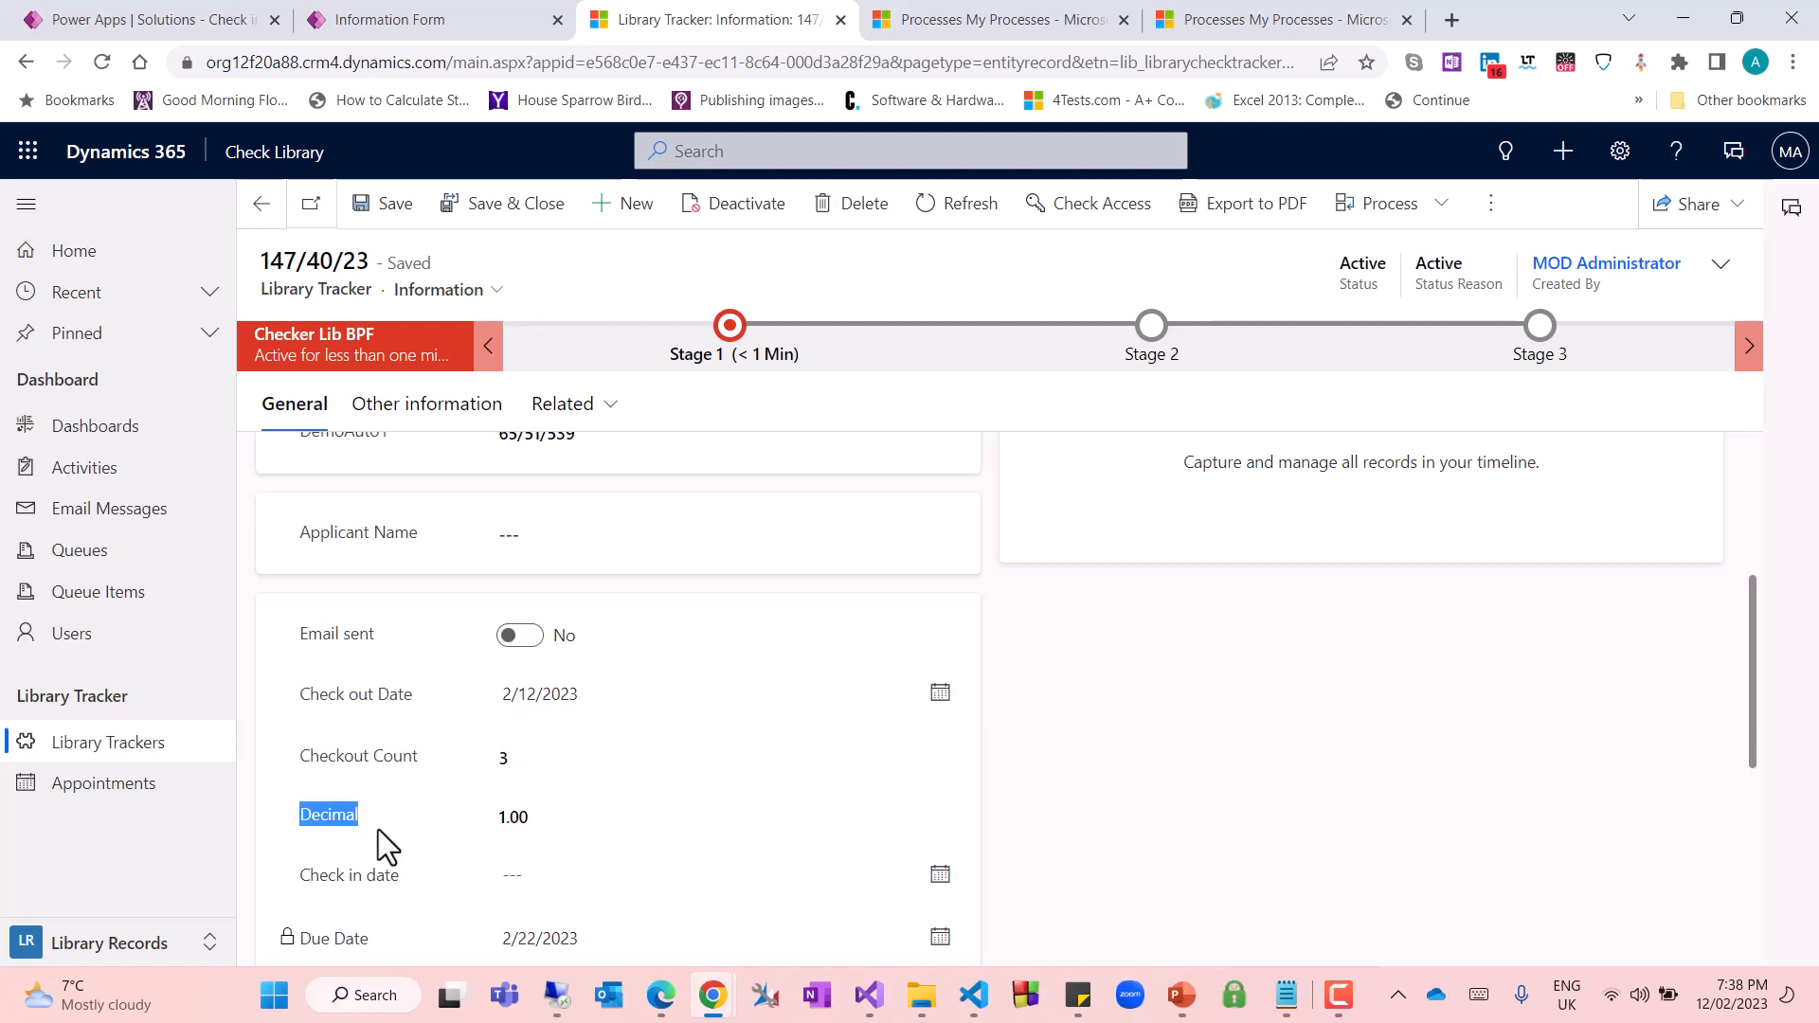
drag(301, 758, 494, 758)
text(3)
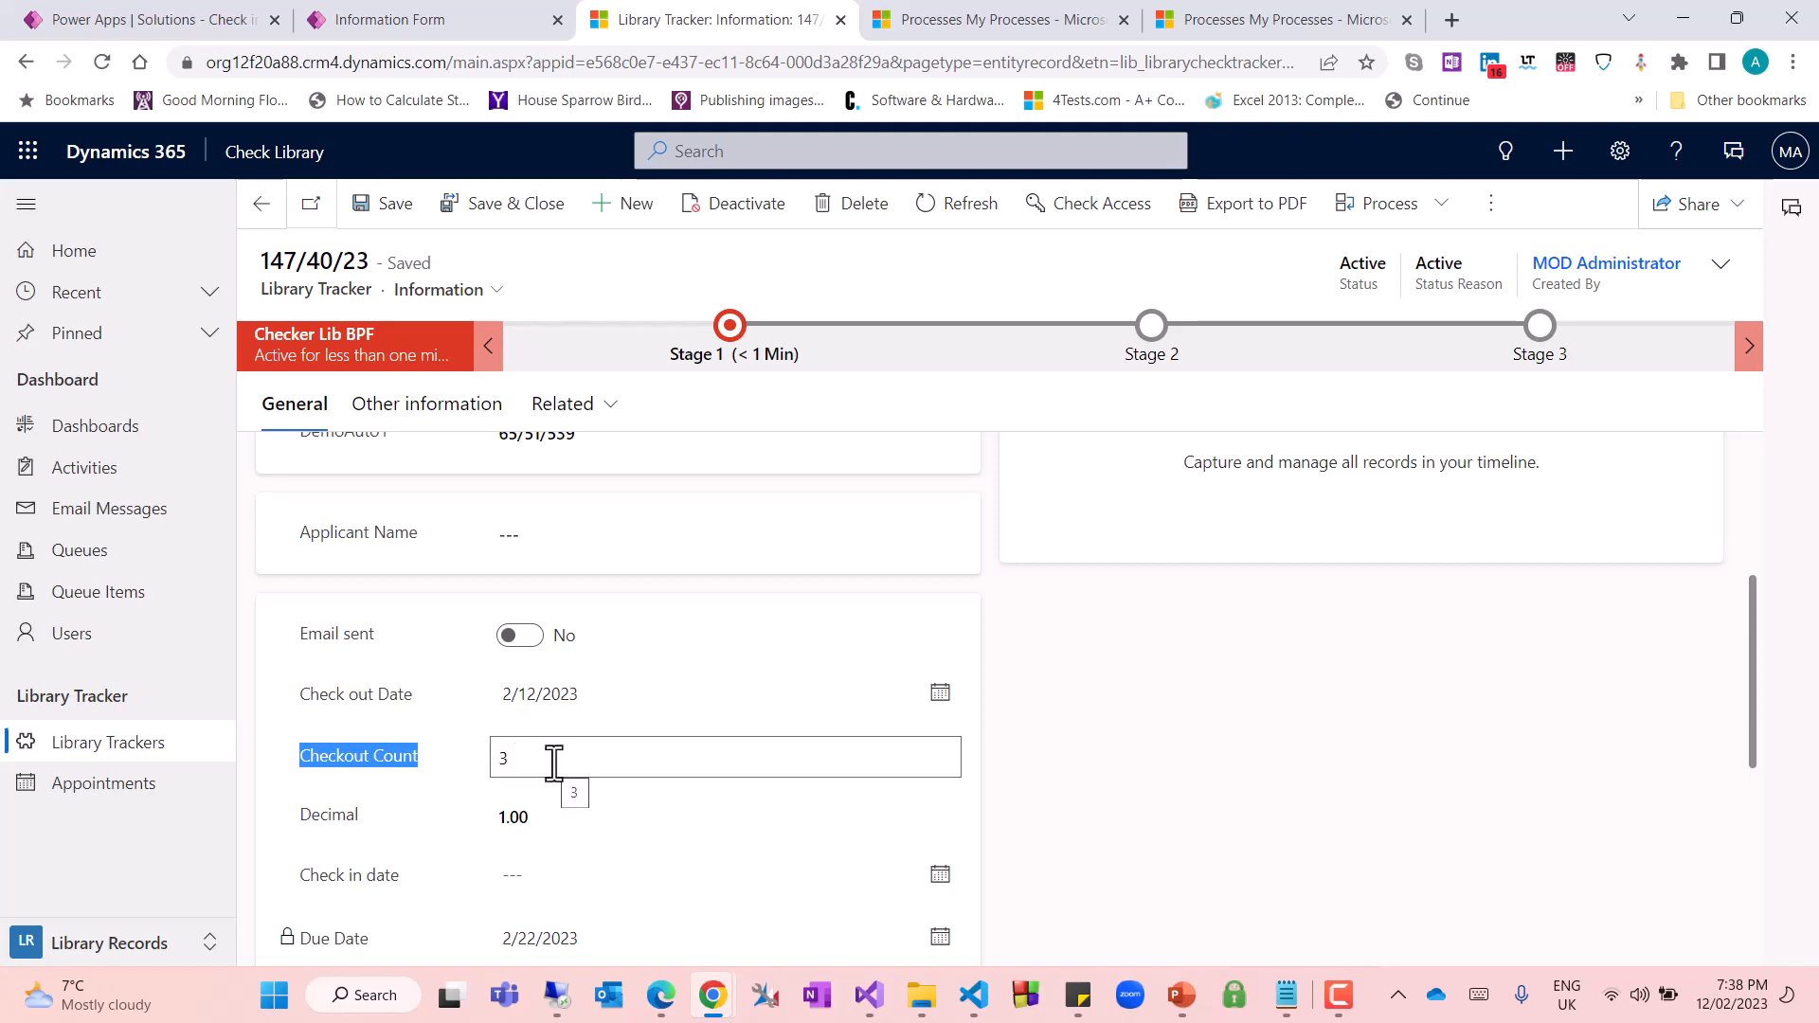
On the Information form, make Checkout Count read-only and hide the Decimal field, saving and publishing the changes
click(390, 19)
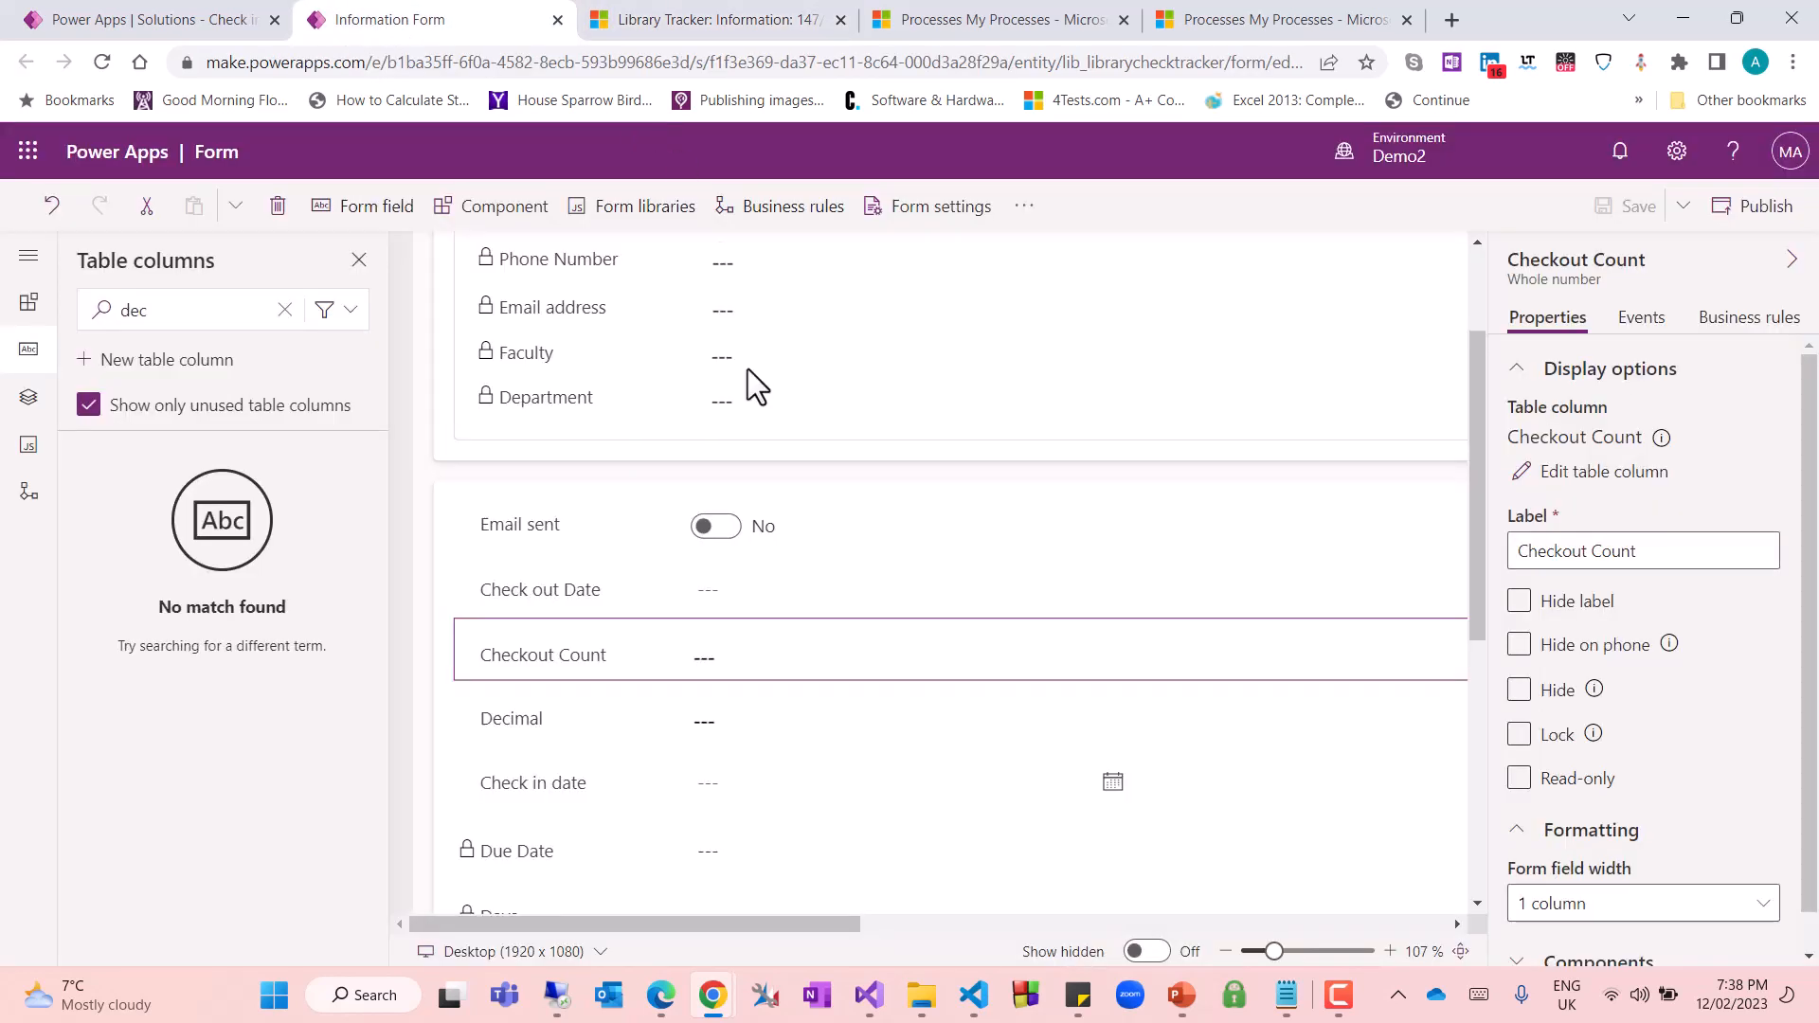
click(1519, 779)
drag(573, 743, 685, 722)
click(1519, 690)
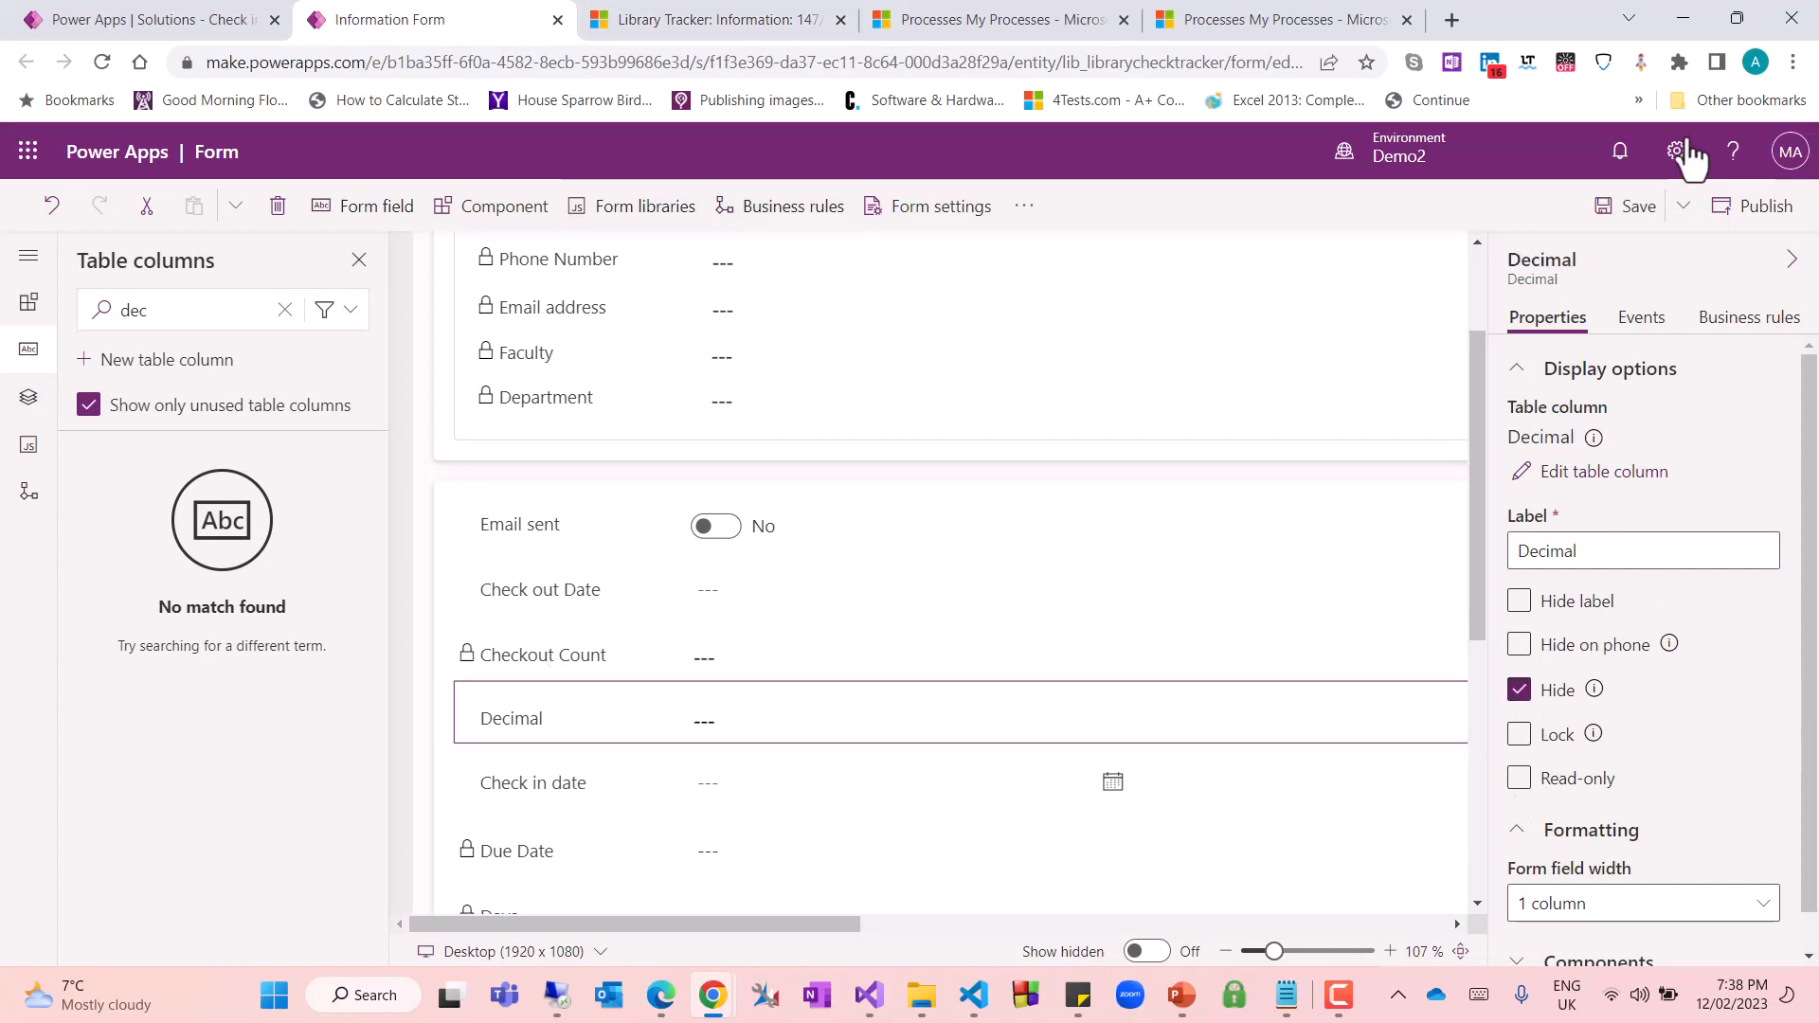
click(1647, 205)
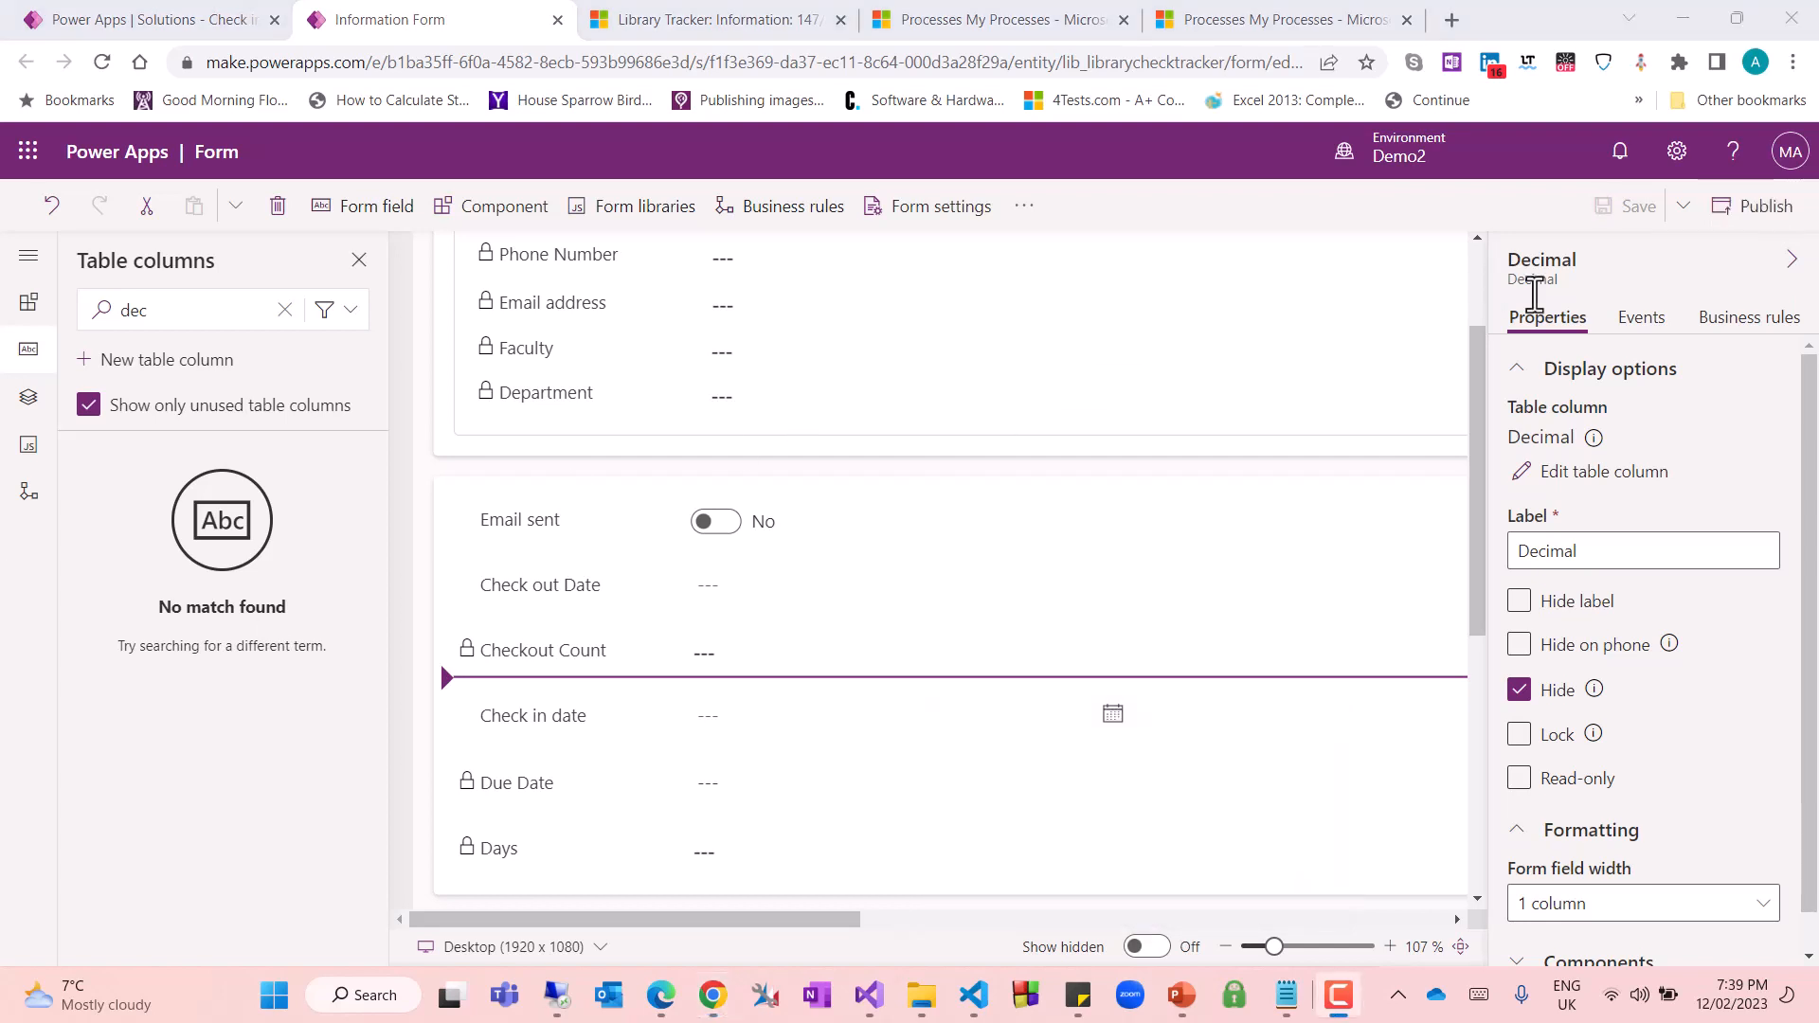
click(1734, 216)
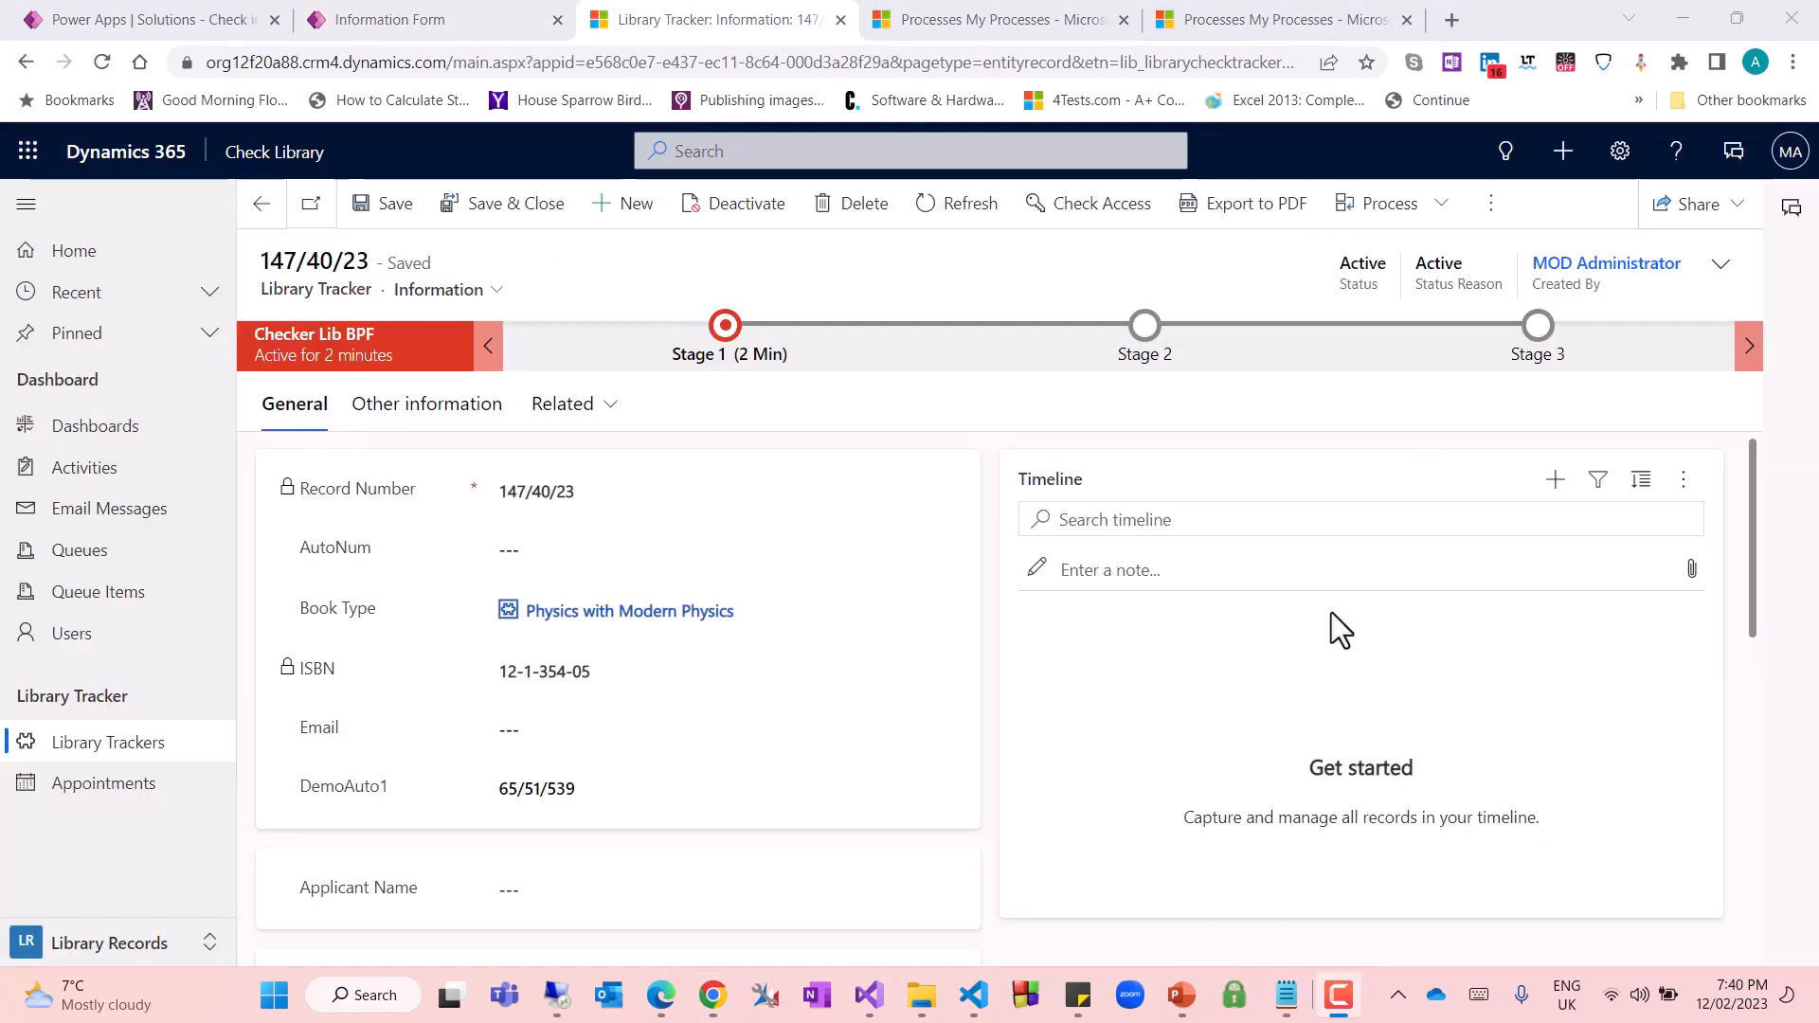
Reload the Library Tracker record and examine whether Checkout Count is locked and the Decimal field is hidden
click(1117, 746)
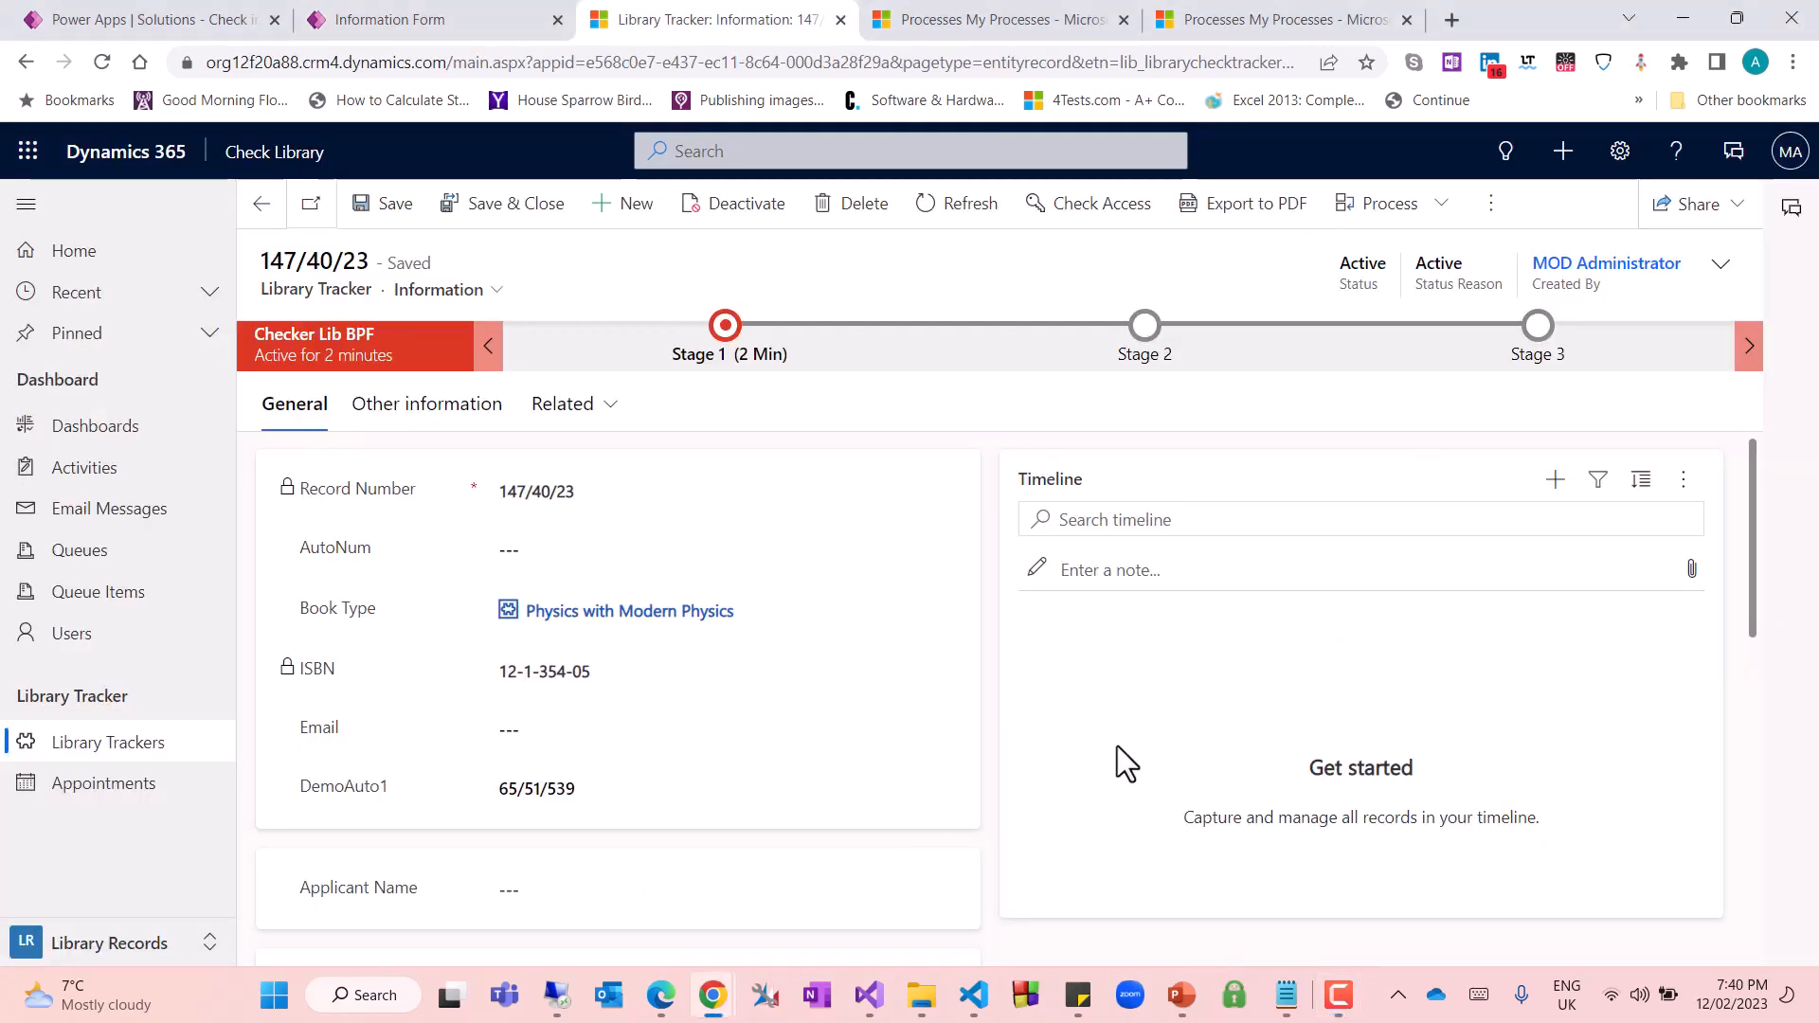
key(F5)
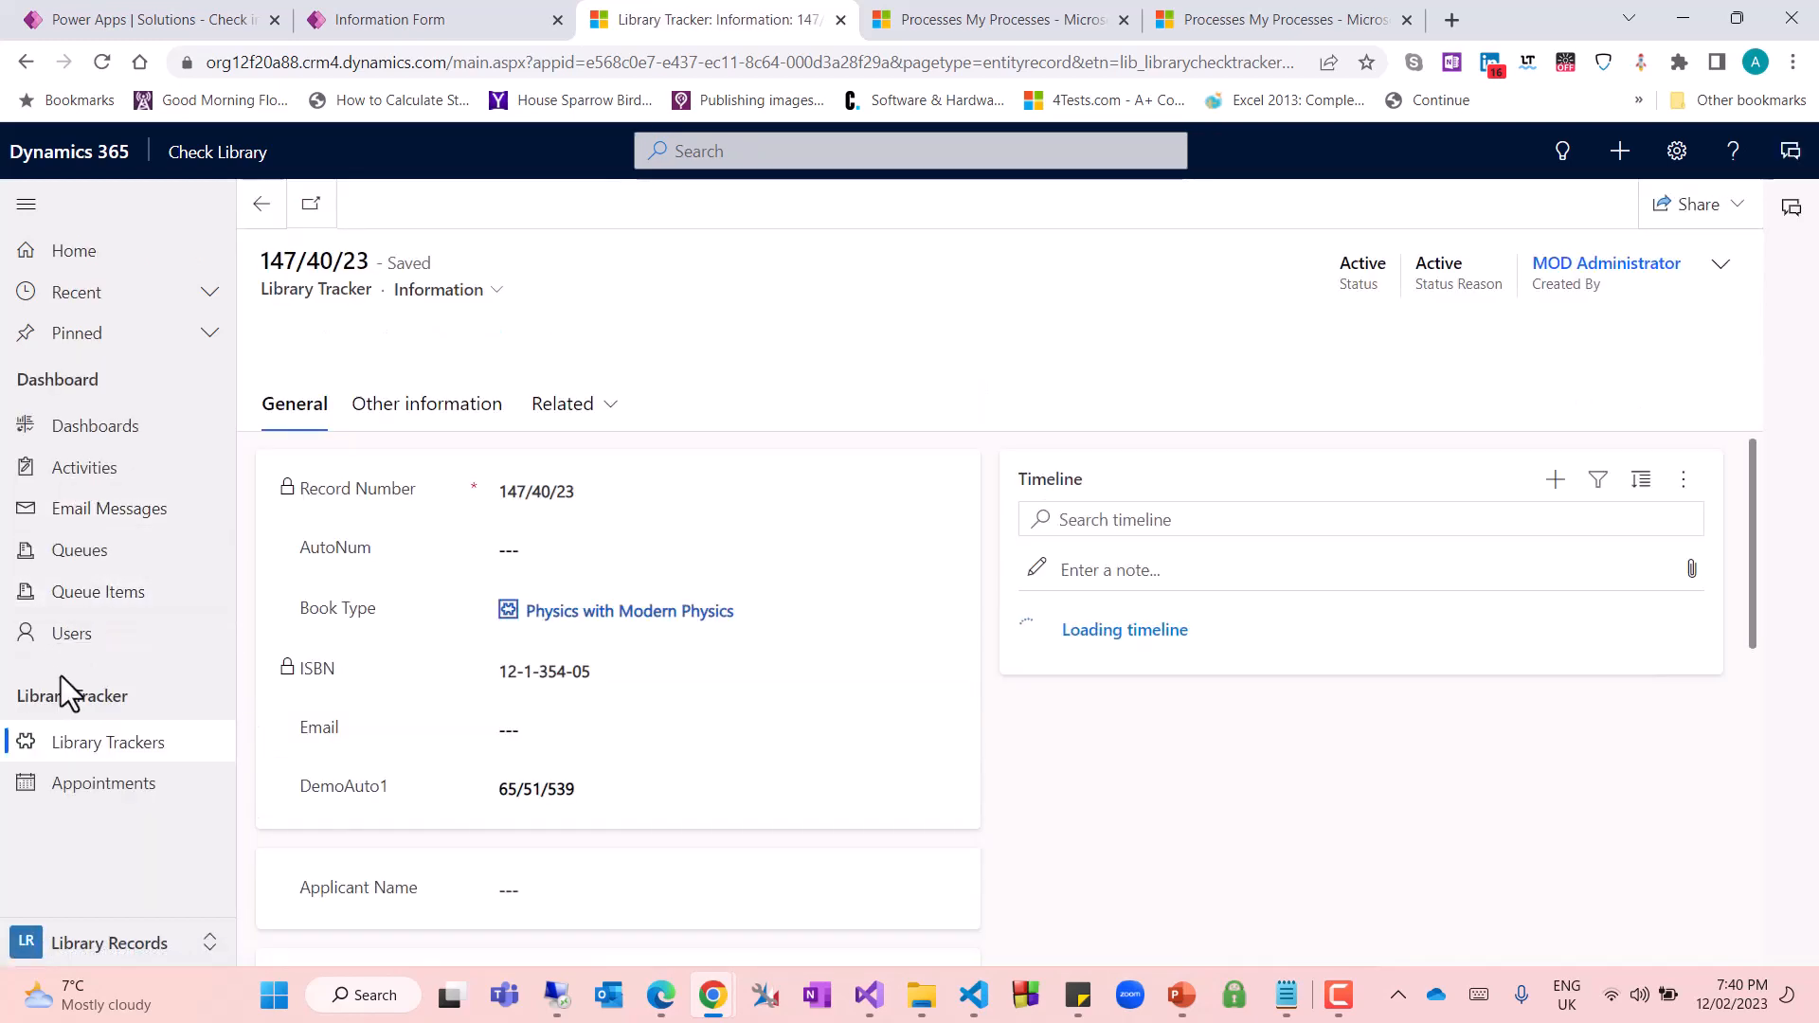
scroll(1056, 747, down, 7)
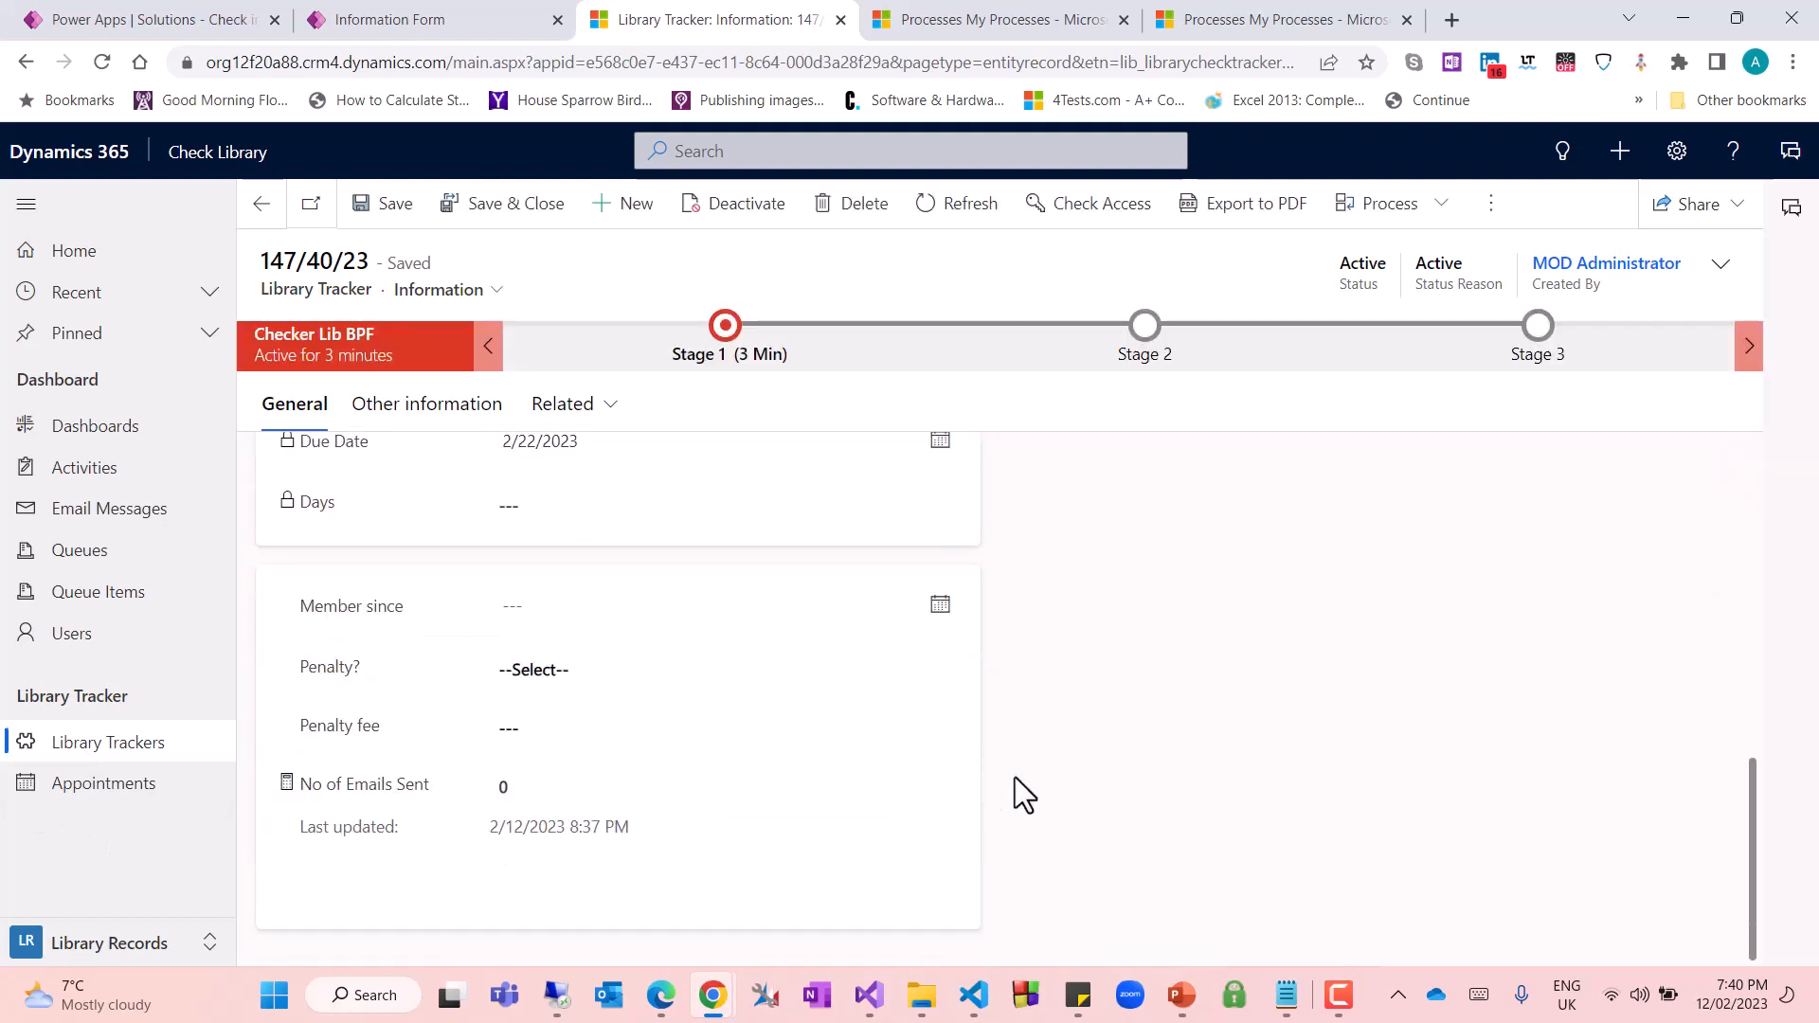
scroll(1014, 776, up, 3)
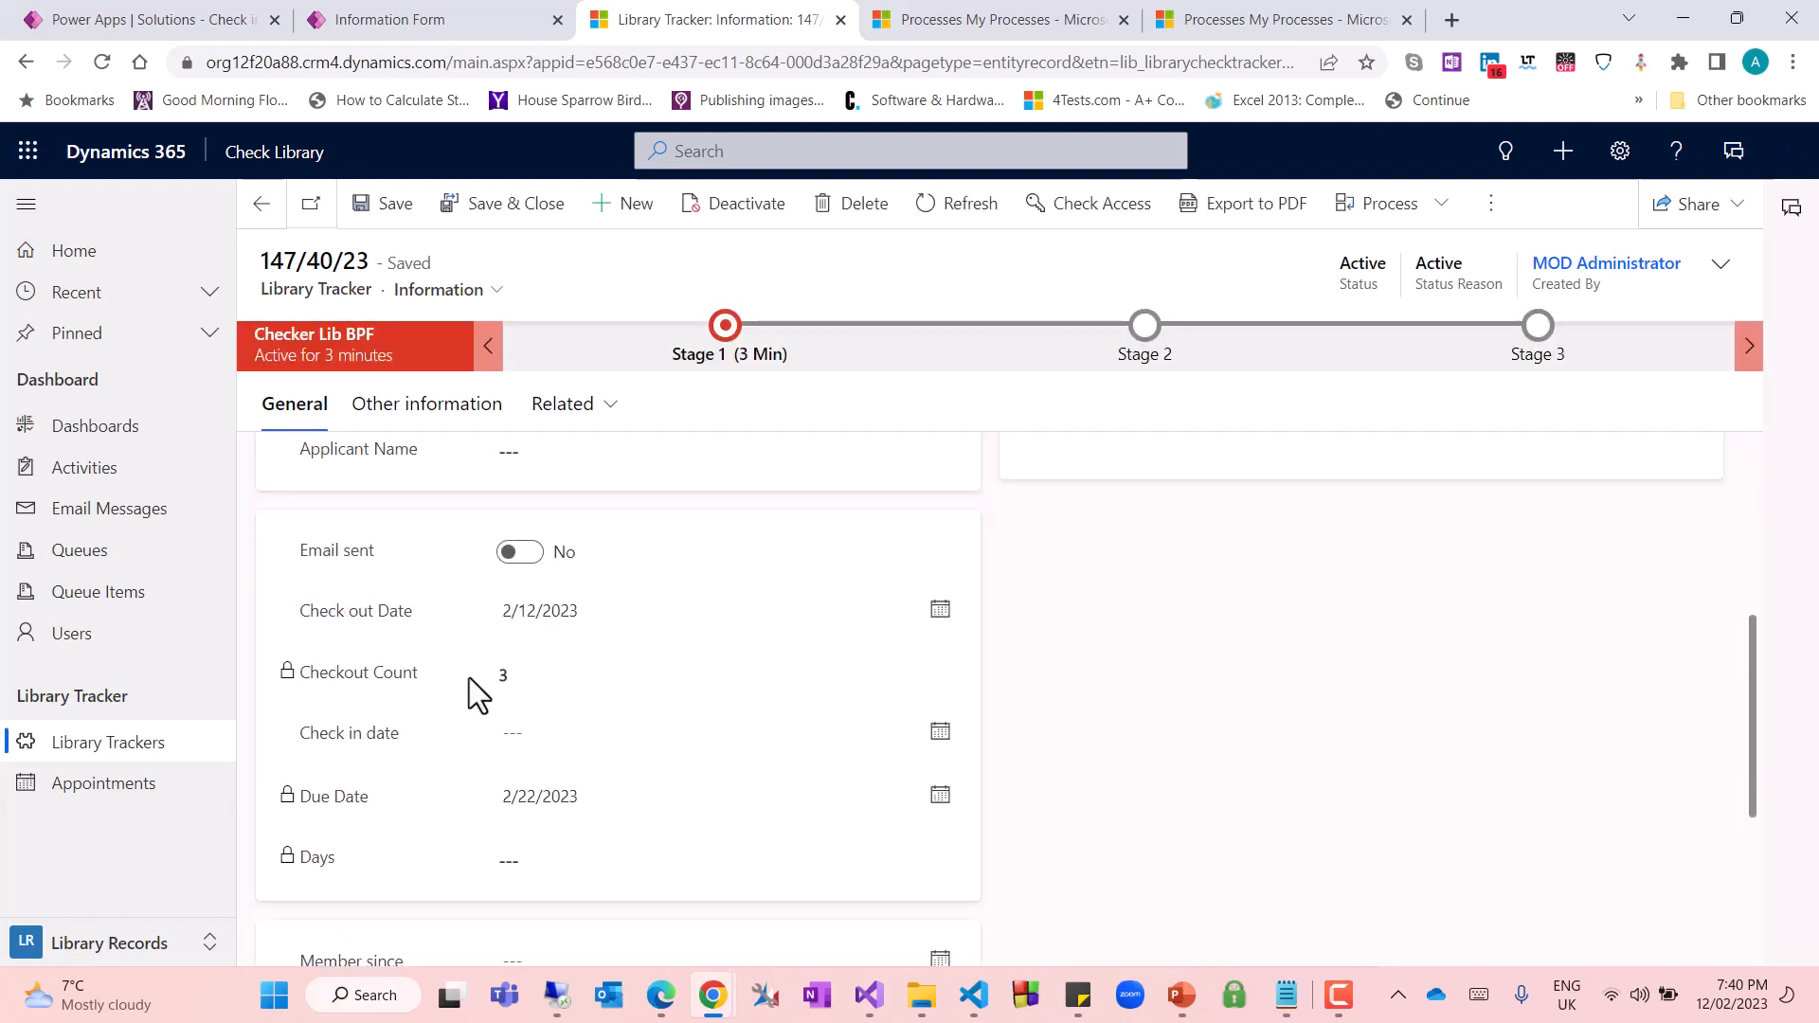
drag(335, 732, 350, 677)
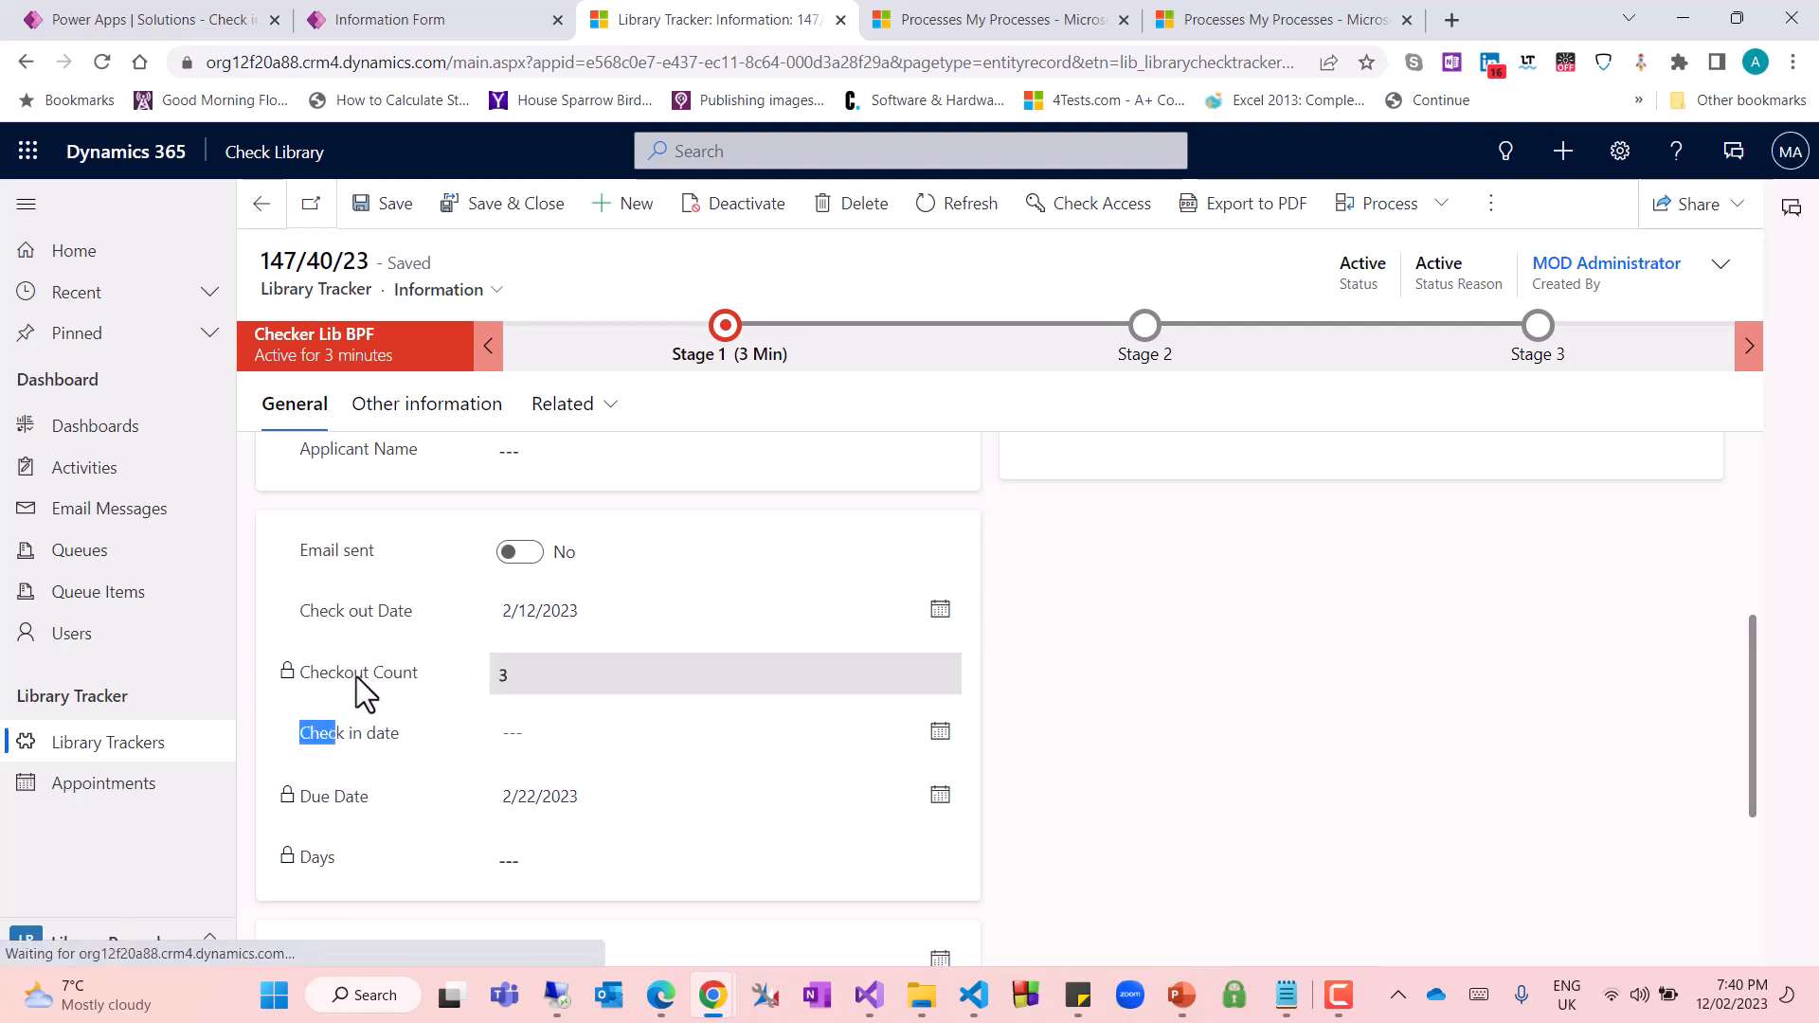
click(559, 674)
Create a new Library Tracker record with International Politics as its Book Type
click(644, 207)
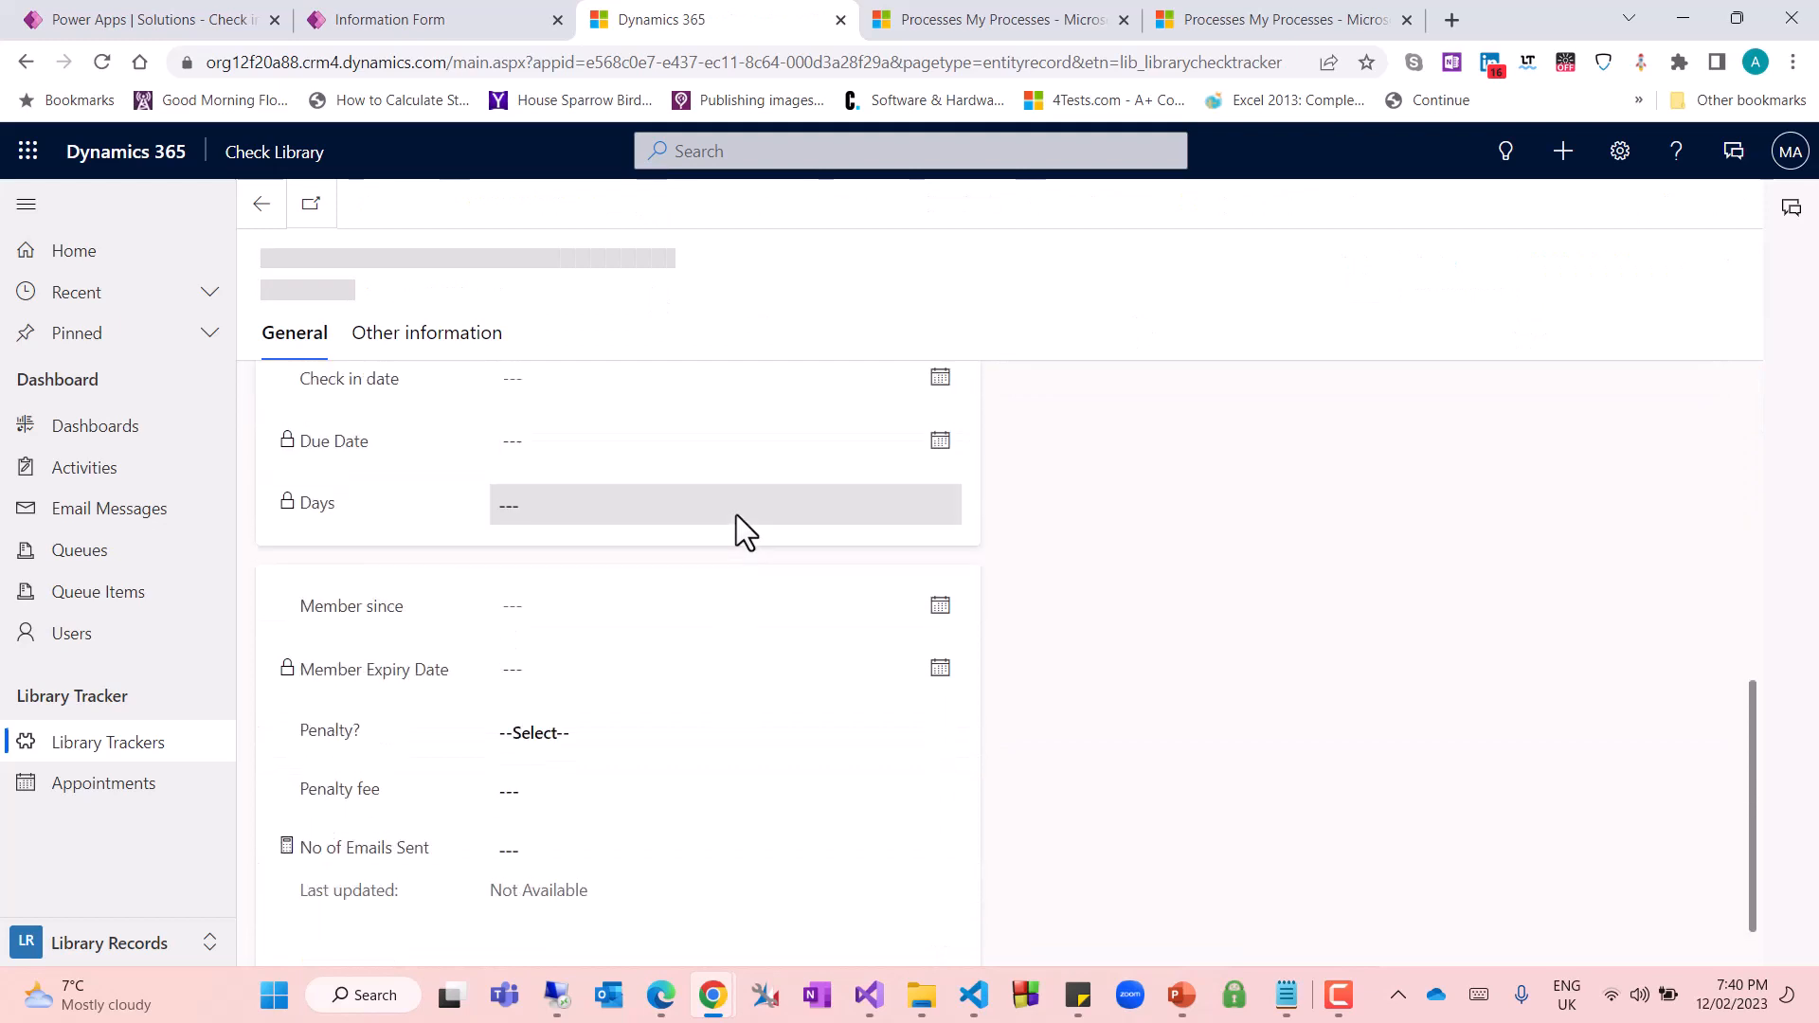
click(523, 611)
click(628, 690)
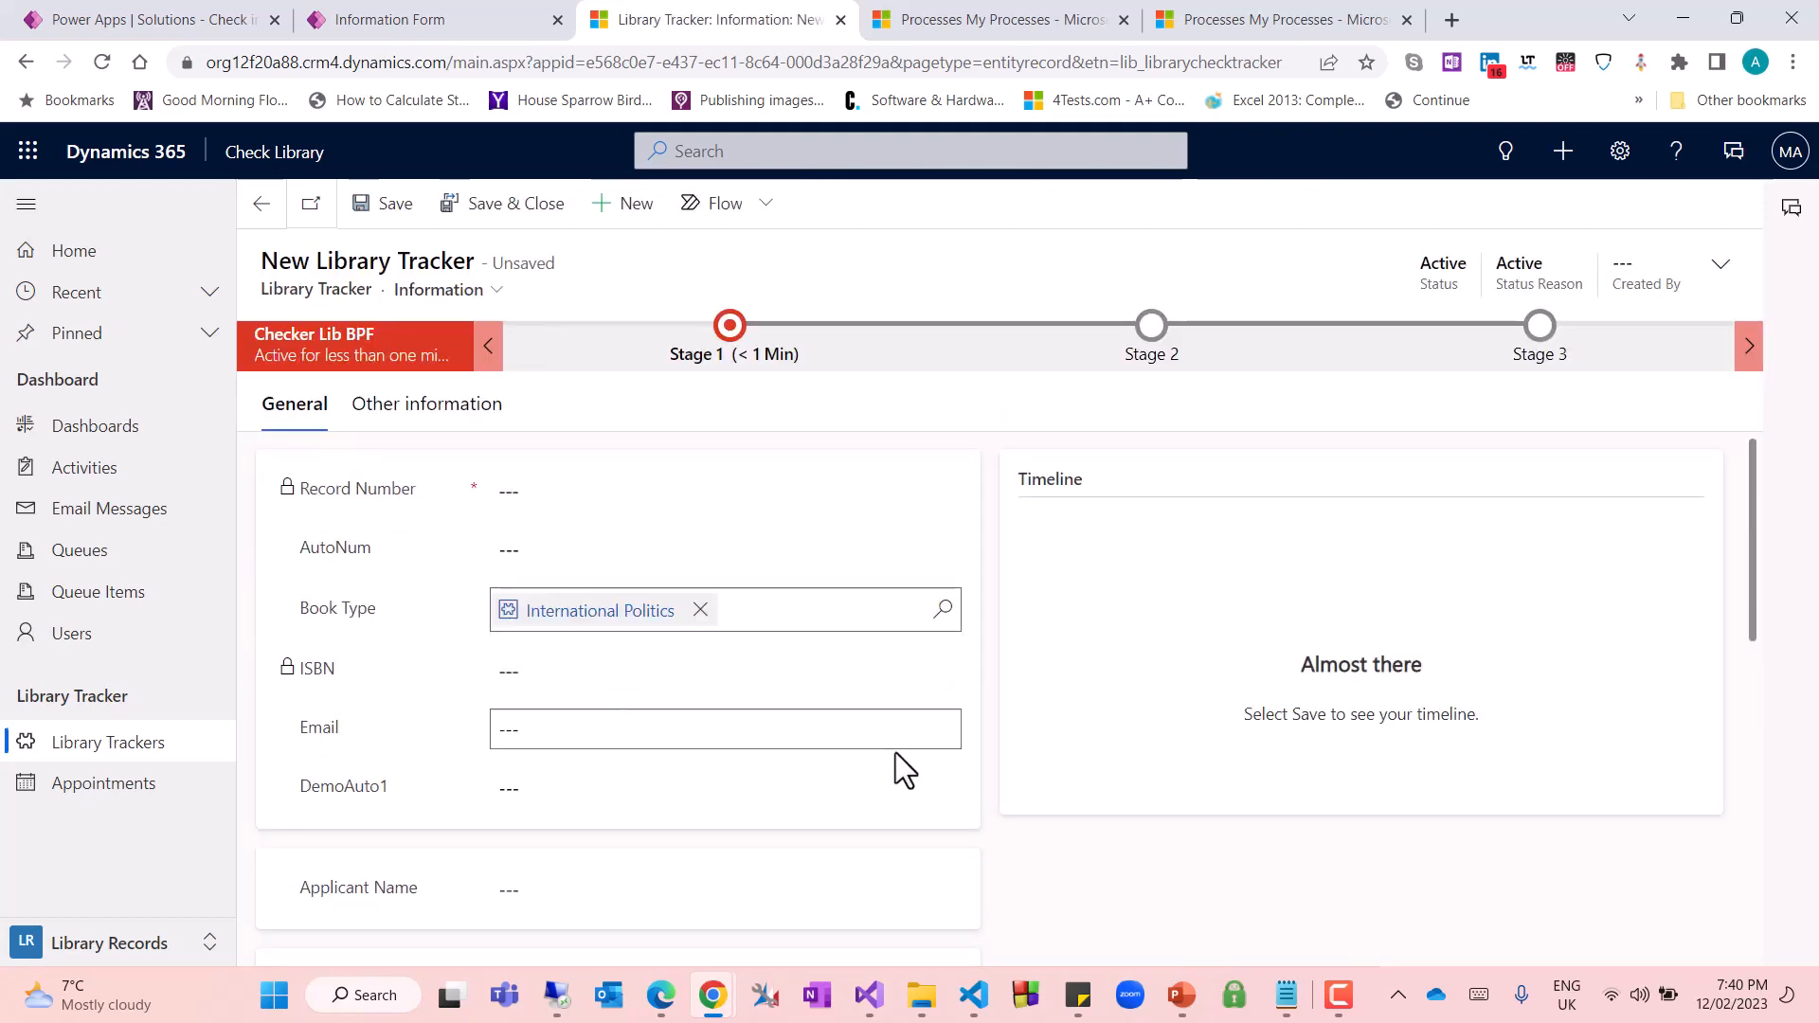
click(678, 731)
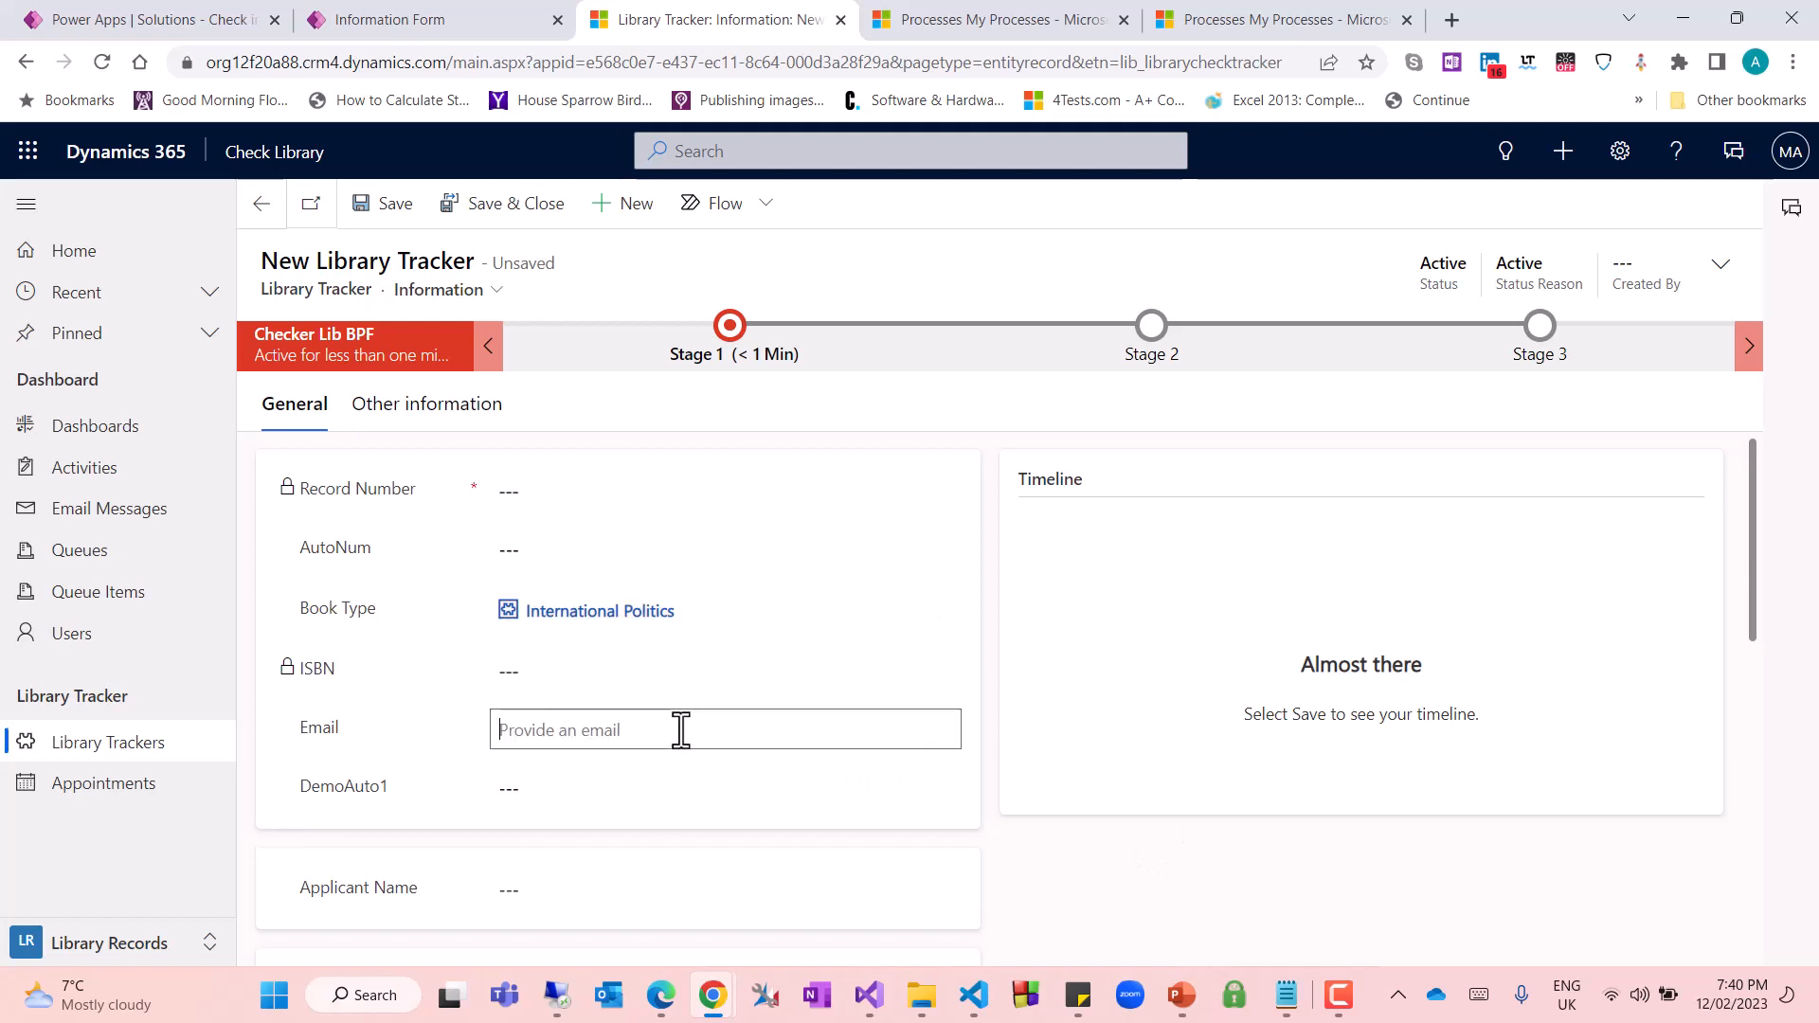
scroll(793, 746, down, 1)
scroll(793, 747, down, 2)
click(638, 532)
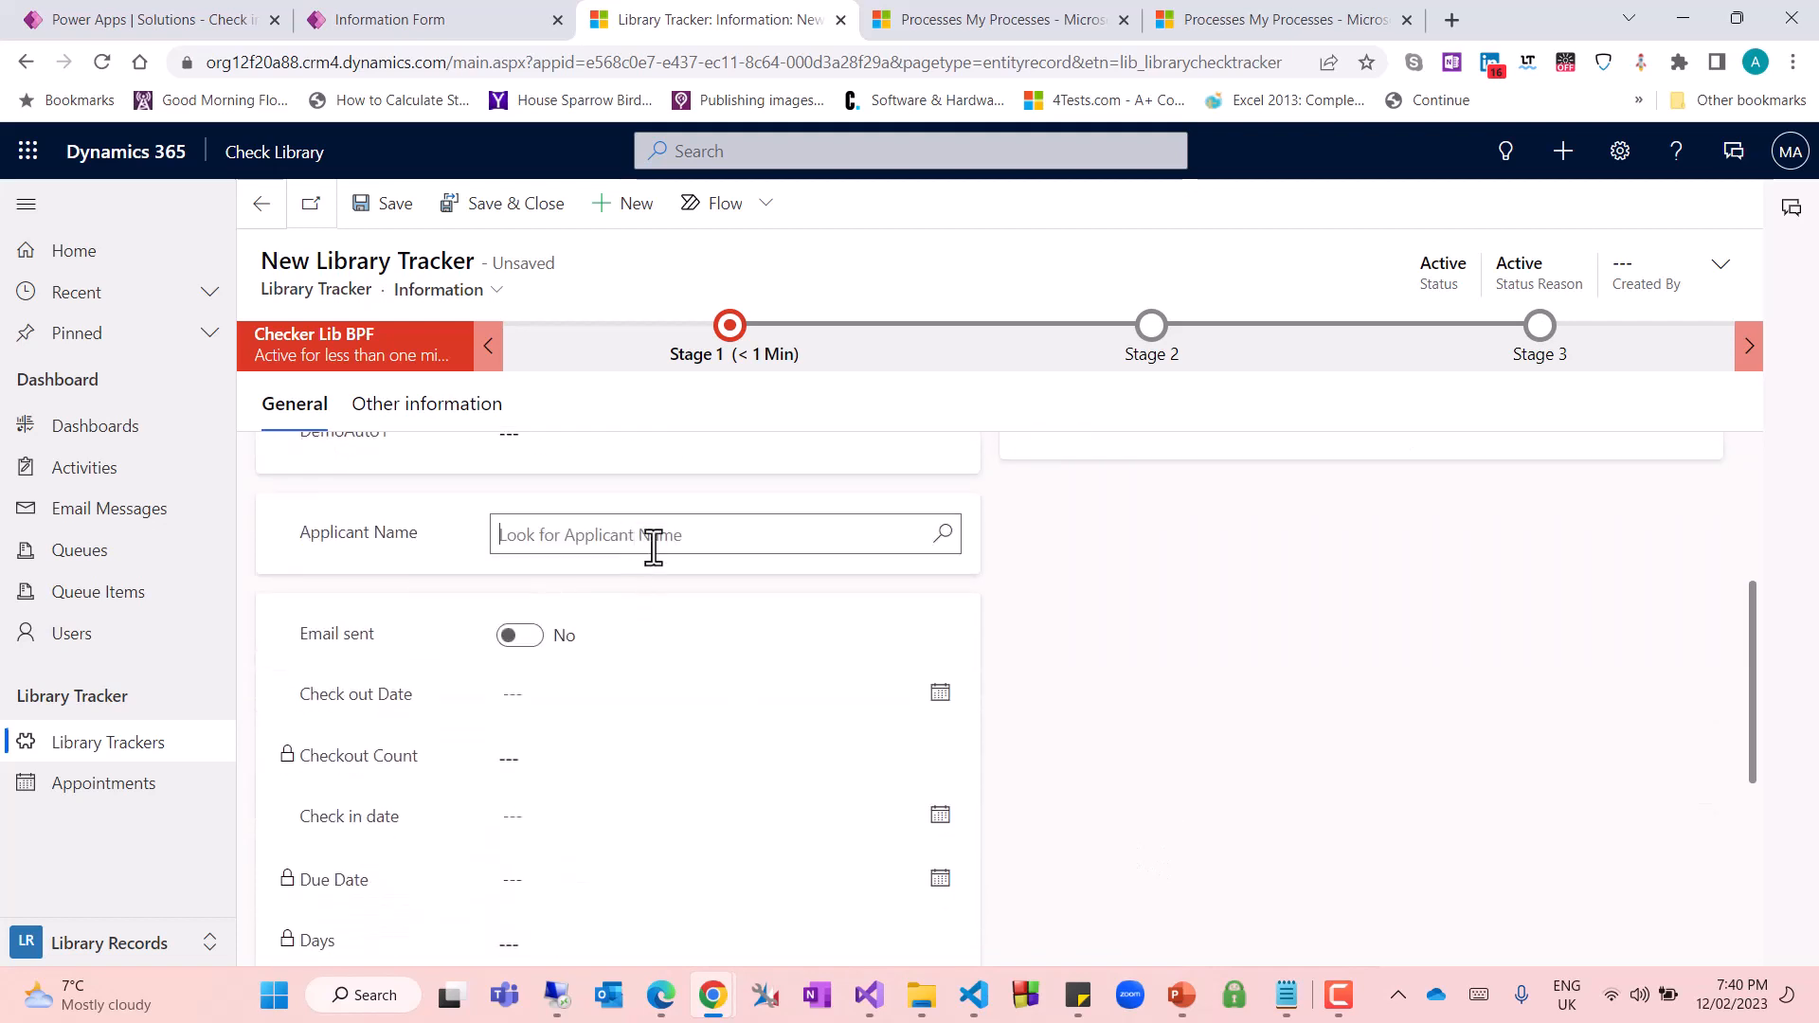
click(942, 540)
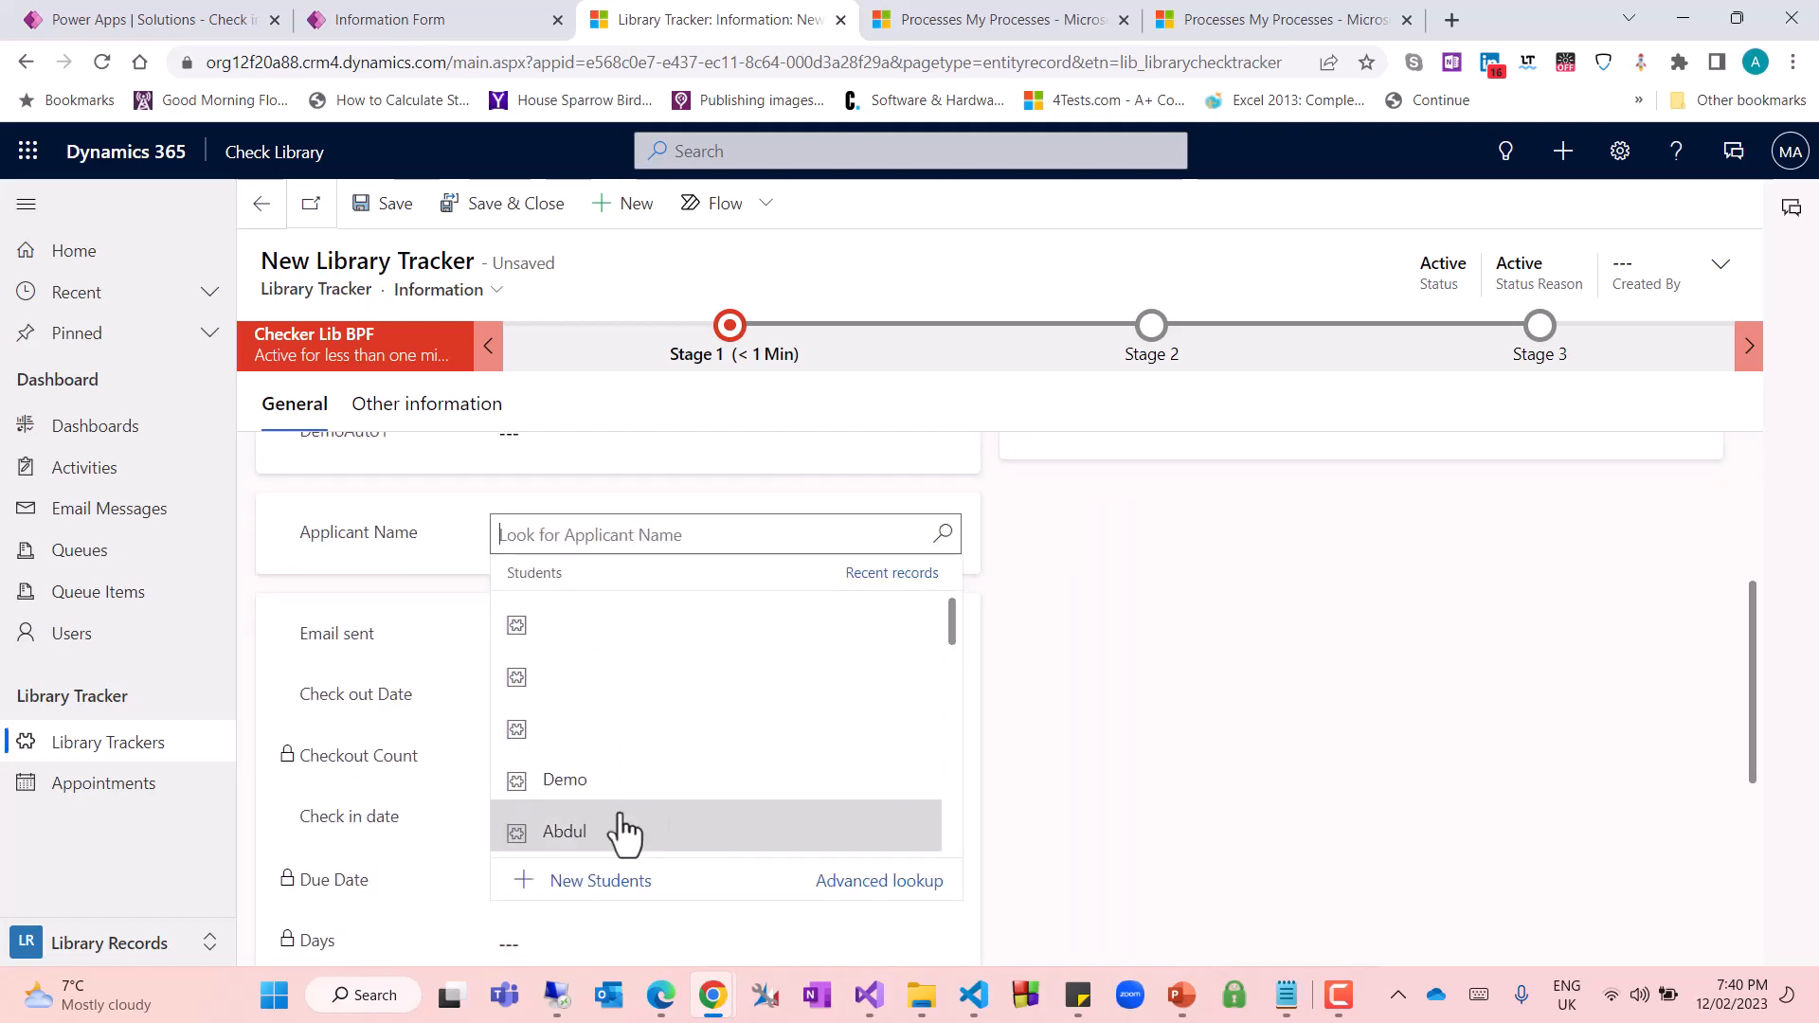
scroll(625, 815, down, 2)
scroll(639, 769, down, 3)
click(612, 754)
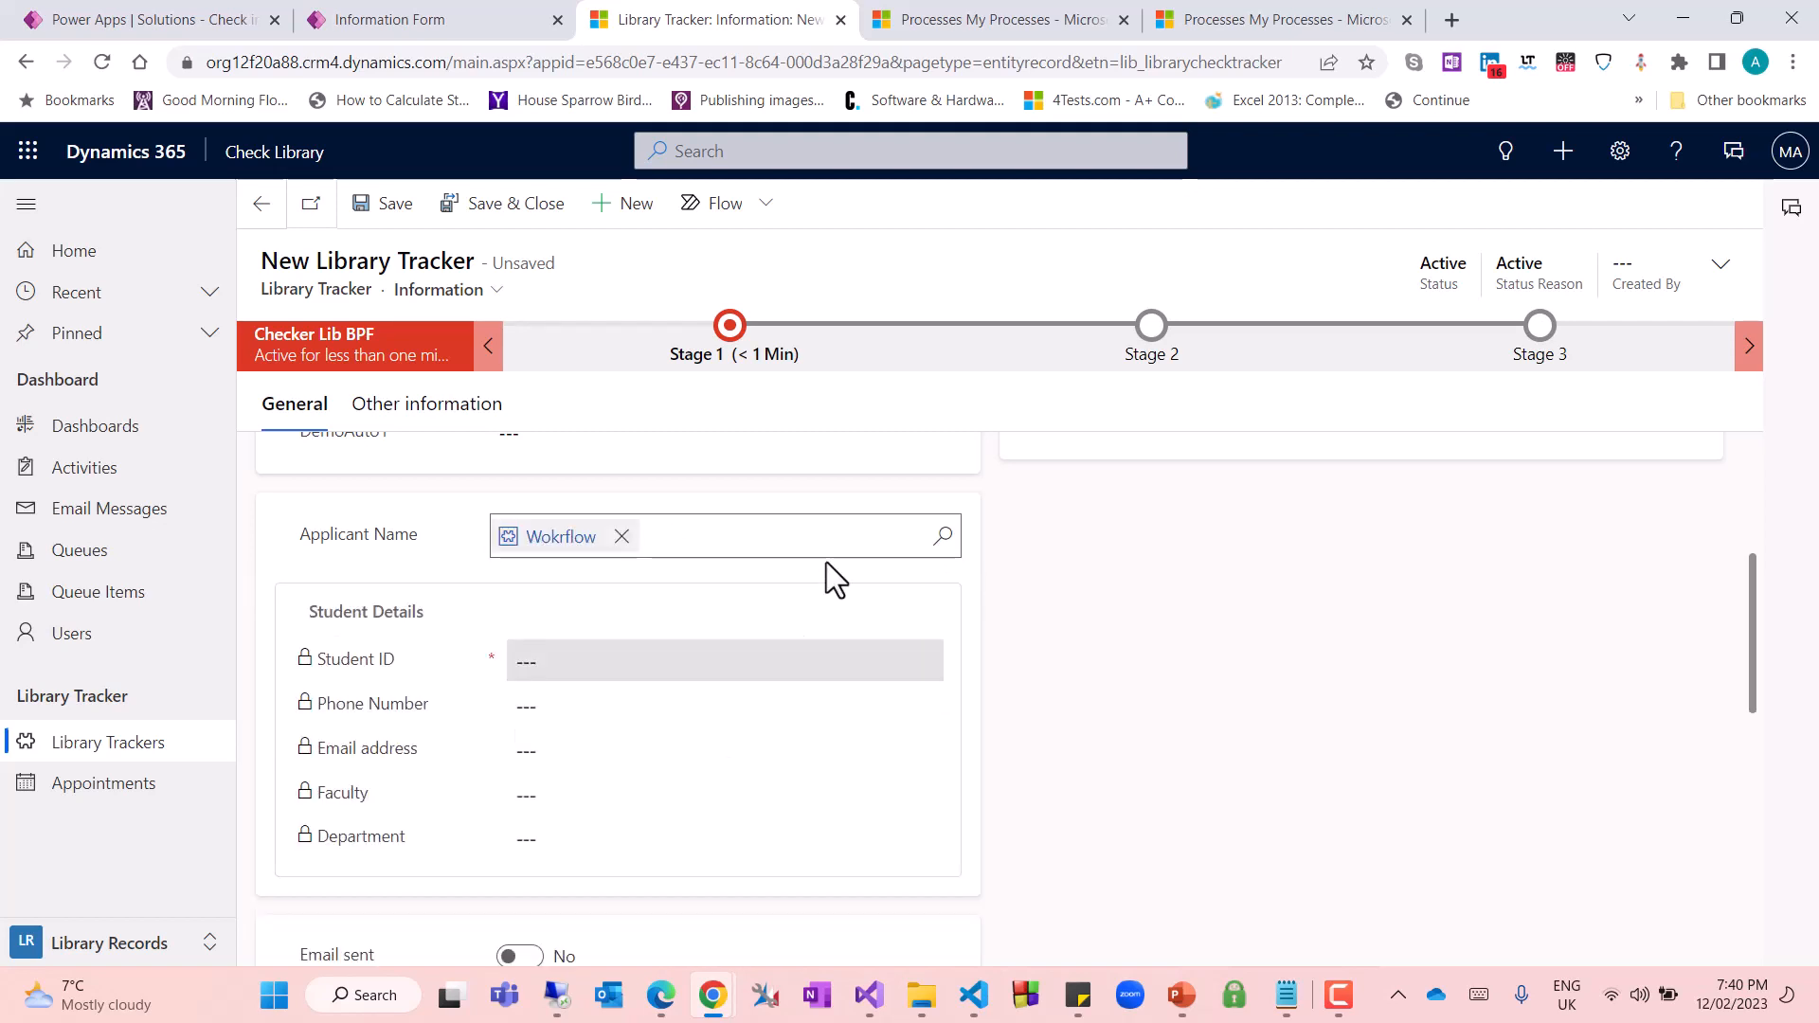
click(617, 535)
Look up the existing students and select one as the new record's Applicant Name
click(944, 534)
scroll(607, 815, down, 5)
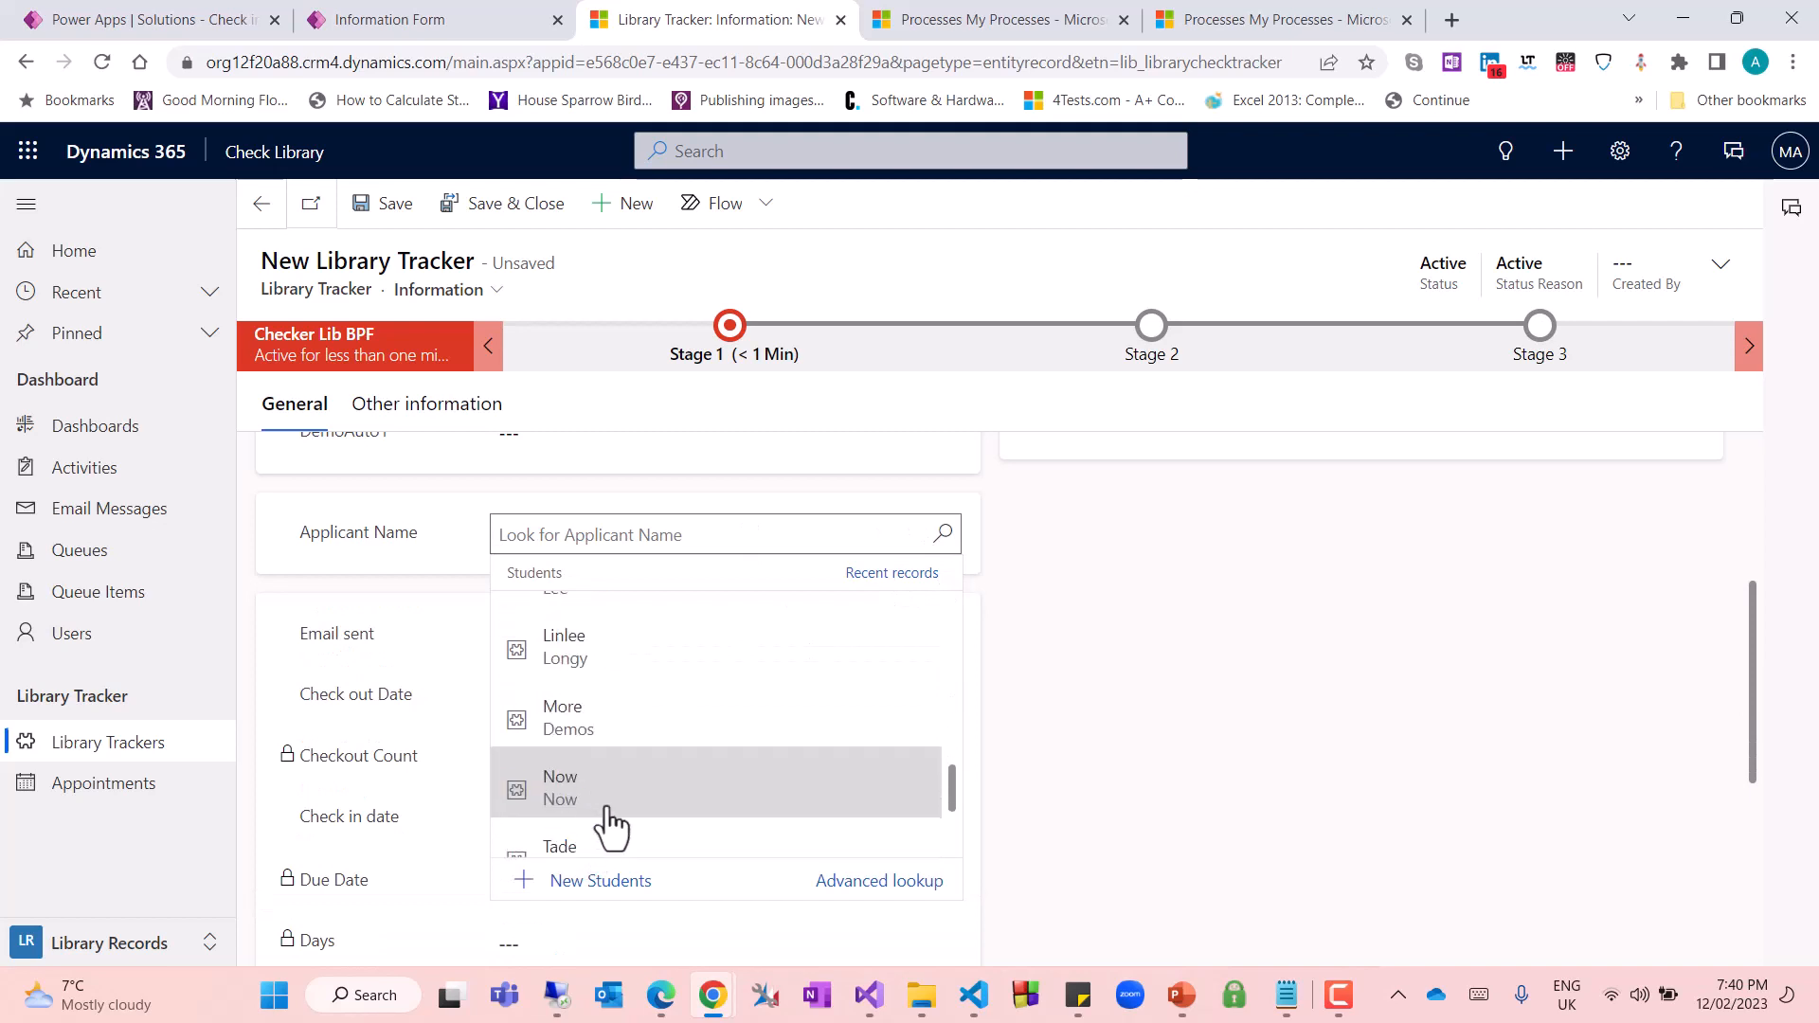
scroll(627, 731, up, 3)
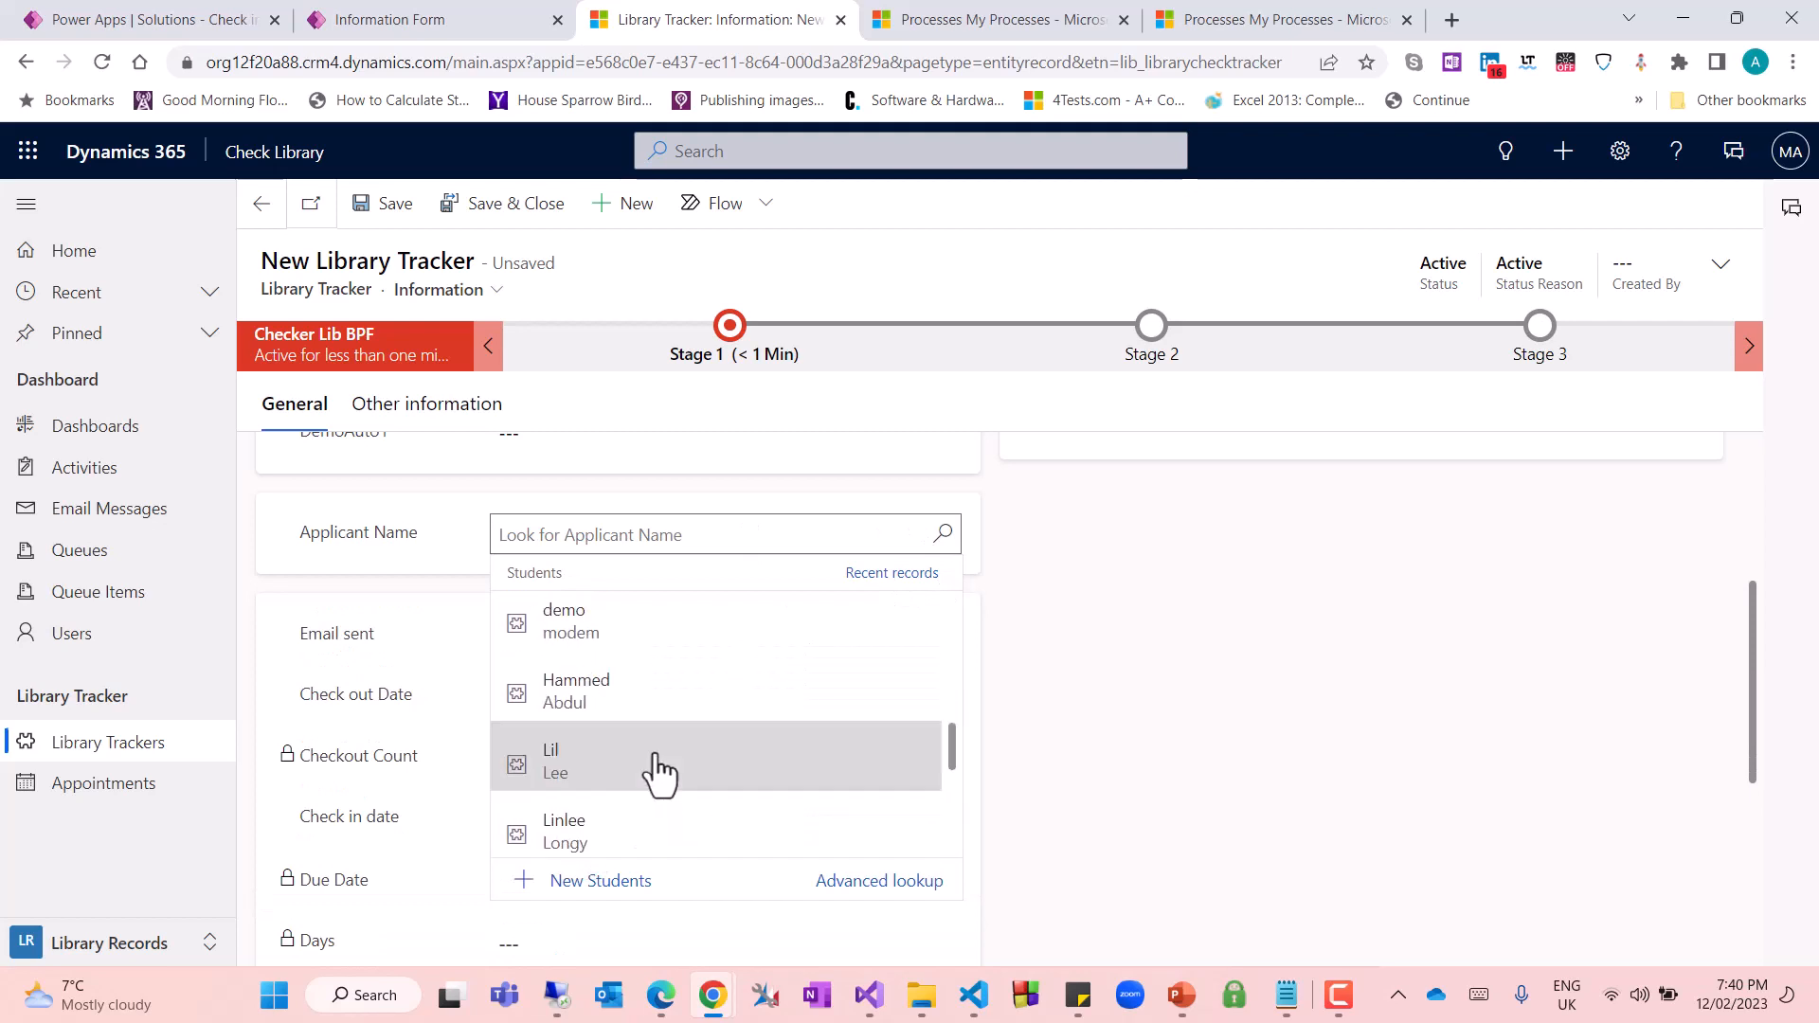
click(656, 717)
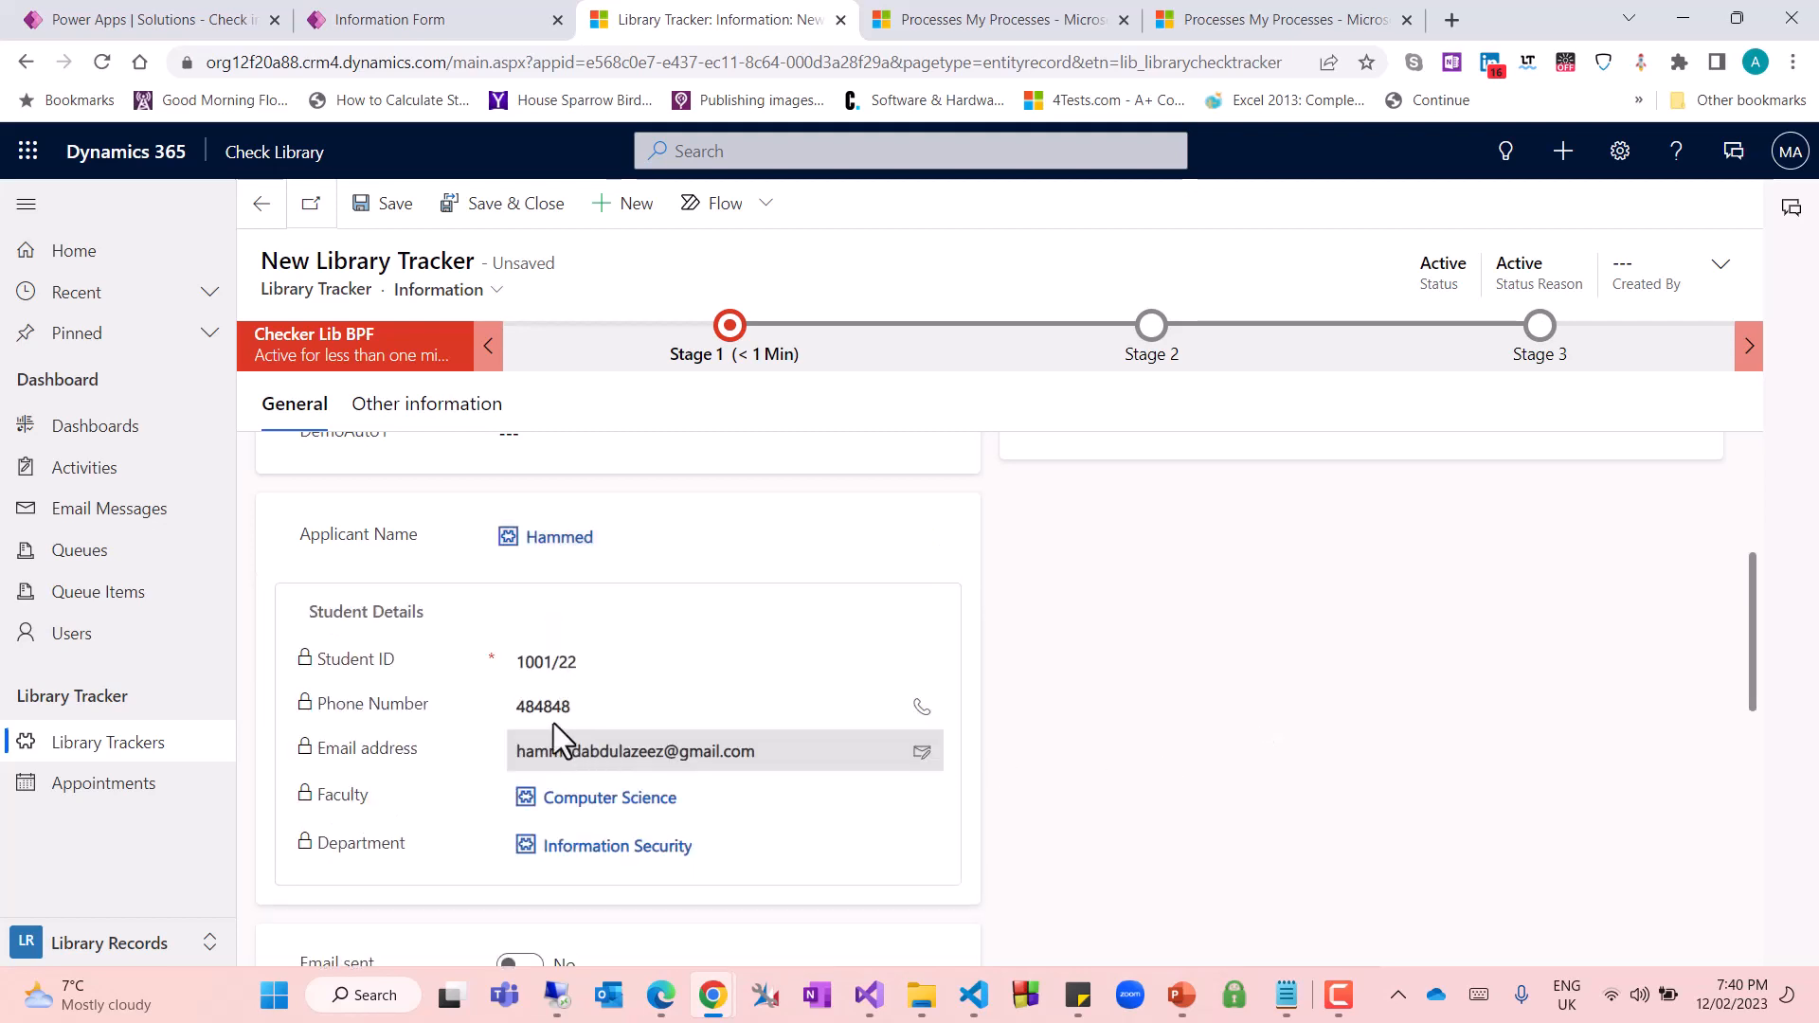
Set the new record's Check out Date to 2/6/2023 and save the record
scroll(683, 739, down, 2)
scroll(716, 791, down, 2)
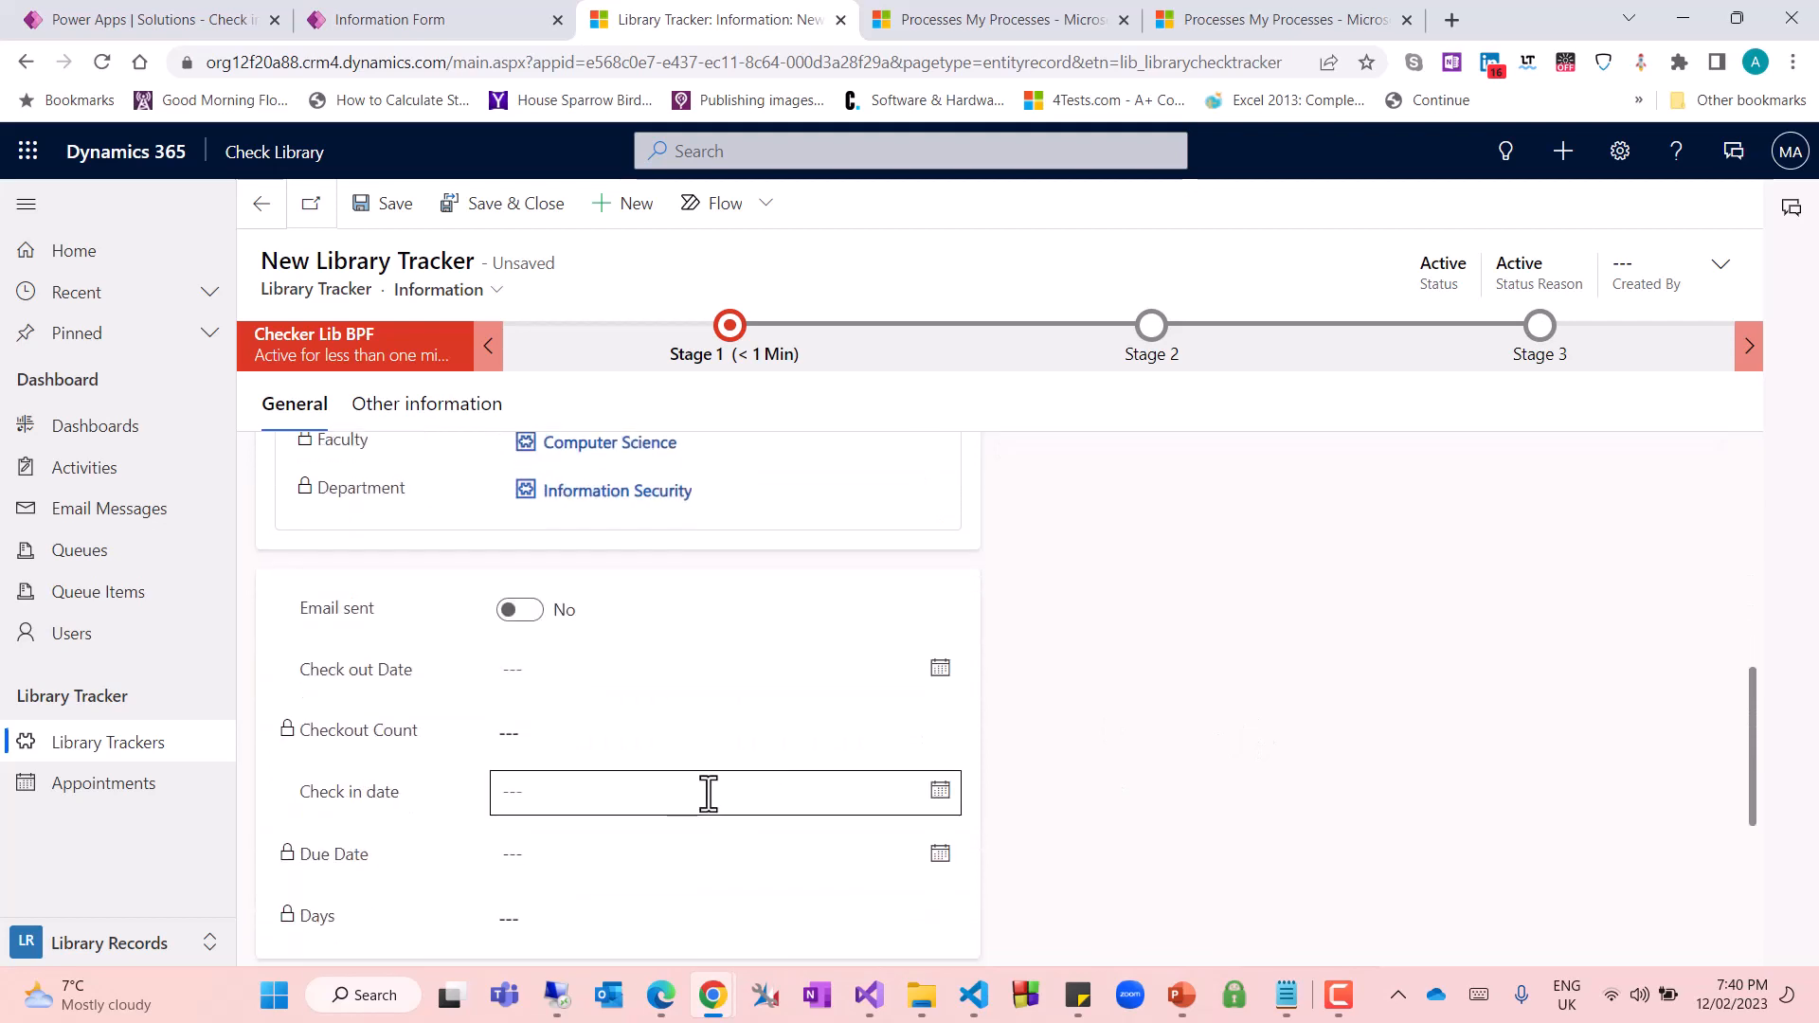
scroll(720, 806, down, 1)
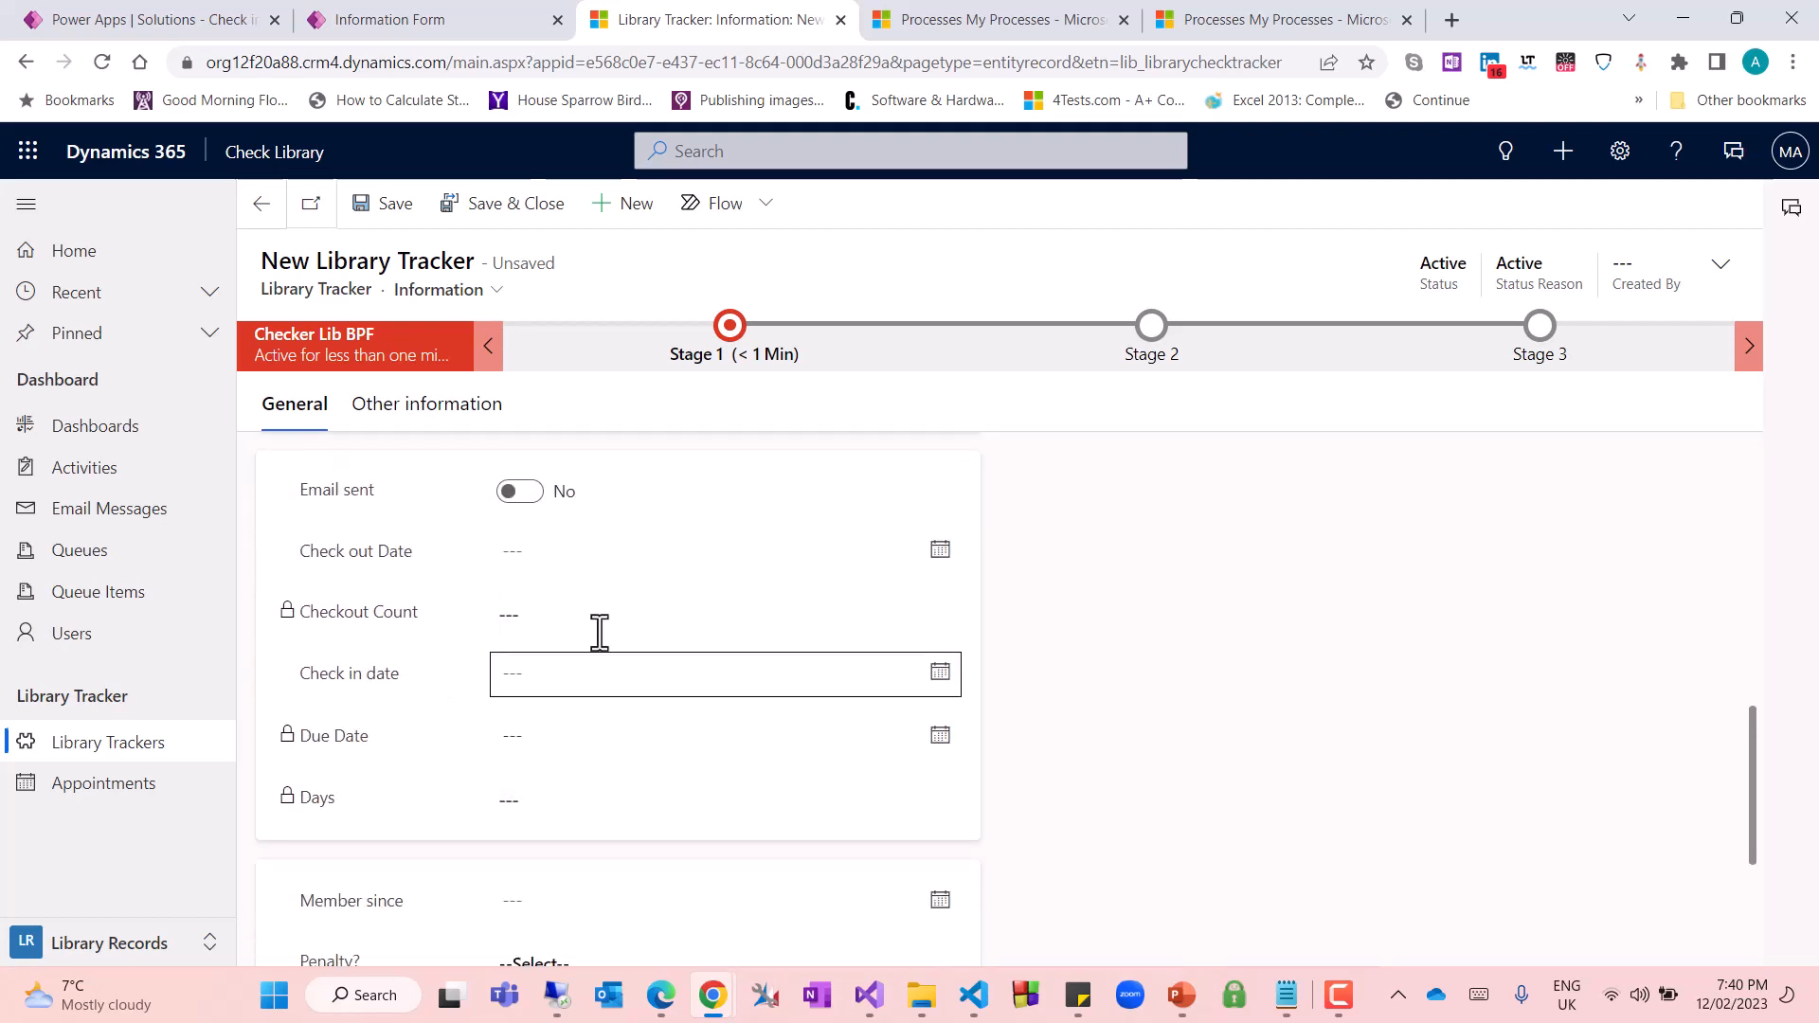
click(942, 549)
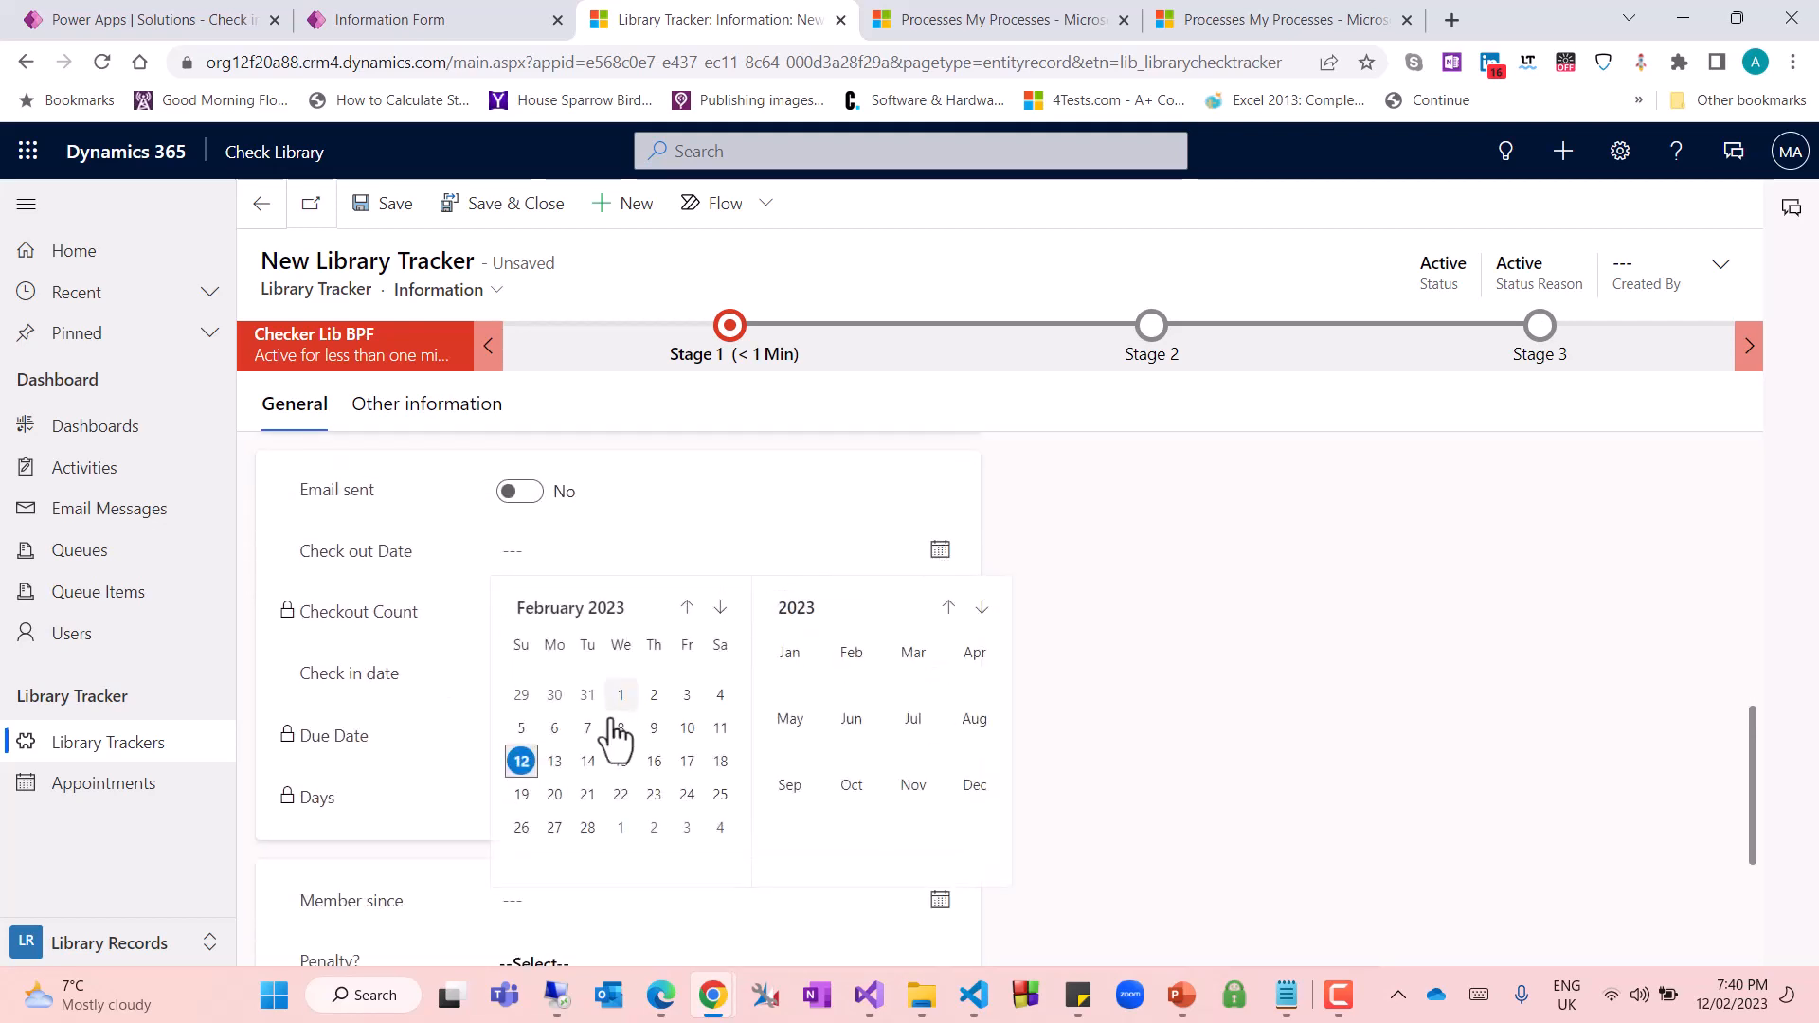
click(555, 728)
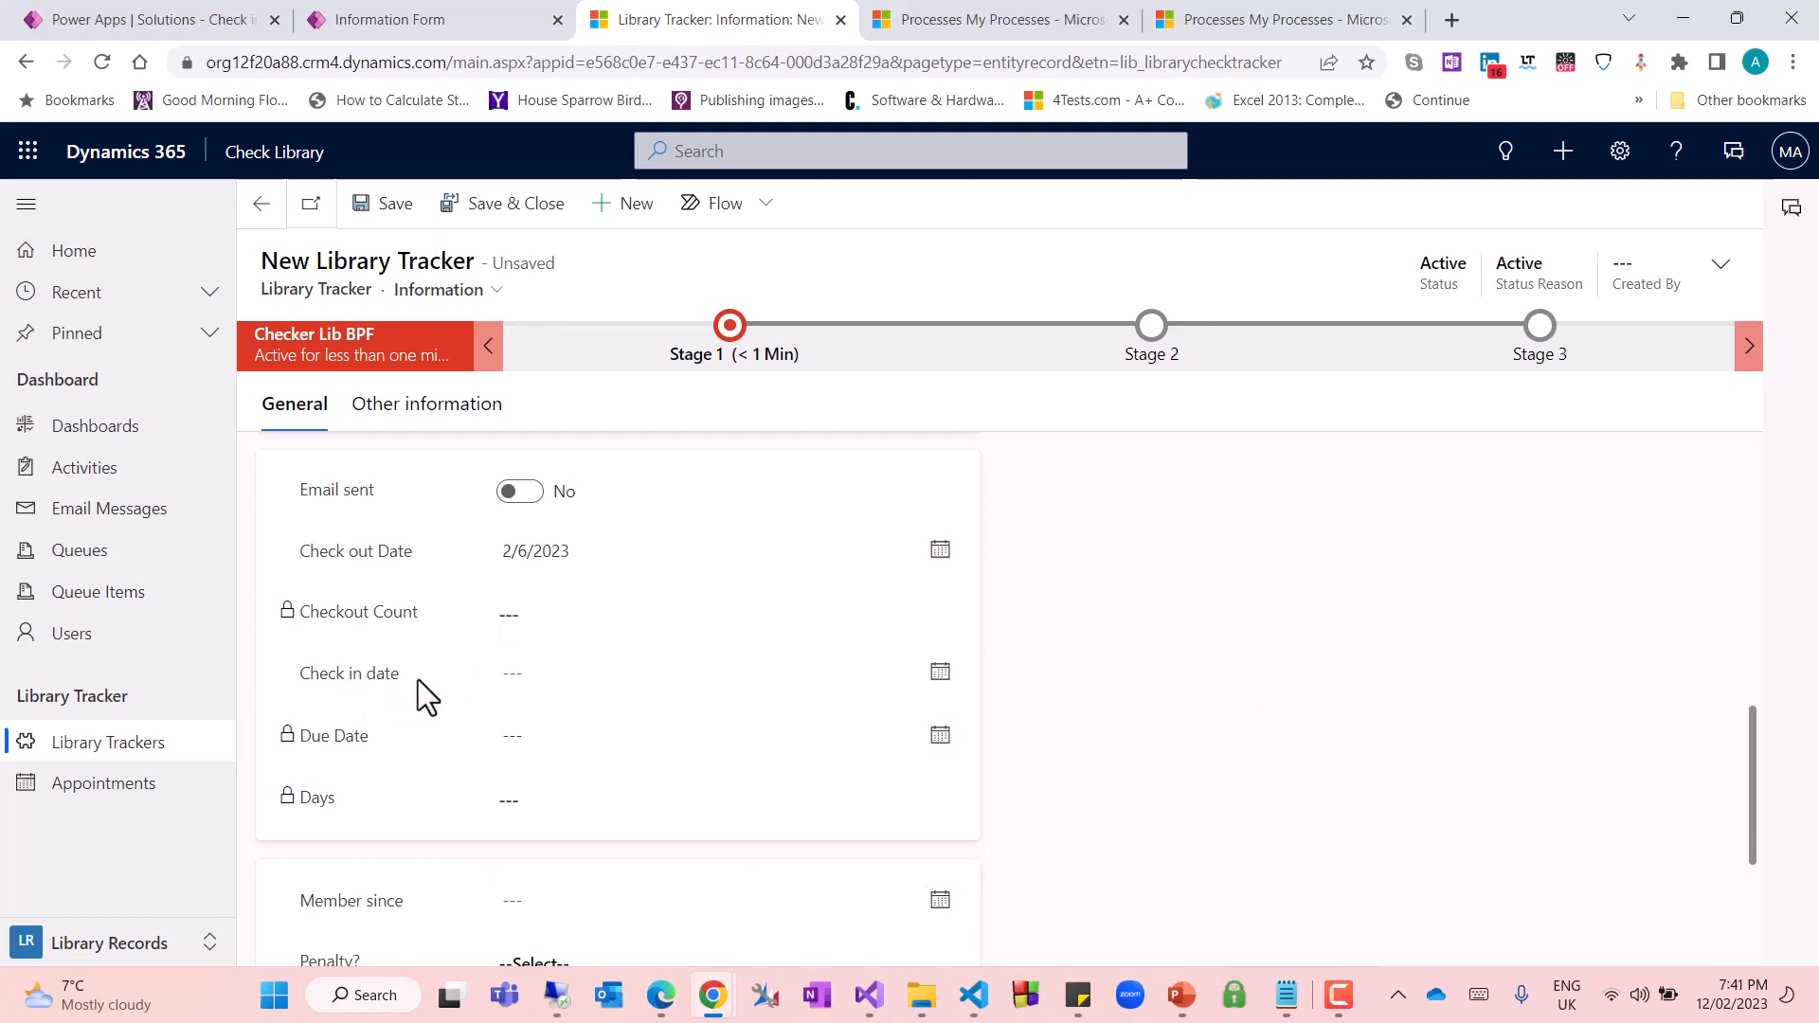
click(384, 204)
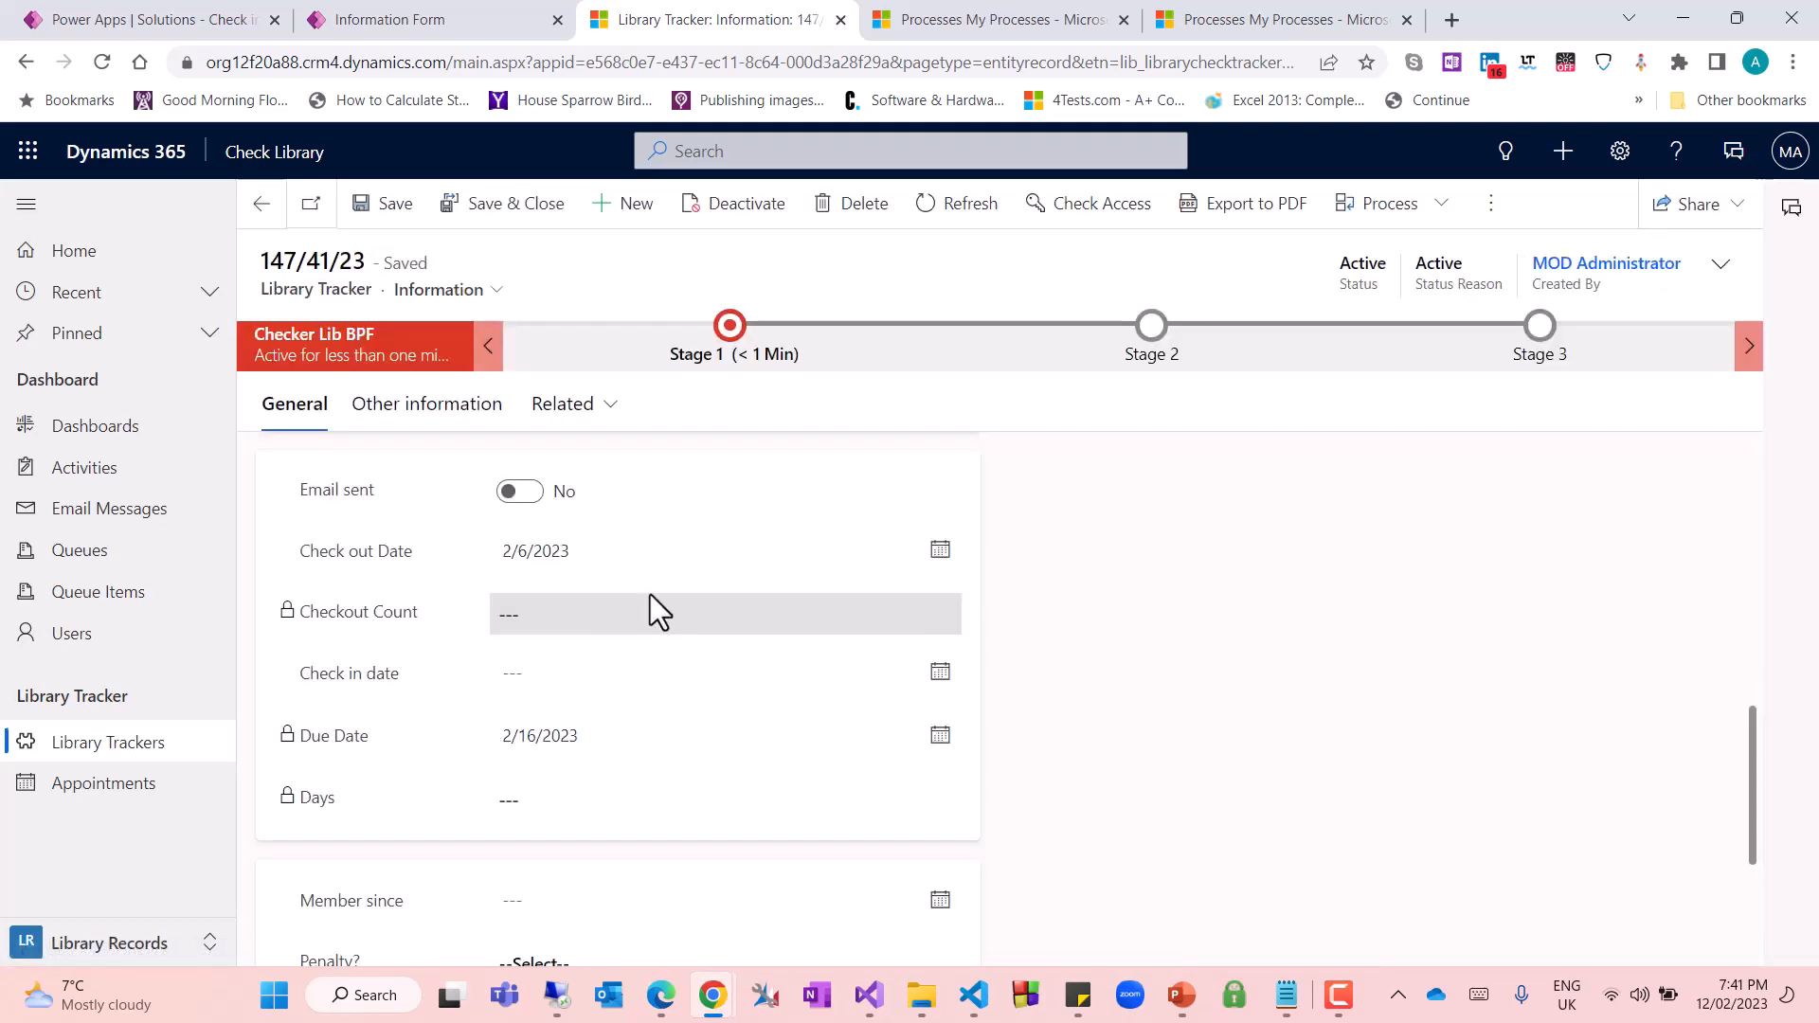
Refresh the new record, change its Check out Date to 2/12/2023 and save it
click(945, 214)
scroll(900, 701, down, 8)
scroll(947, 711, down, 1)
scroll(957, 644, up, 1)
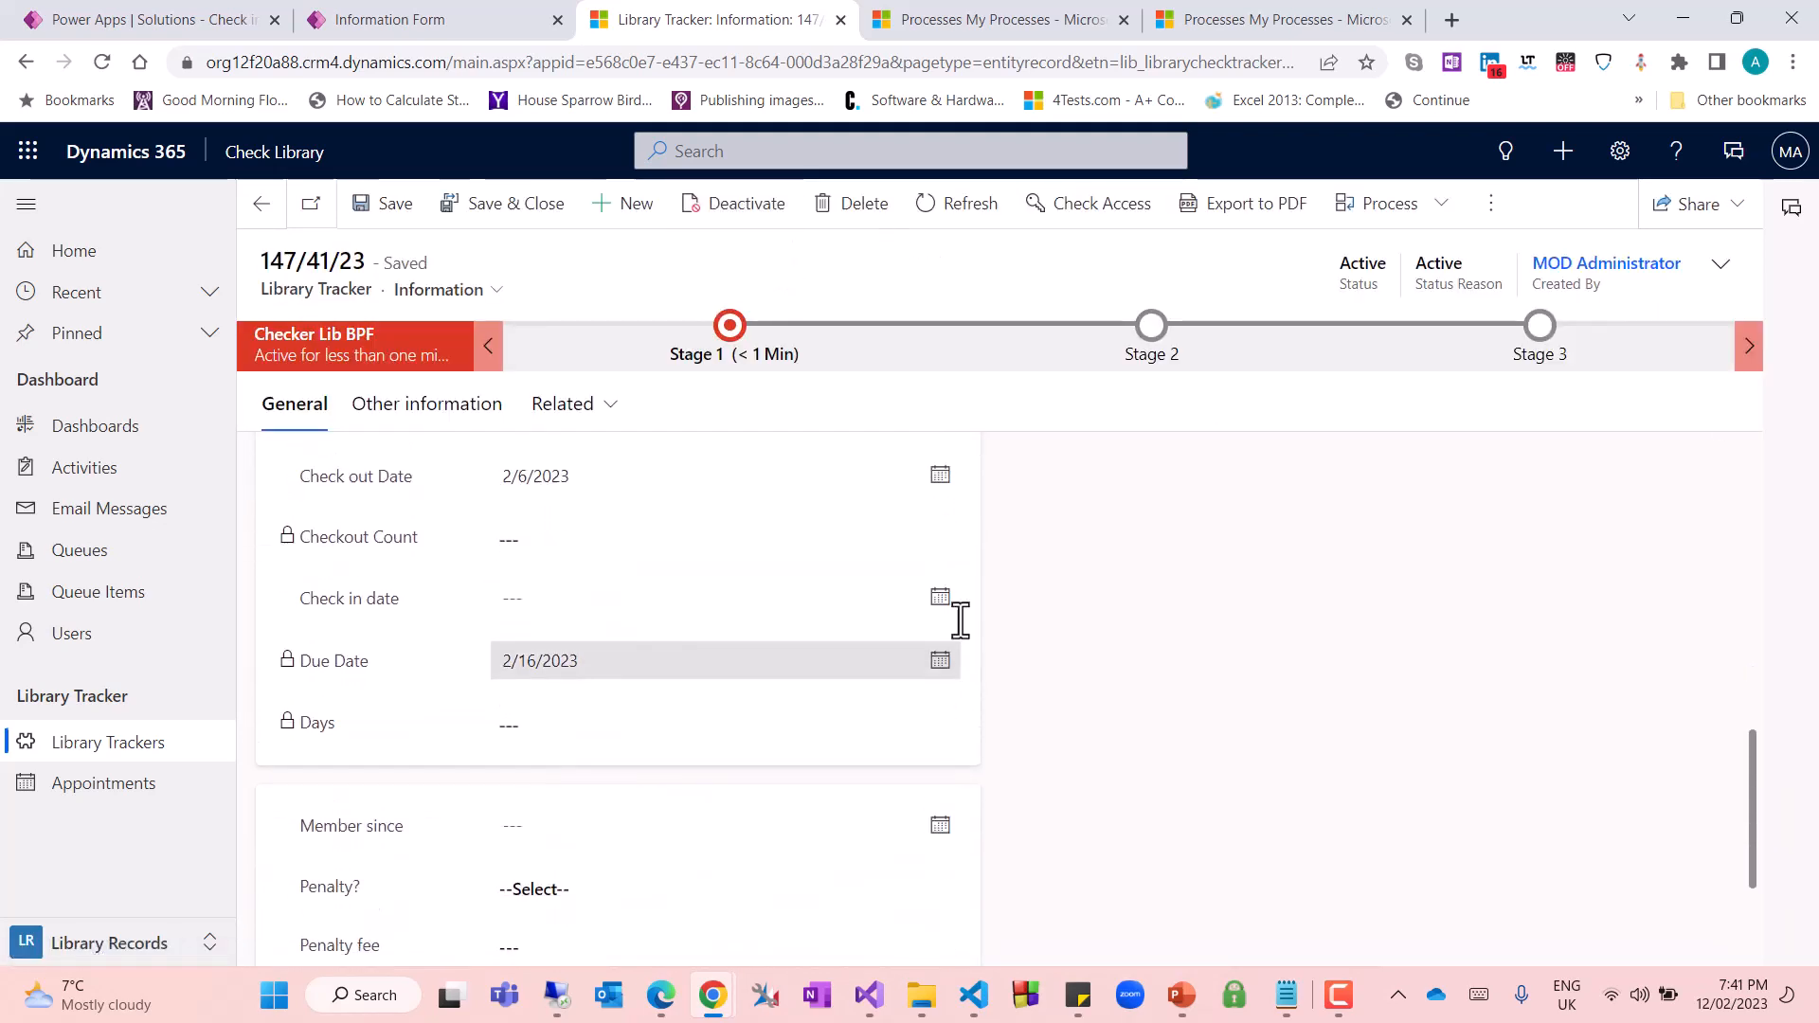
click(943, 554)
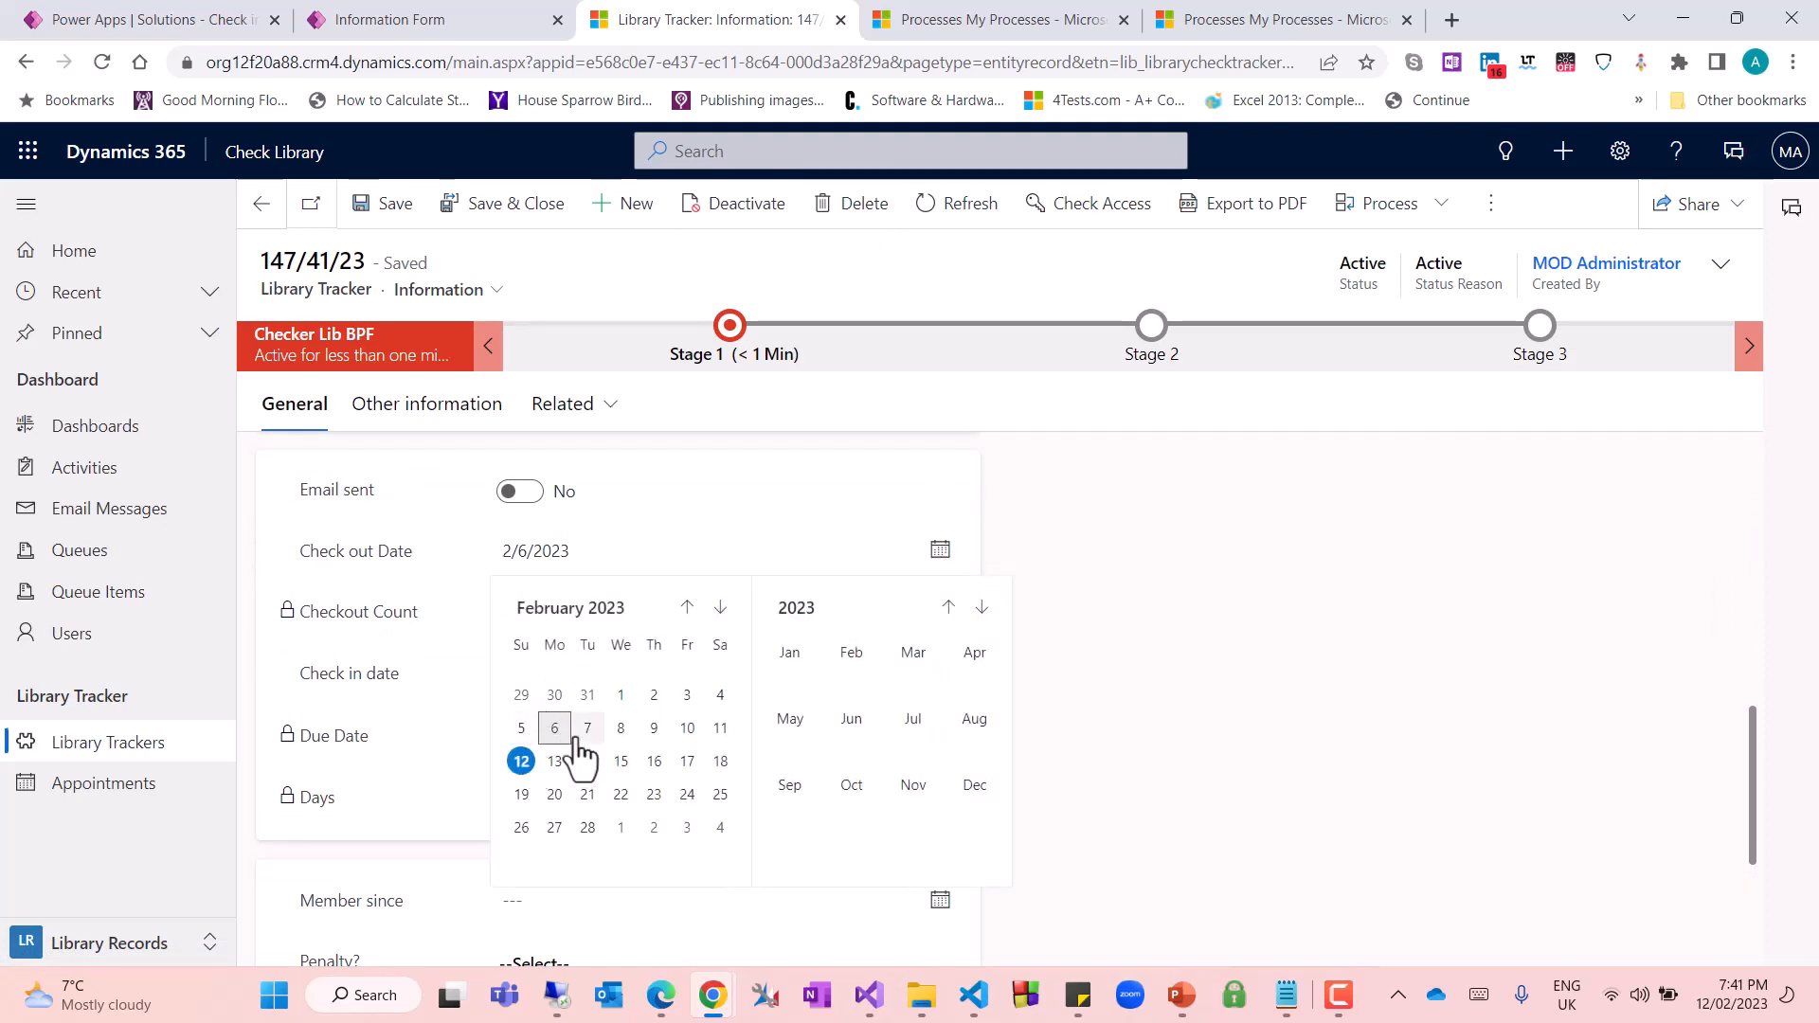
click(524, 762)
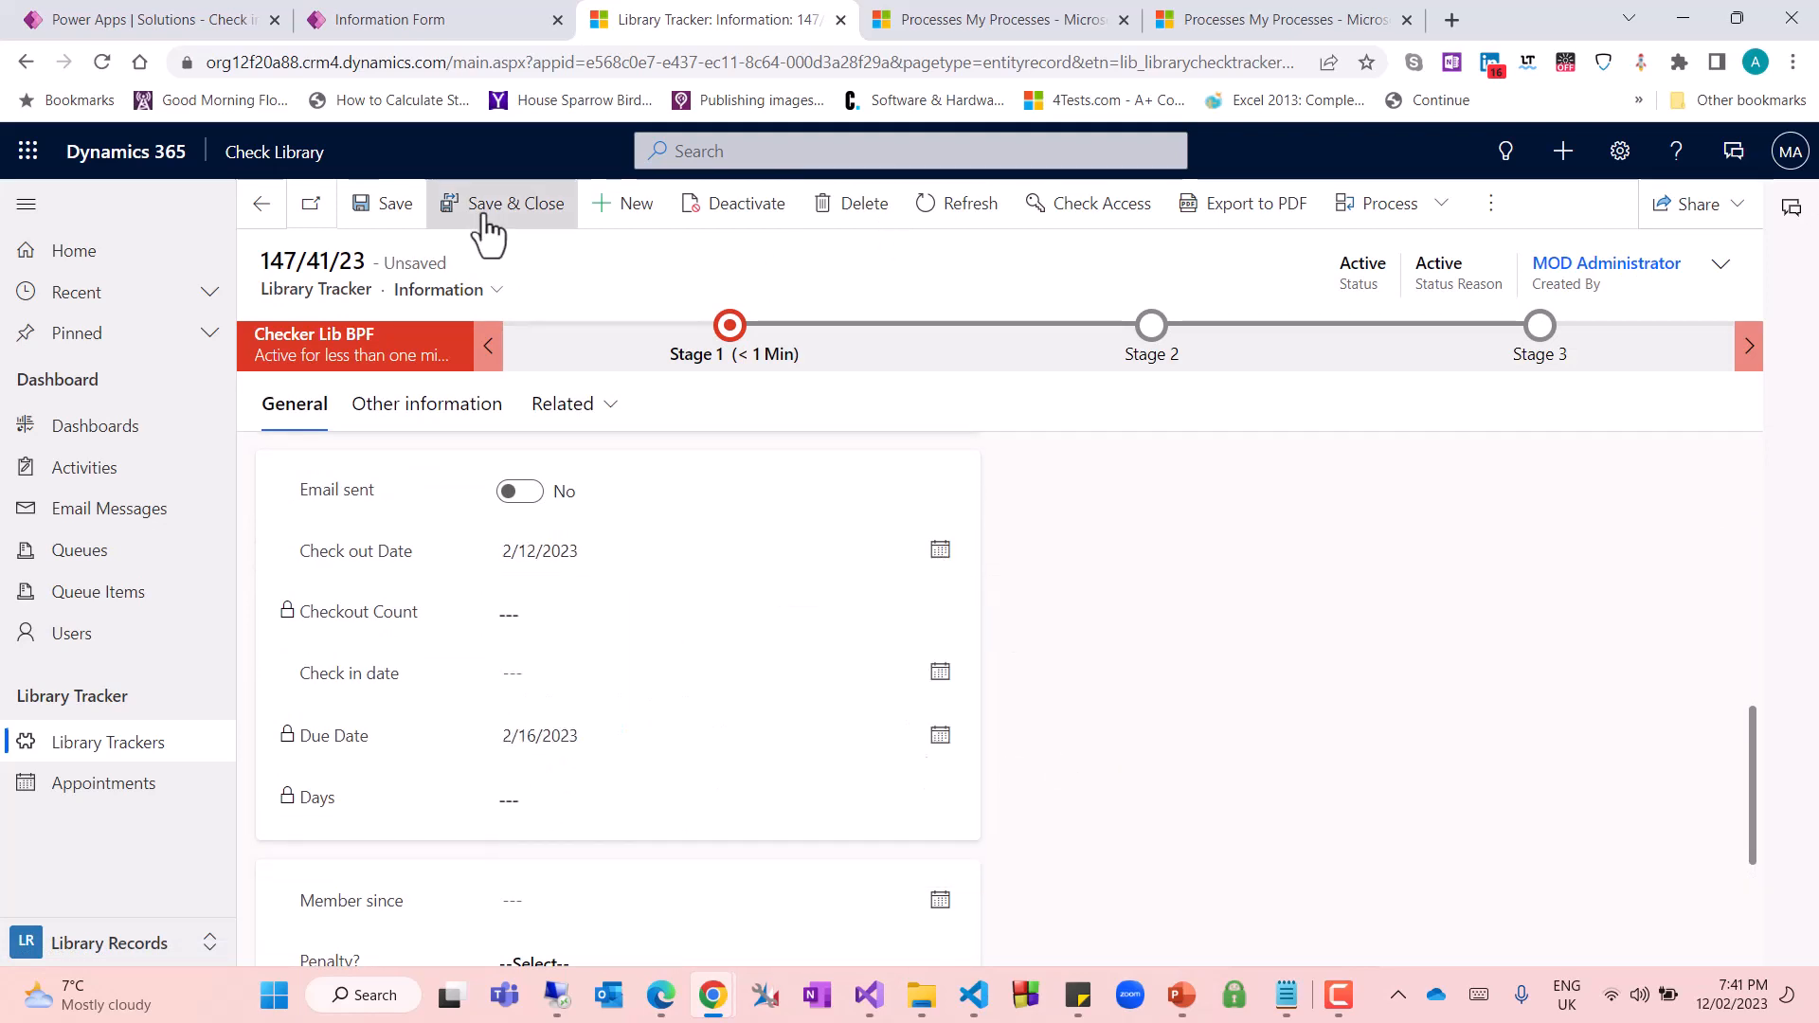
click(401, 216)
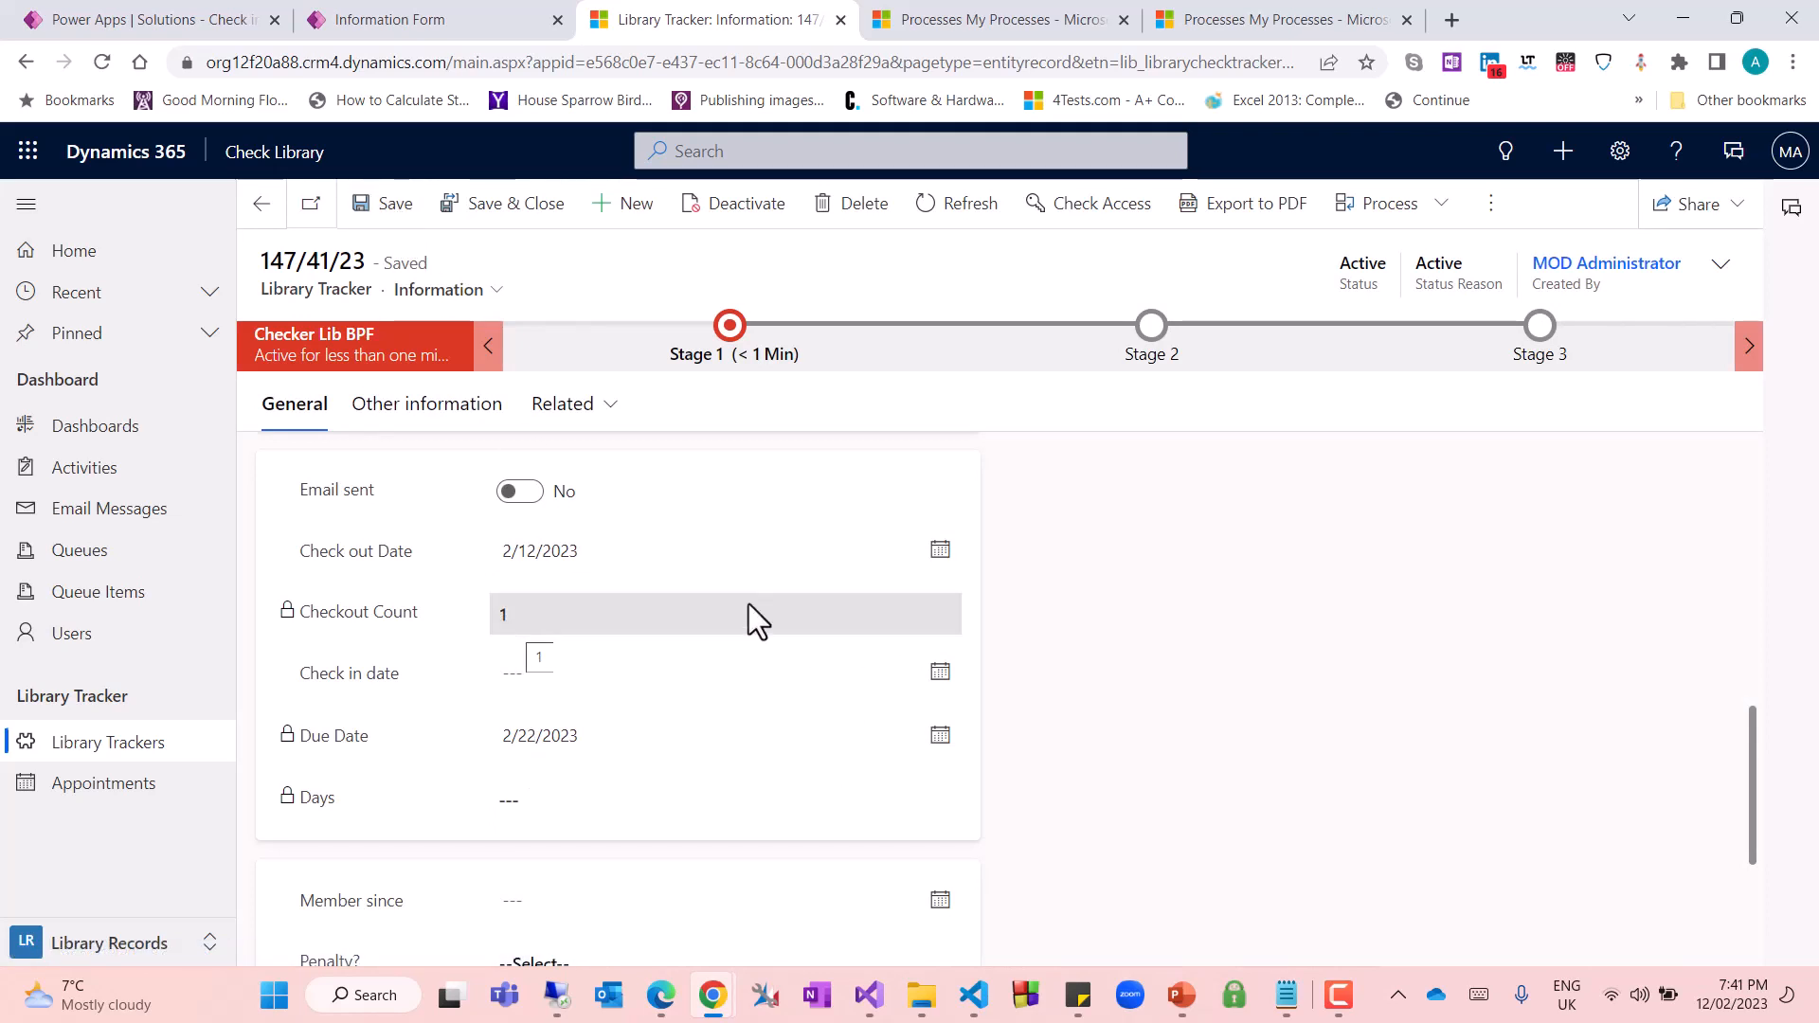
Change the Check out Date again, to 2/13/2023, and save the record to test the count increment
click(939, 553)
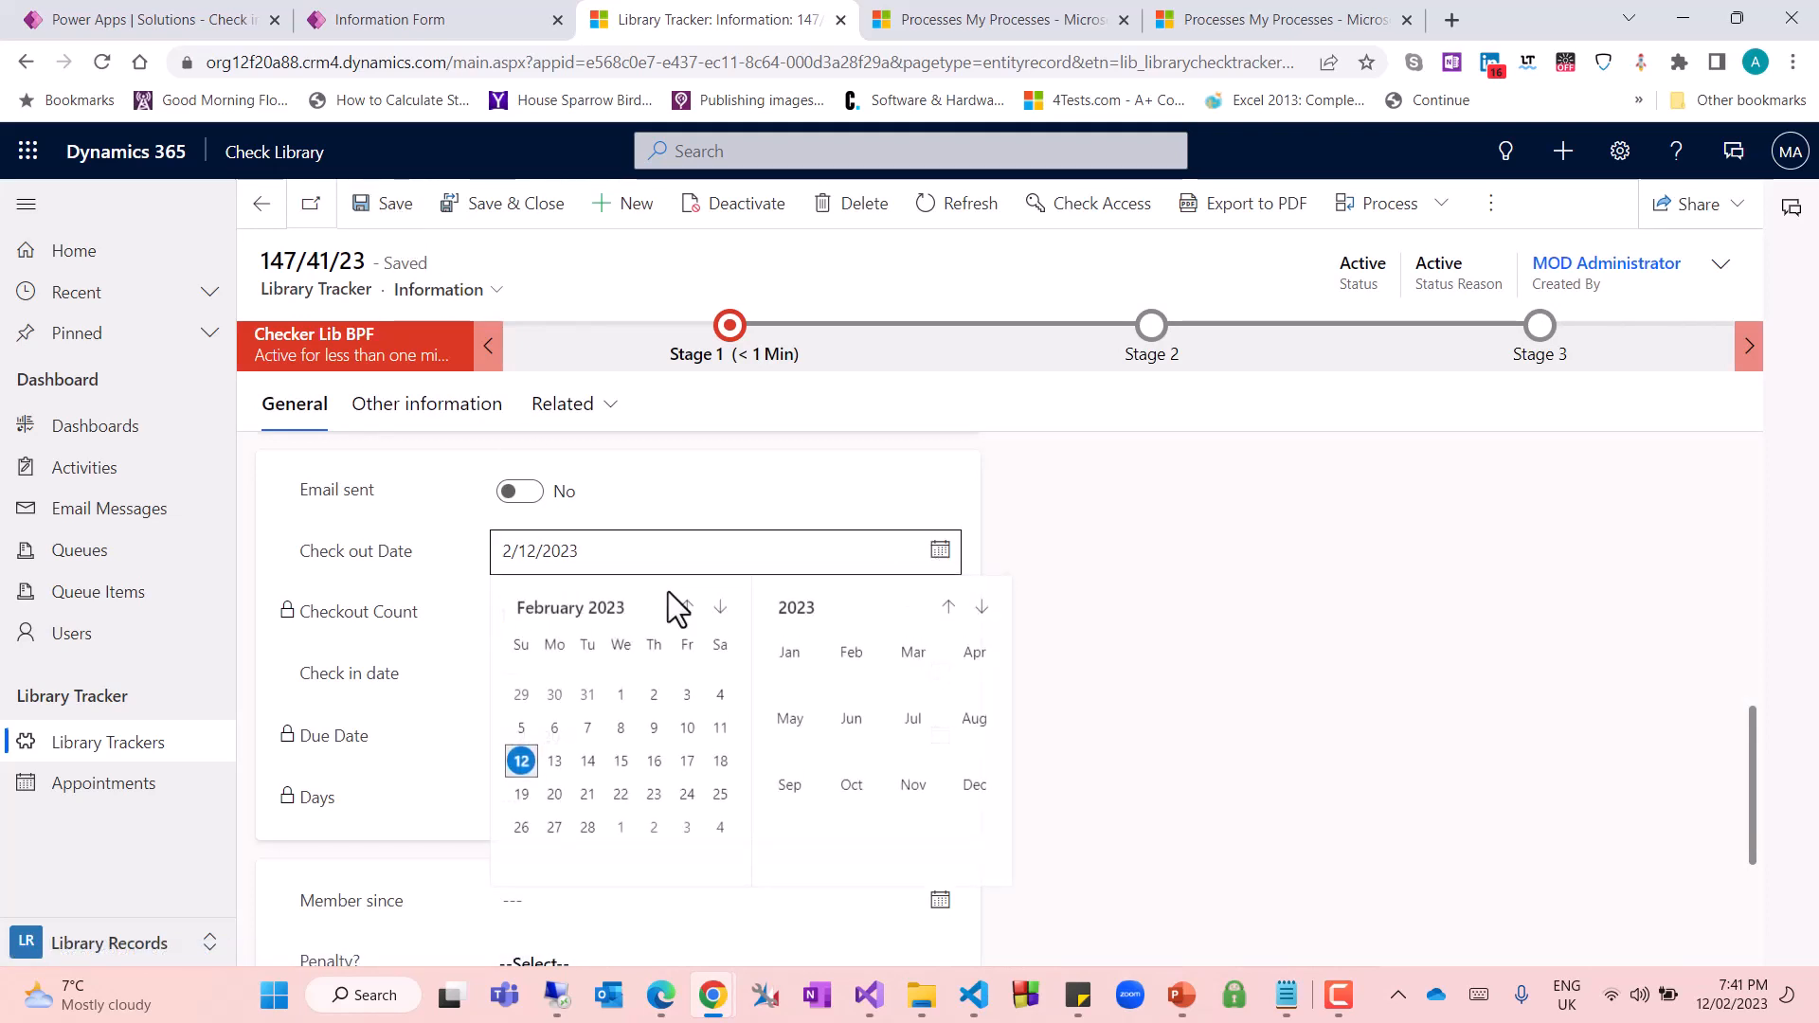
click(551, 759)
click(371, 203)
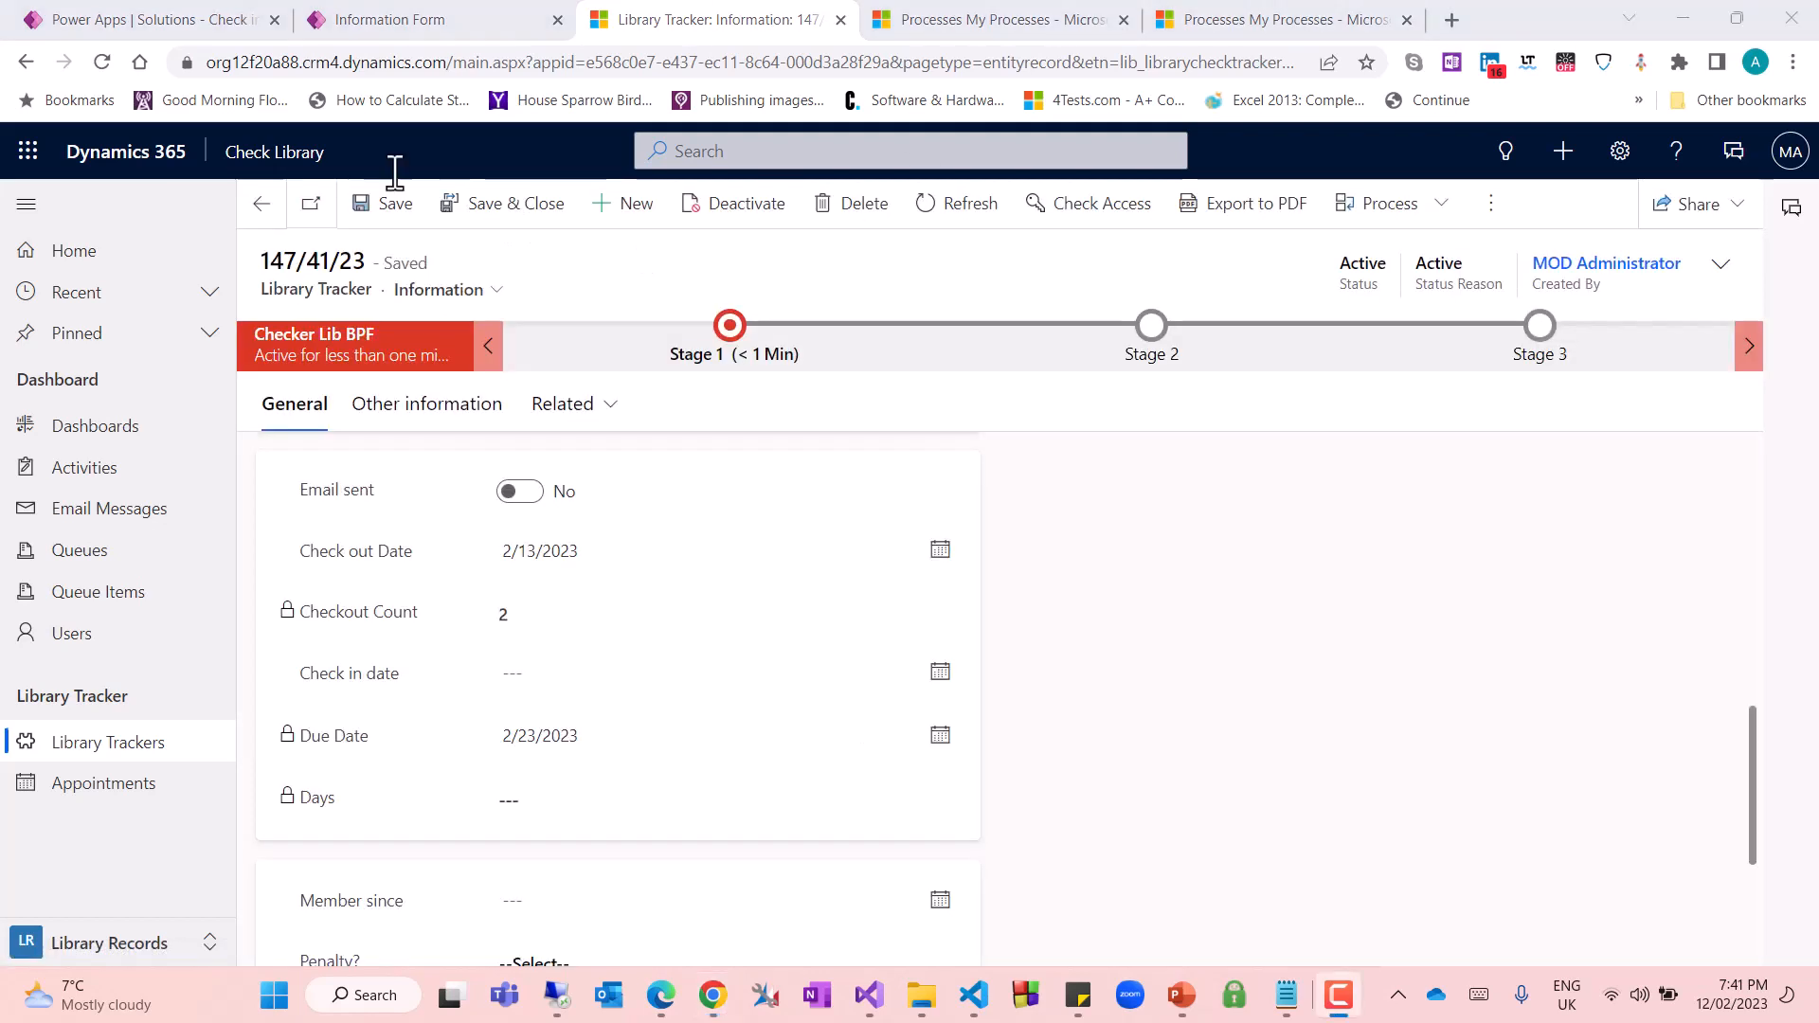